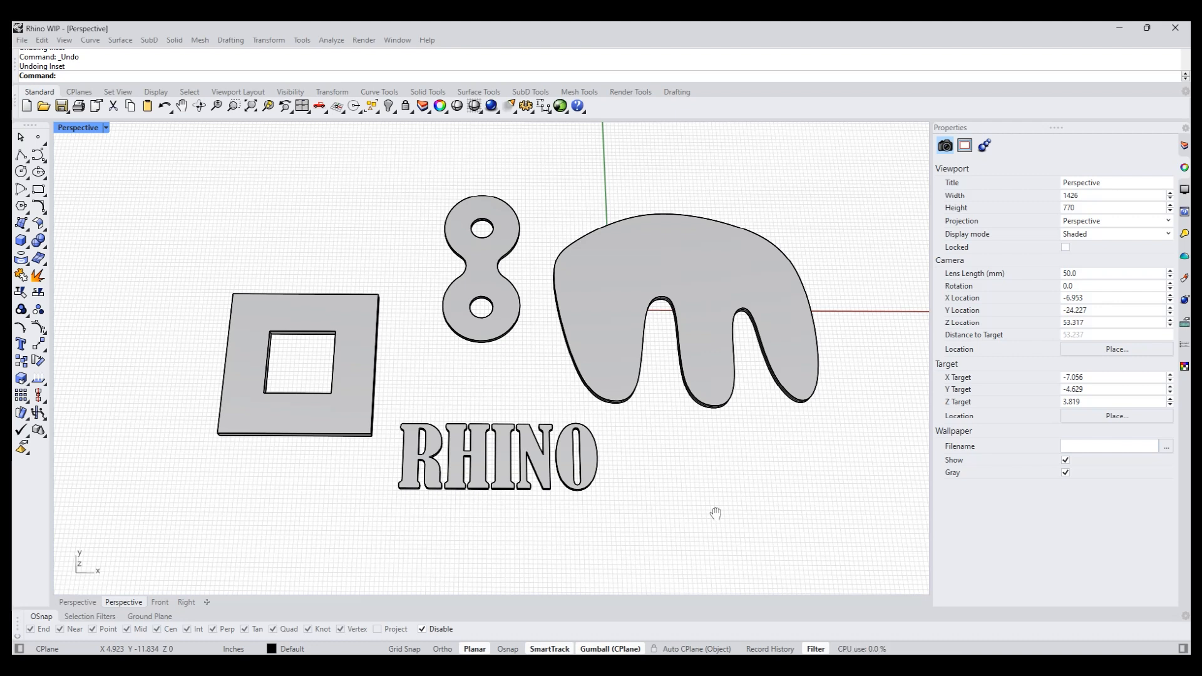
# Inset the square frame's upper face with Split set to No, using a through point near its outer corner.
pyautogui.moveTo(280, 504)
pyautogui.mouseDown(button='right')
pyautogui.moveTo(244, 483)
pyautogui.moveTo(267, 512)
pyautogui.moveTo(282, 492)
pyautogui.mouseUp(button='right')
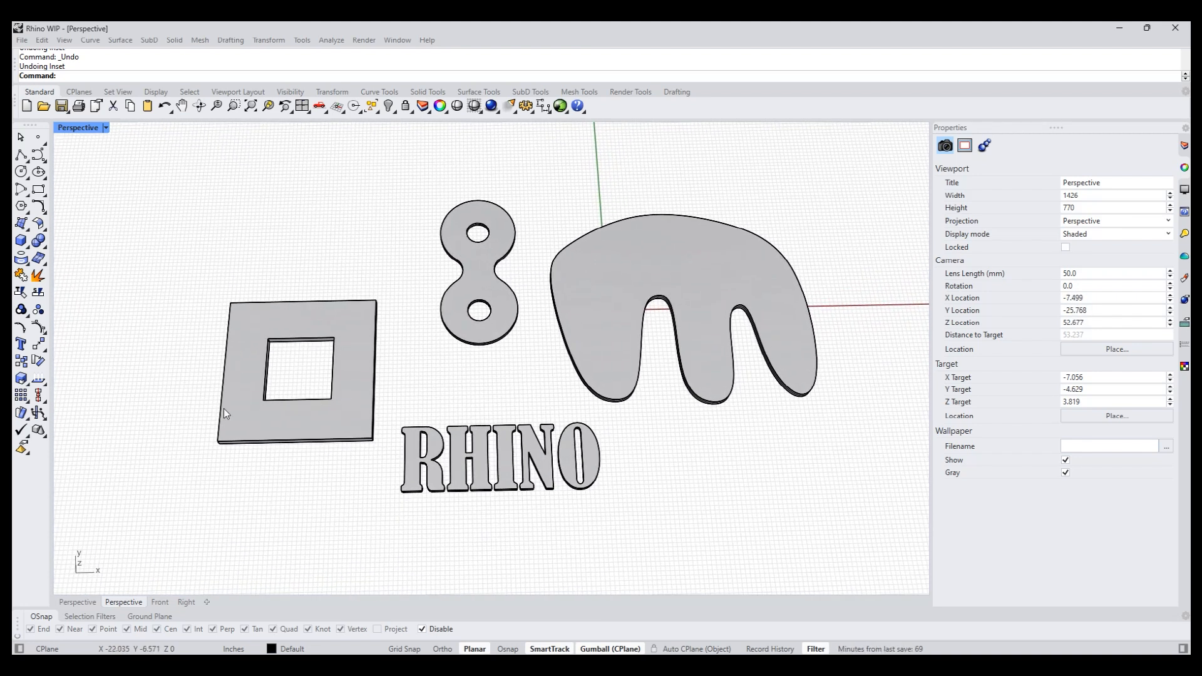
pyautogui.doubleClick(57, 66)
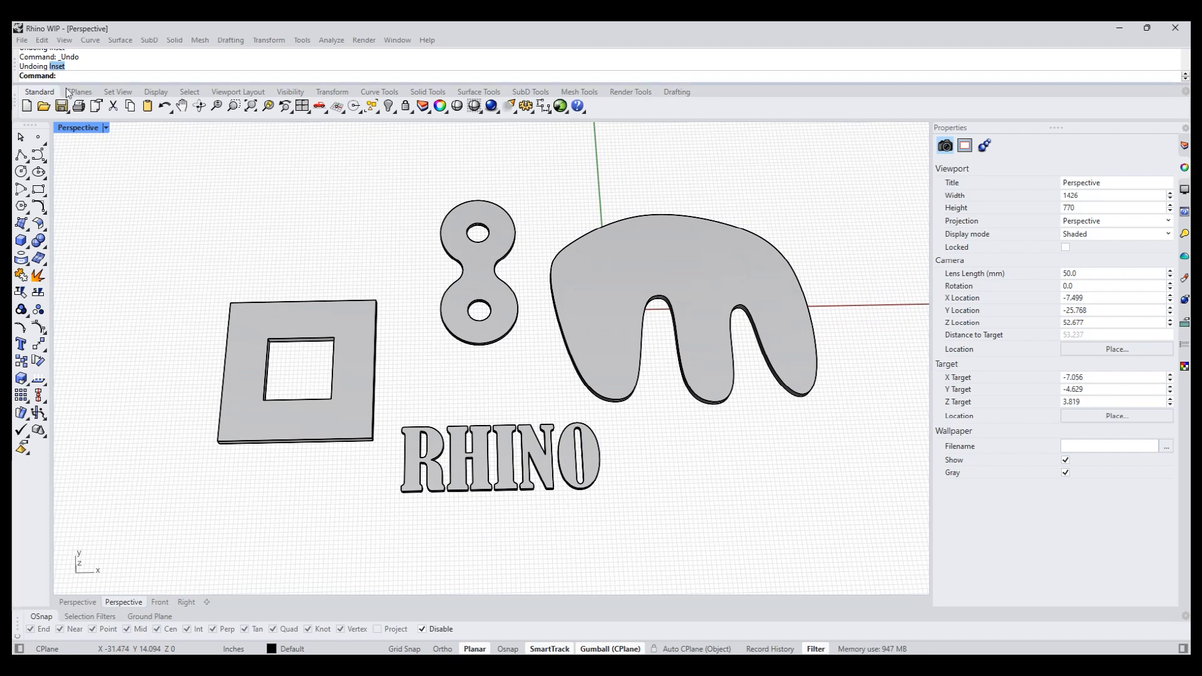
pyautogui.rightClick(175, 254)
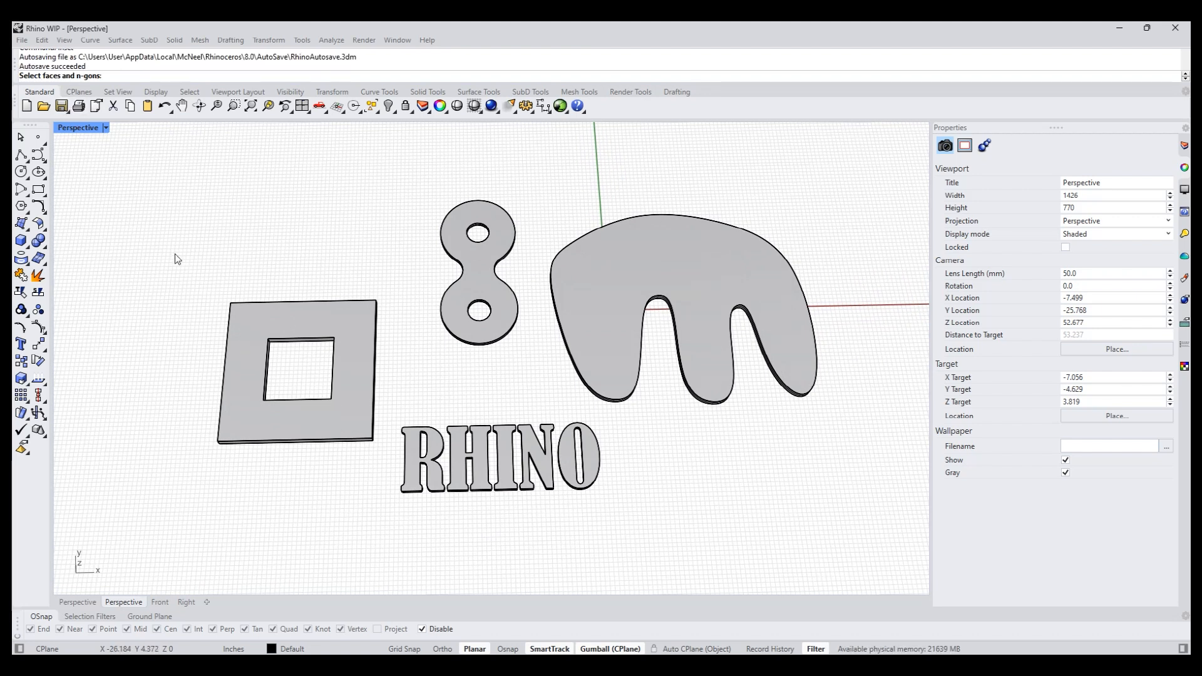
pyautogui.moveTo(247, 492); pyautogui.dragTo(270, 481, button='right')
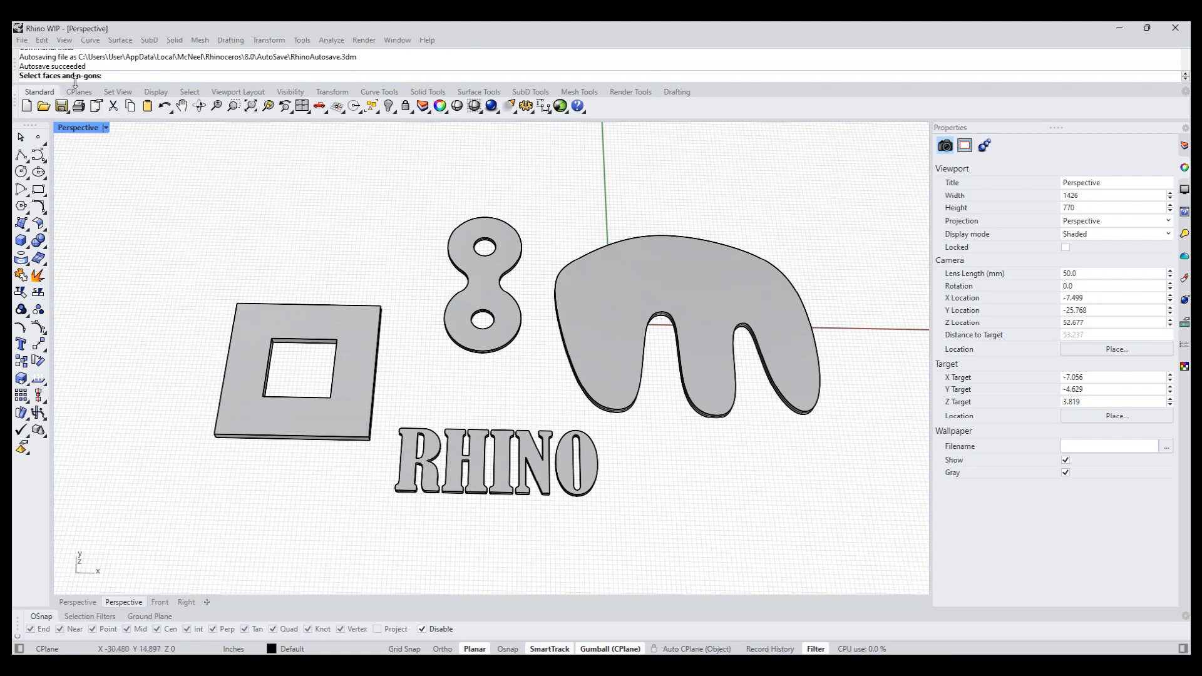
pyautogui.scroll(2, 164, 413)
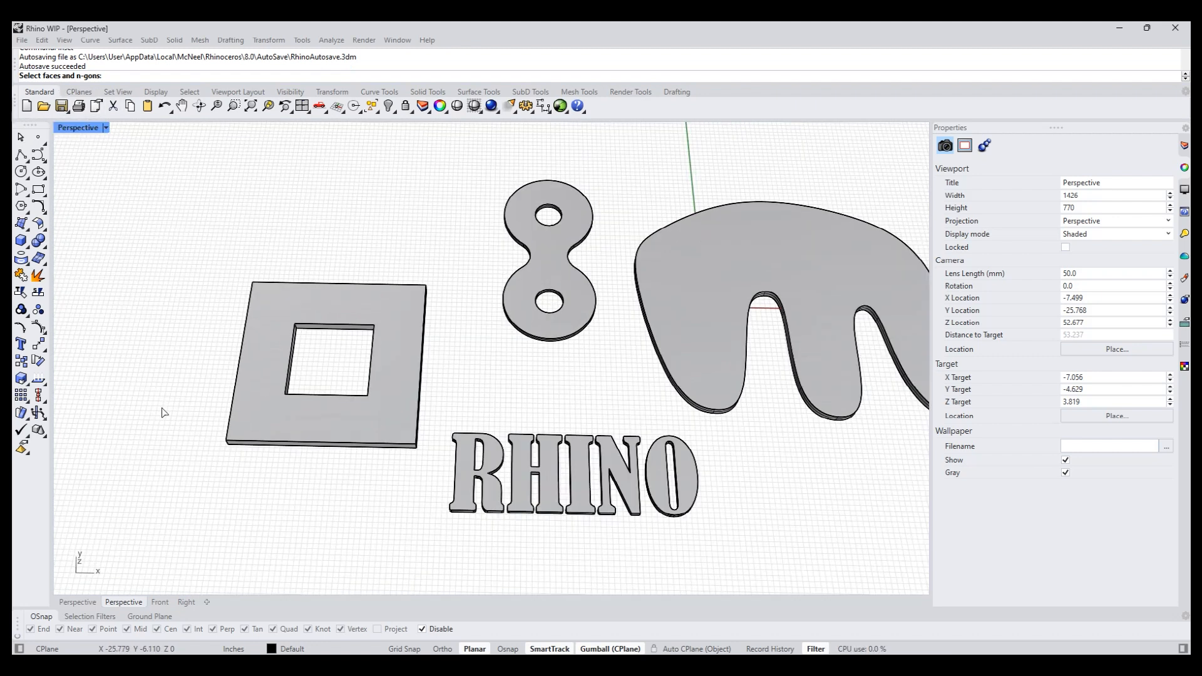
pyautogui.click(272, 422)
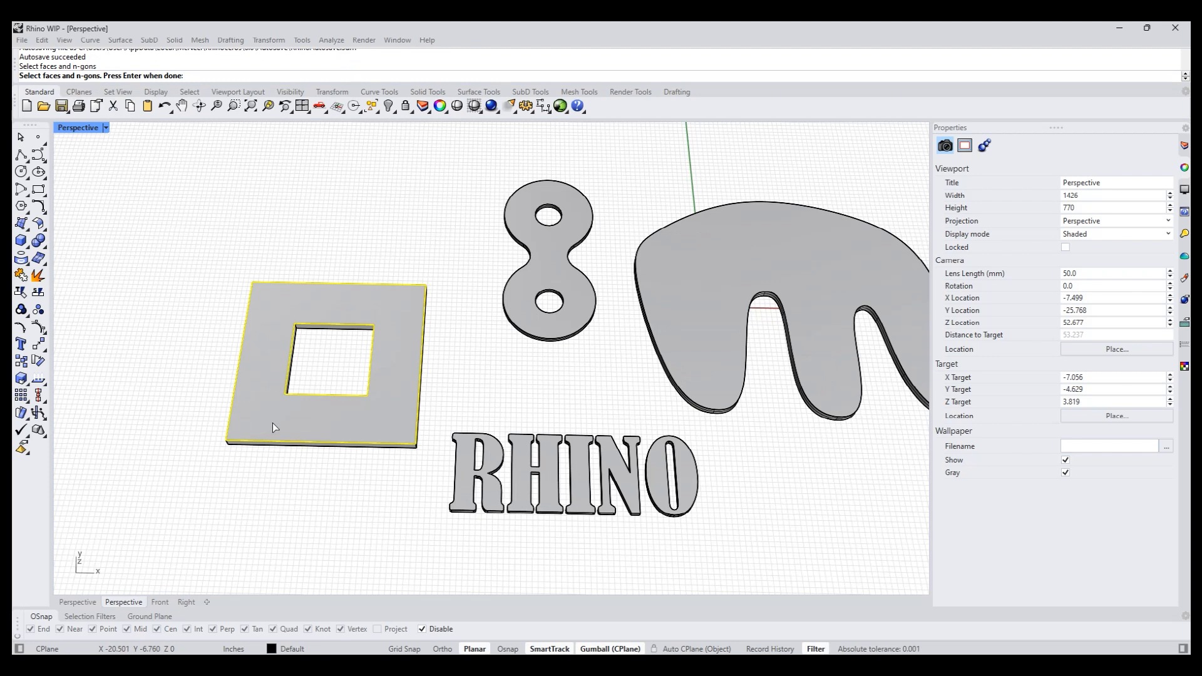
pyautogui.press('Return')
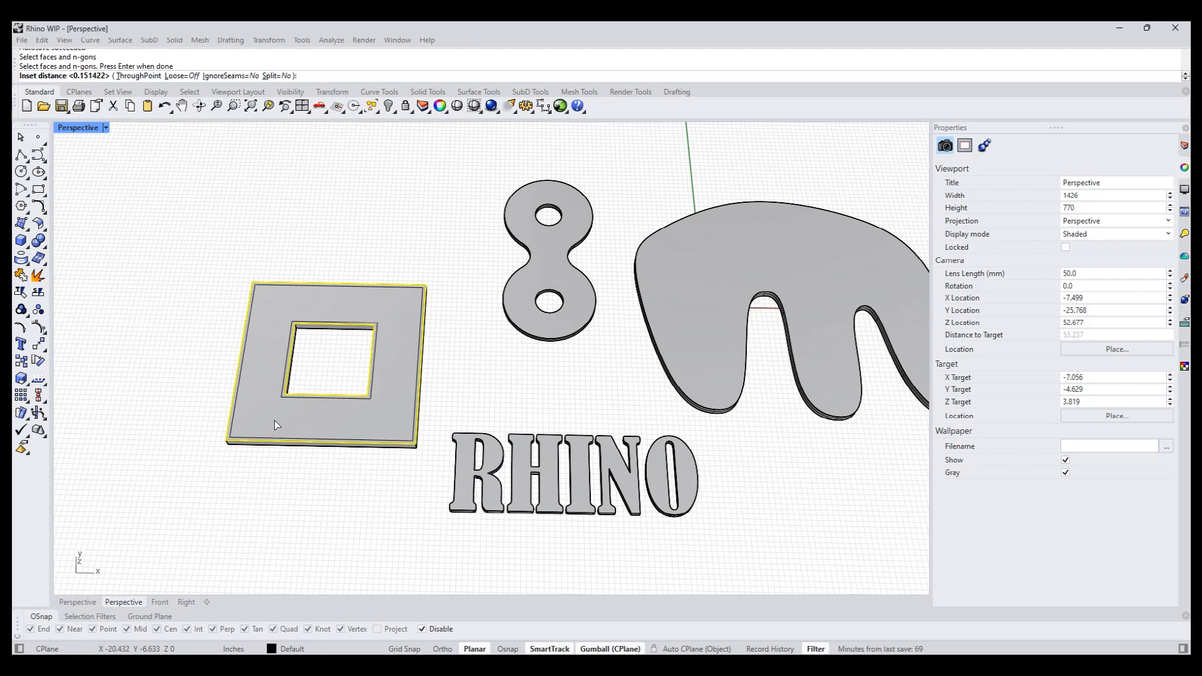
pyautogui.scroll(3, 283, 407)
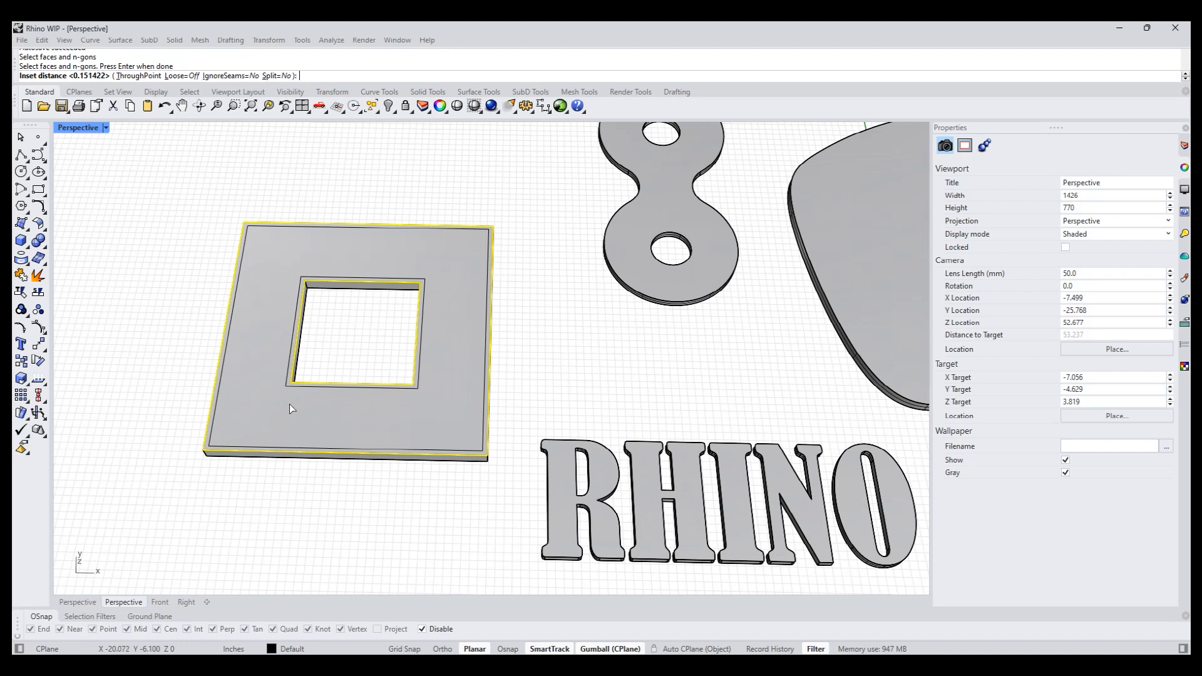
pyautogui.click(142, 77)
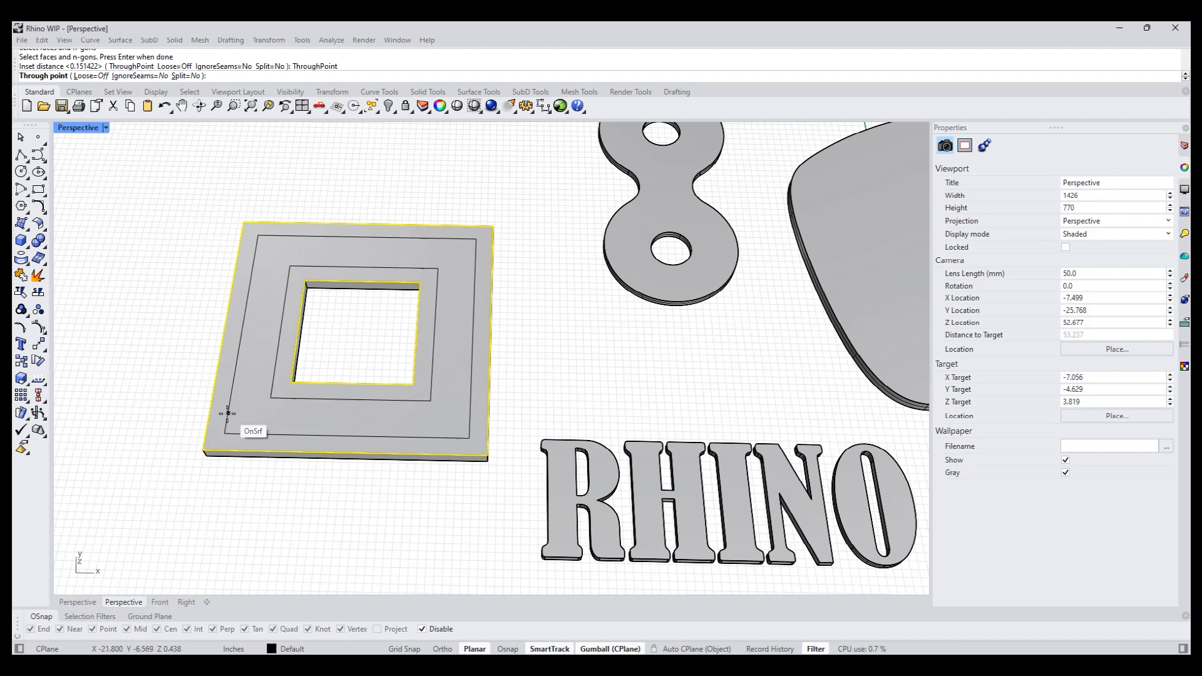
pyautogui.click(217, 425)
# Examine the inset on the square frame by selecting the offset curves and the solid separately, ending with nothing selected.
pyautogui.moveTo(164, 454); pyautogui.dragTo(113, 418, button='right')
pyautogui.click(231, 401)
pyautogui.click(330, 370)
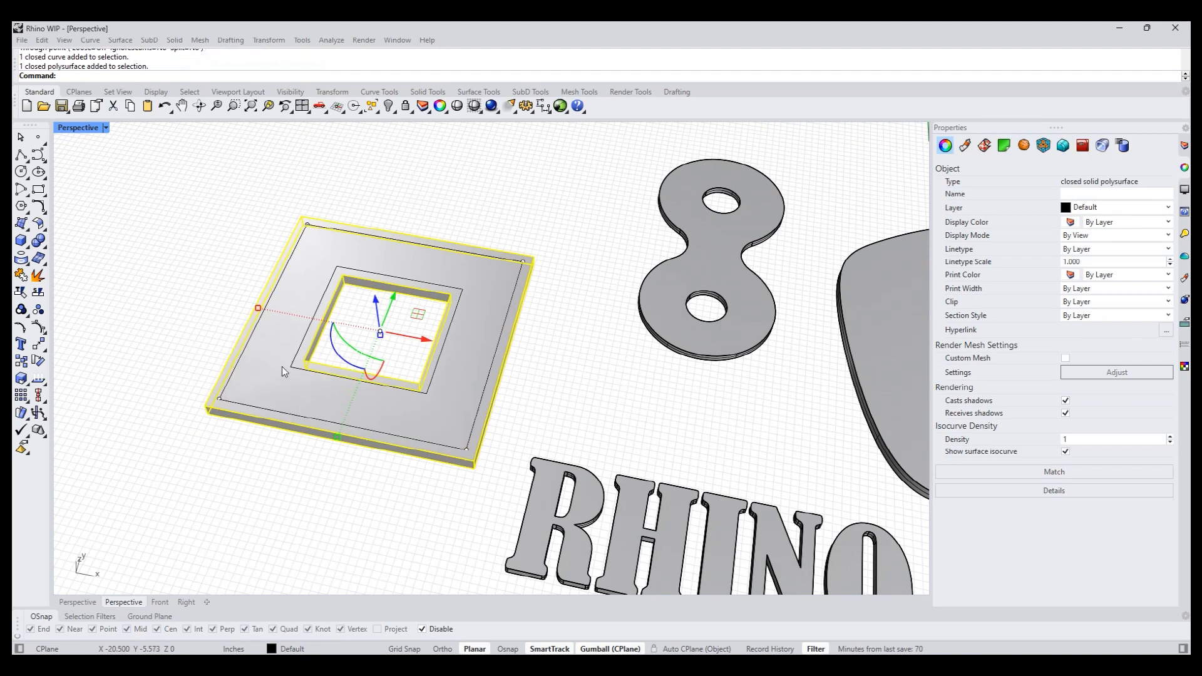
pyautogui.click(194, 339)
pyautogui.click(286, 385)
pyautogui.click(126, 395)
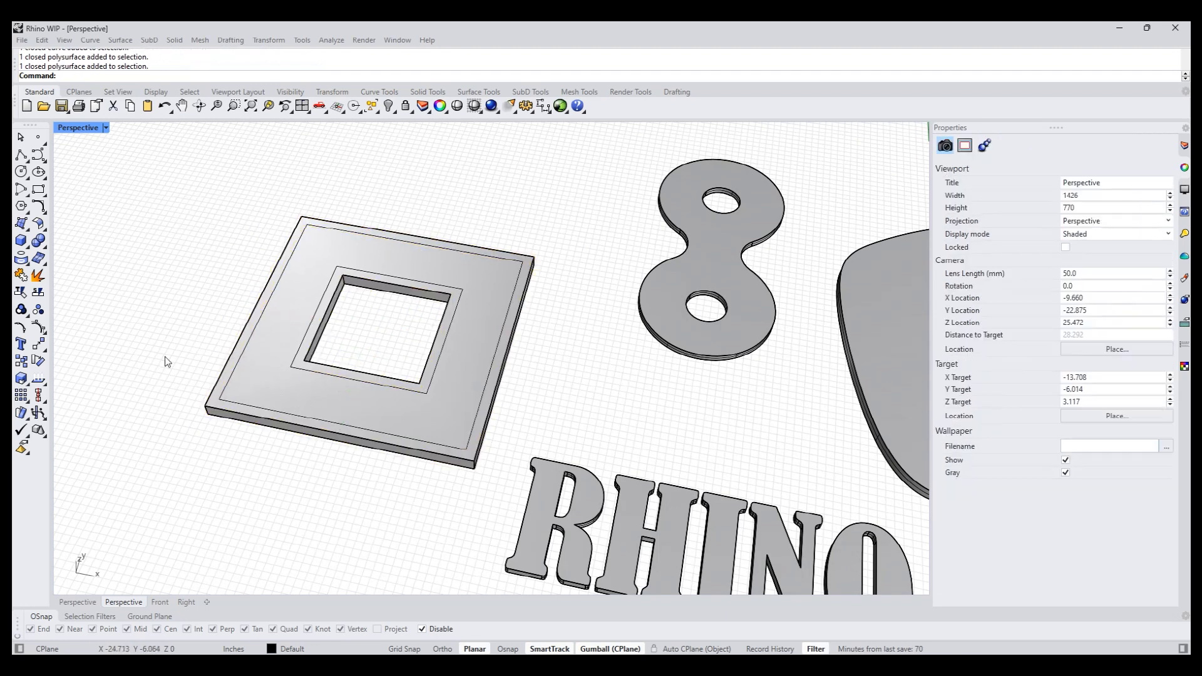
# Undo the curve inset and inset the frame's upper face again with Split=Yes, using a through point near its outer corner.
pyautogui.moveTo(164, 362); pyautogui.dragTo(188, 373, button='right')
pyautogui.rightClick(191, 374)
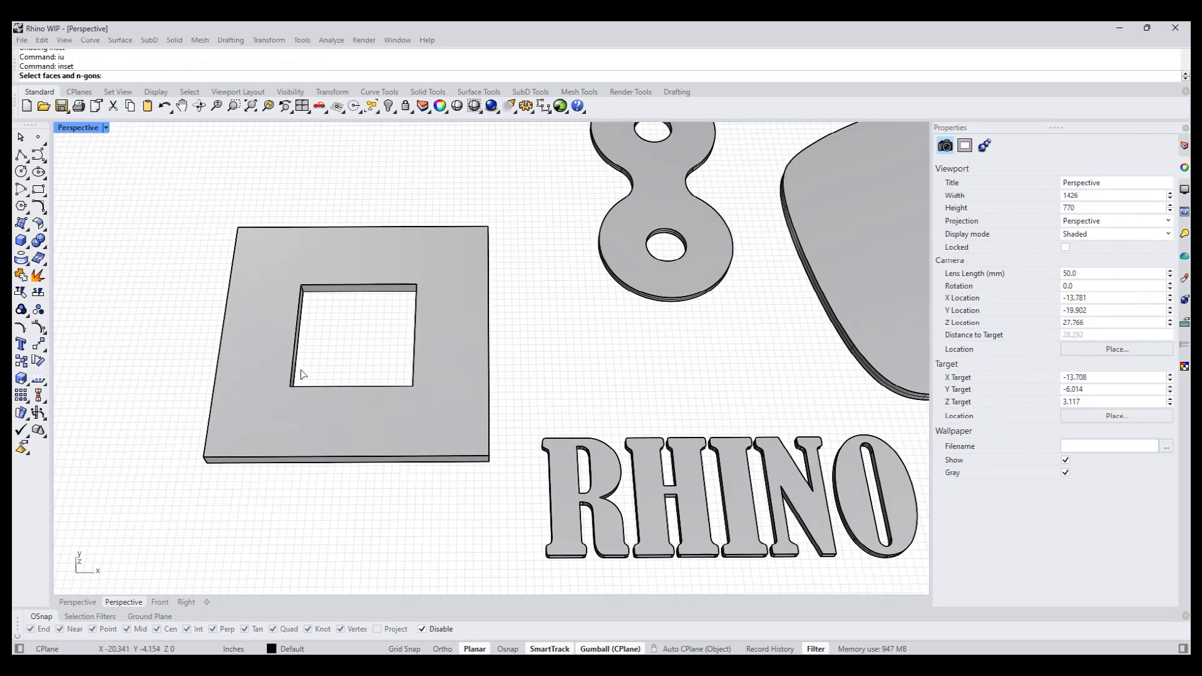
pyautogui.click(260, 399)
pyautogui.rightClick(260, 385)
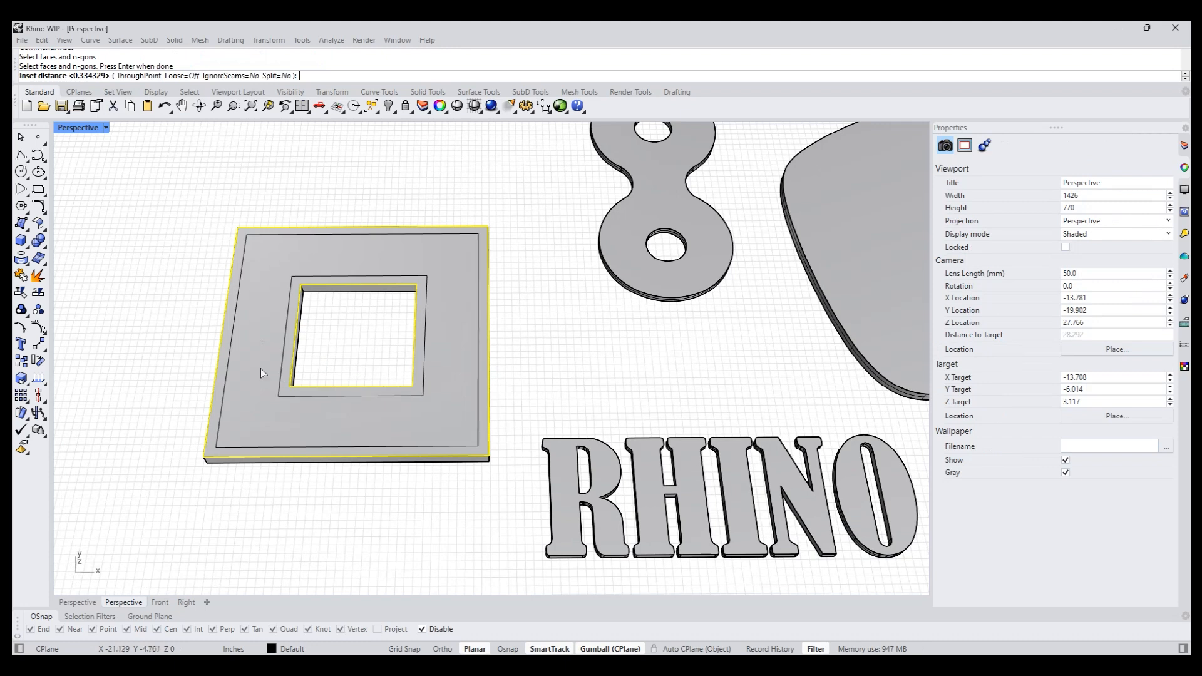
pyautogui.click(278, 76)
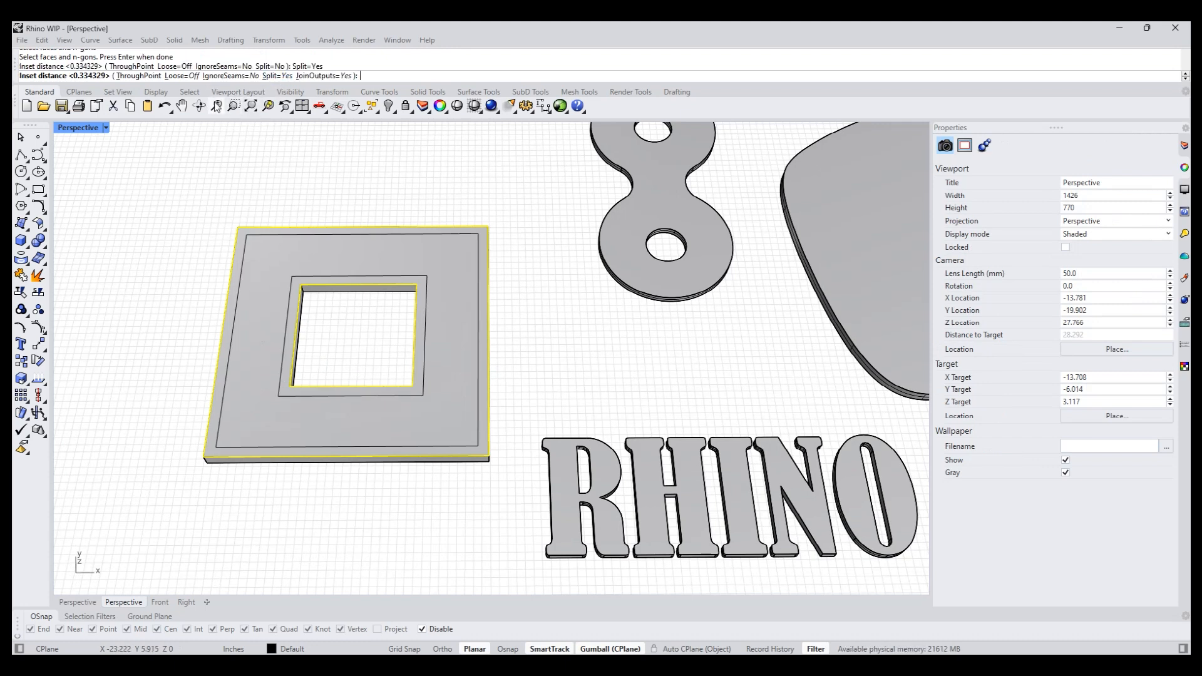
pyautogui.click(137, 77)
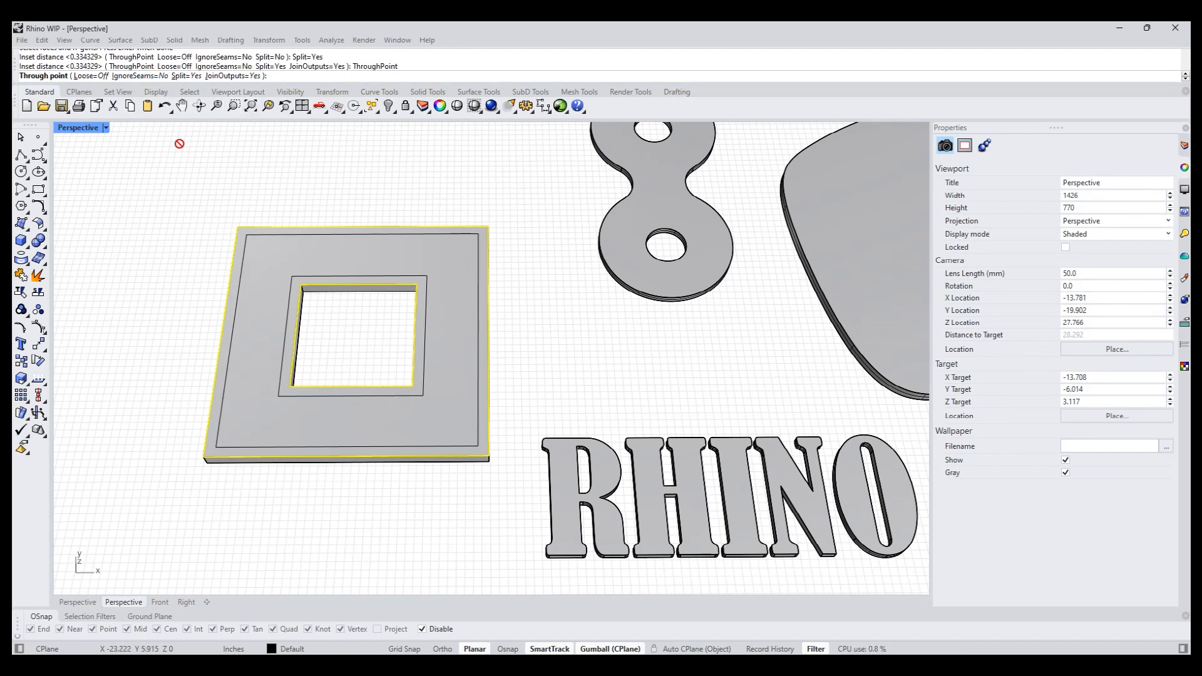
pyautogui.click(218, 439)
# Examine the split frame by selecting its individual upper faces and the whole solid, ending with nothing selected.
pyautogui.moveTo(250, 463); pyautogui.dragTo(301, 473, button='right')
pyautogui.scroll(3, 469, 448)
pyautogui.keyDown('ctrl'); pyautogui.keyDown('shift'); pyautogui.click(438, 397); pyautogui.keyUp('shift'); pyautogui.keyUp('ctrl')
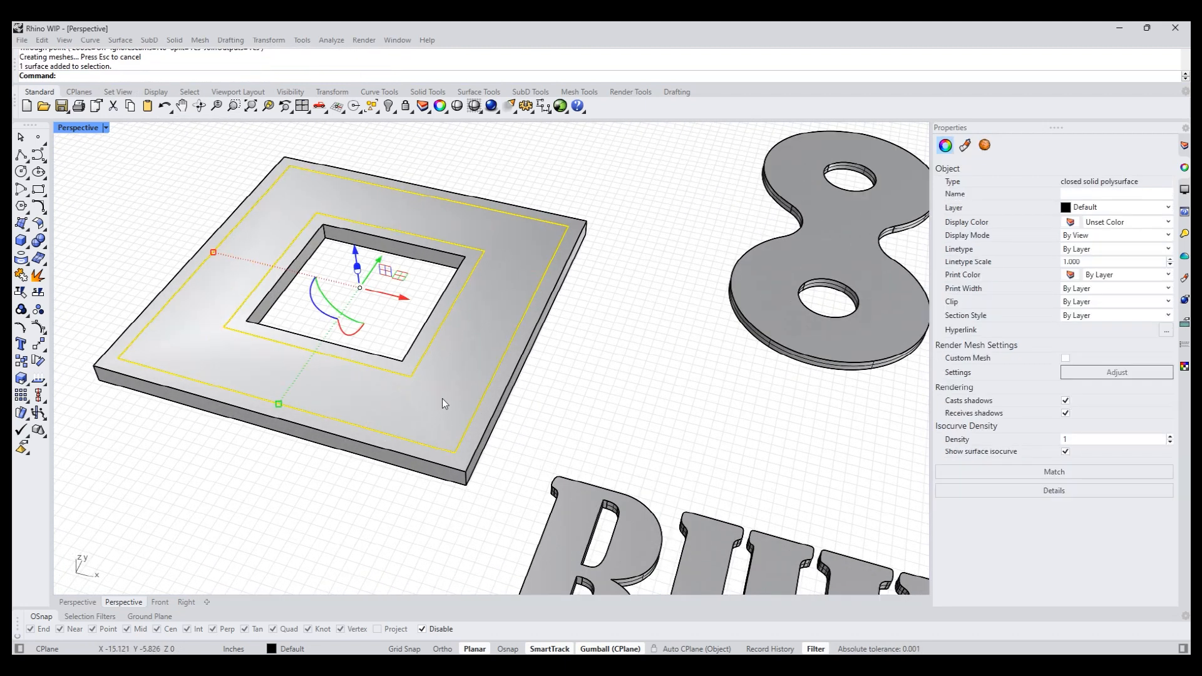
pyautogui.keyDown('ctrl'); pyautogui.keyDown('shift'); pyautogui.click(416, 361); pyautogui.keyUp('shift'); pyautogui.keyUp('ctrl')
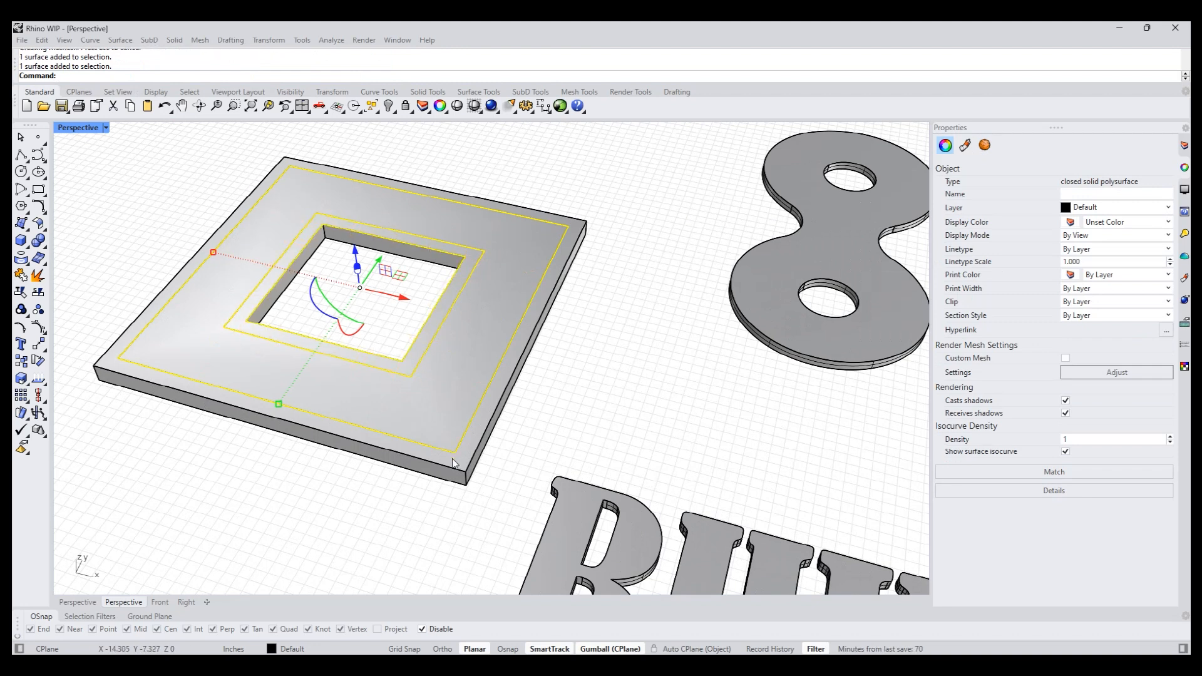
pyautogui.click(524, 408)
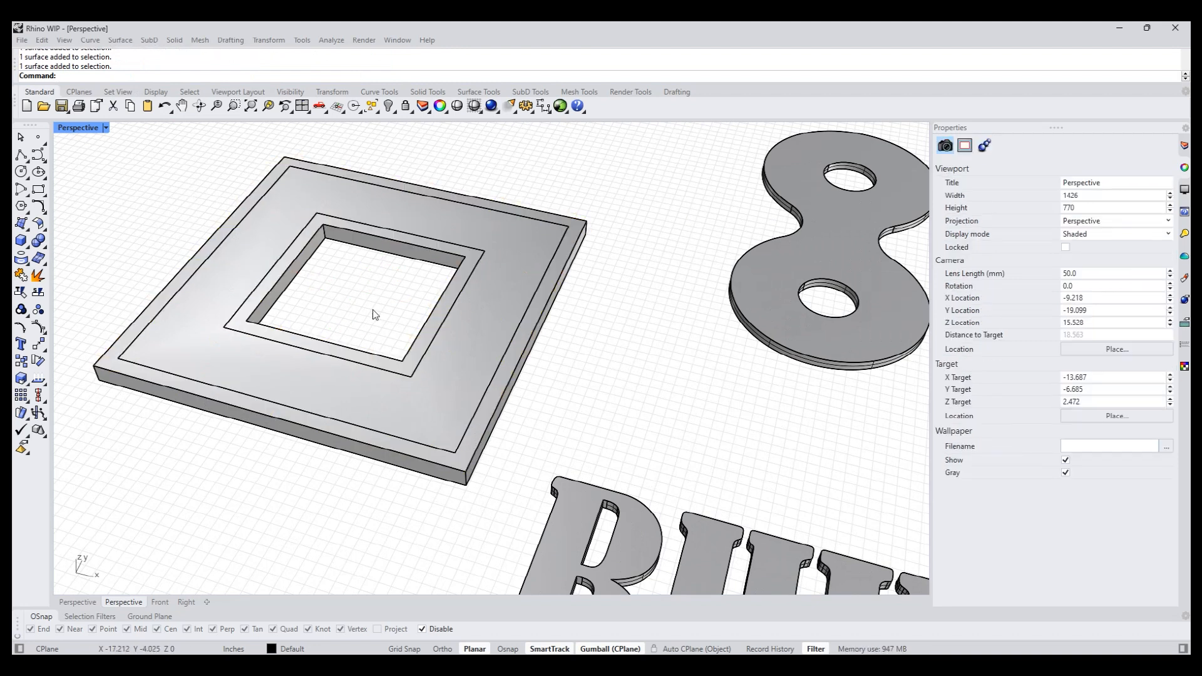
pyautogui.moveTo(467, 437)
pyautogui.mouseDown(button='right')
pyautogui.moveTo(471, 407)
pyautogui.moveTo(473, 418)
pyautogui.mouseUp(button='right')
pyautogui.click(478, 437)
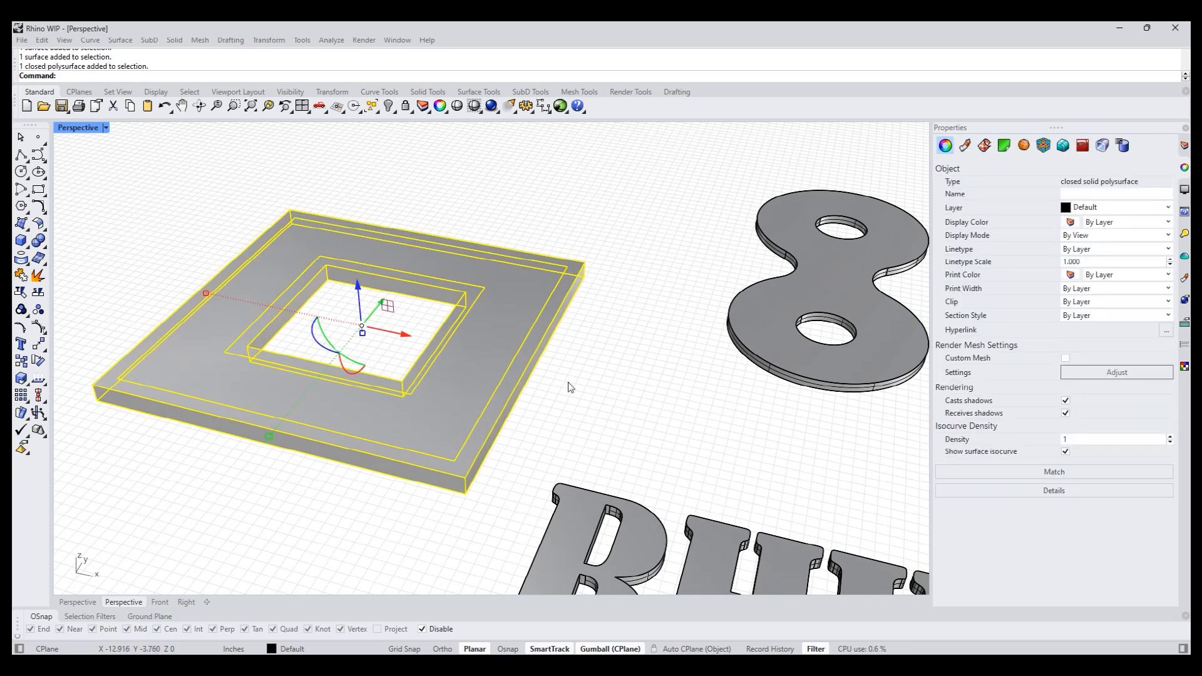
pyautogui.moveTo(566, 388); pyautogui.dragTo(546, 422, button='right')
pyautogui.click(563, 407)
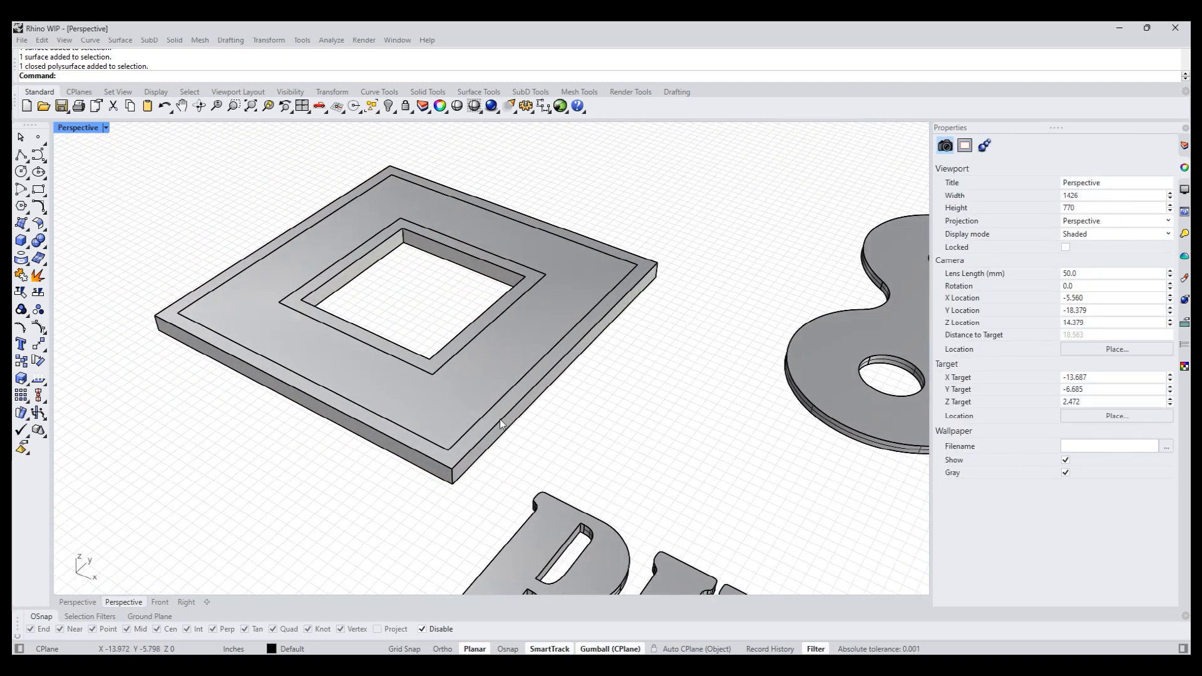
pyautogui.scroll(3, 451, 438)
pyautogui.click(453, 461)
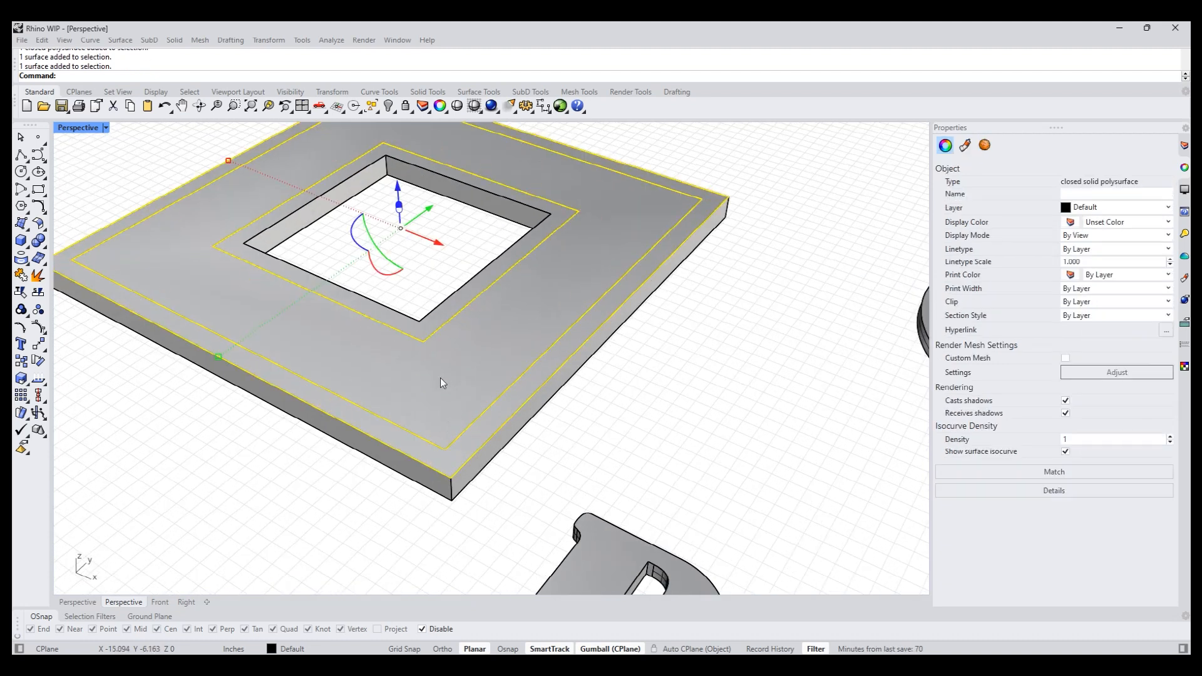
pyautogui.click(634, 378)
# Inset the upper face of the figure-eight plate with Split=Yes, using a through point just inside its outer edge.
pyautogui.scroll(-3, 671, 393)
pyautogui.scroll(-2, 671, 393)
pyautogui.moveTo(671, 394); pyautogui.dragTo(495, 418, button='right')
pyautogui.scroll(-2, 685, 392)
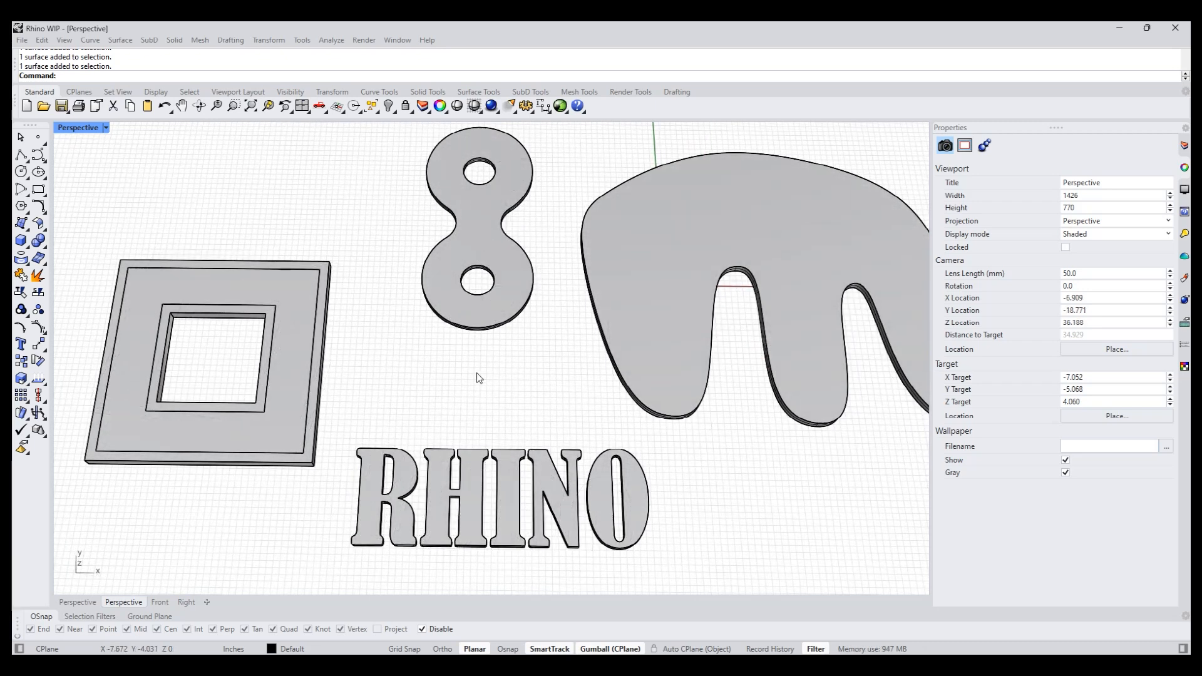
pyautogui.keyDown('shift'); pyautogui.moveTo(477, 373); pyautogui.dragTo(502, 432, button='right'); pyautogui.keyUp('shift')
pyautogui.scroll(4, 548, 421)
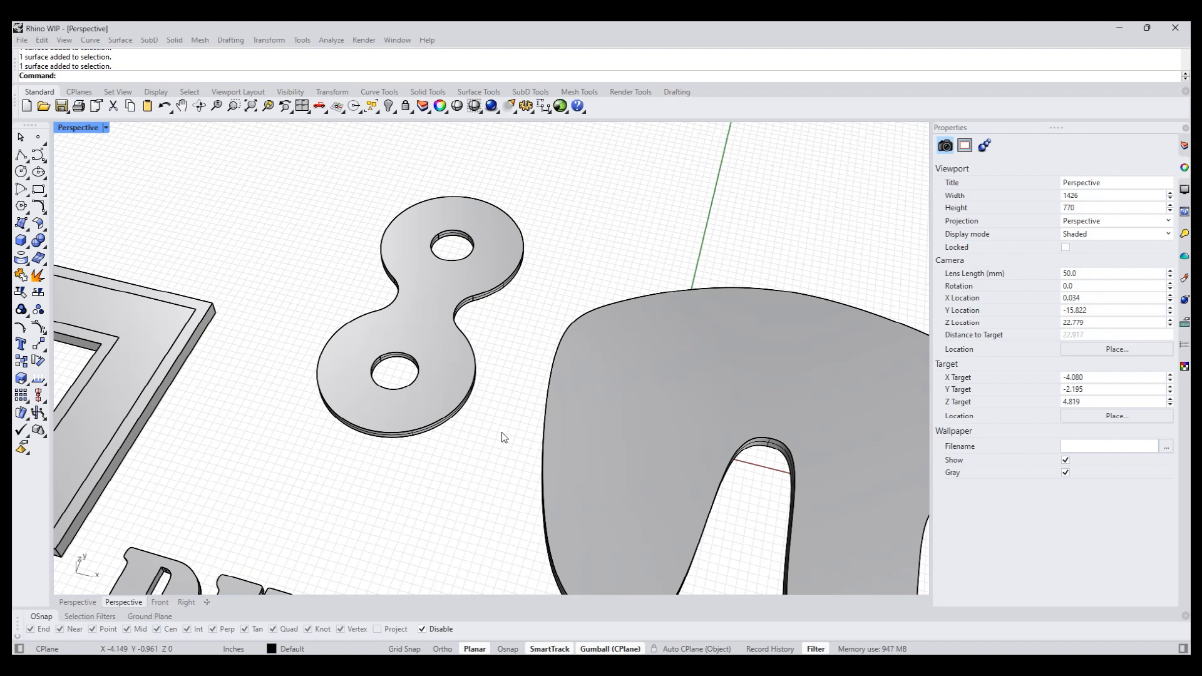
pyautogui.press('Return')
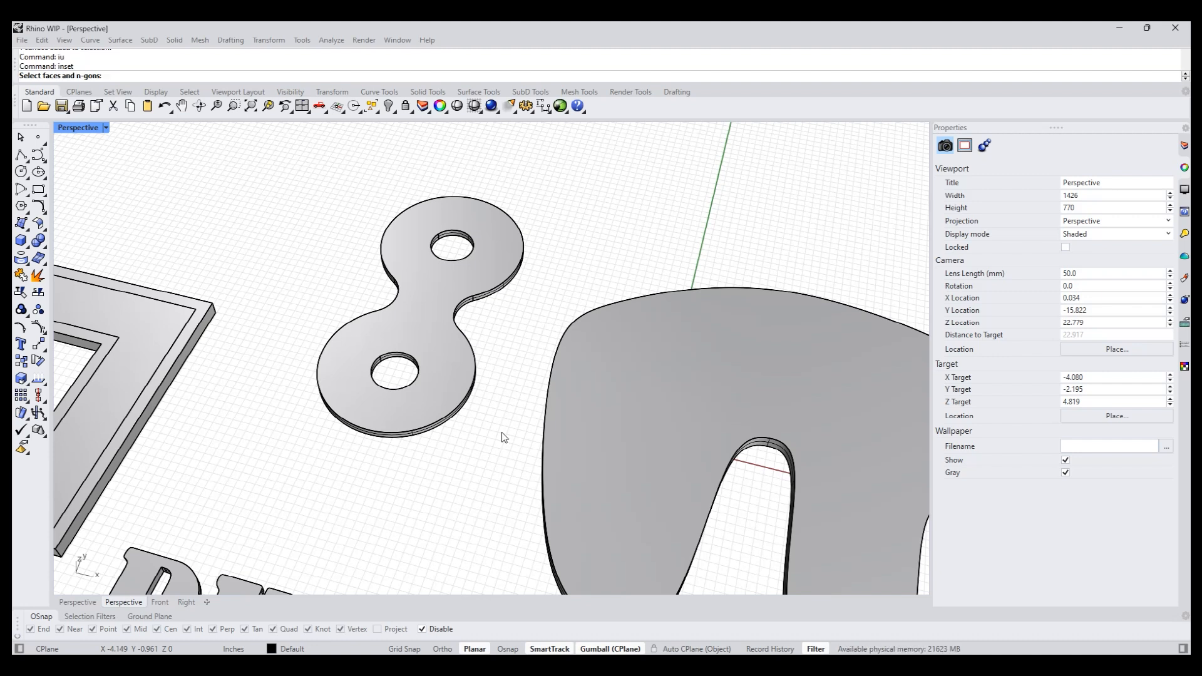
pyautogui.click(440, 385)
pyautogui.press('Return')
pyautogui.scroll(1, 452, 384)
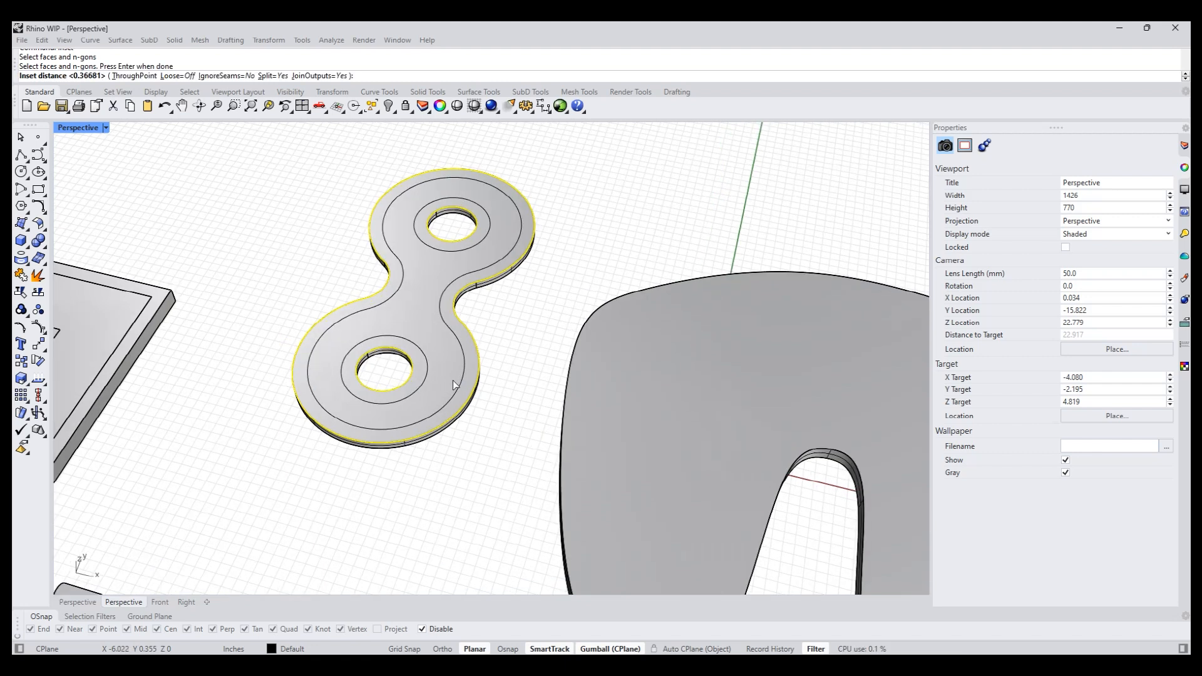
pyautogui.write('t')
pyautogui.press('Return')
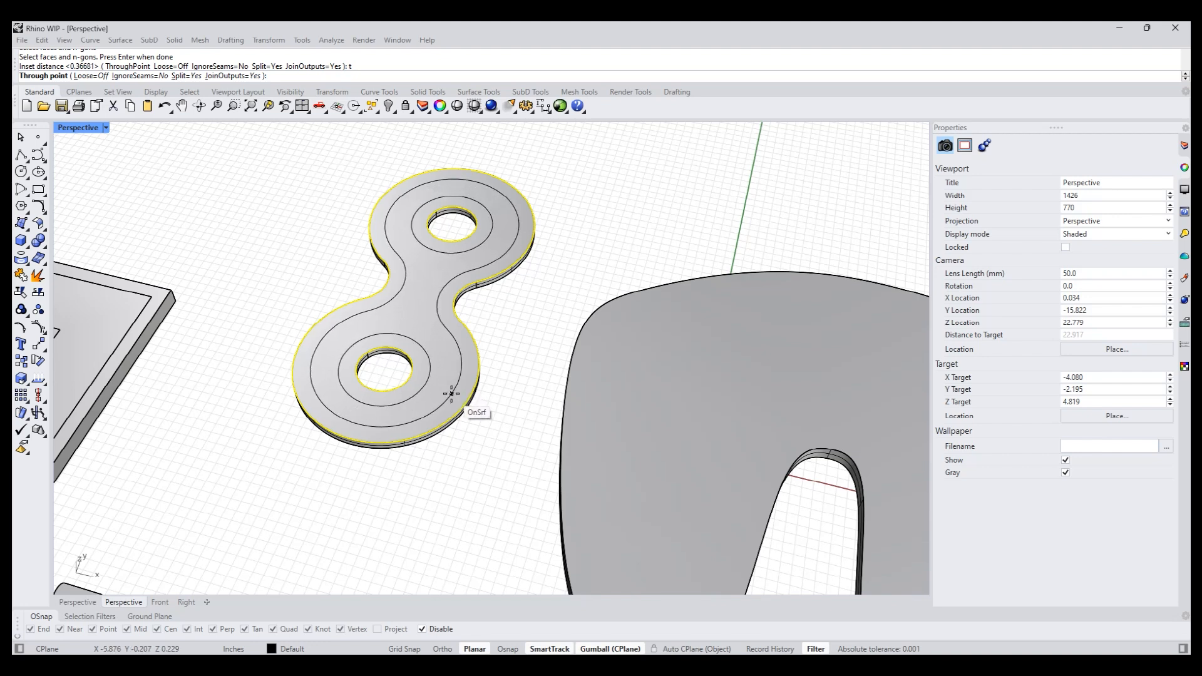
pyautogui.click(451, 394)
# Inset the upper face of the three-lobed freeform plate with Split=Yes, using a through point well inside its outline.
pyautogui.moveTo(502, 311); pyautogui.dragTo(438, 263, button='right')
pyautogui.scroll(-6, 538, 377)
pyautogui.keyDown('shift'); pyautogui.moveTo(407, 360); pyautogui.dragTo(484, 369, button='right'); pyautogui.keyUp('shift')
pyautogui.press('Return')
pyautogui.click(524, 356)
pyautogui.press('Return')
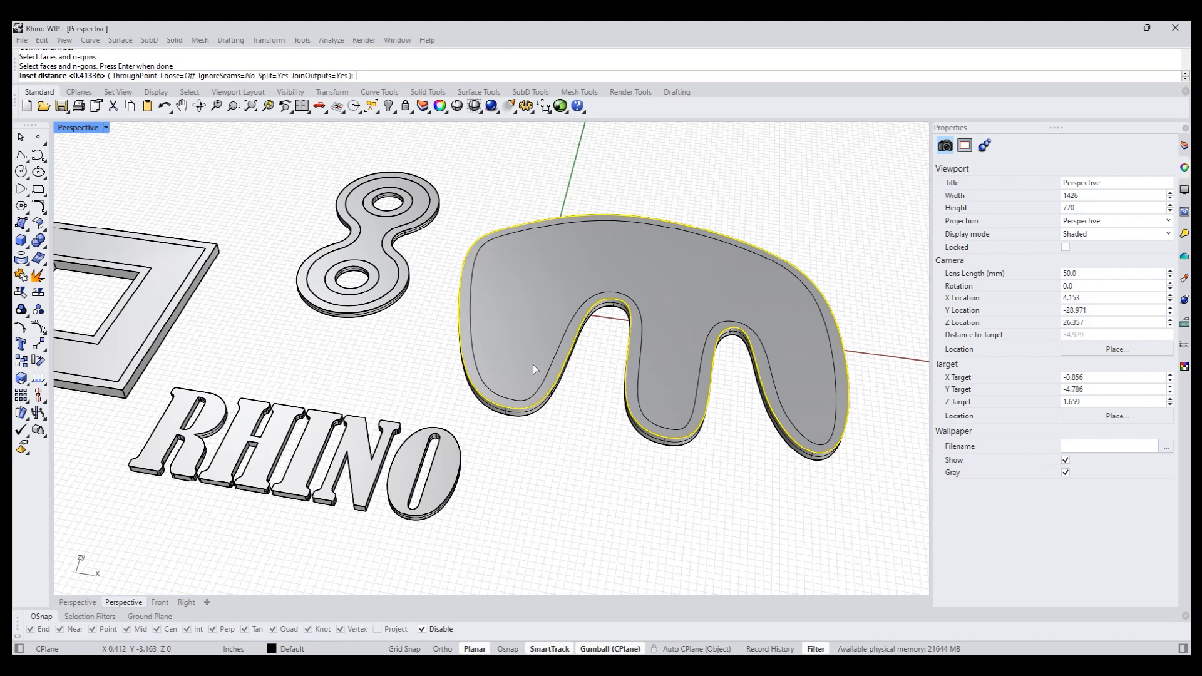
pyautogui.write('t')
pyautogui.press('Return')
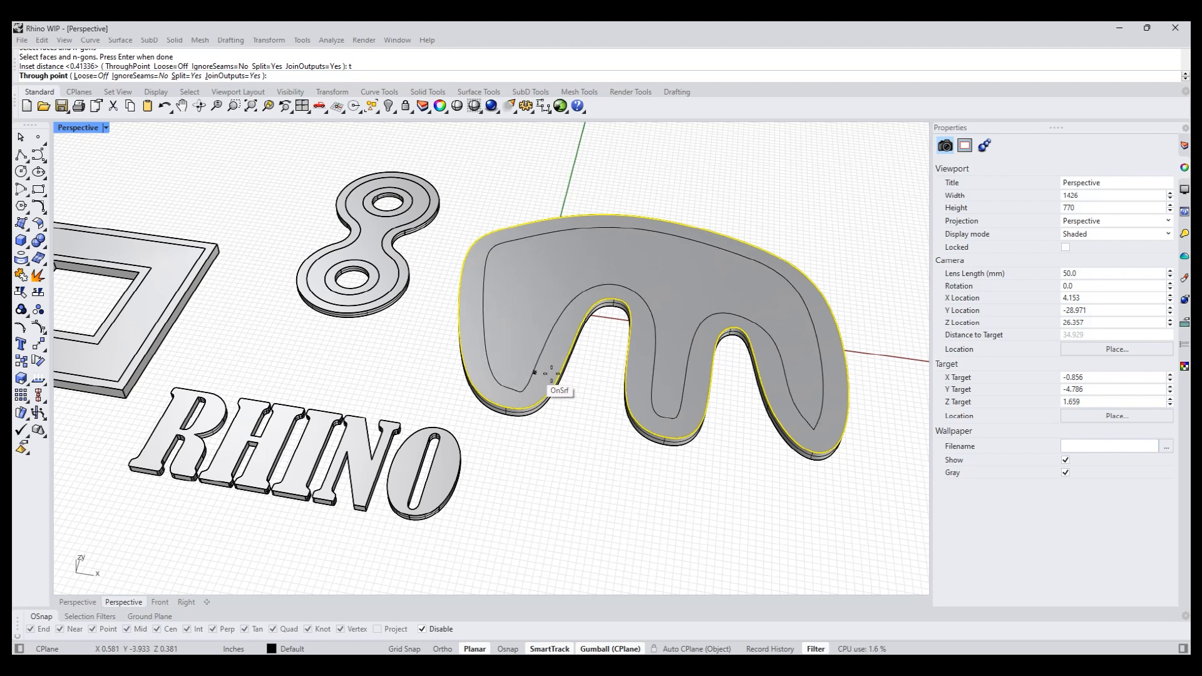
pyautogui.click(525, 335)
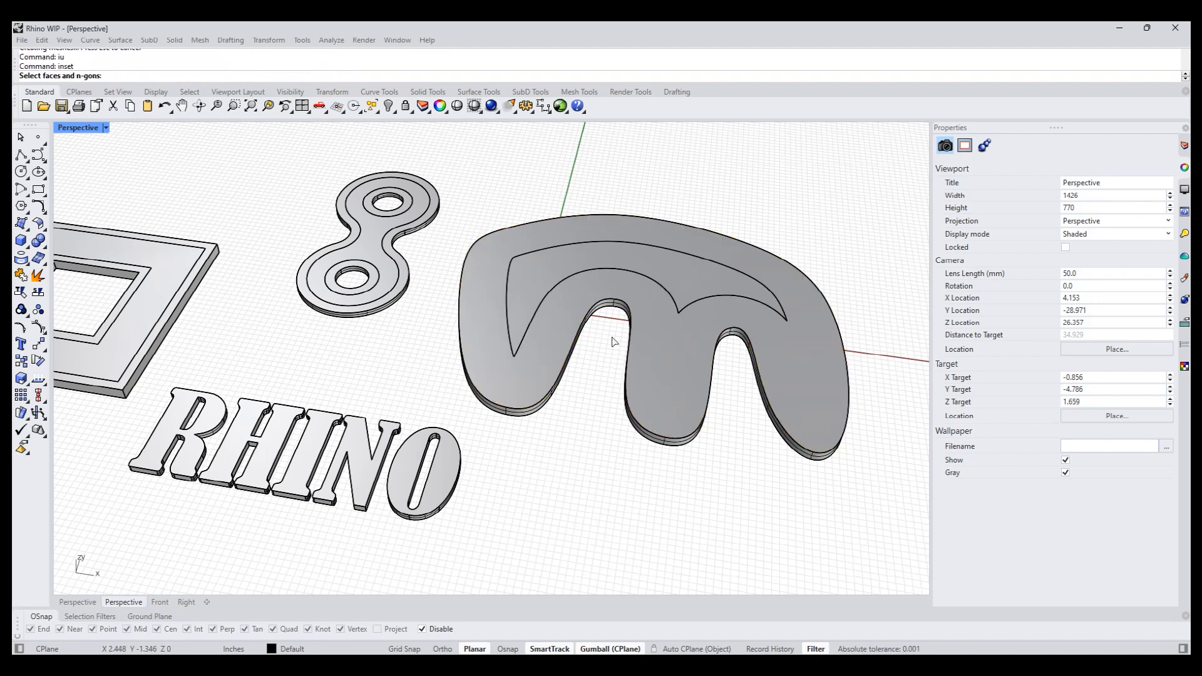
# Inset the upper face of the letter R with Split=Yes, using a through point close to the edge of its foot.
pyautogui.moveTo(660, 347); pyautogui.dragTo(500, 344, button='right')
pyautogui.moveTo(479, 471); pyautogui.dragTo(504, 488, button='right')
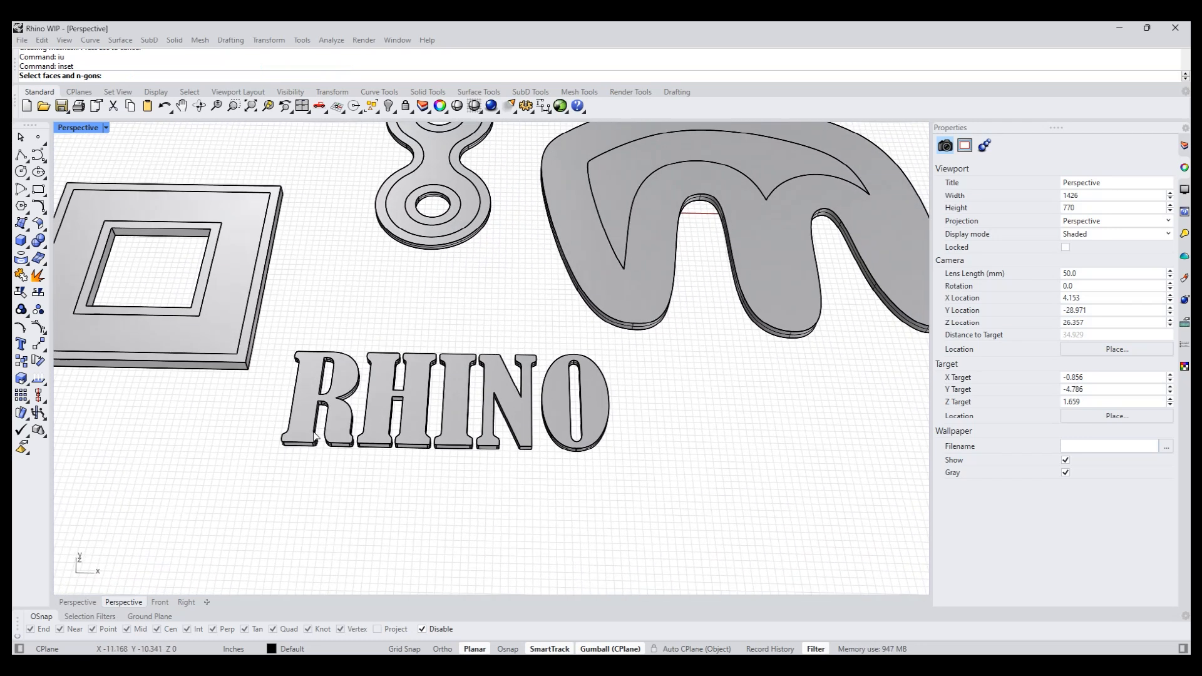
pyautogui.scroll(3, 368, 502)
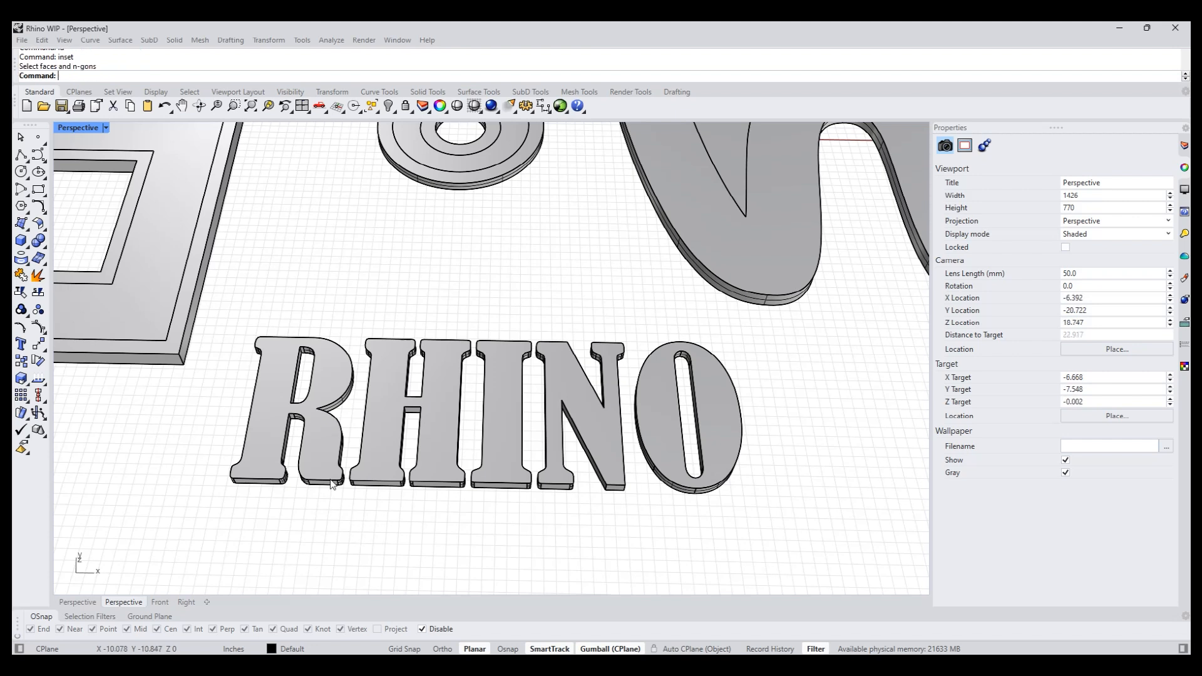
pyautogui.click(318, 448)
pyautogui.press('Return')
pyautogui.write('t')
pyautogui.press('Return')
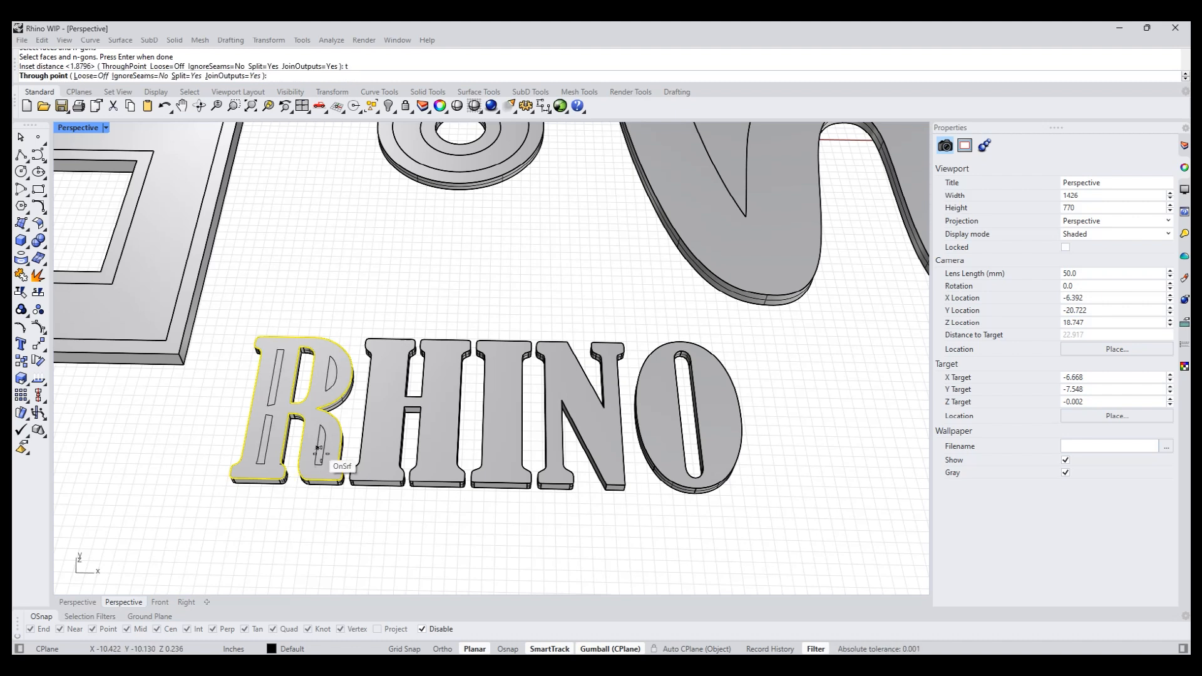
pyautogui.scroll(3, 319, 451)
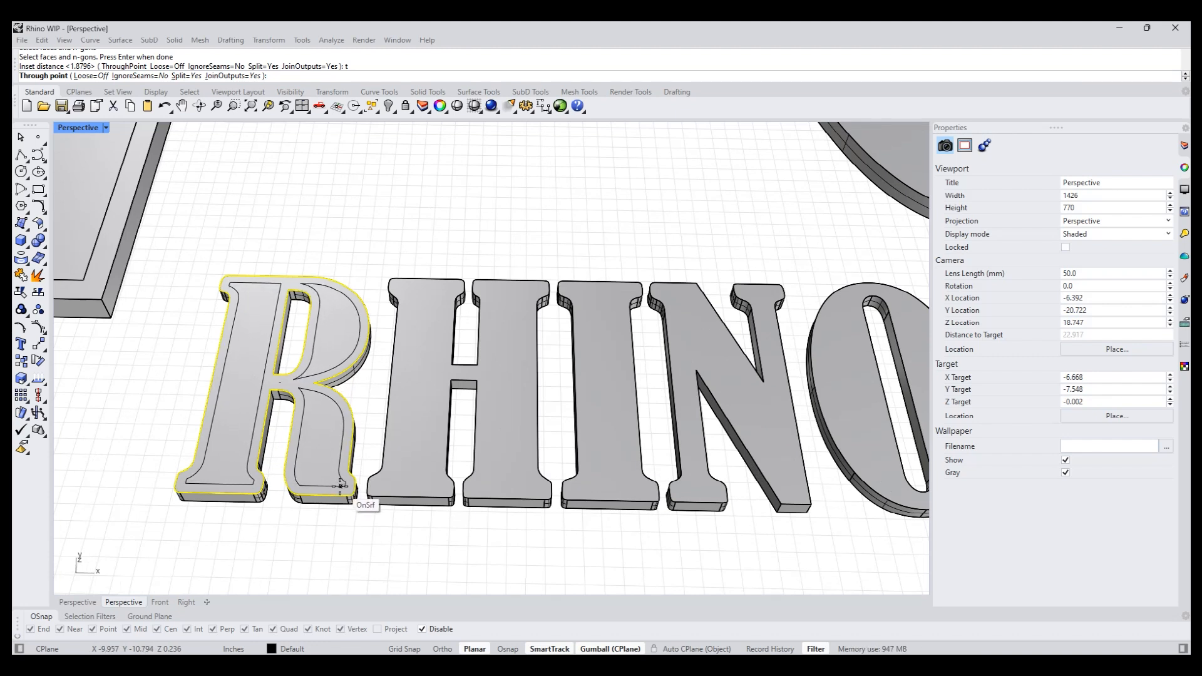
pyautogui.click(340, 486)
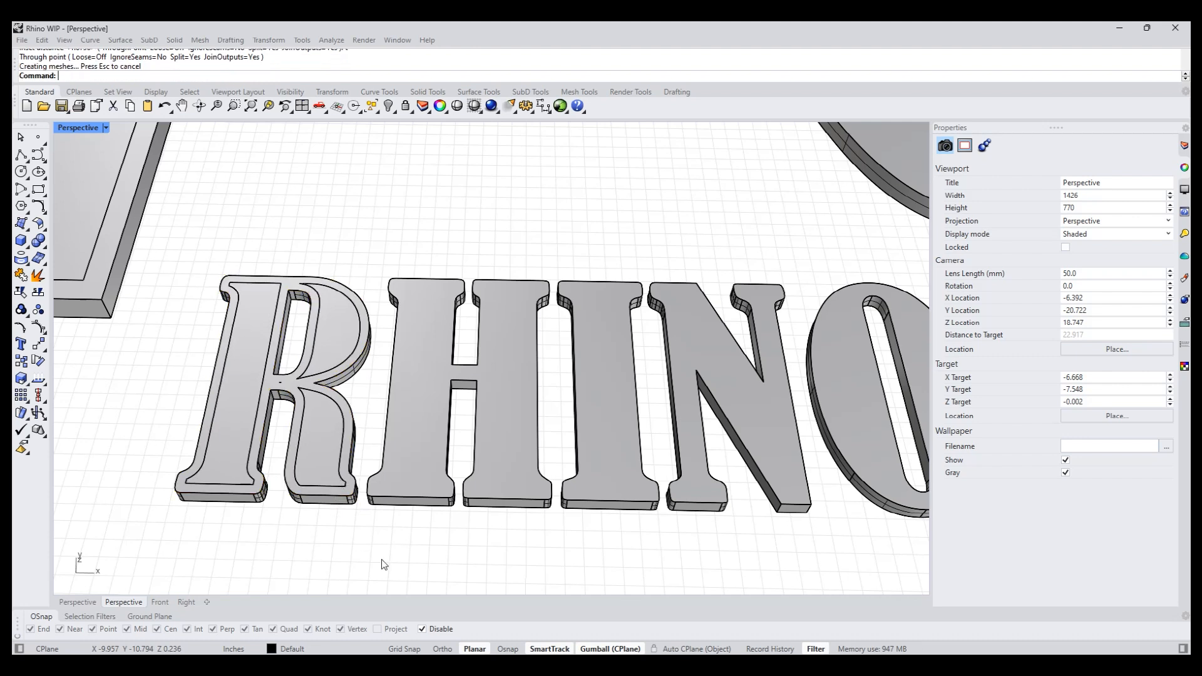
# Inset the upper face of the letter H, splitting it at the same distance used for the R.
pyautogui.write('iu')
pyautogui.press('Return')
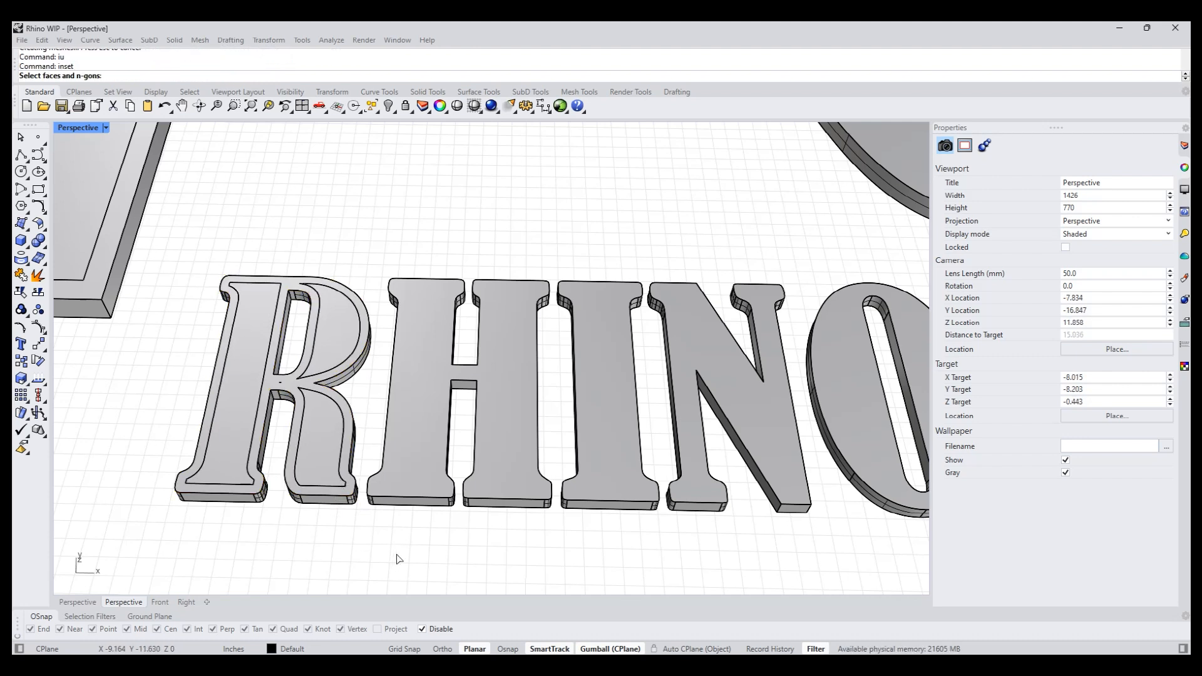
pyautogui.click(427, 465)
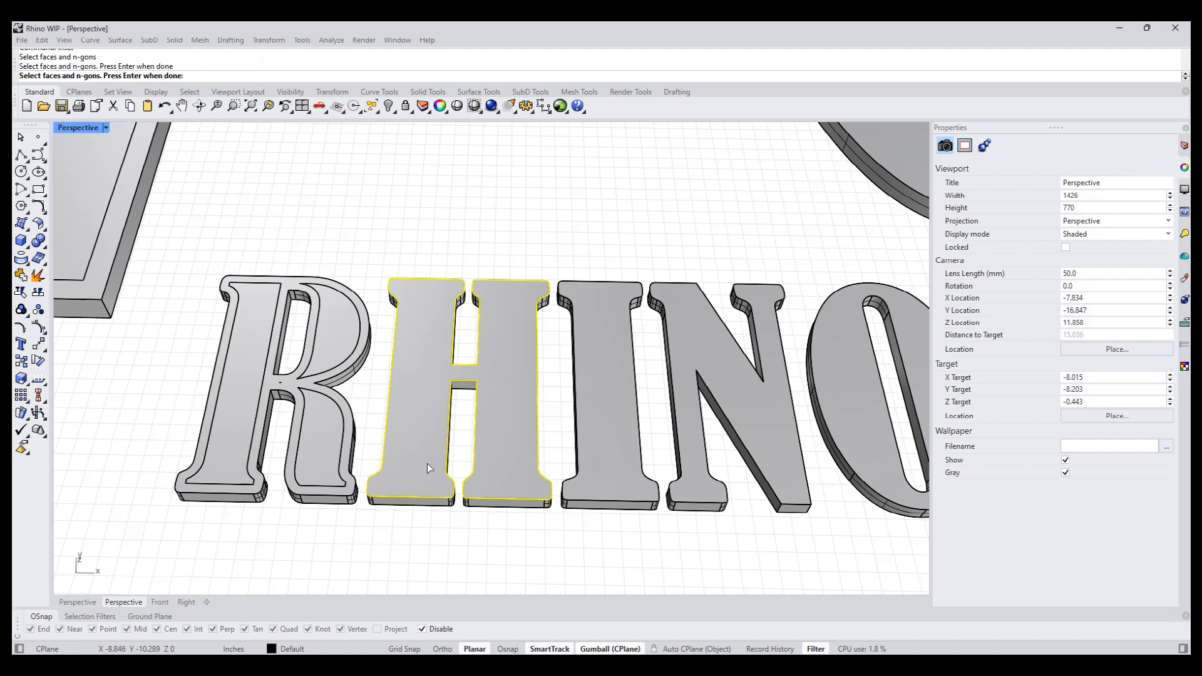
pyautogui.press('Return')
pyautogui.press('Return')
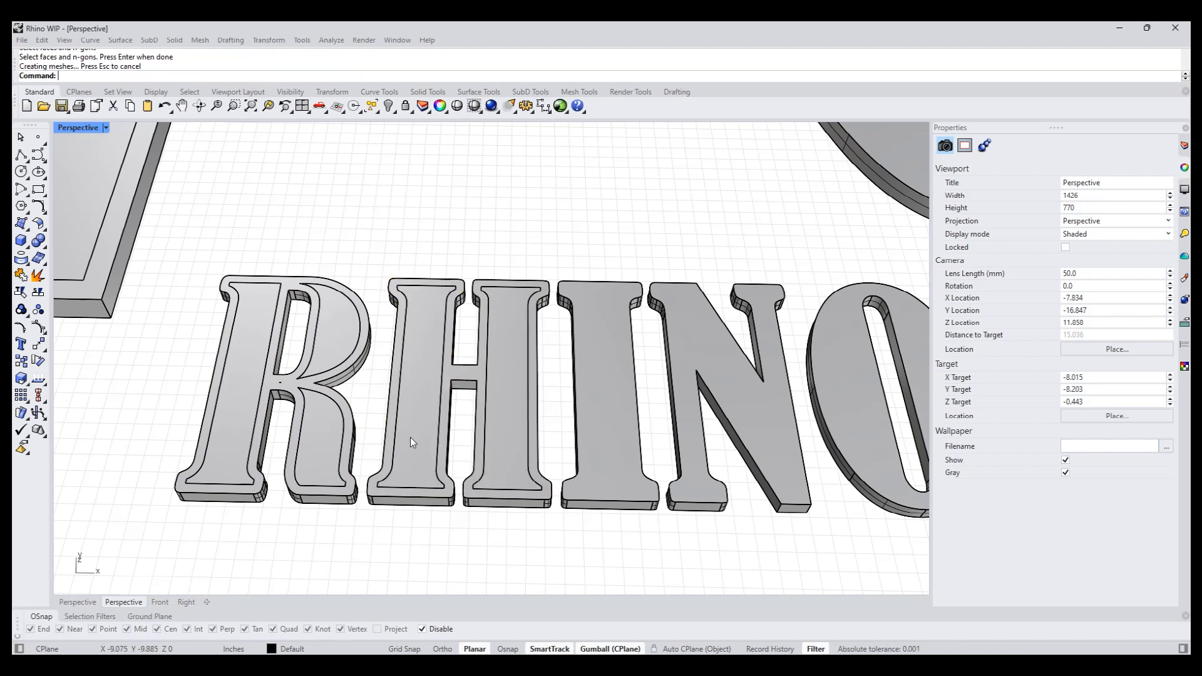
# Inset the upper face of the letter I with the previous inset distance.
pyautogui.press('Return')
pyautogui.click(604, 434)
pyautogui.press('Return')
pyautogui.press('Return')
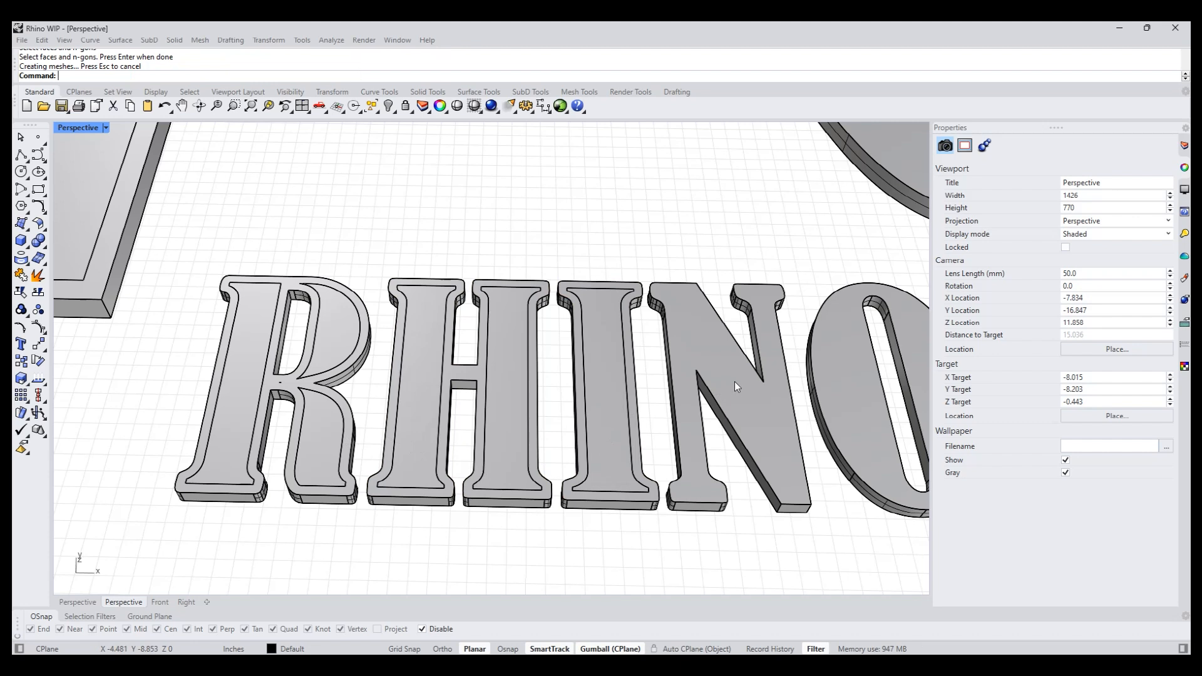
# Inset the upper face of the letter N with the previous inset distance.
pyautogui.write('iu')
pyautogui.press('Return')
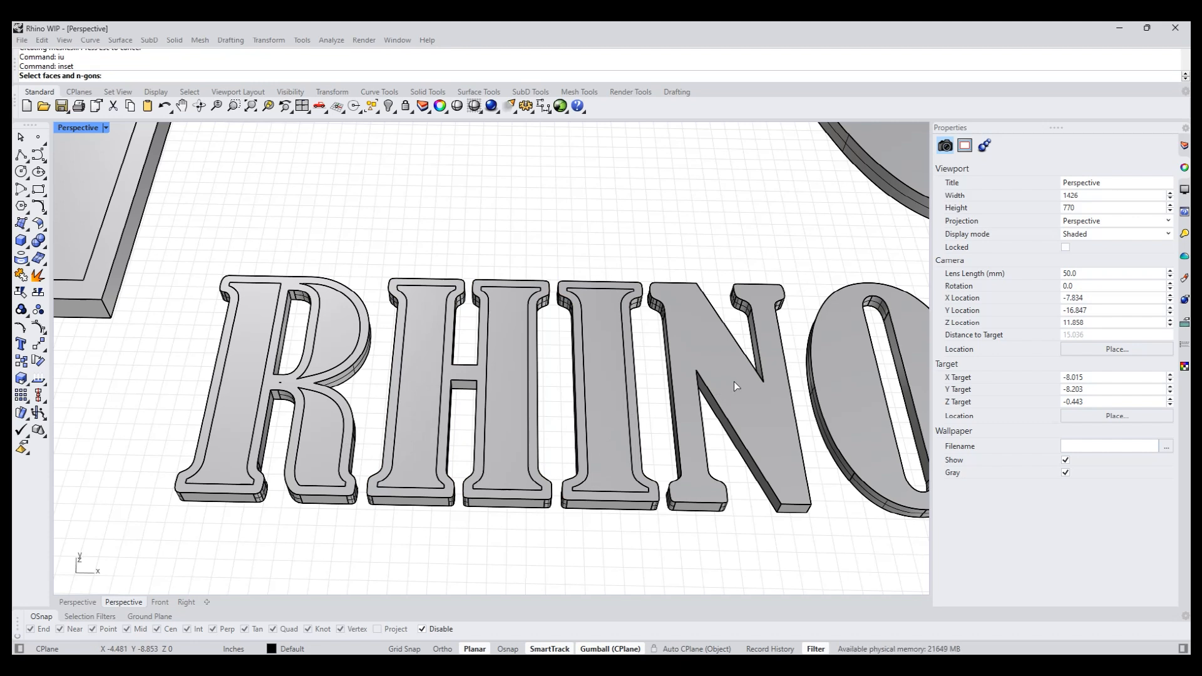
pyautogui.click(735, 386)
pyautogui.press('Return')
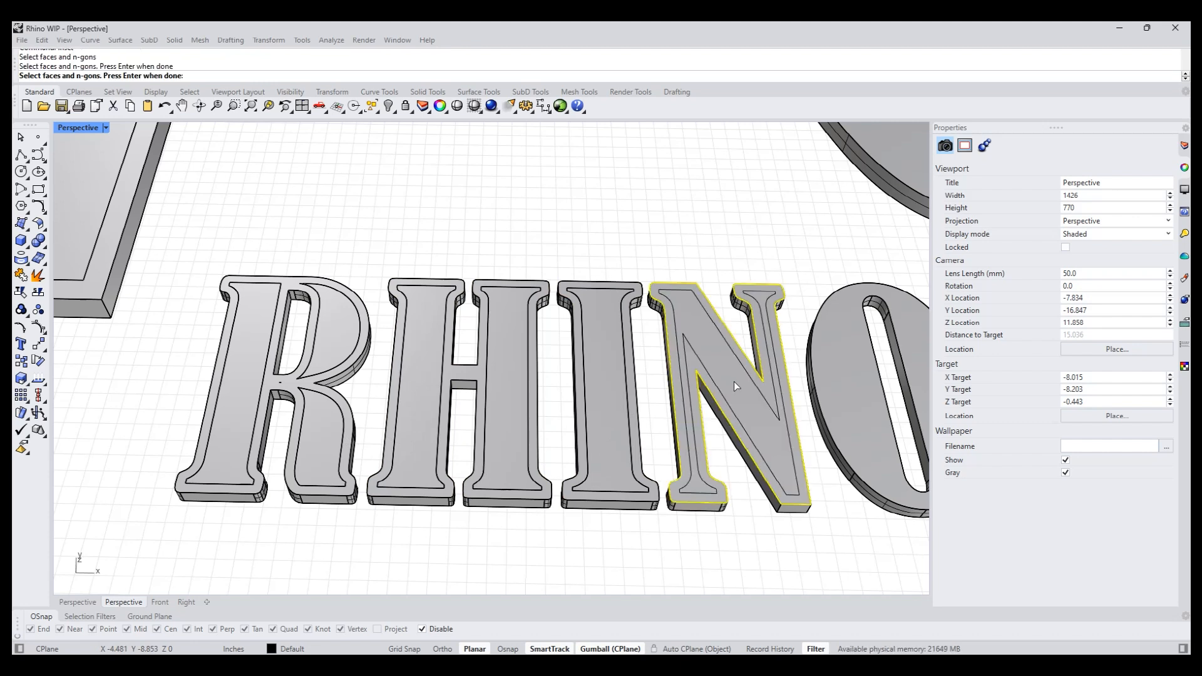
pyautogui.press('Return')
# Inset the upper face of the letter O, including around its inner opening, with the previous inset distance.
pyautogui.keyDown('shift'); pyautogui.moveTo(819, 543); pyautogui.dragTo(635, 539, button='right'); pyautogui.keyUp('shift')
pyautogui.write('iu')
pyautogui.press('Return')
pyautogui.click(682, 430)
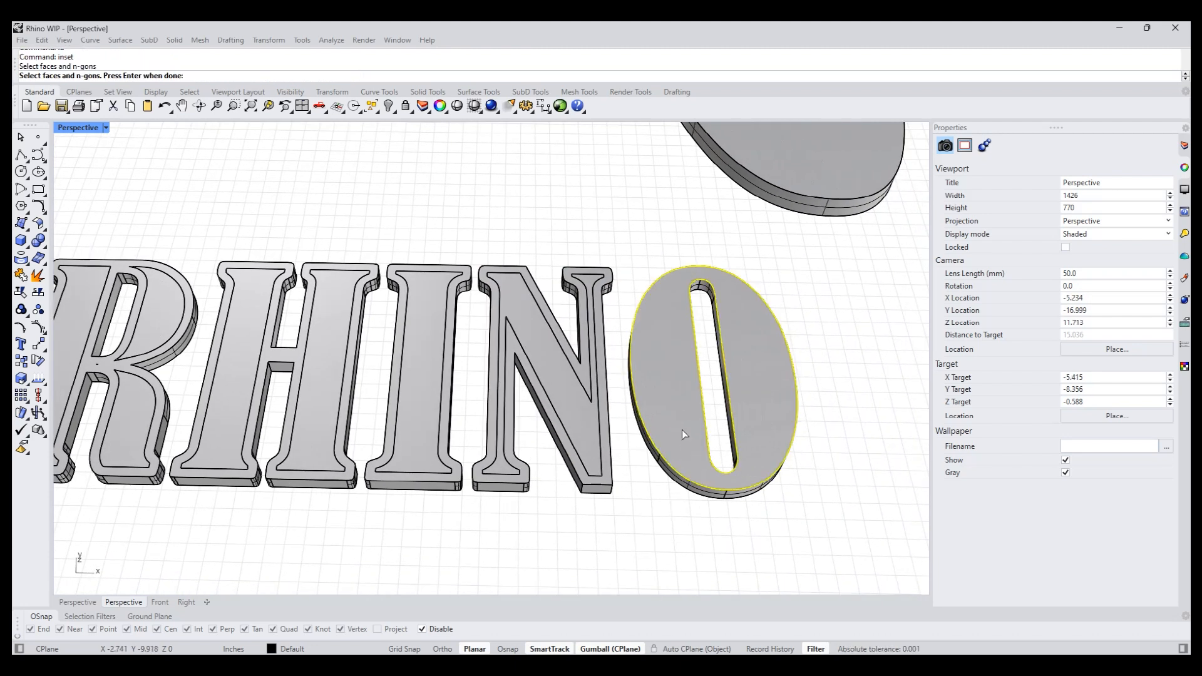
pyautogui.press('Return')
pyautogui.press('Return')
pyautogui.moveTo(582, 531); pyautogui.dragTo(602, 481, button='right')
pyautogui.scroll(-6, 601, 480)
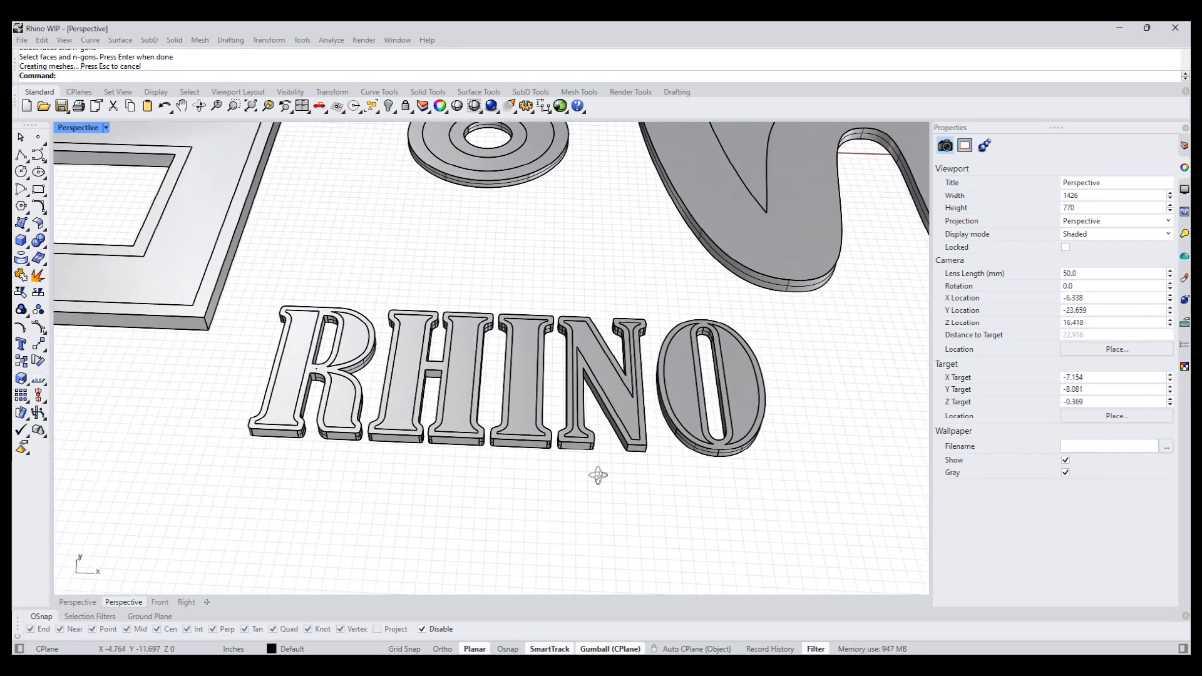
pyautogui.keyDown('shift'); pyautogui.moveTo(601, 475); pyautogui.dragTo(544, 491, button='right'); pyautogui.keyUp('shift')
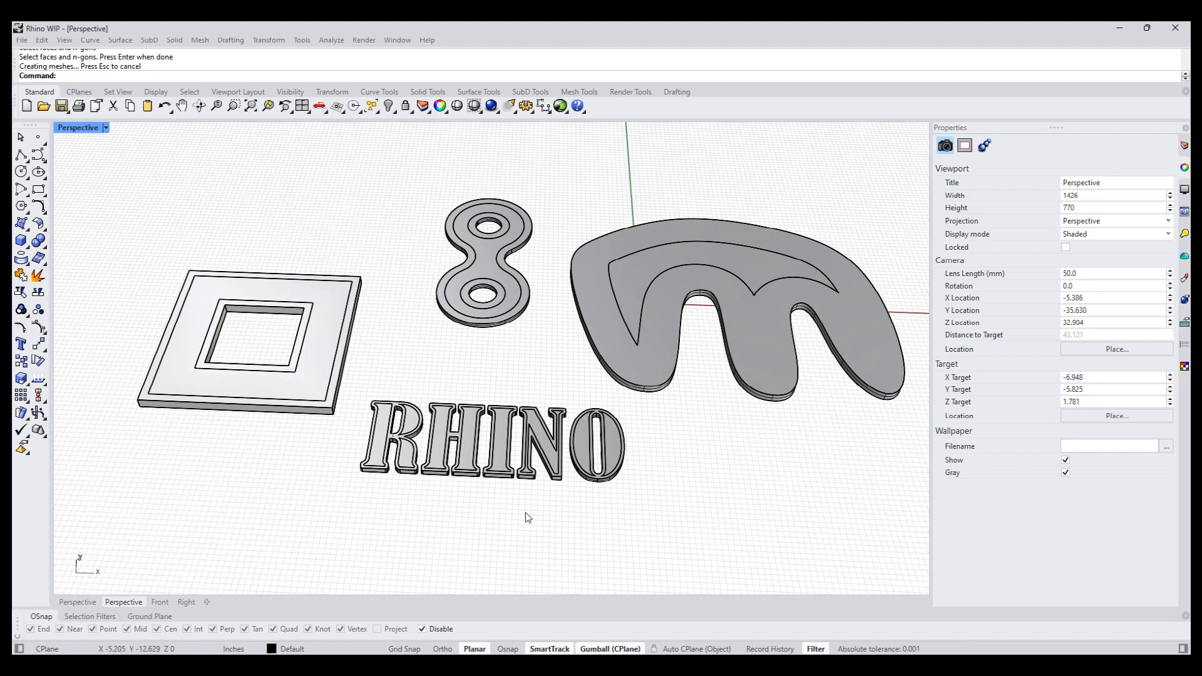
# Try pulling the middle band of the frame's upper face up about 2.066 in with PushPull, and undo it.
pyautogui.write('pp')
pyautogui.press('Return')
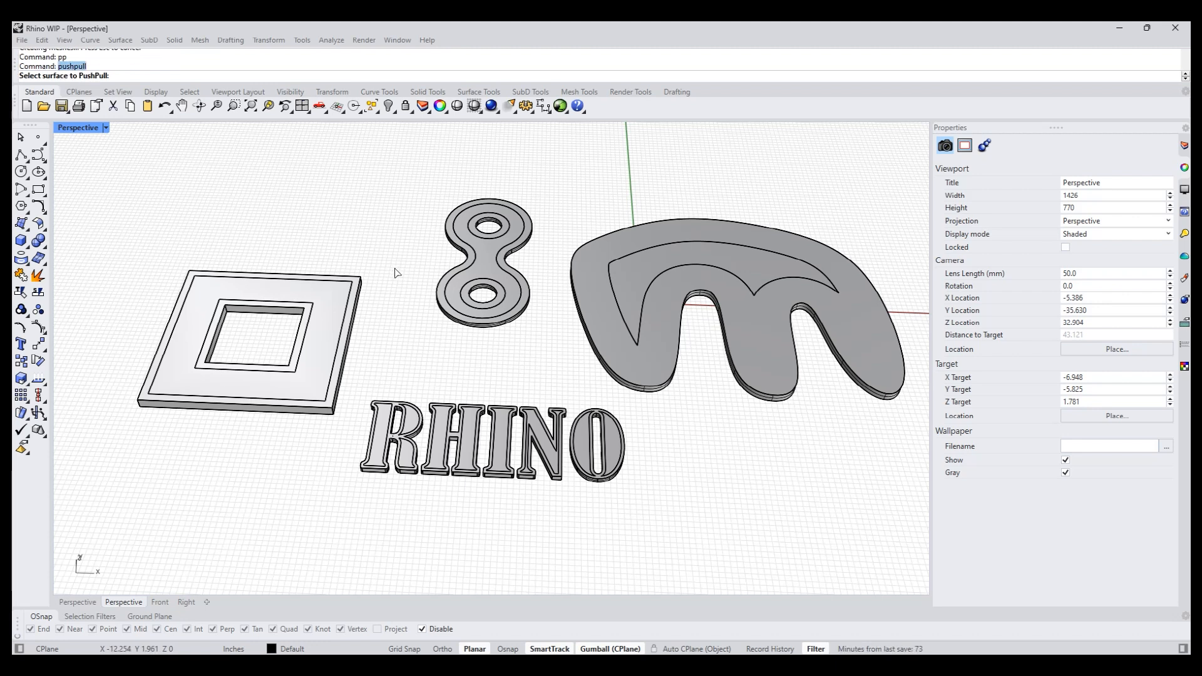
pyautogui.moveTo(395, 265); pyautogui.dragTo(407, 292, button='right')
pyautogui.scroll(2, 344, 371)
pyautogui.click(297, 387)
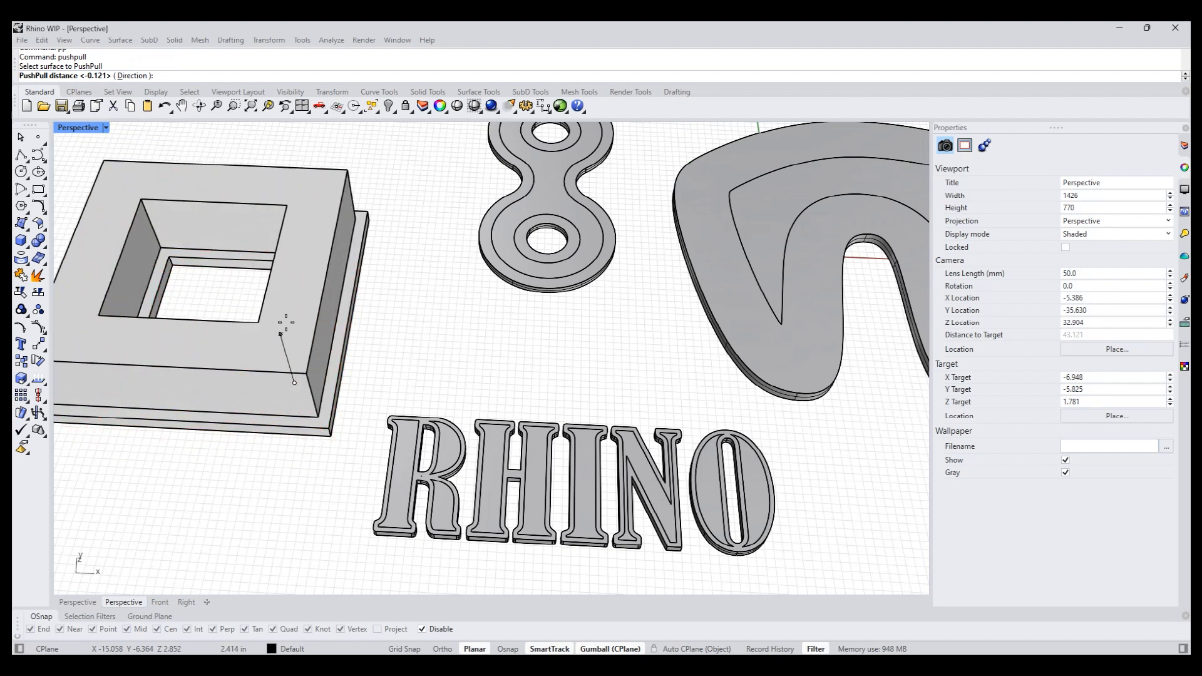
pyautogui.moveTo(306, 389); pyautogui.dragTo(291, 352, button='right')
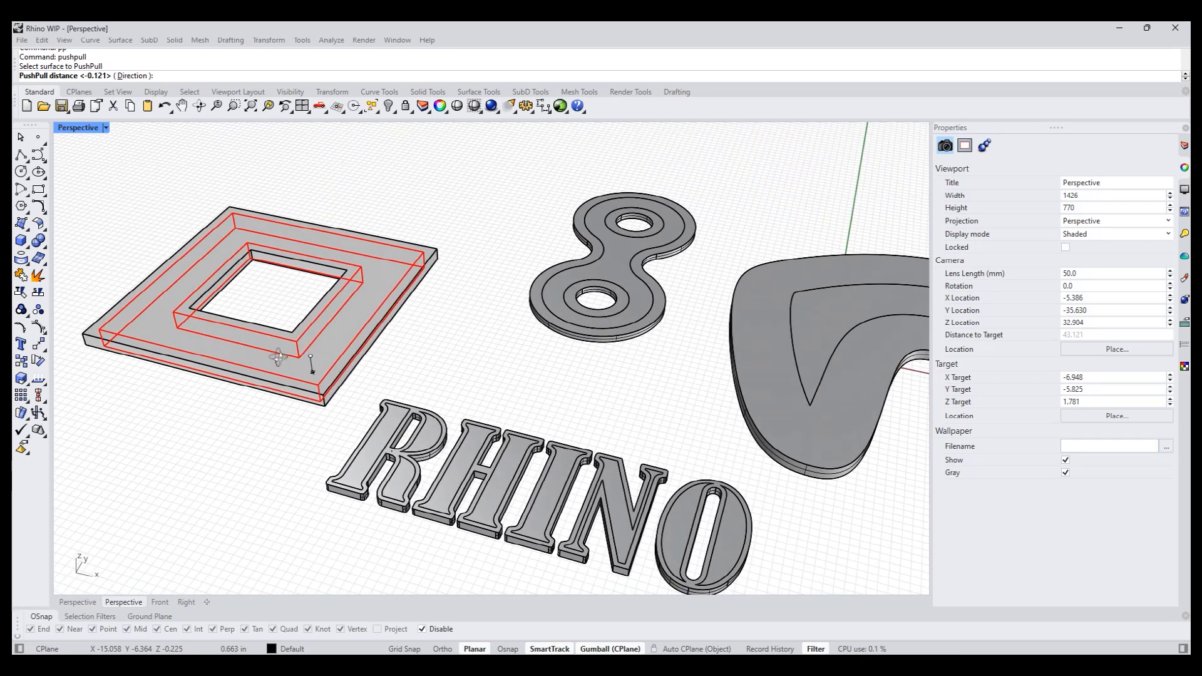
pyautogui.click(304, 315)
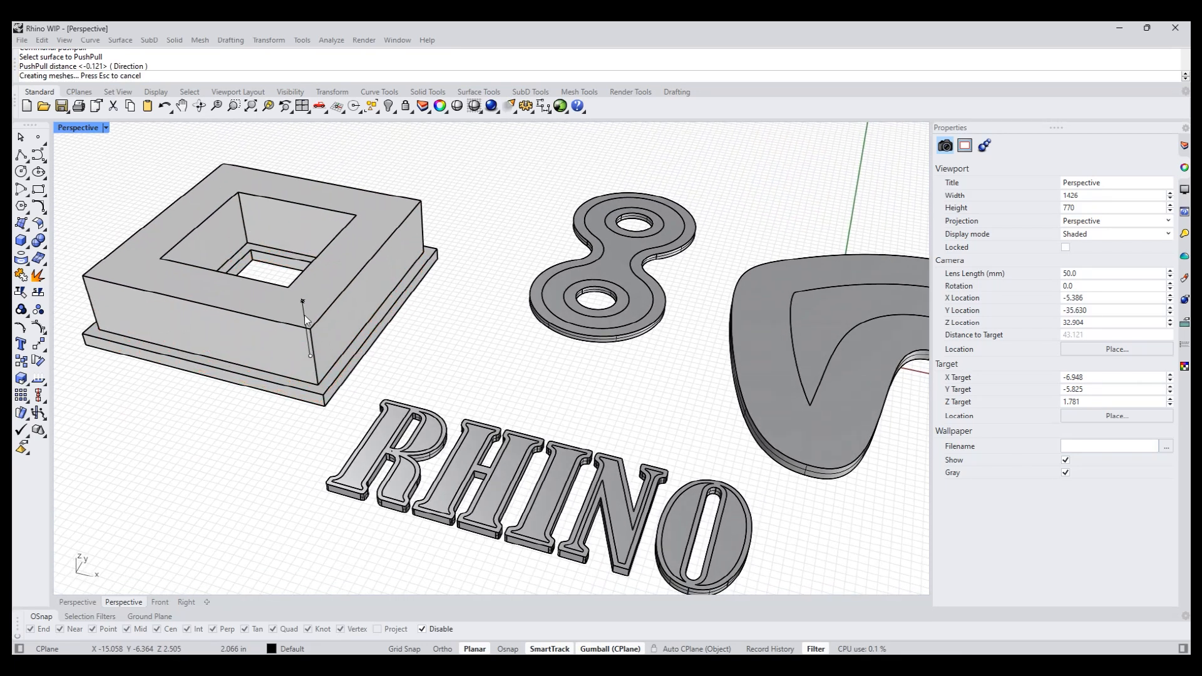
pyautogui.hotkey('ctrl', 'z')
# Push the middle band of the frame's upper face down through its full thickness to leave two separate rings.
pyautogui.rightClick(414, 343)
pyautogui.click(330, 355)
pyautogui.click(322, 355)
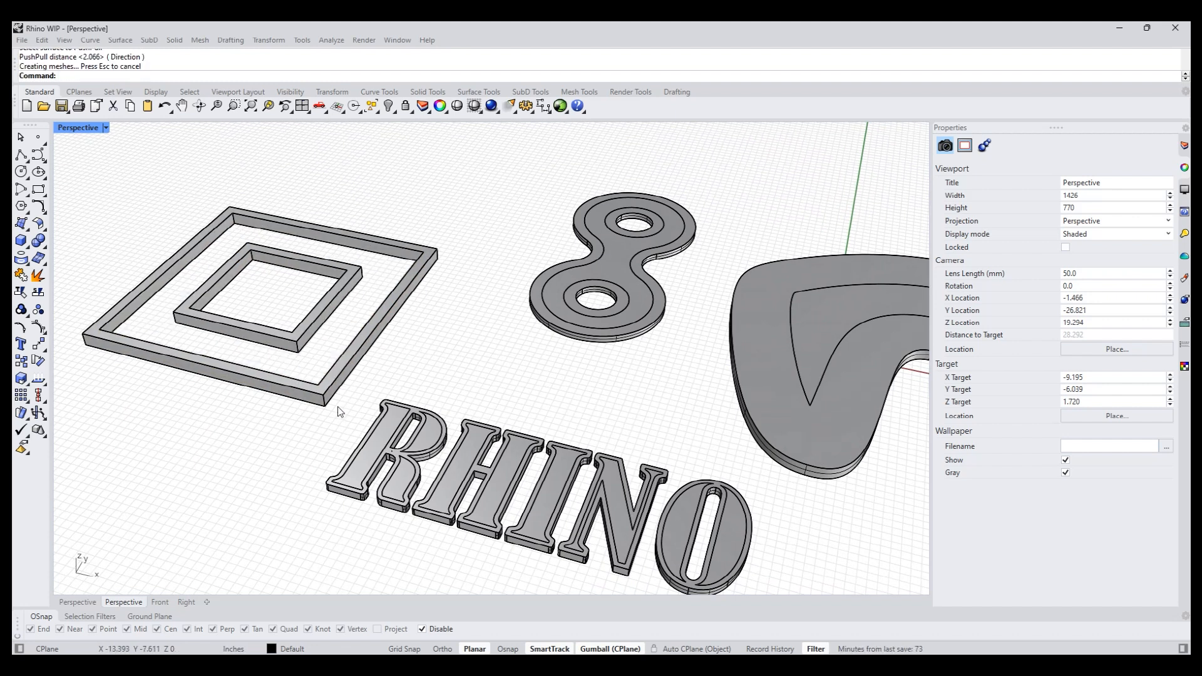
pyautogui.moveTo(304, 450)
pyautogui.mouseDown(button='right')
pyautogui.moveTo(301, 490)
pyautogui.moveTo(313, 445)
pyautogui.mouseUp(button='right')
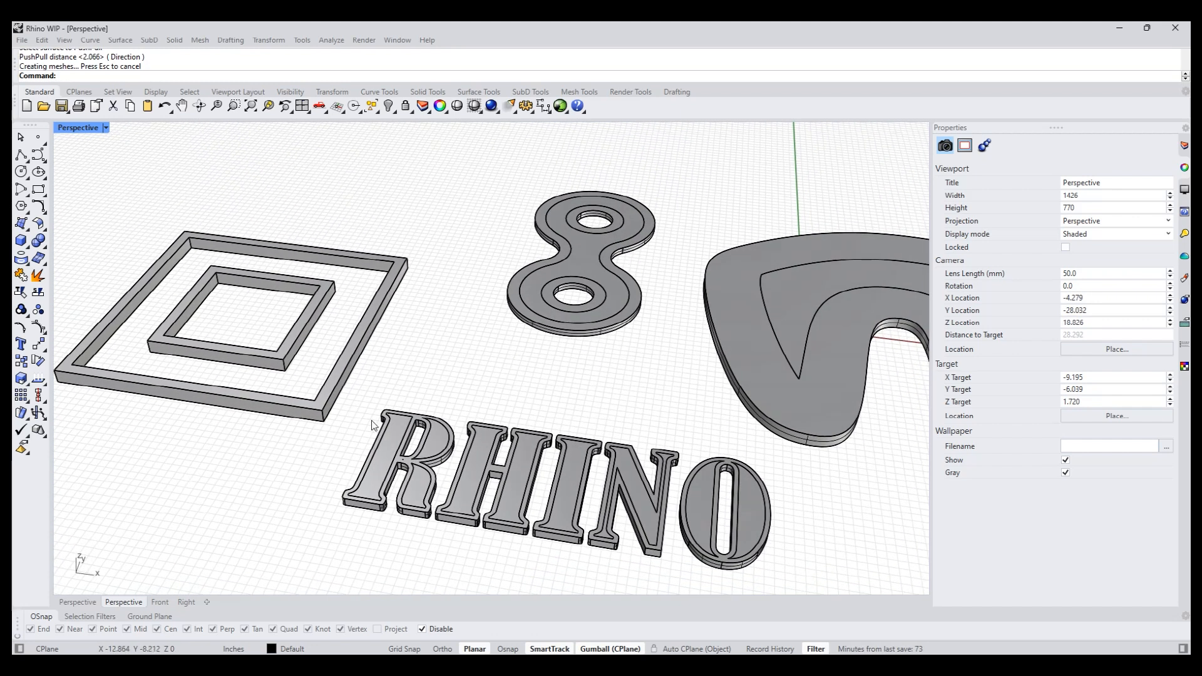
# Try pushing the middle band of the figure-eight plate's upper face down through its full thickness.
pyautogui.keyDown('shift'); pyautogui.moveTo(588, 362); pyautogui.dragTo(551, 423, button='right'); pyautogui.keyUp('shift')
pyautogui.scroll(2, 625, 372)
pyautogui.rightClick(515, 316)
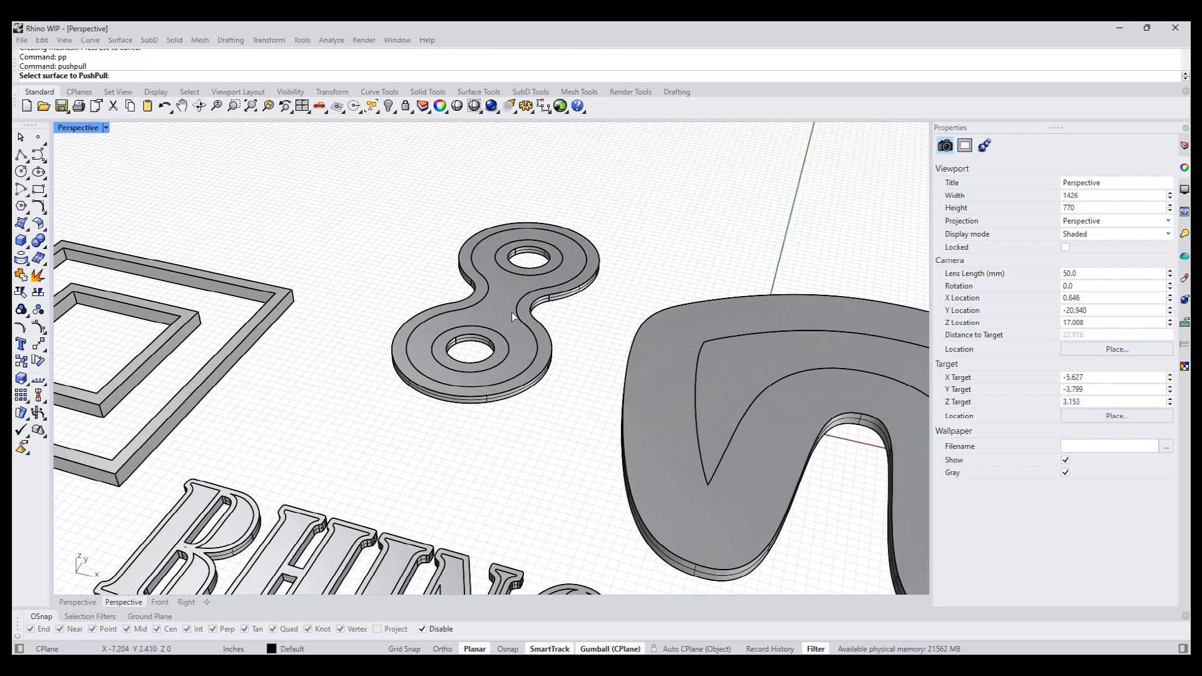
pyautogui.click(497, 309)
pyautogui.rightClick(497, 310)
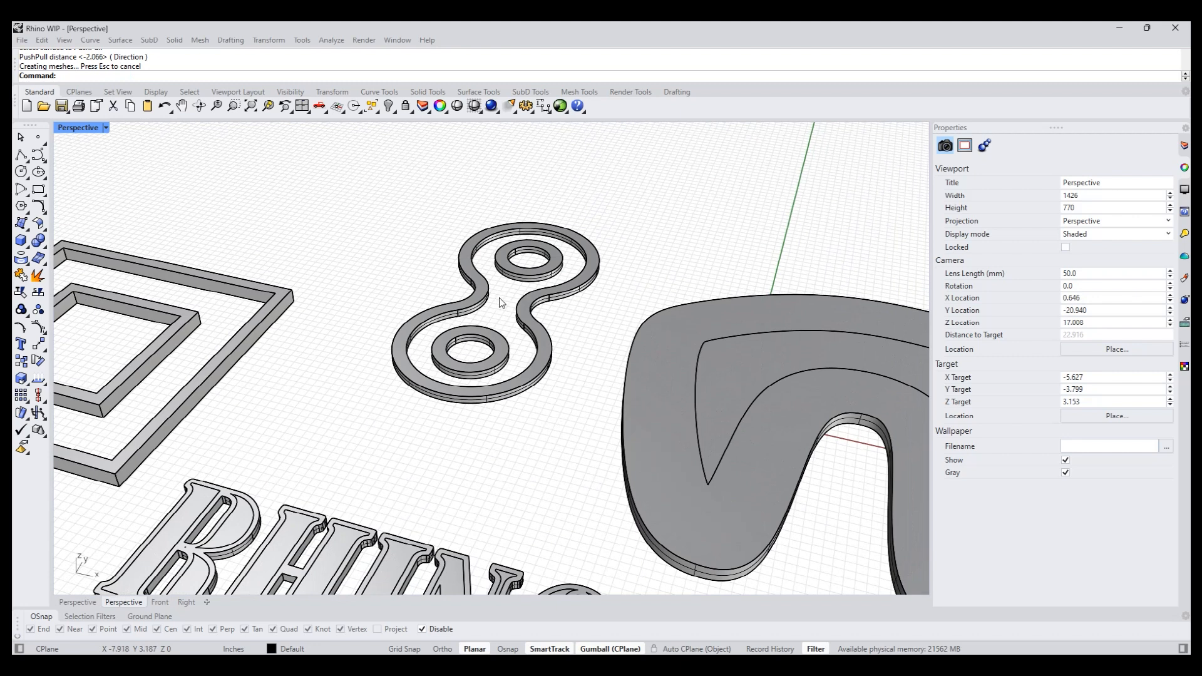
# Undo the figure-eight plate's cut and pull its middle upper face up about 0.878 in with PushPull.
pyautogui.rightClick(532, 408)
pyautogui.click(491, 293)
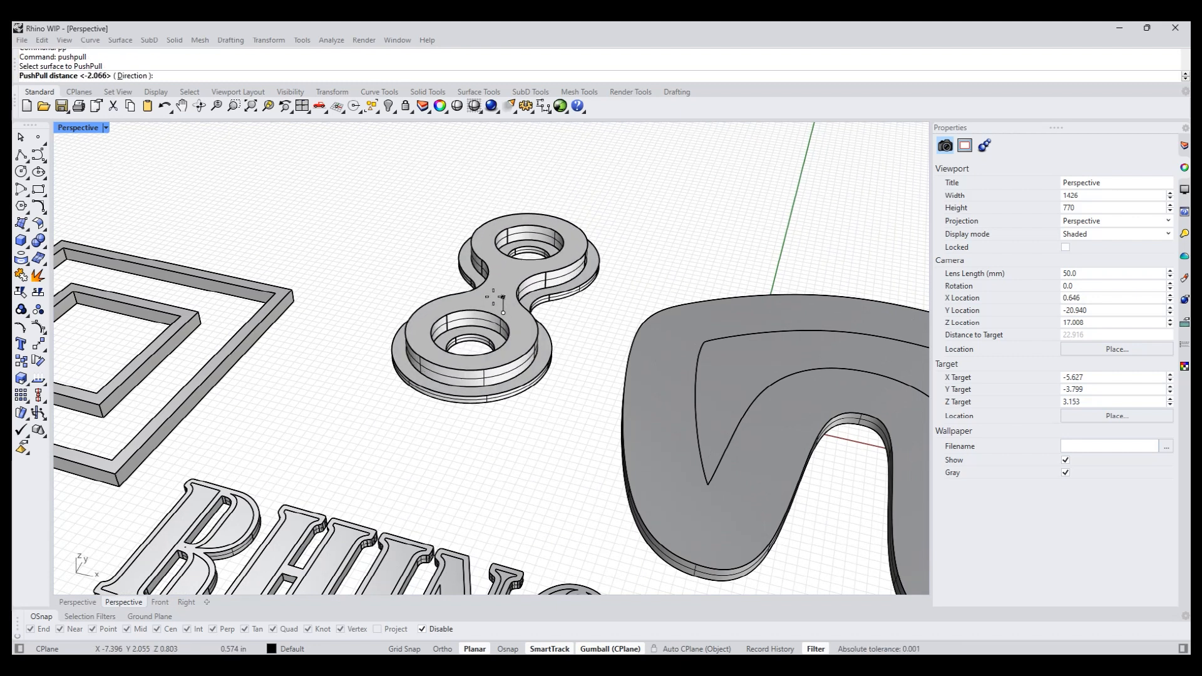
pyautogui.click(489, 288)
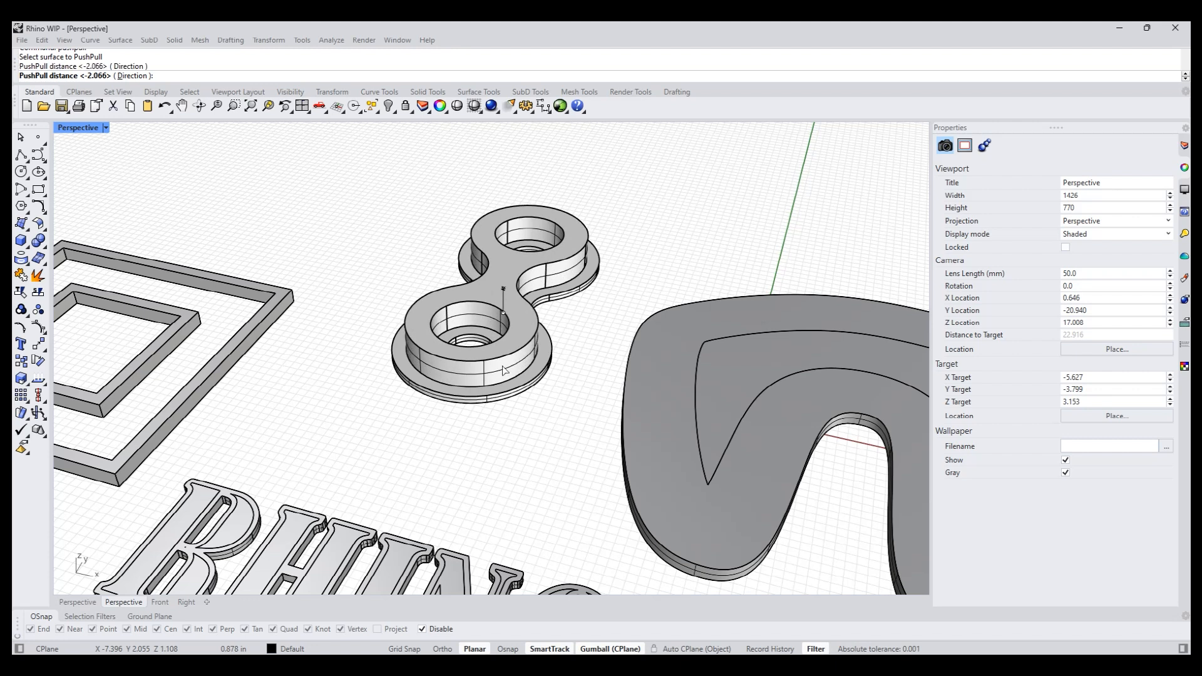
# Pull the inset inner face of the three-lobed freeform plate up about 1.212 in with PushPull.
pyautogui.scroll(-2, 491, 412)
pyautogui.keyDown('shift'); pyautogui.moveTo(491, 412); pyautogui.dragTo(391, 351, button='right'); pyautogui.keyUp('shift')
pyautogui.rightClick(419, 379)
pyautogui.click(580, 326)
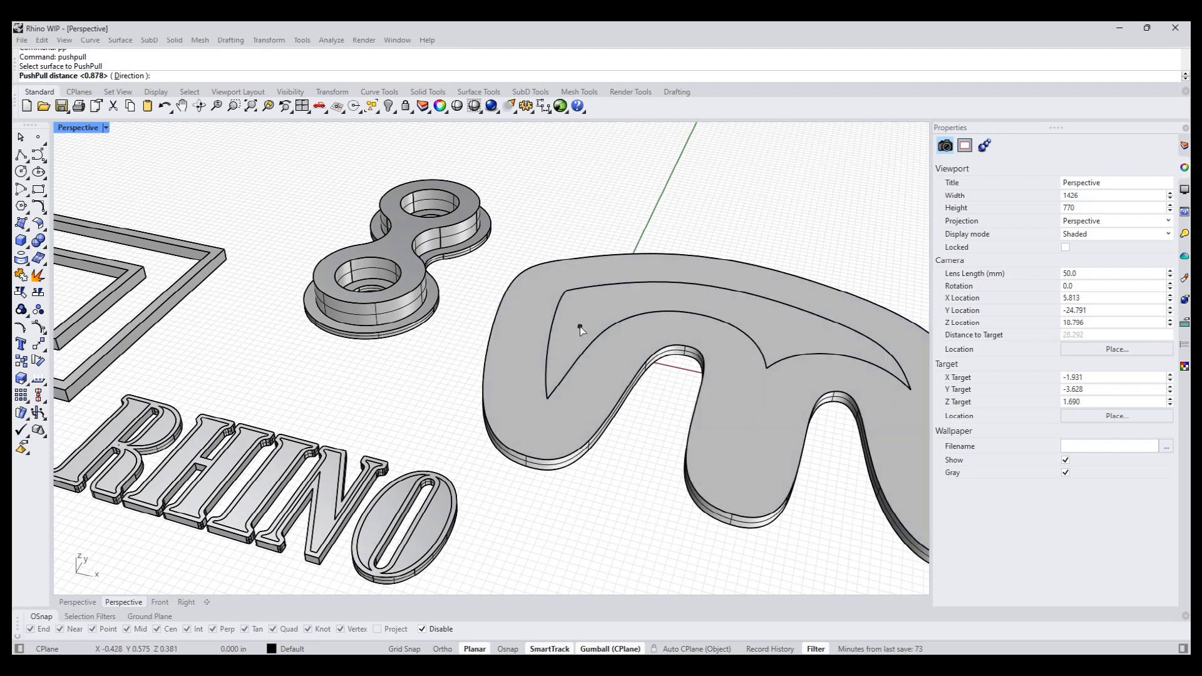
pyautogui.click(582, 295)
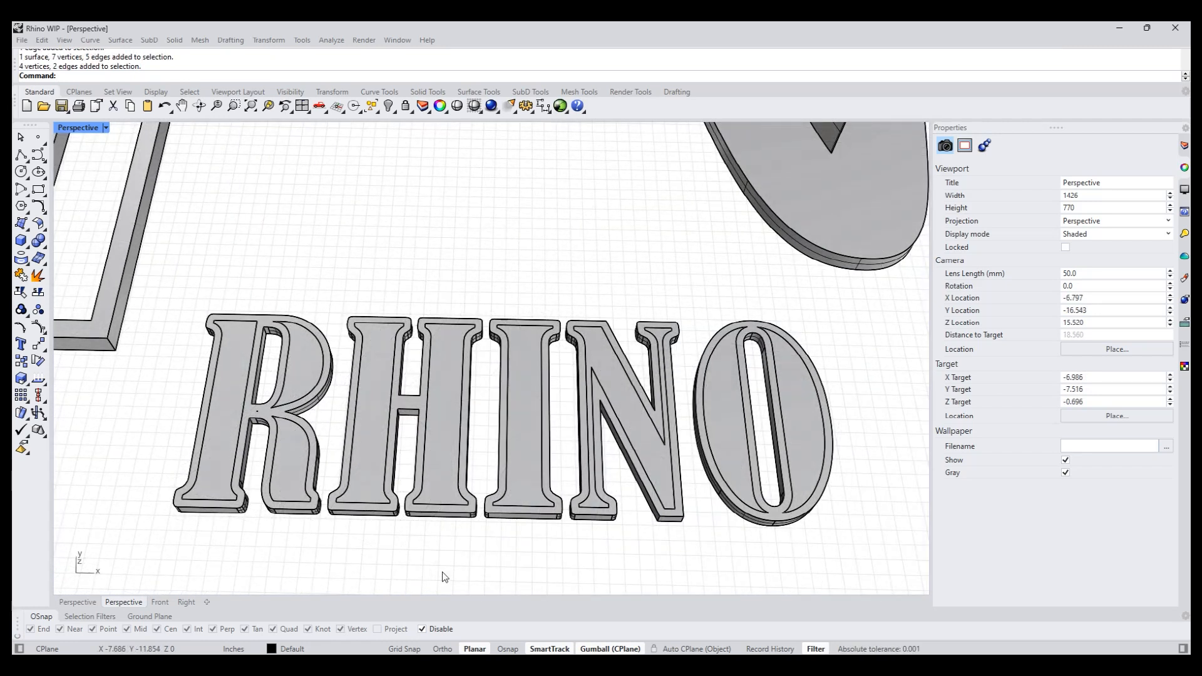
# Push the inset stem face of the letter R down about 0.085 in to form a shallow recess.
pyautogui.moveTo(442, 572); pyautogui.dragTo(390, 519, button='right')
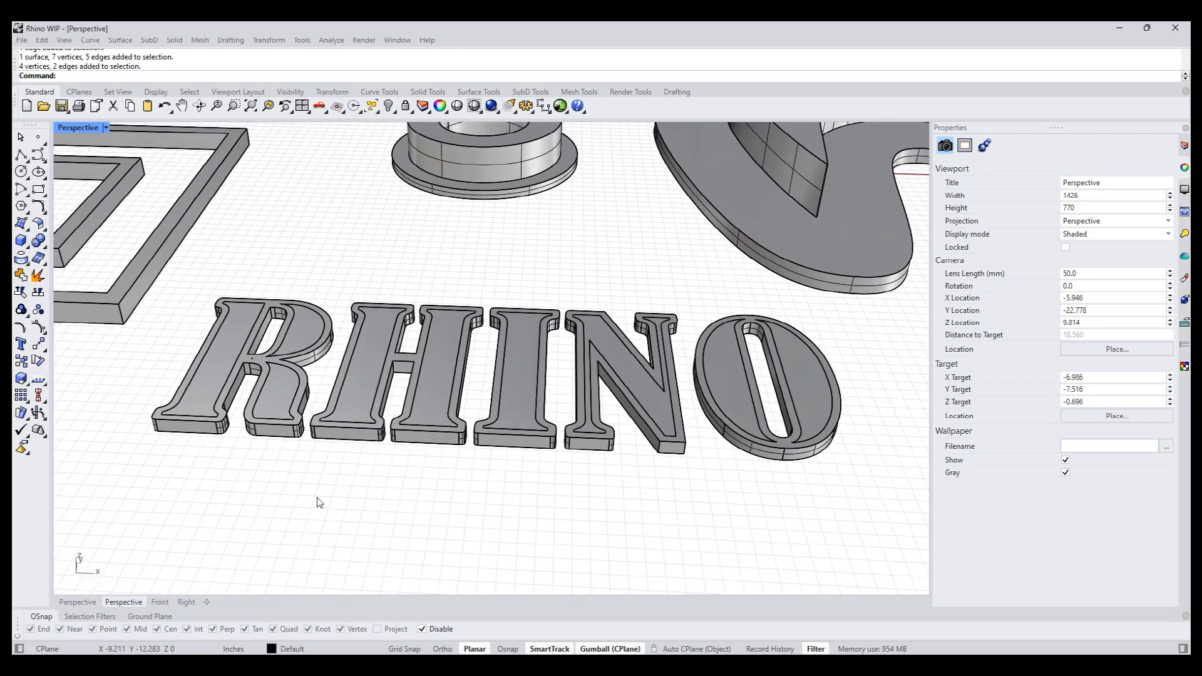
pyautogui.scroll(4, 156, 373)
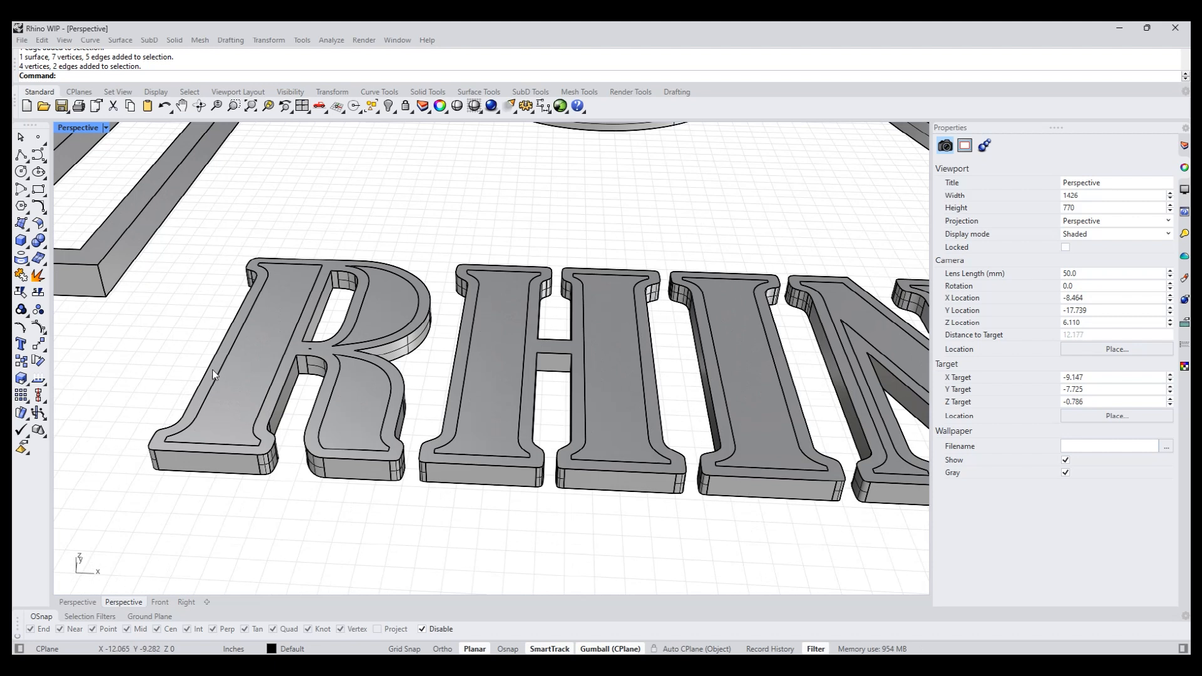
pyautogui.click(254, 372)
pyautogui.click(138, 360)
pyautogui.write('pp')
pyautogui.press('Return')
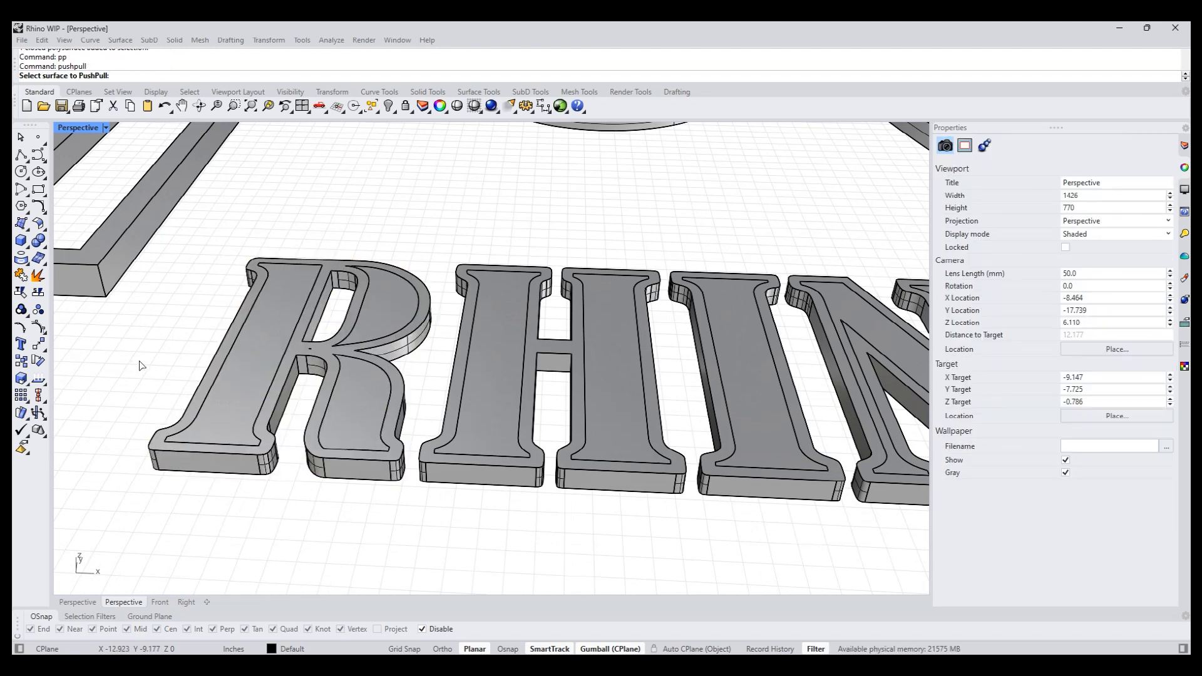
pyautogui.click(235, 384)
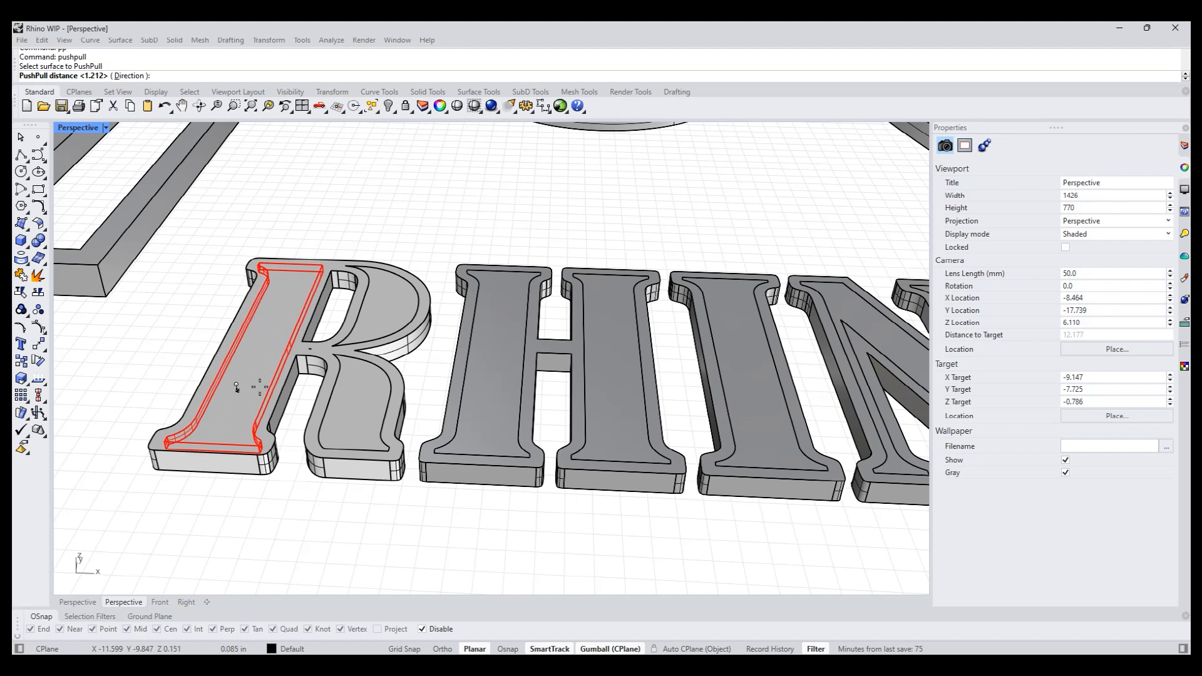
pyautogui.click(238, 387)
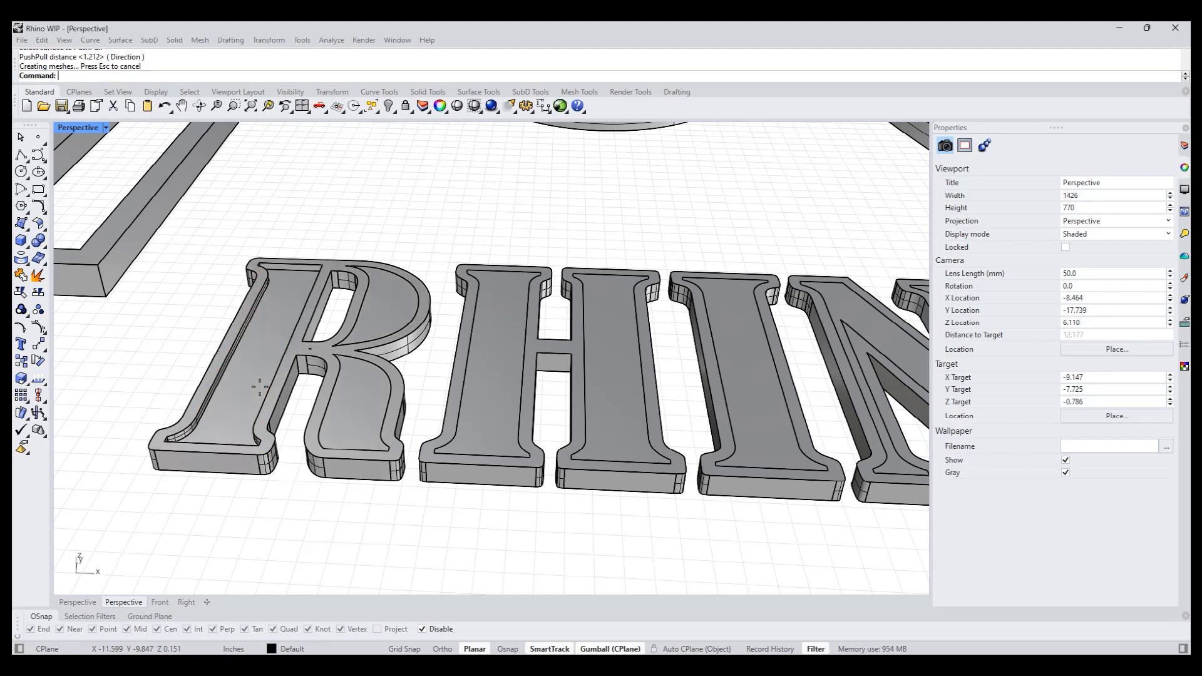
# Push the inset bowl face of the letter R down 0.085 in to match the stem's recess.
pyautogui.write('pp')
pyautogui.press('Return')
pyautogui.click(382, 322)
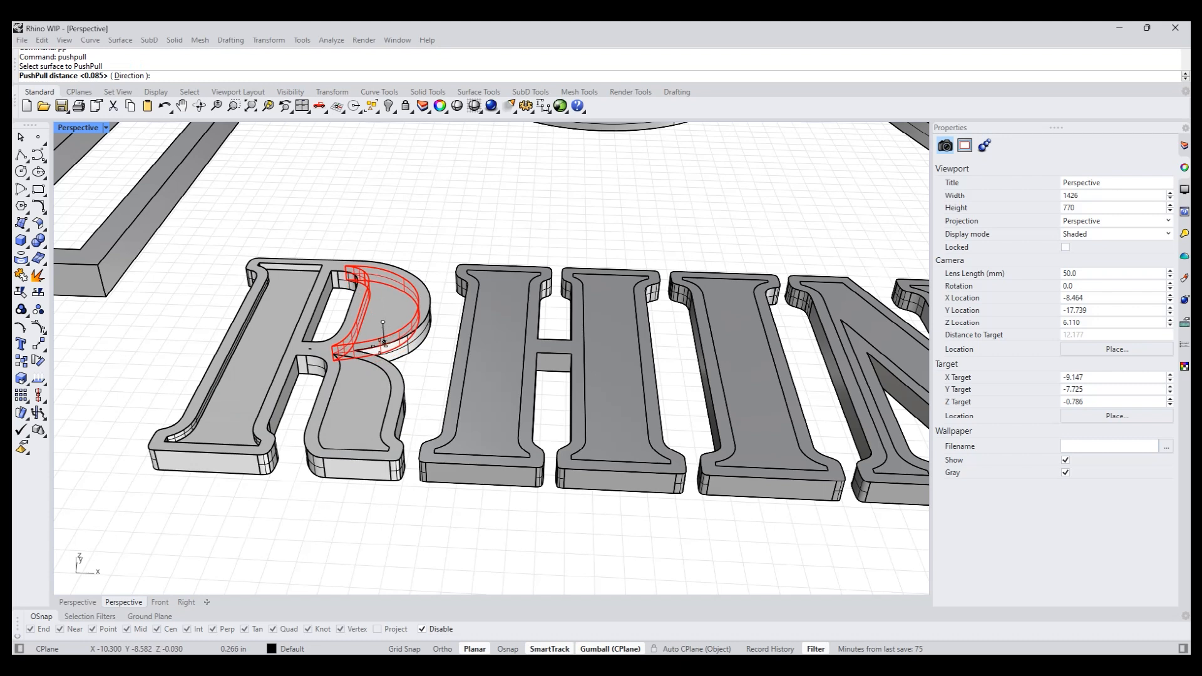
pyautogui.click(383, 343)
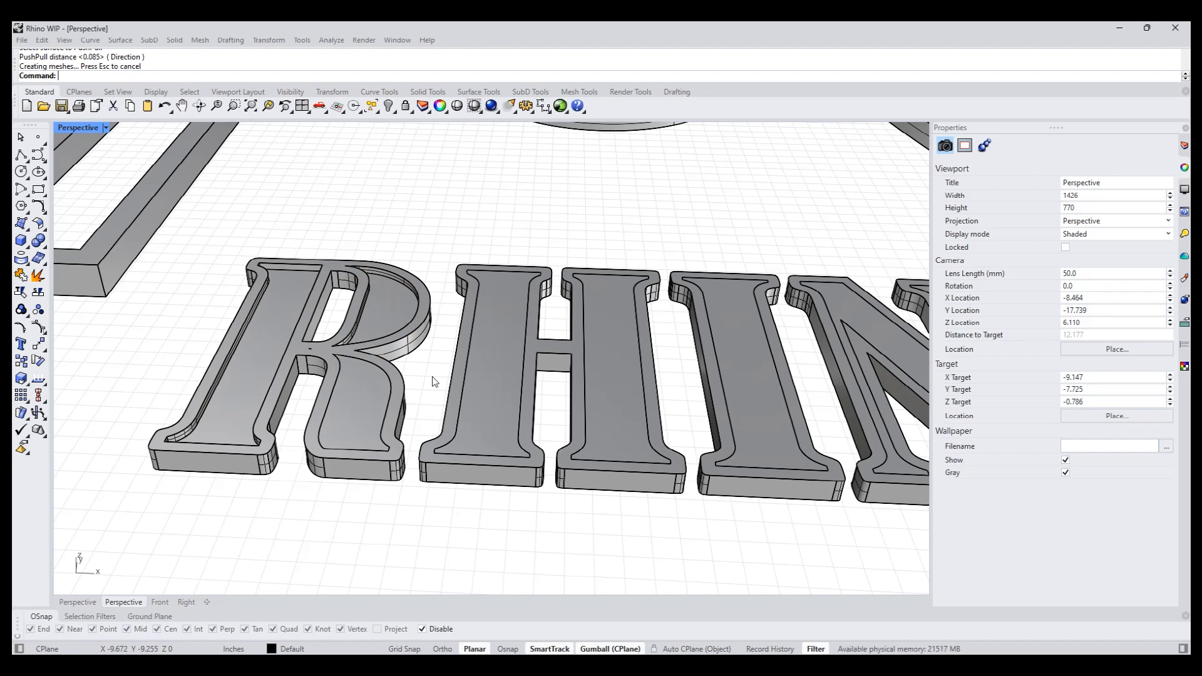
# Push the inset leg face of the letter R down 0.085 in to match its other recesses.
pyautogui.write('pp')
pyautogui.press('Return')
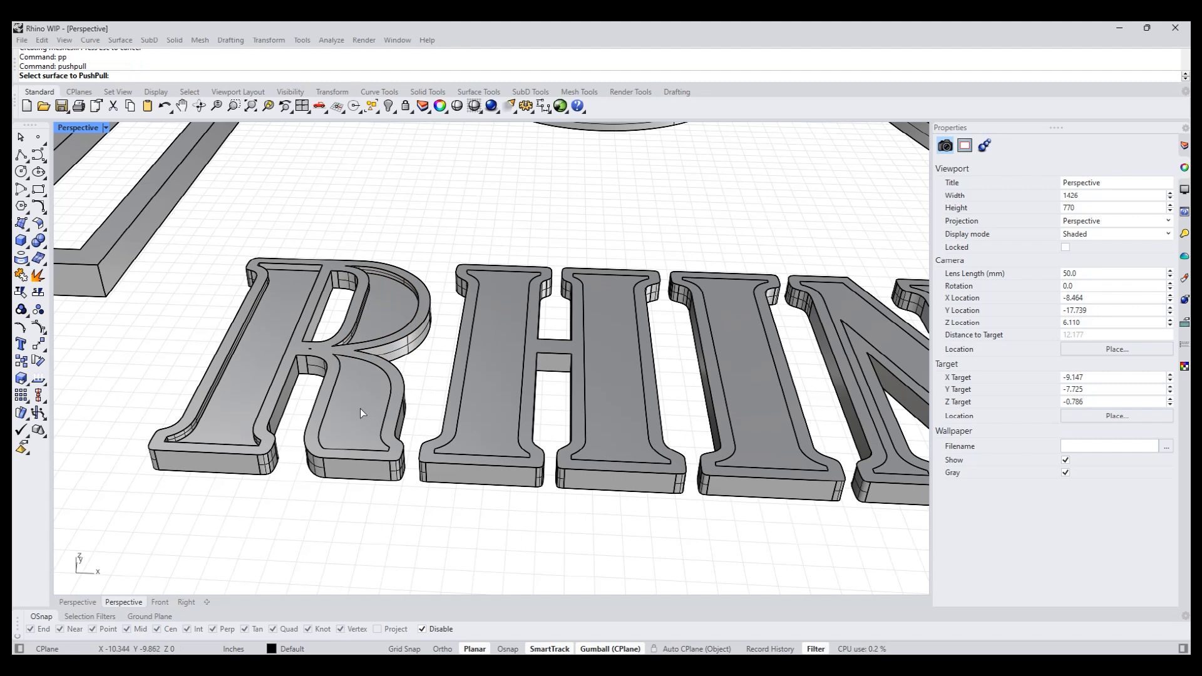
pyautogui.click(361, 410)
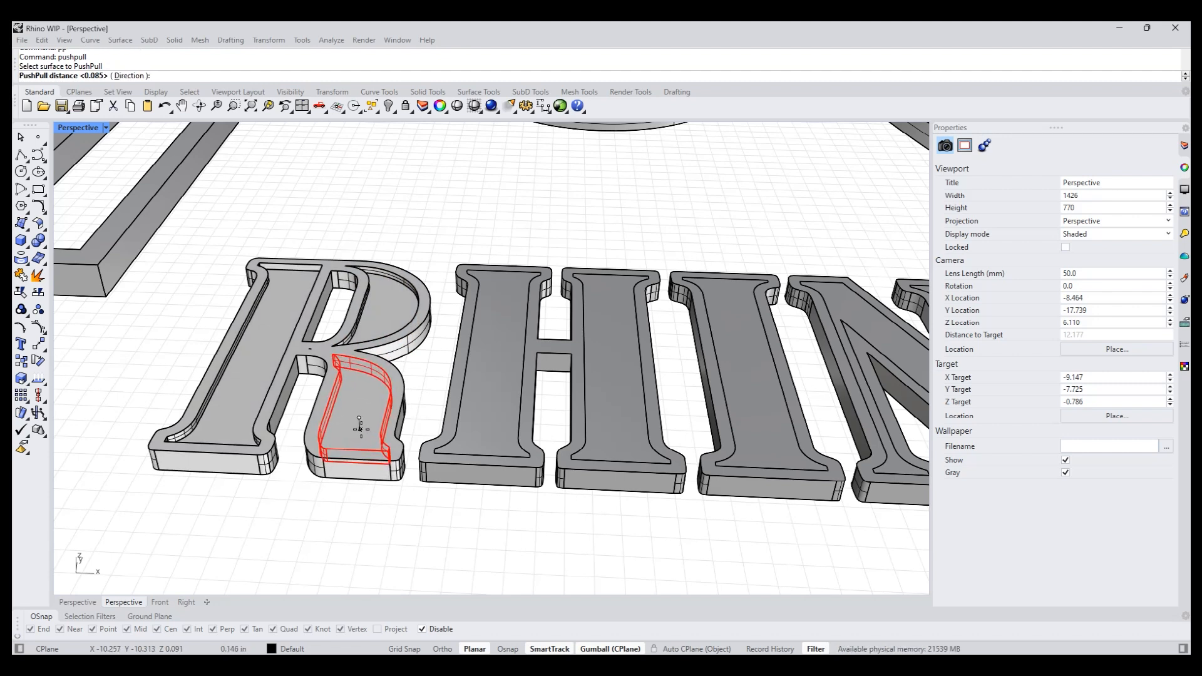
pyautogui.click(369, 430)
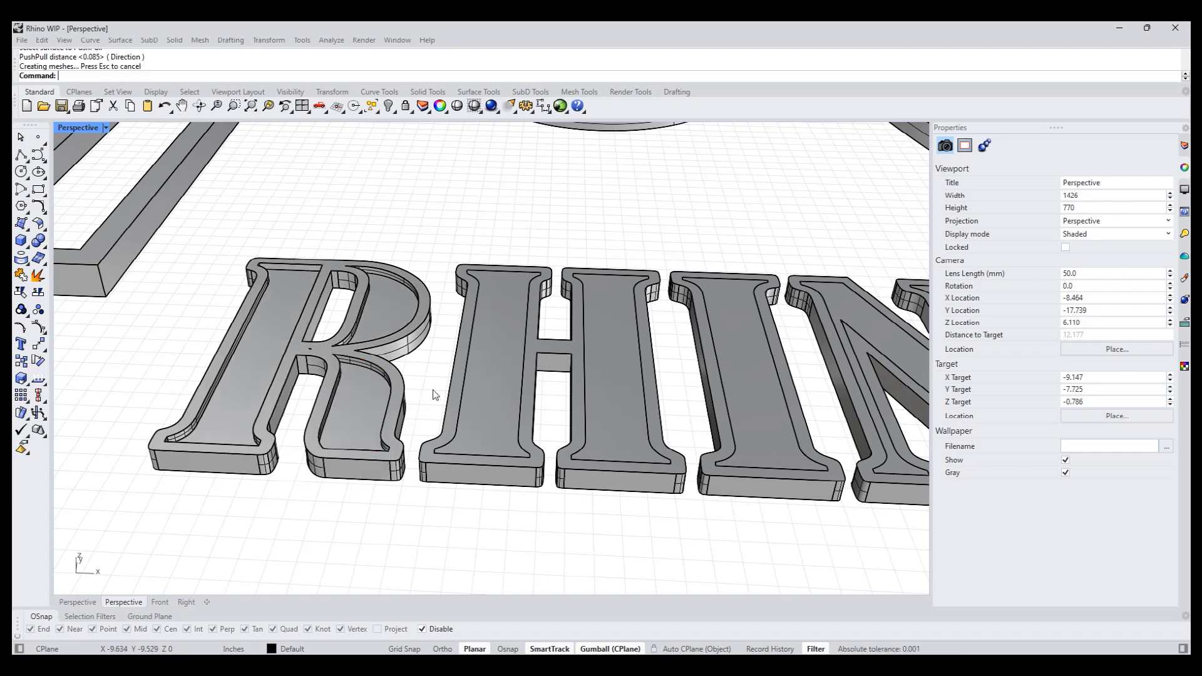
# Push the inset face of the H's left stem down 0.085 in with PushPull.
pyautogui.press('Return')
pyautogui.click(488, 388)
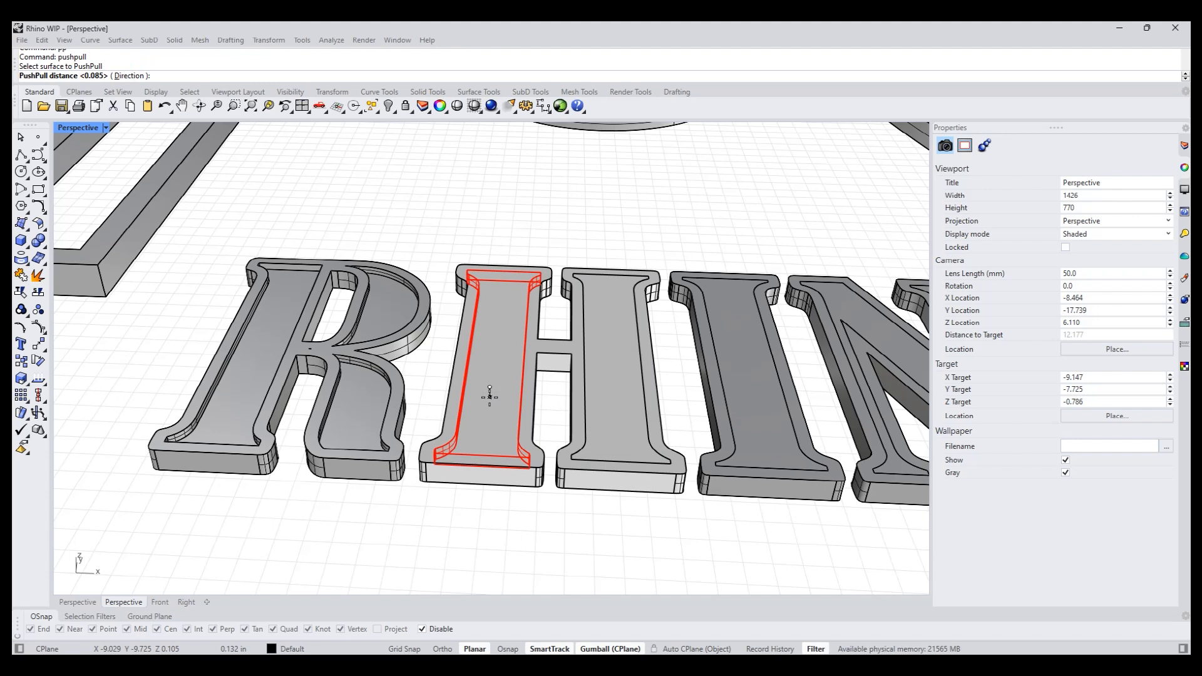
pyautogui.press('Return')
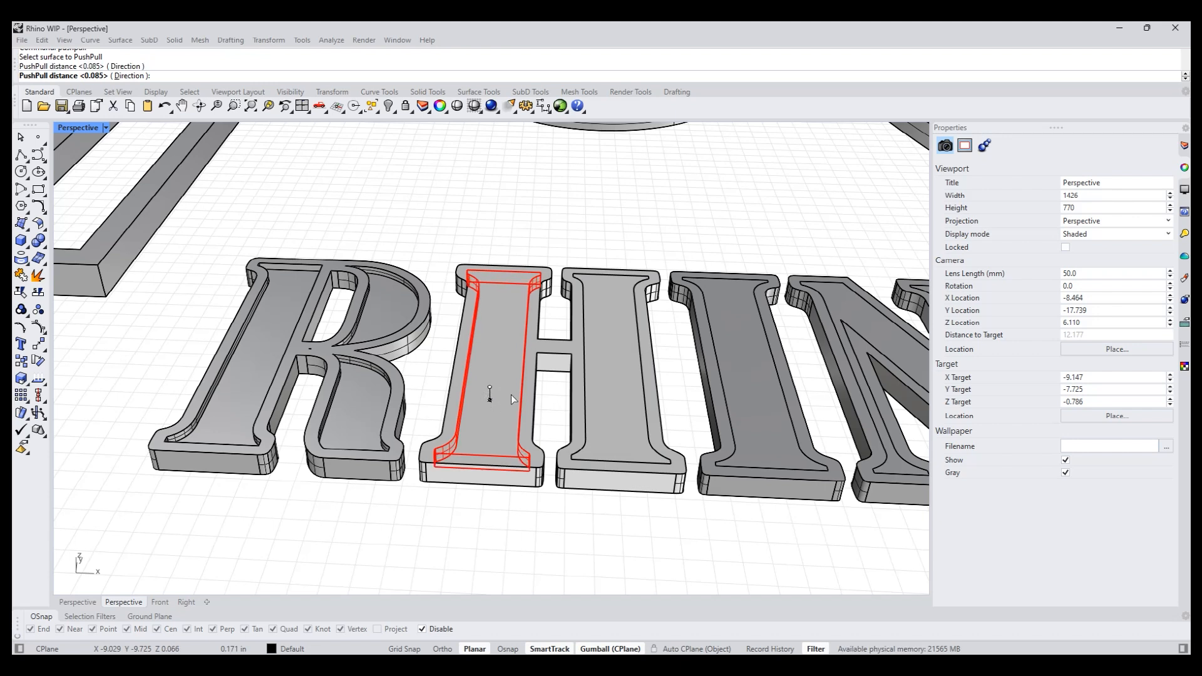
pyautogui.moveTo(566, 407); pyautogui.dragTo(521, 404, button='right')
pyautogui.click(557, 389)
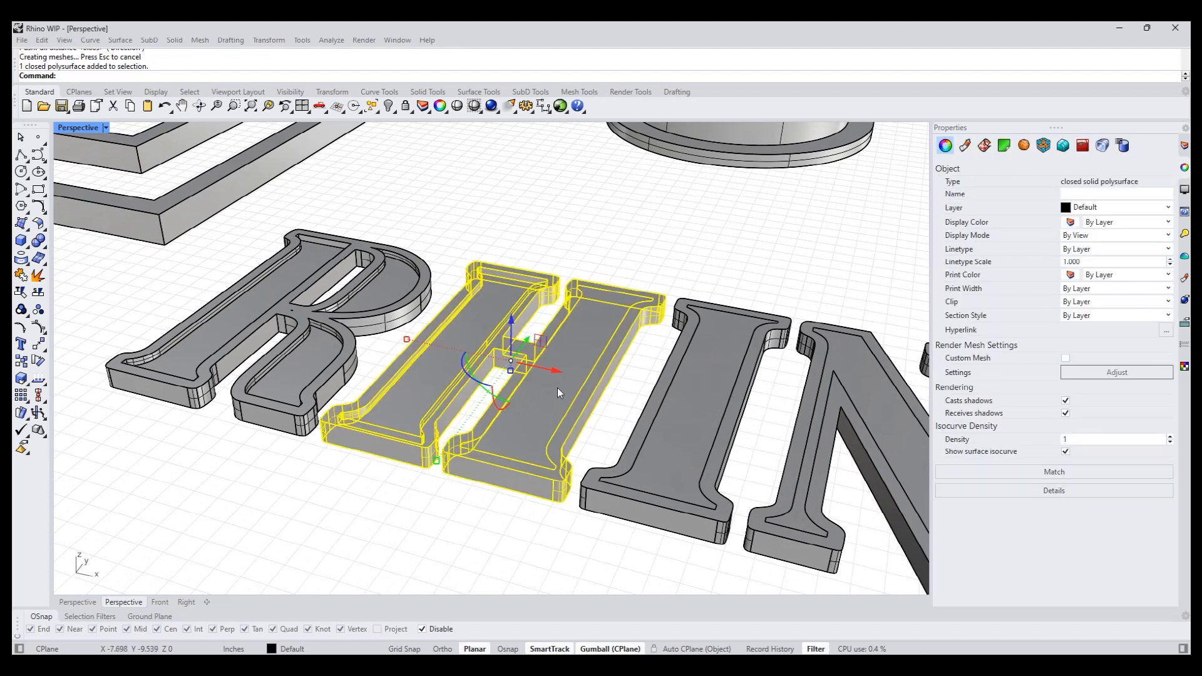
pyautogui.write('pp')
pyautogui.press('Return')
pyautogui.moveTo(554, 387); pyautogui.dragTo(425, 439, button='right')
pyautogui.scroll(-3, 424, 495)
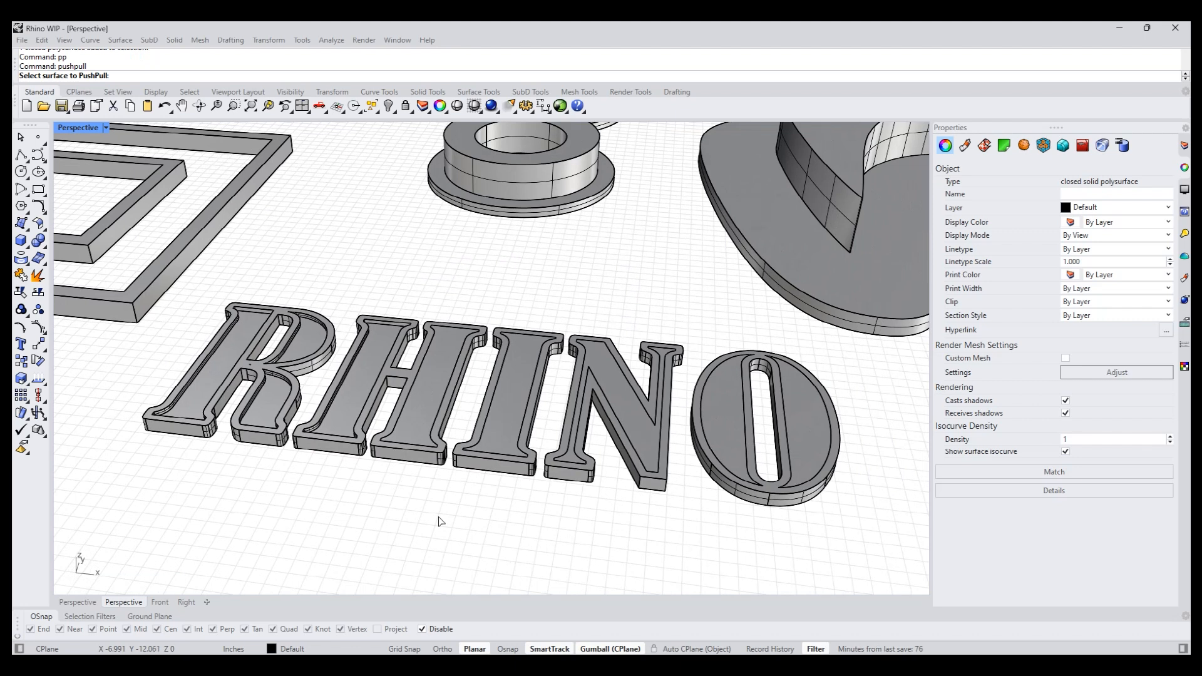
pyautogui.scroll(2, 365, 514)
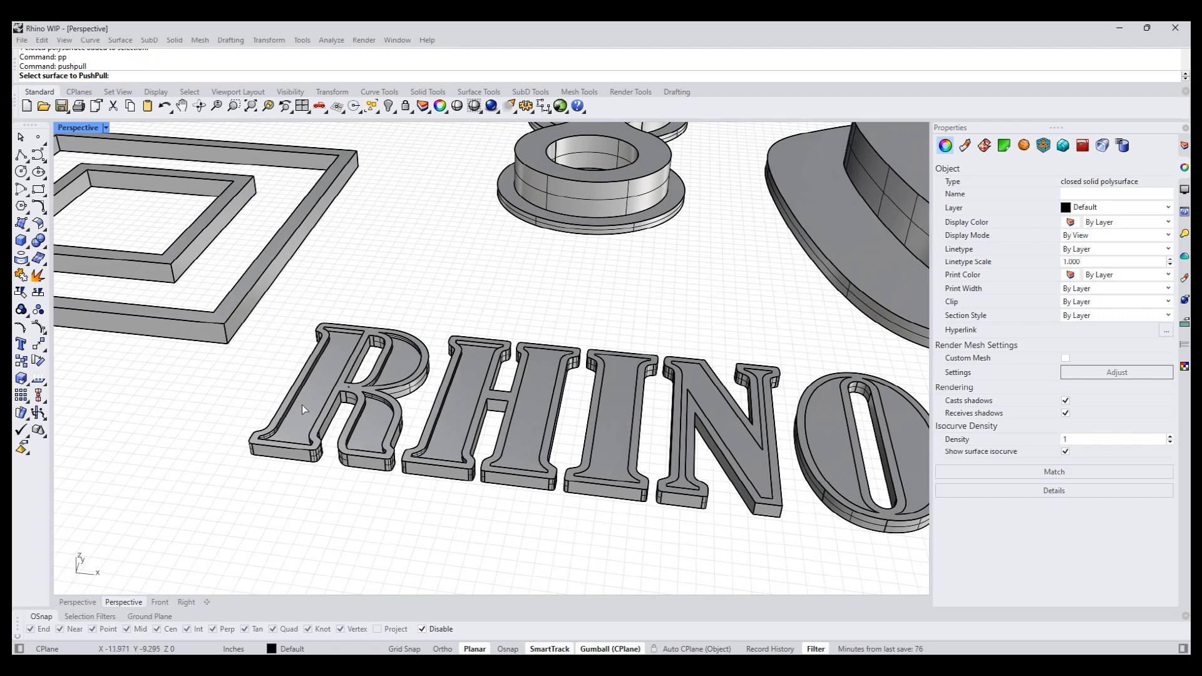
pyautogui.hotkey('ctrl', 'z')
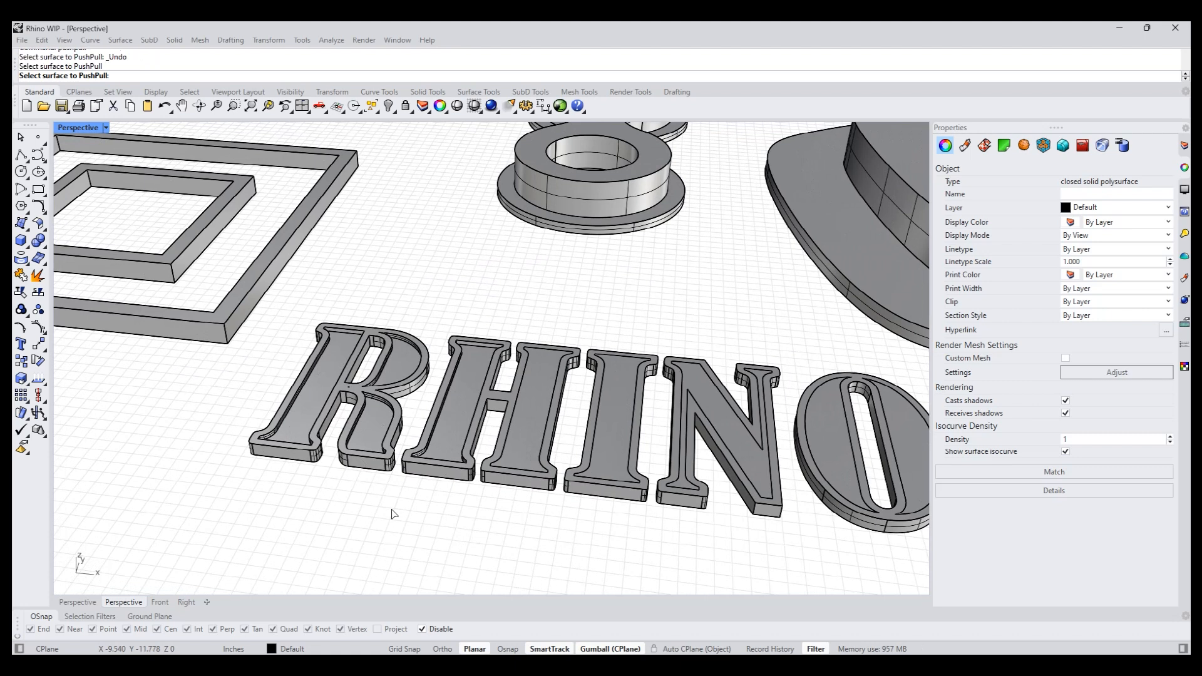
pyautogui.press('Escape')
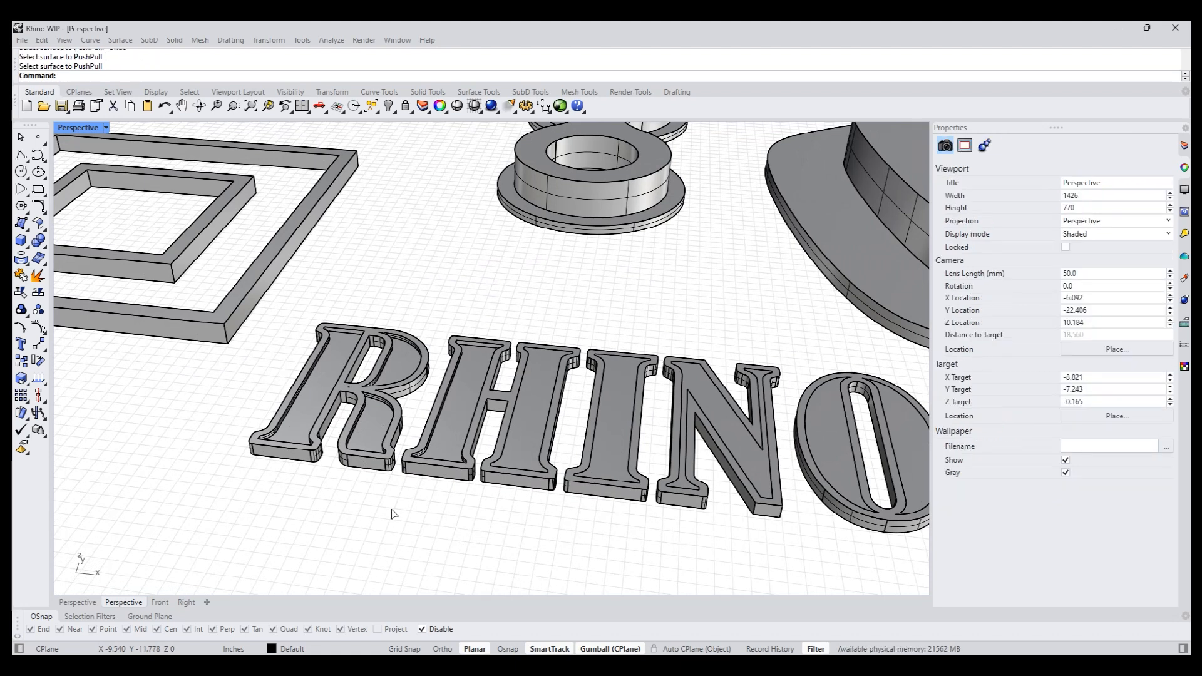
# Undo the PushPull edits on the frame, plates and letters, and the split Insets on the RHINO letters.
pyautogui.hotkey('ctrl', 'z')
pyautogui.hotkey('ctrl', 'z')
pyautogui.hotkey('ctrl', 'z')
pyautogui.hotkey('ctrl', 'z')
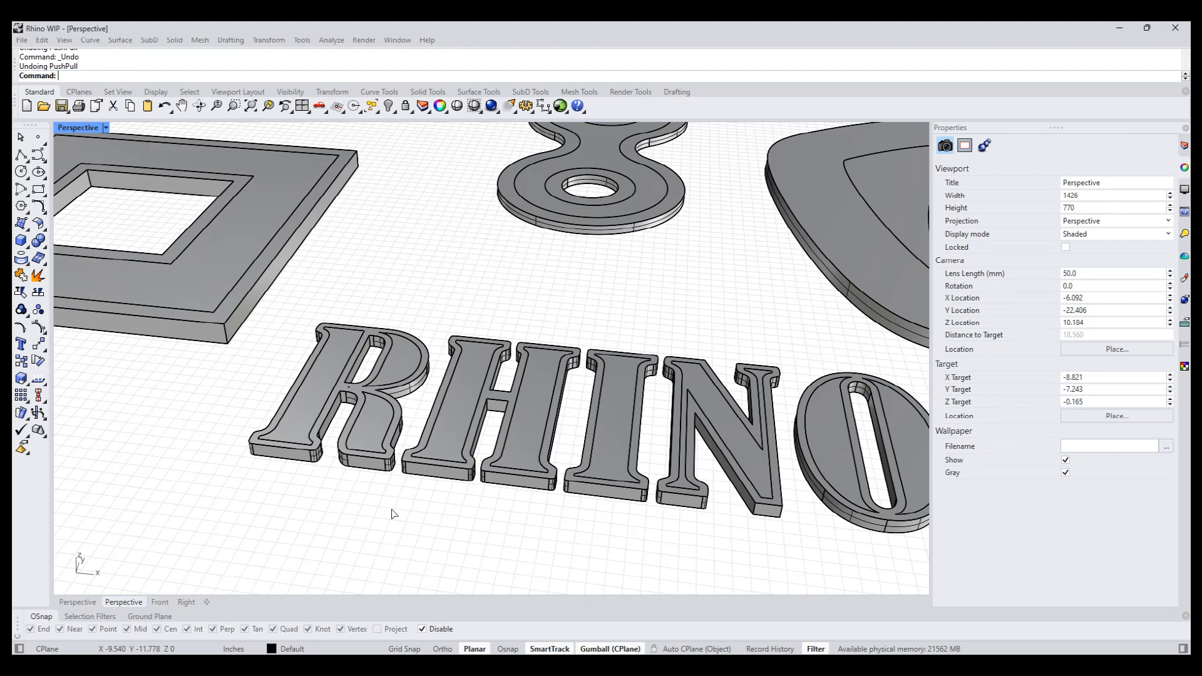
pyautogui.hotkey('ctrl', 'z')
pyautogui.hotkey('ctrl', 'z')
pyautogui.hotkey('ctrl', 'z')
# Isolate the RHINO letters by inverting their selection and hiding all the other objects.
pyautogui.moveTo(393, 514); pyautogui.dragTo(470, 526, button='right')
pyautogui.moveTo(836, 545); pyautogui.dragTo(173, 369)
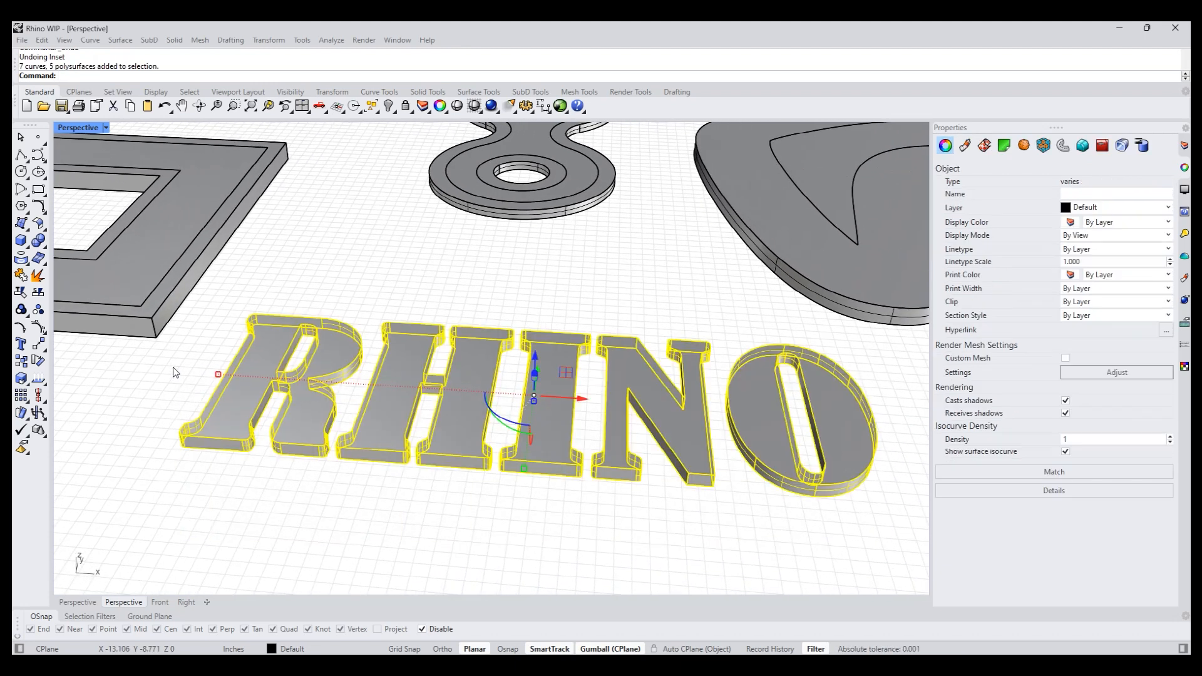
pyautogui.hotkey('ctrl', 'i')
pyautogui.hotkey('ctrl', 'h')
pyautogui.moveTo(142, 266); pyautogui.dragTo(168, 276, button='right')
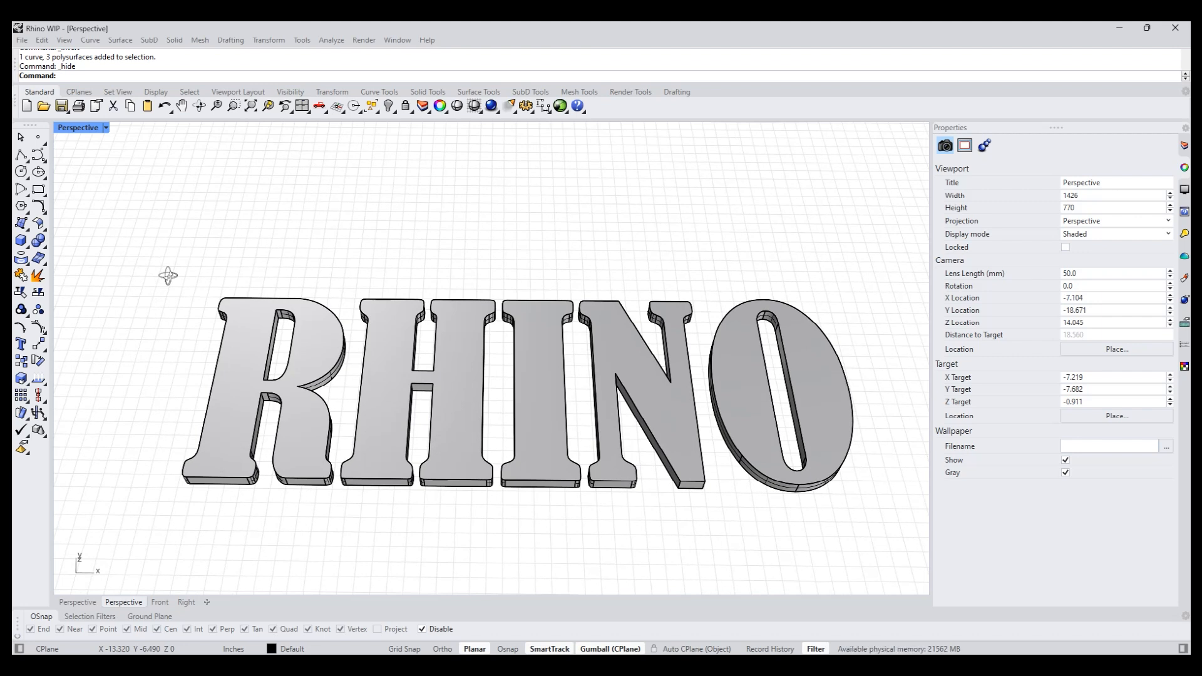
# Inset the upper face of the letter R by 0.132903 in with Split set to No.
pyautogui.write('iu')
pyautogui.press('Return')
pyautogui.click(235, 351)
pyautogui.press('Return')
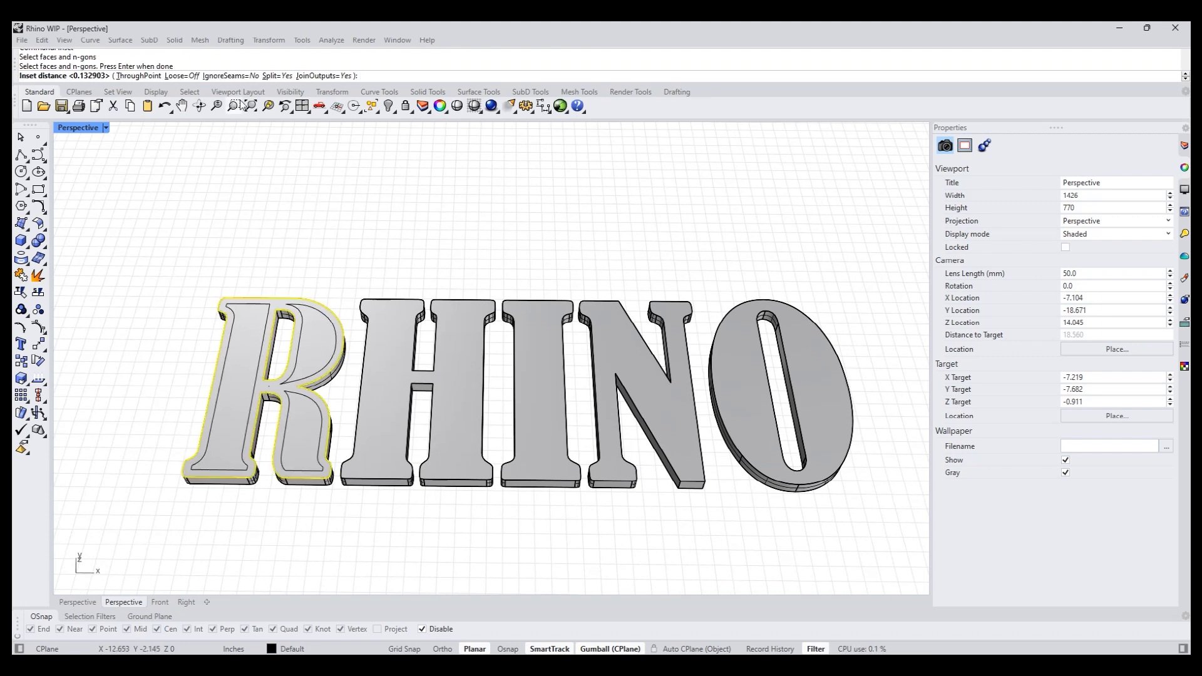
pyautogui.click(284, 76)
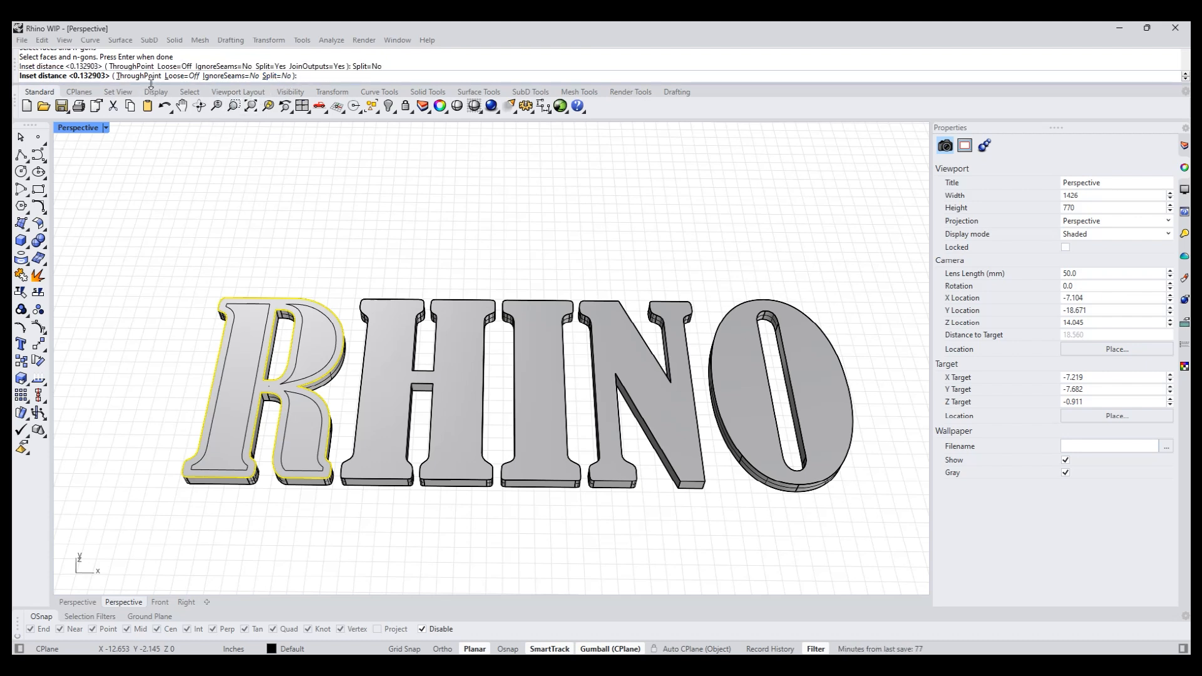
pyautogui.scroll(1, 243, 376)
pyautogui.scroll(-1, 145, 387)
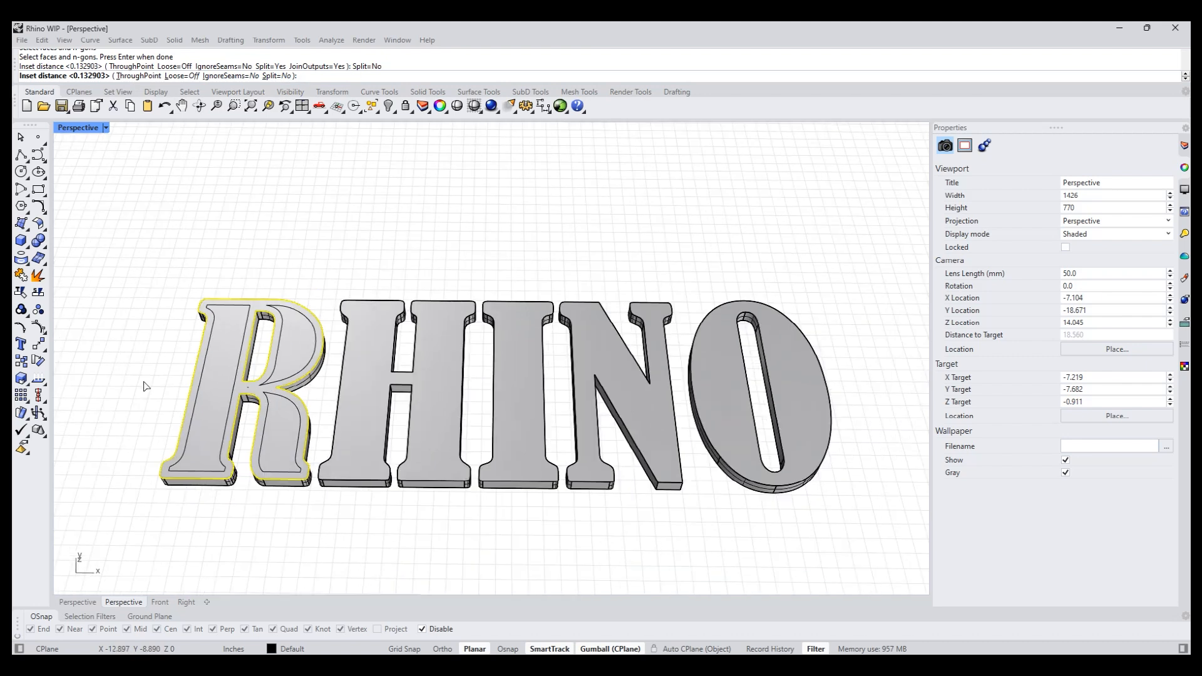
pyautogui.press('Return')
# Inset the upper faces of the letters H and I by 0.132903 in without splitting them.
pyautogui.press('Return')
pyautogui.click(371, 452)
pyautogui.press('Return')
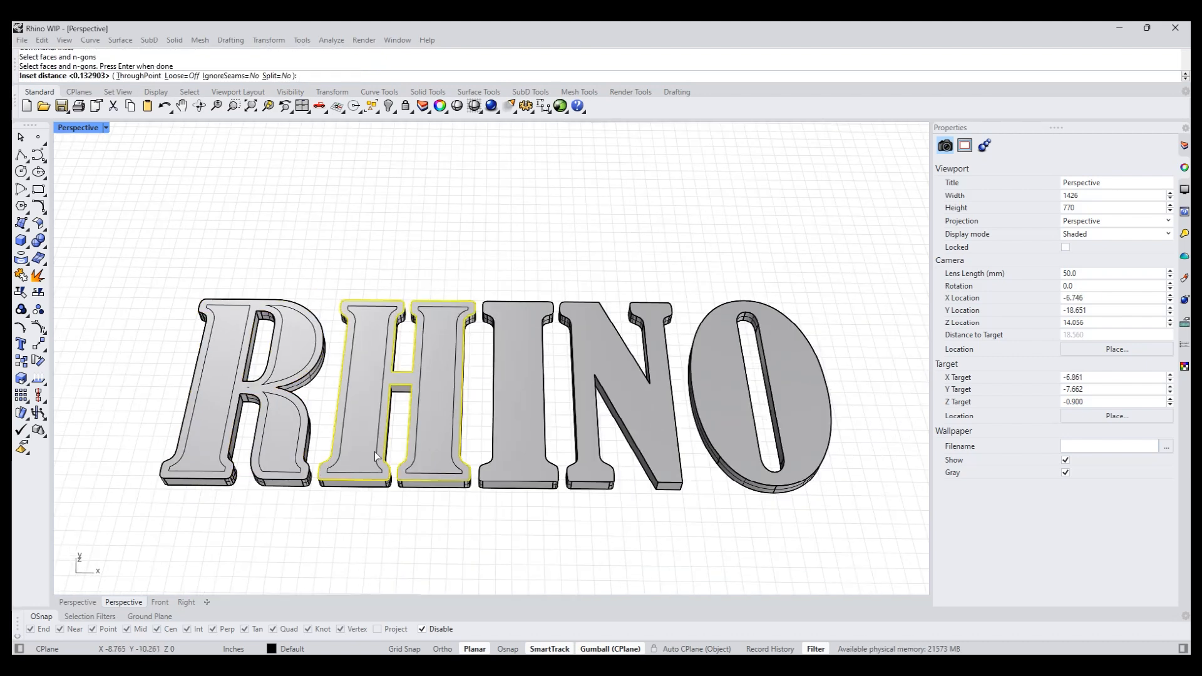
pyautogui.press('Return')
pyautogui.press('Return')
pyautogui.click(524, 445)
pyautogui.press('Return')
pyautogui.press('Return')
# Inset the upper faces of the letters N and O by 0.132903 in without splitting them.
pyautogui.press('Return')
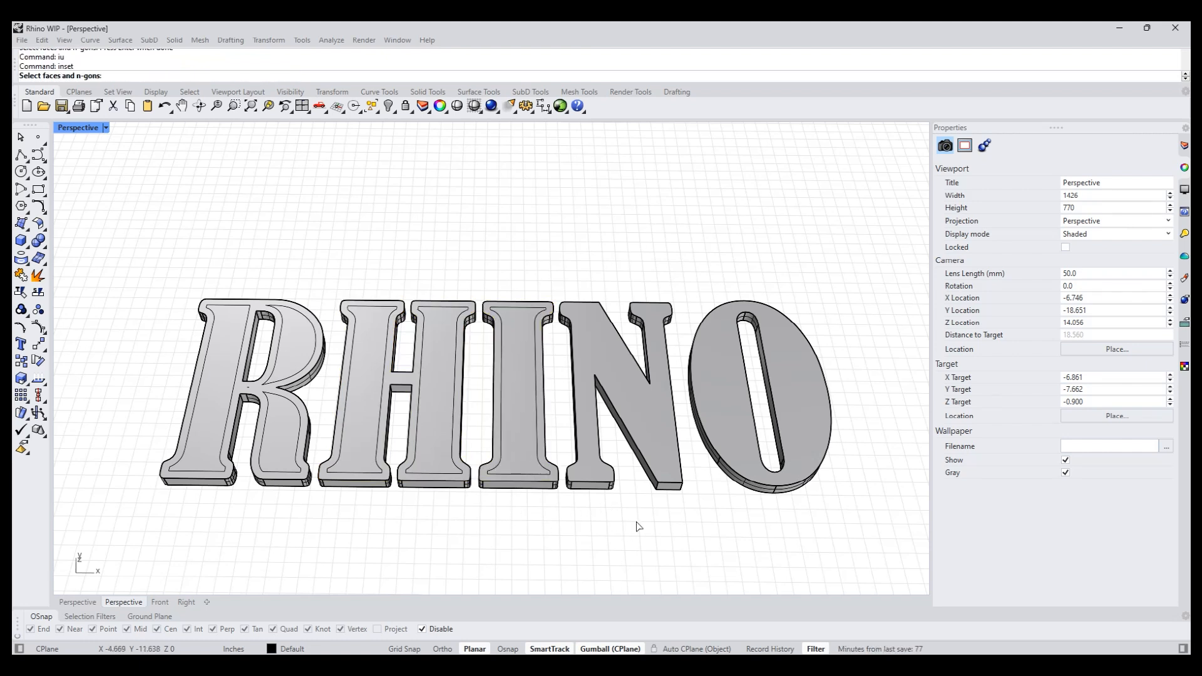
pyautogui.click(649, 404)
pyautogui.press('Return')
pyautogui.press('Return')
pyautogui.press('Return')
pyautogui.click(733, 432)
pyautogui.press('Return')
pyautogui.press('Return')
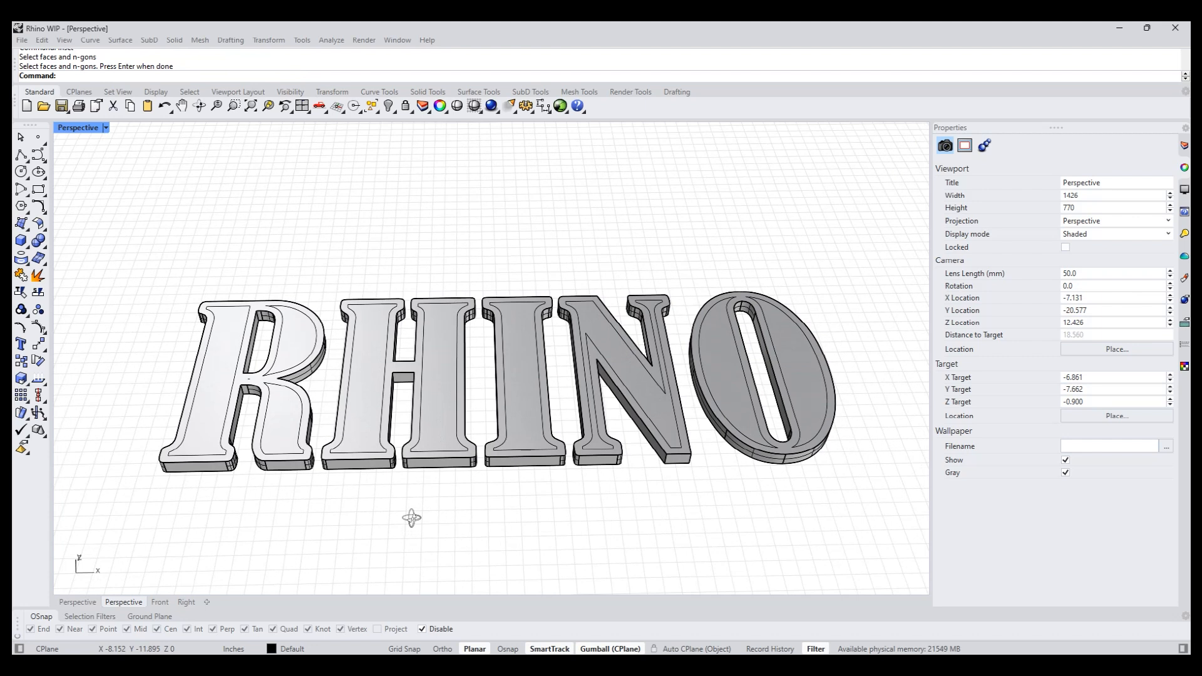
# Examine the R's solid and one of its inset curves by selecting each separately.
pyautogui.scroll(4, 280, 467)
pyautogui.click(288, 416)
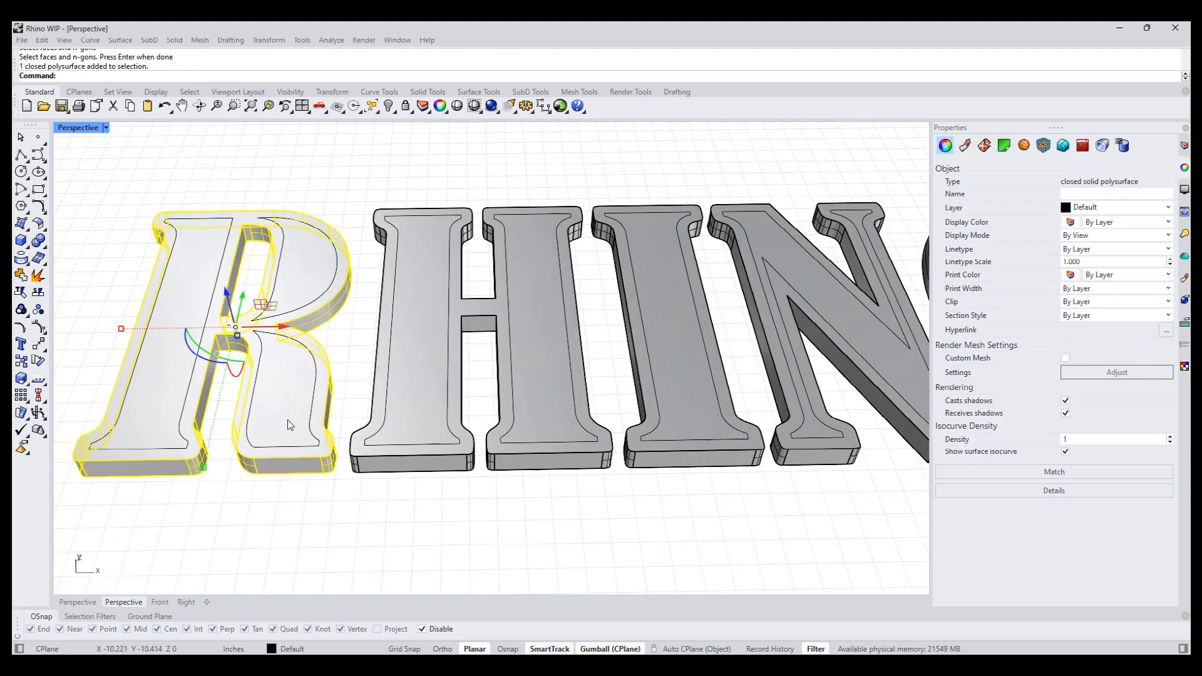
pyautogui.press('Escape')
pyautogui.click(284, 461)
pyautogui.click(337, 533)
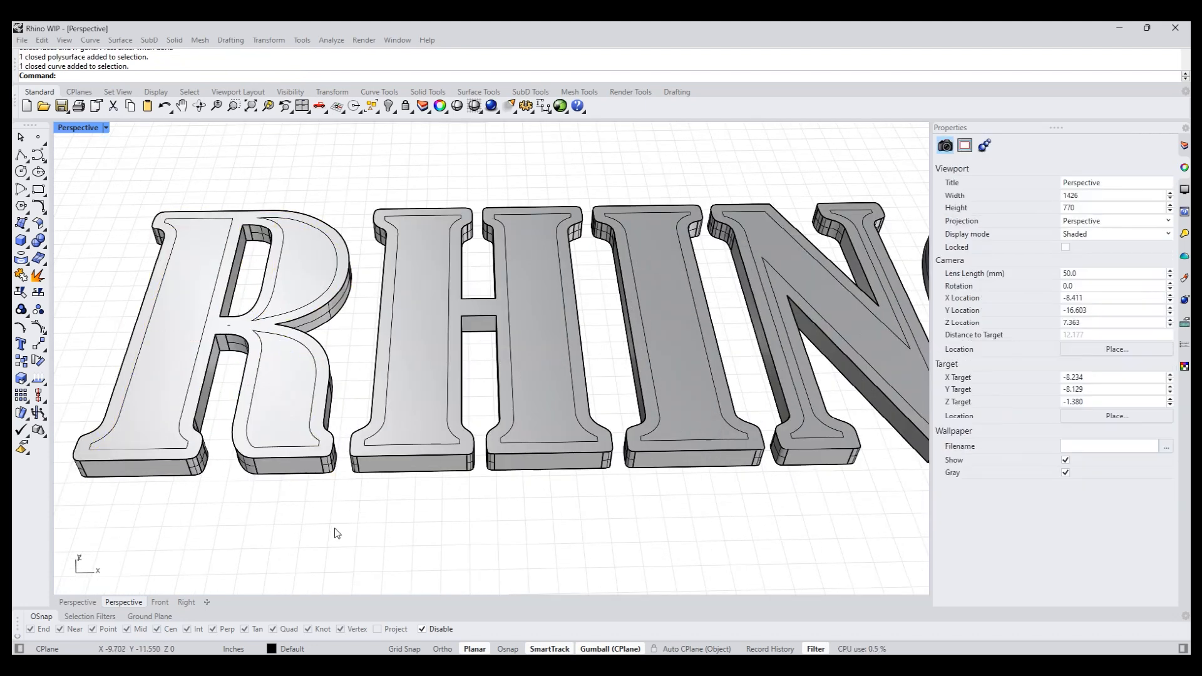
pyautogui.scroll(-3, 374, 532)
pyautogui.moveTo(379, 532); pyautogui.dragTo(402, 526, button='right')
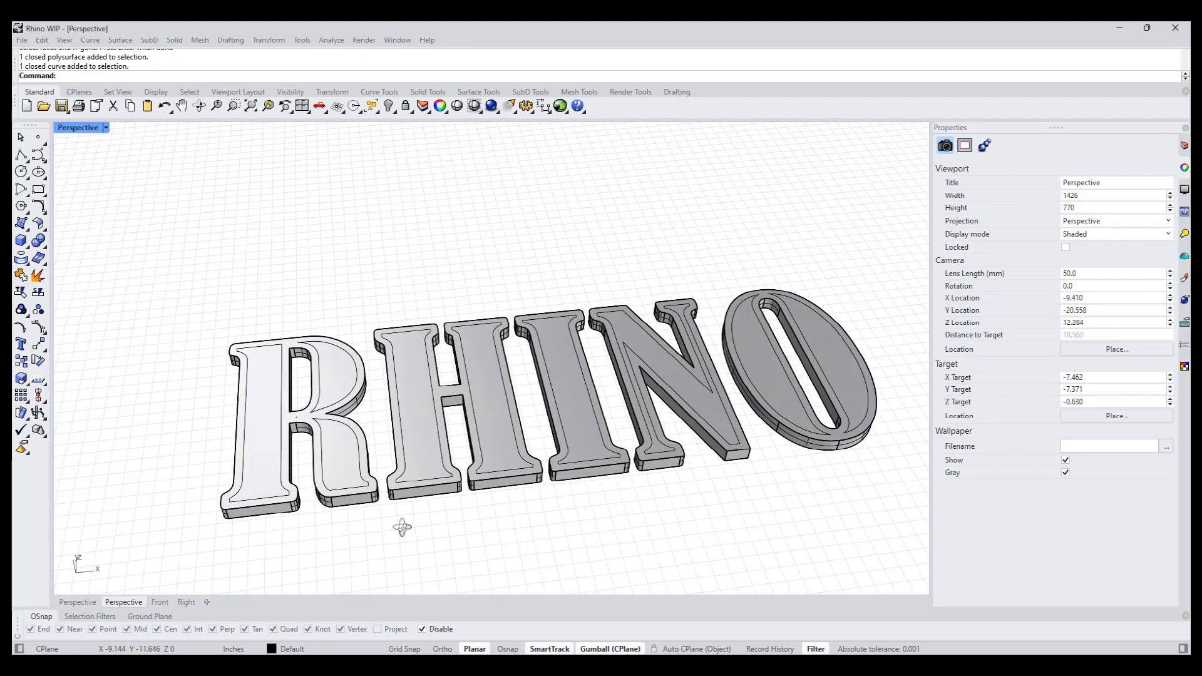
# Delete the tiny stray inset curve where the R's stem, bowl and leg meet.
pyautogui.scroll(5, 299, 486)
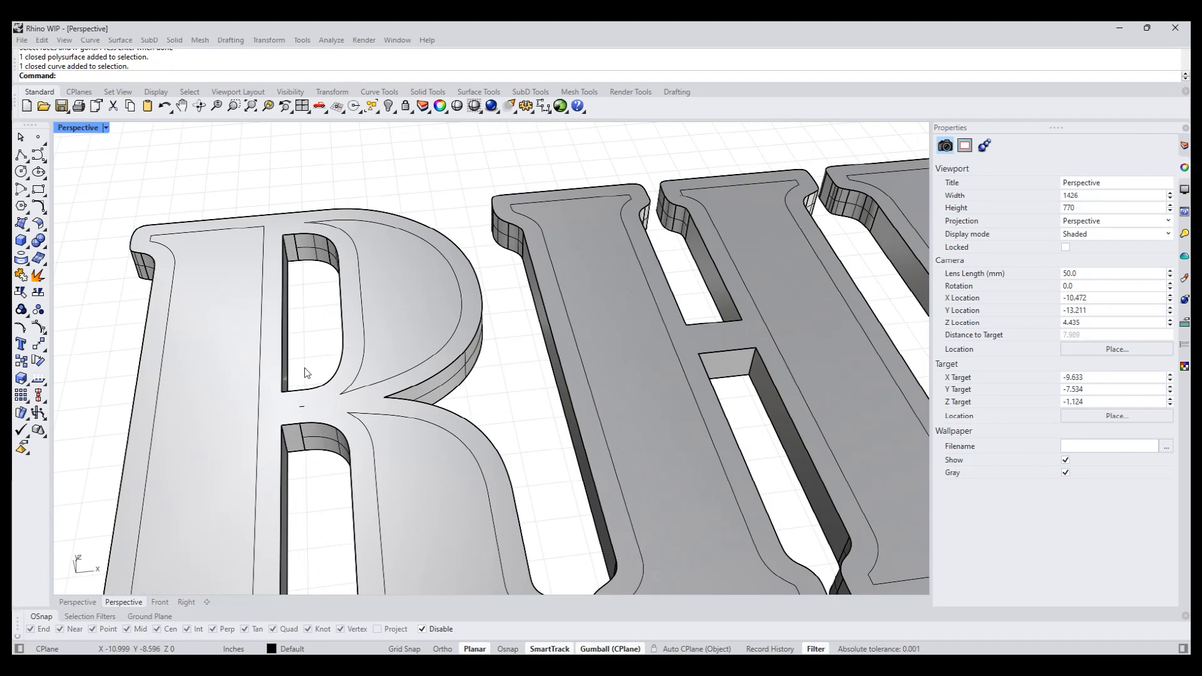
pyautogui.click(314, 443)
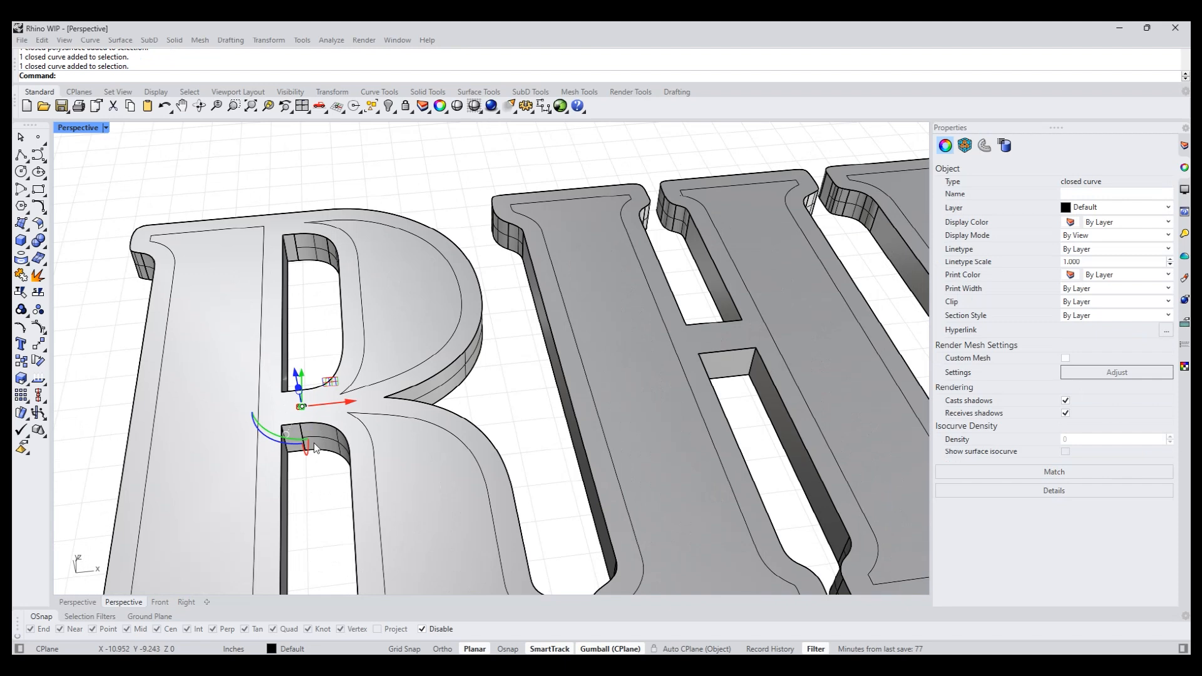
pyautogui.press('Delete')
pyautogui.scroll(-2, 316, 442)
pyautogui.scroll(-4, 372, 487)
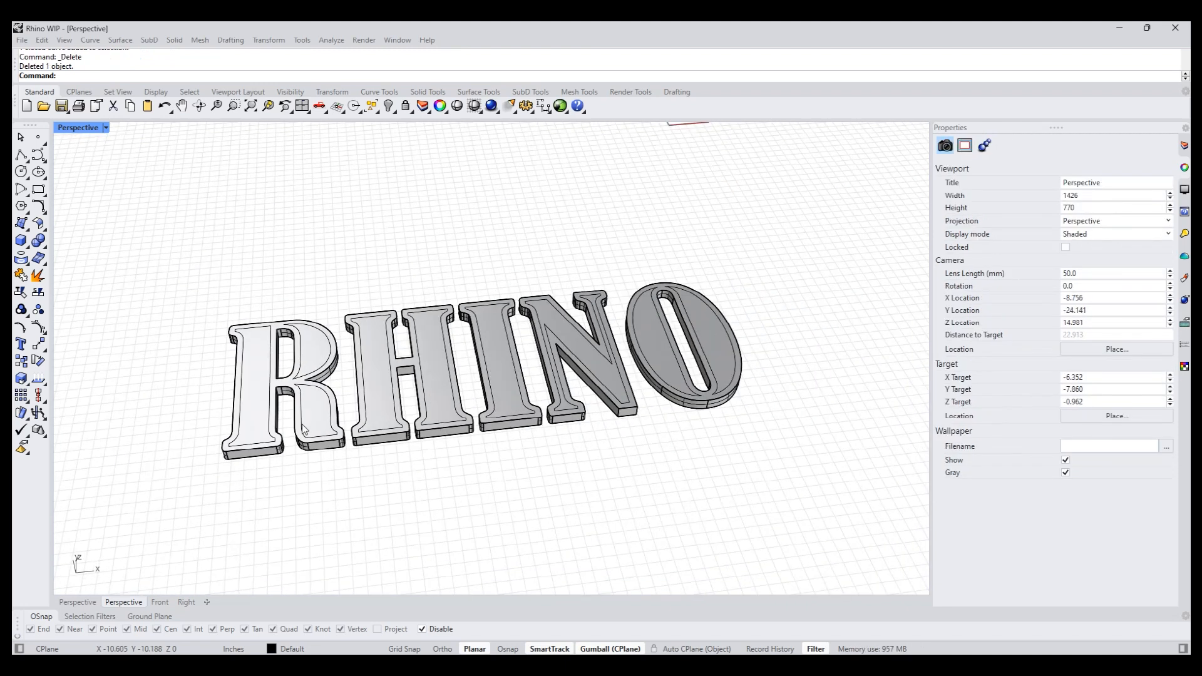
# Pick the R's inner stem, bowl and leg regions for PushPull and invert the region selection twice.
pyautogui.scroll(4, 261, 418)
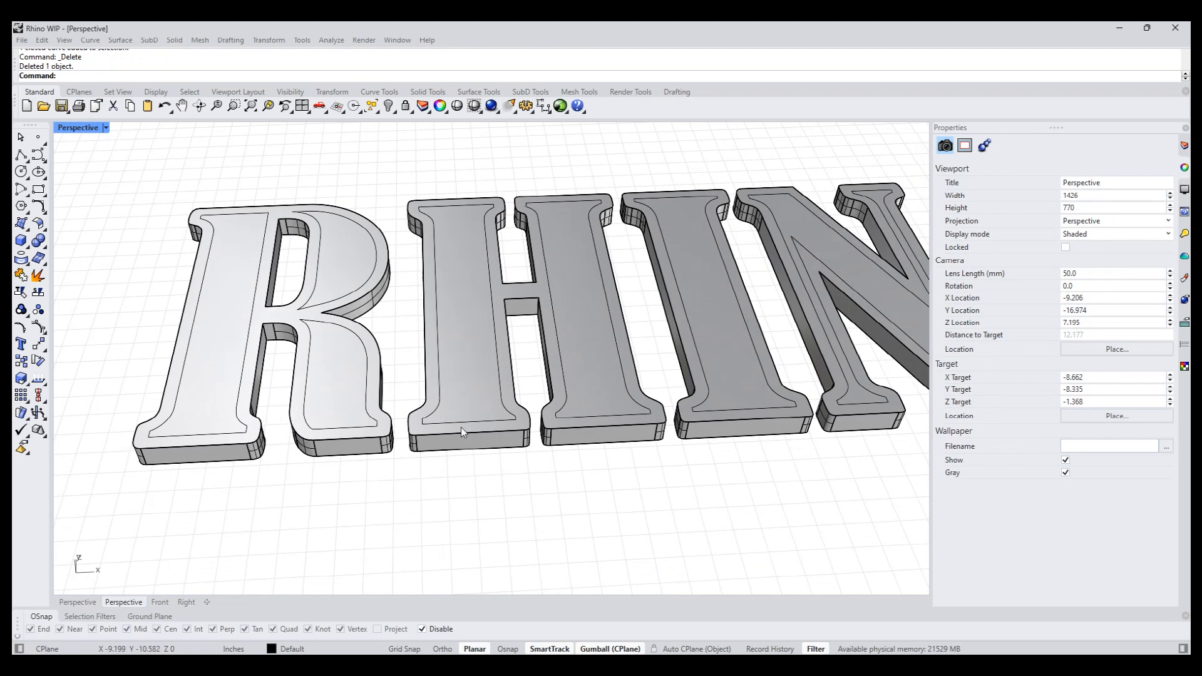
pyautogui.scroll(-3, 517, 449)
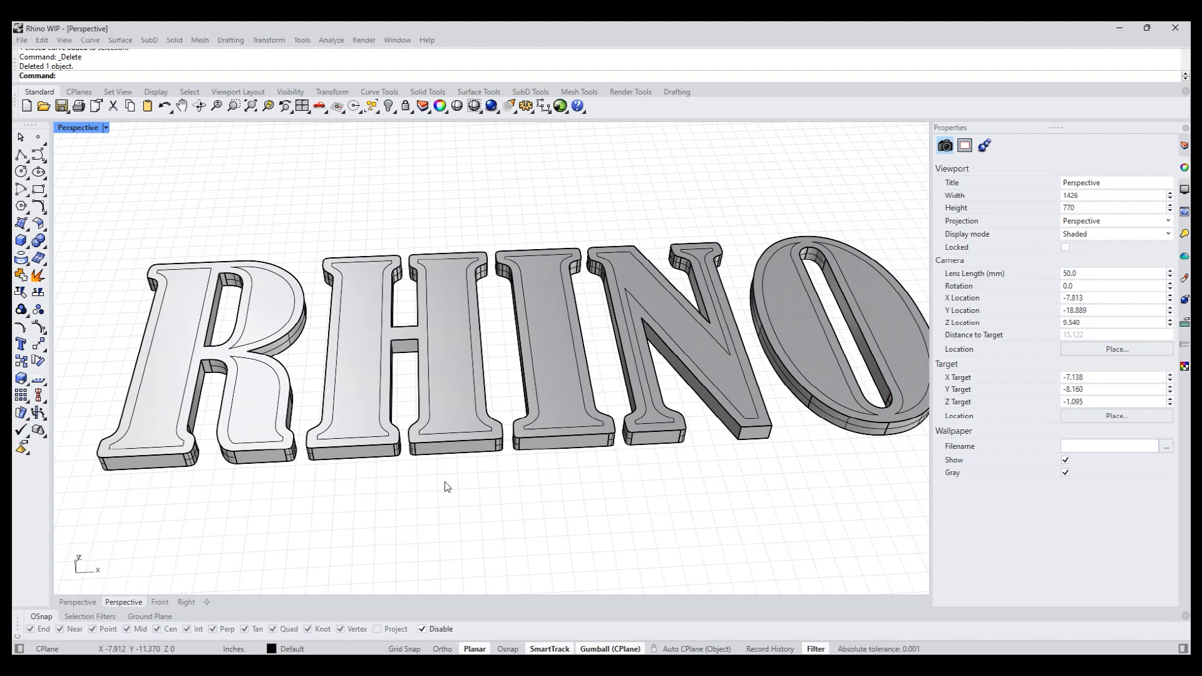
pyautogui.keyDown('shift'); pyautogui.moveTo(352, 490); pyautogui.dragTo(375, 498, button='right'); pyautogui.keyUp('shift')
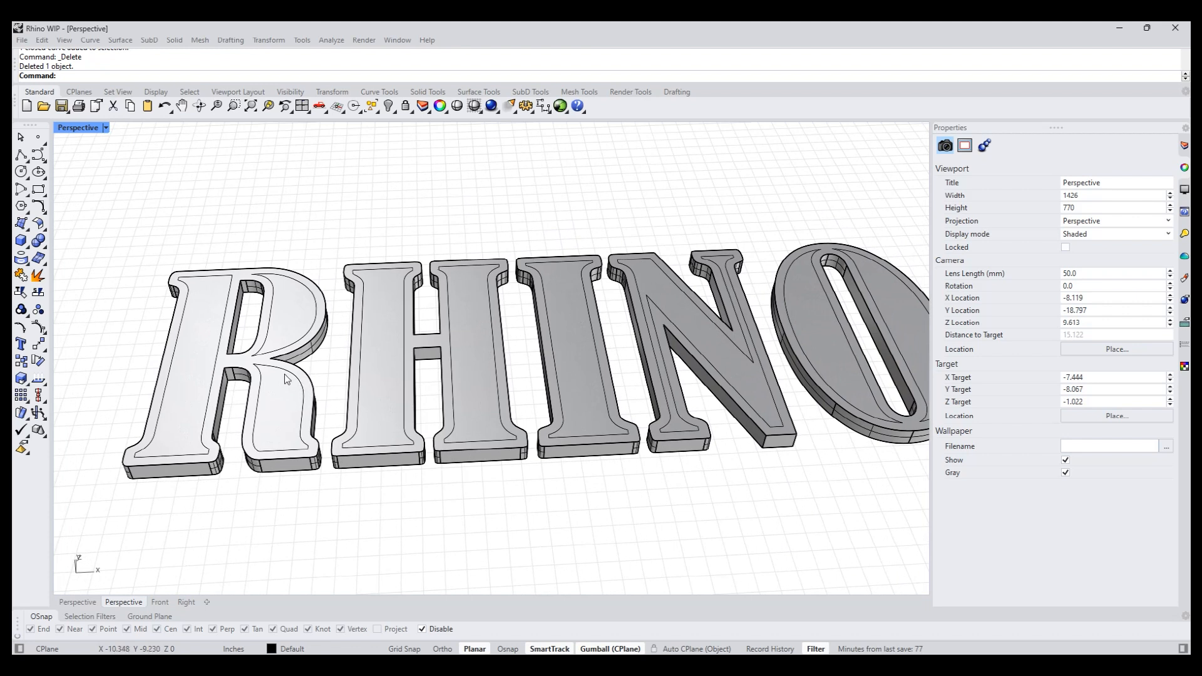
pyautogui.press('Return')
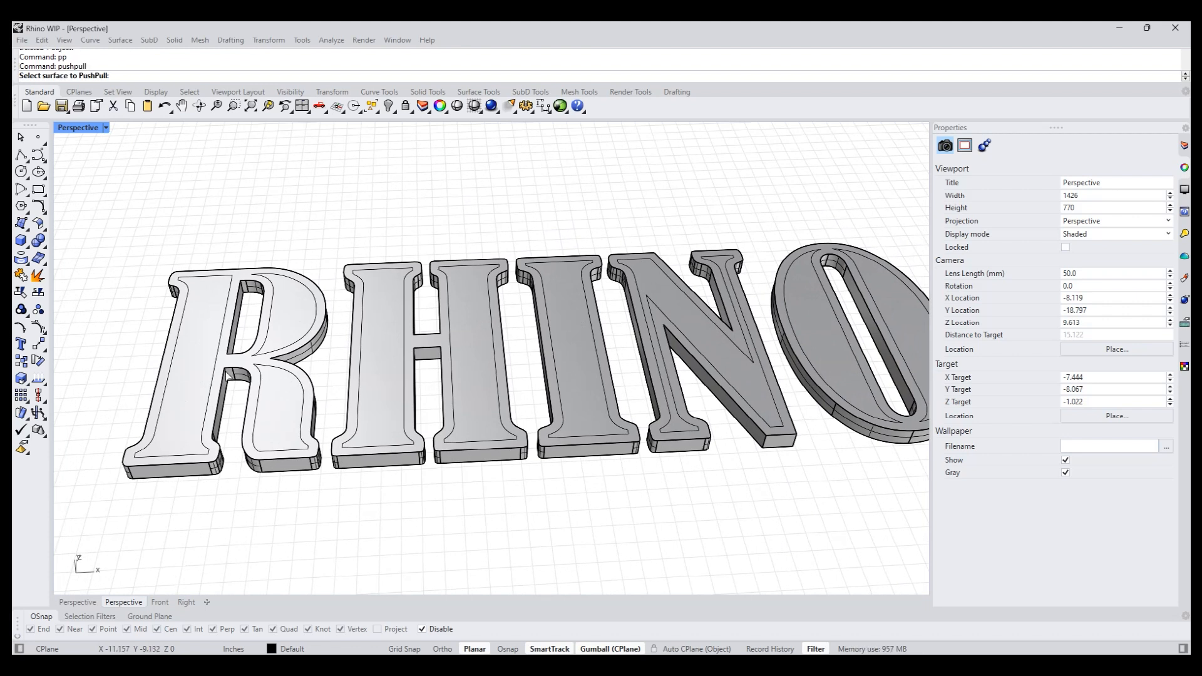
pyautogui.click(194, 359)
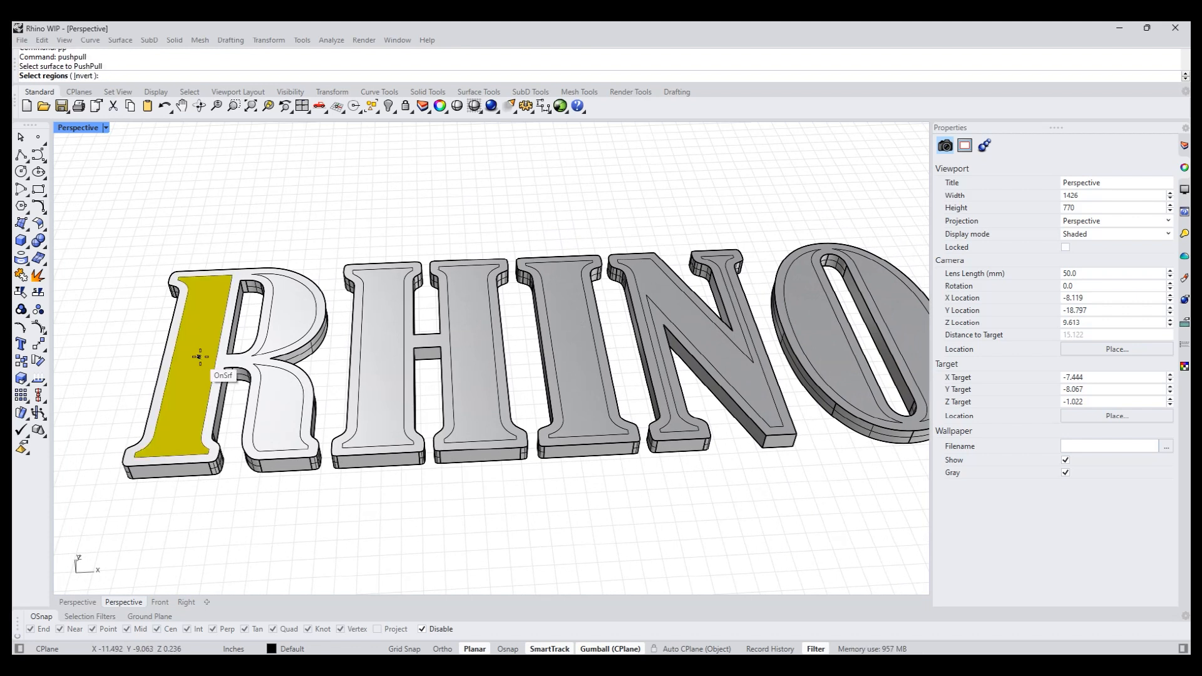
pyautogui.click(285, 322)
pyautogui.click(281, 397)
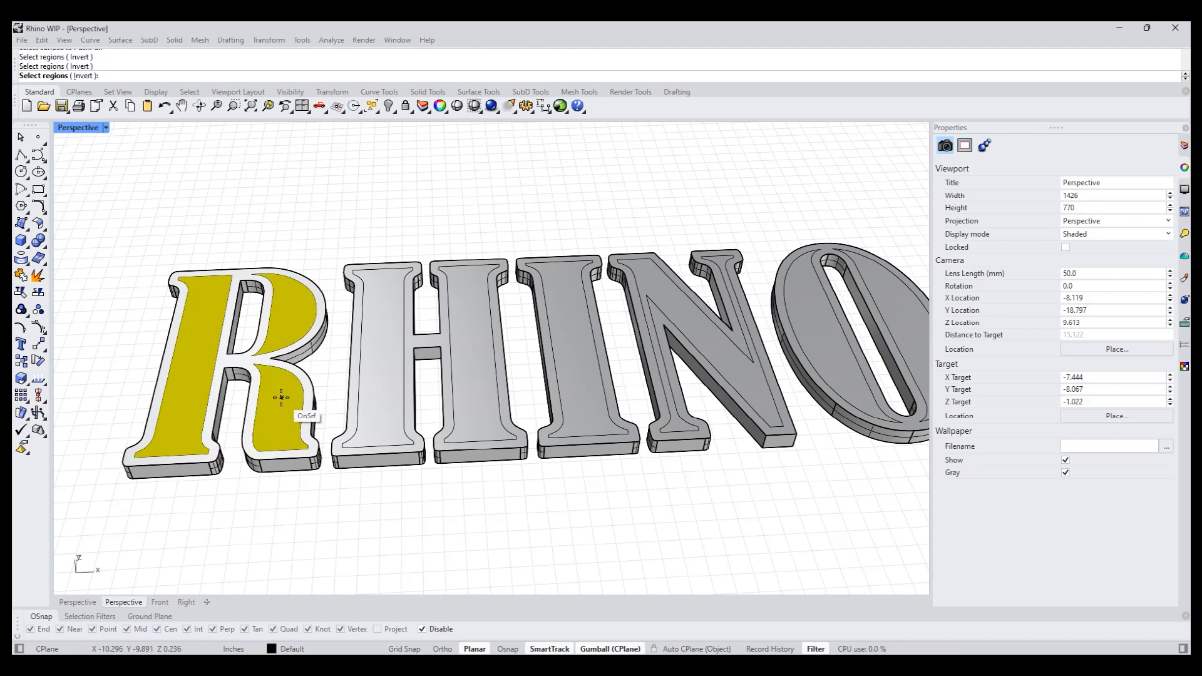
pyautogui.write('i')
pyautogui.press('Return')
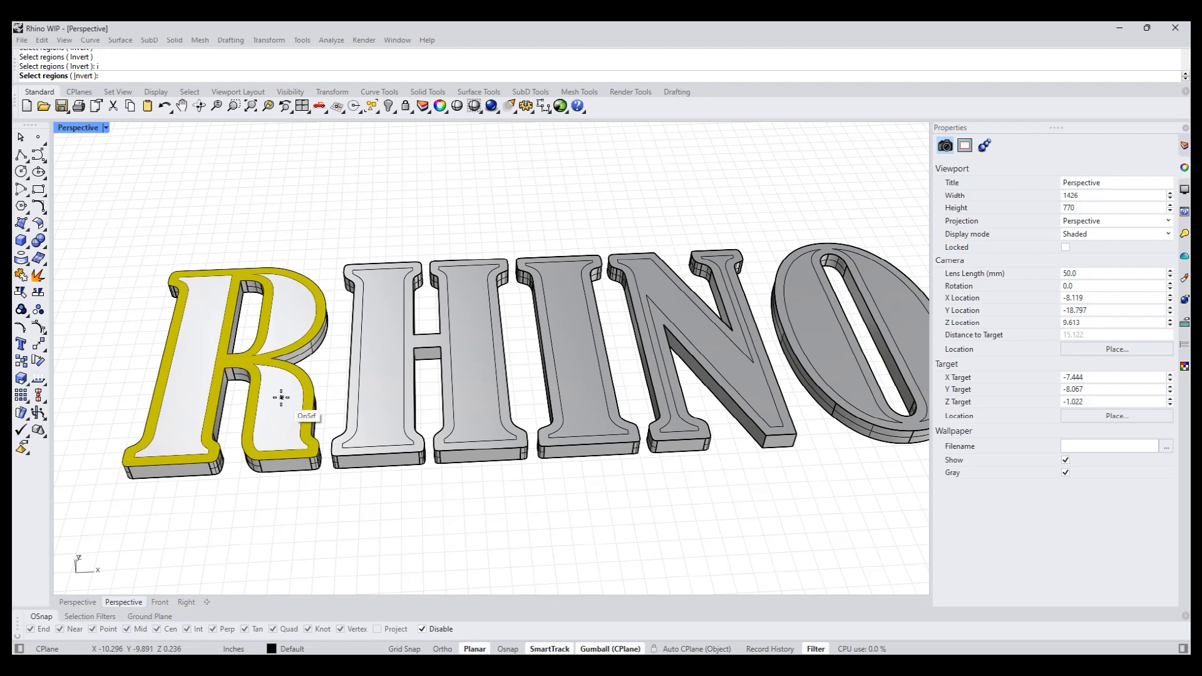
pyautogui.write('i')
pyautogui.press('Return')
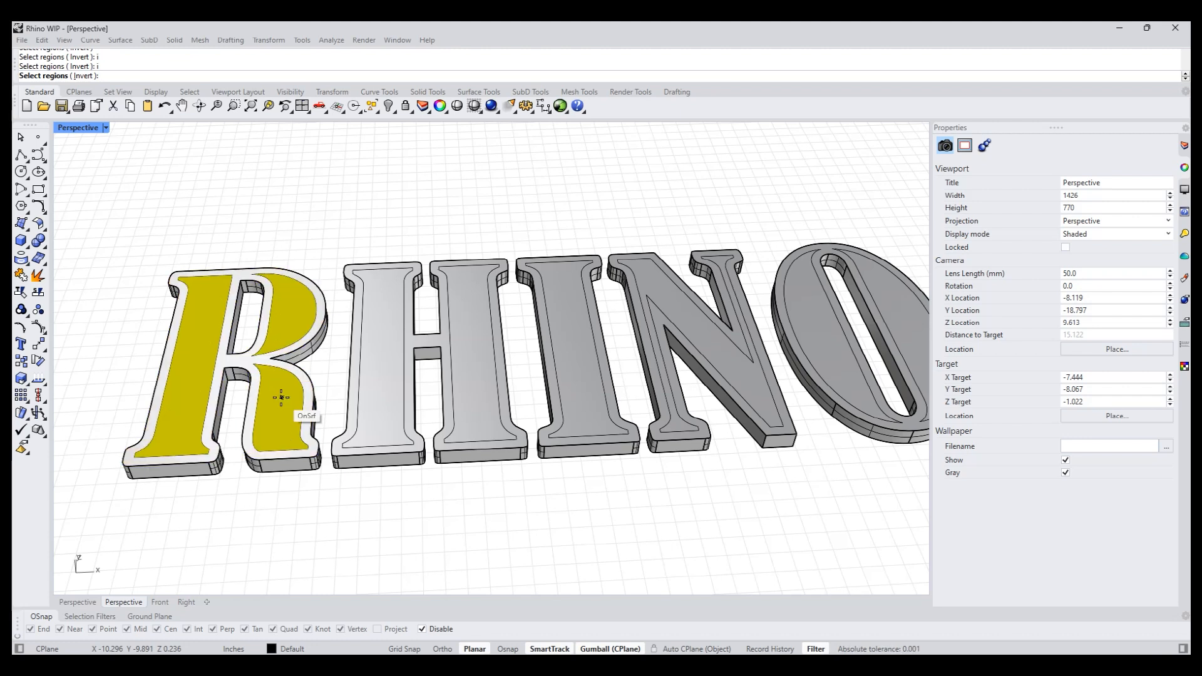
pyautogui.press('Return')
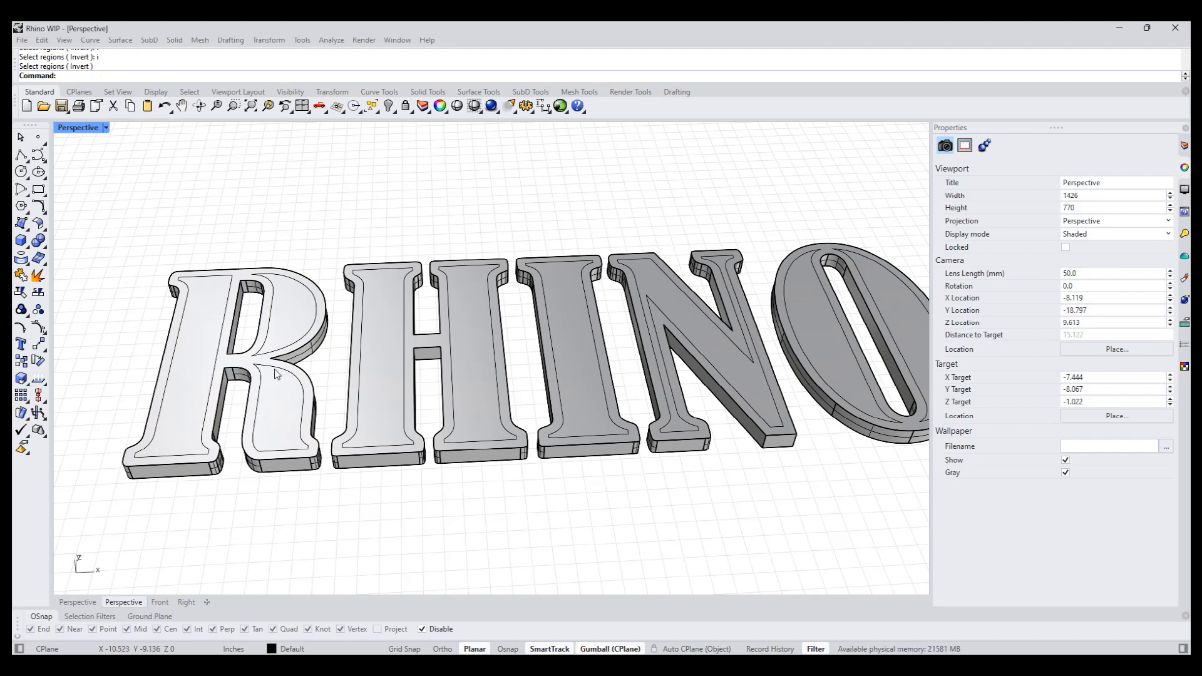
# Push the R's three inner regions down about 0.133 in by picking its border region and inverting the selection.
pyautogui.write('pp')
pyautogui.press('Return')
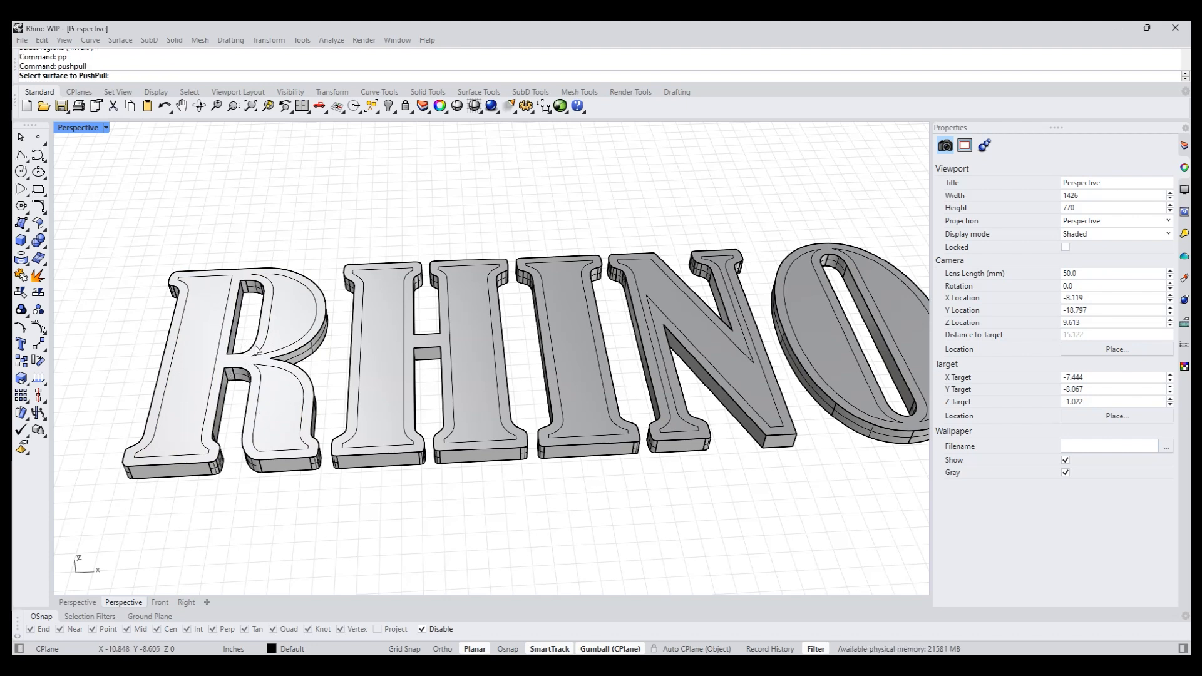
pyautogui.click(242, 362)
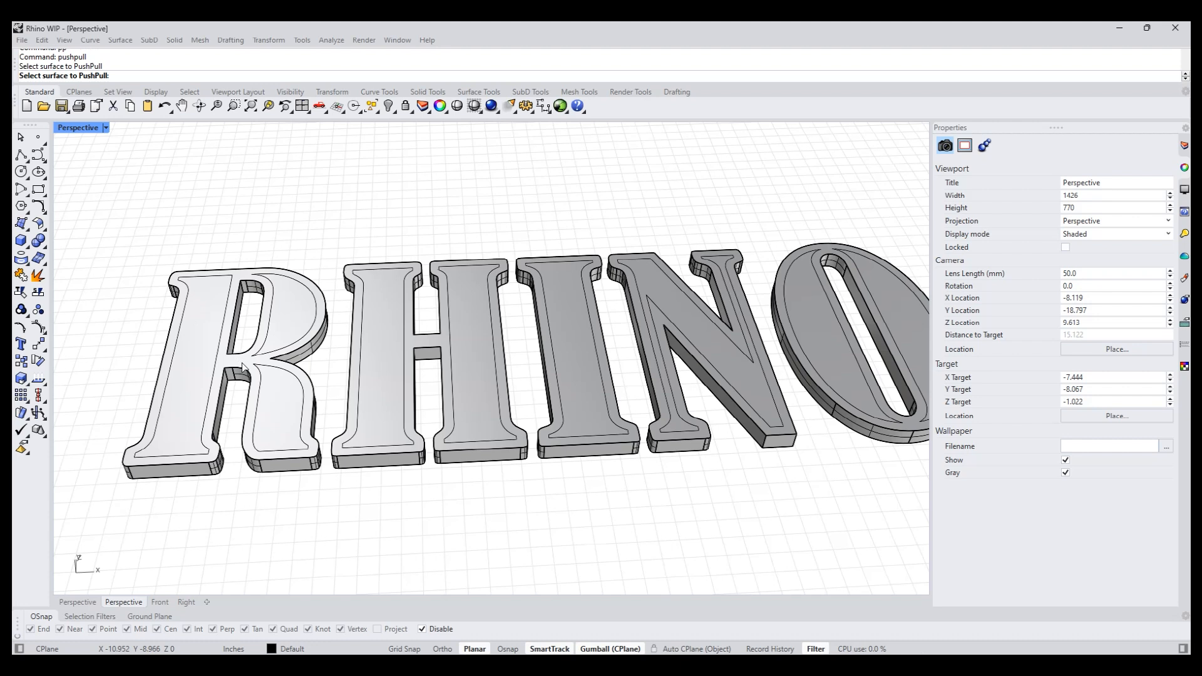
pyautogui.write('ions ( Invert ): i')
pyautogui.press('Return')
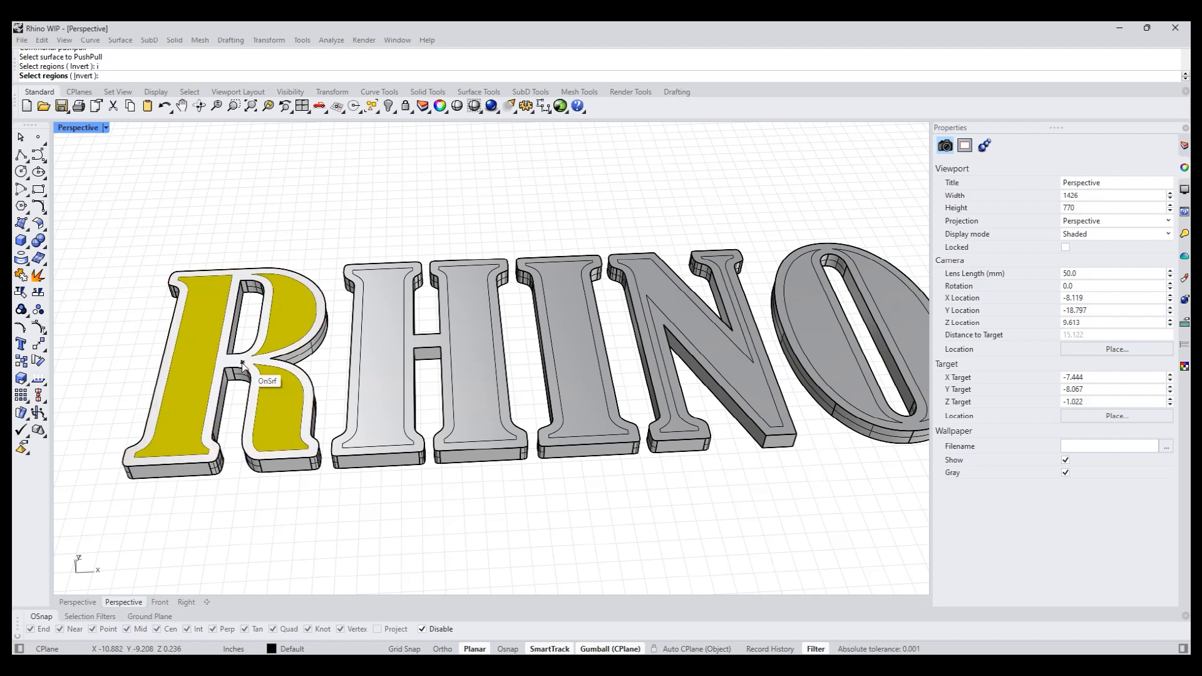
pyautogui.press('Return')
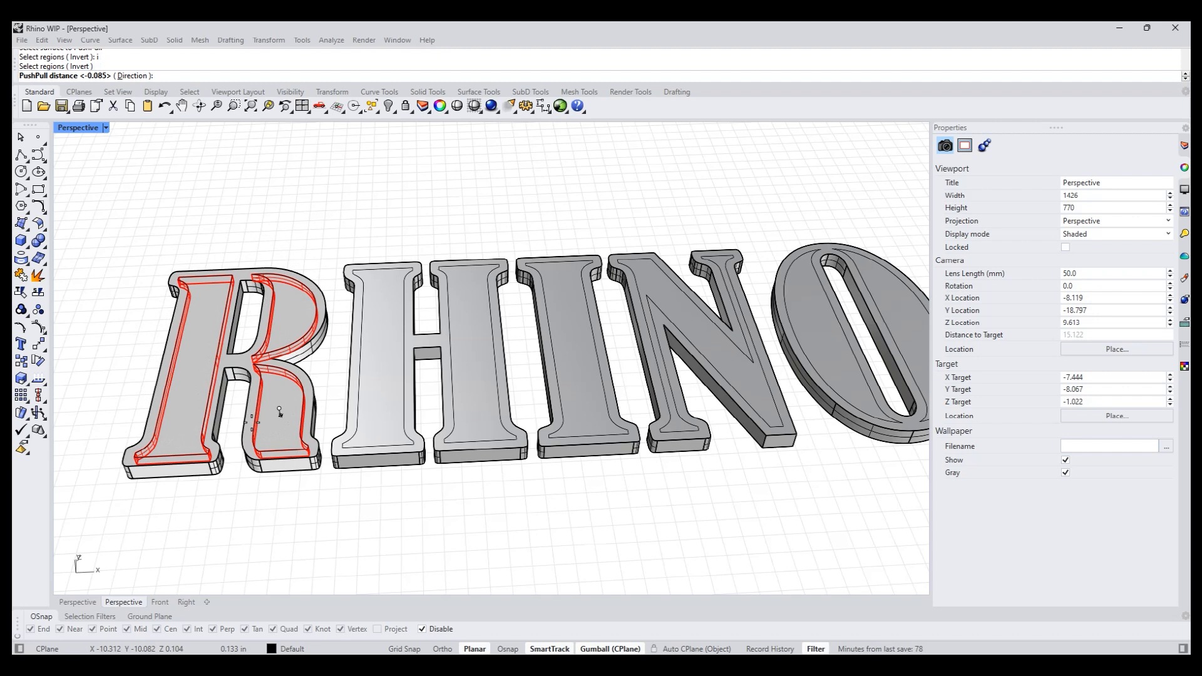
pyautogui.click(279, 414)
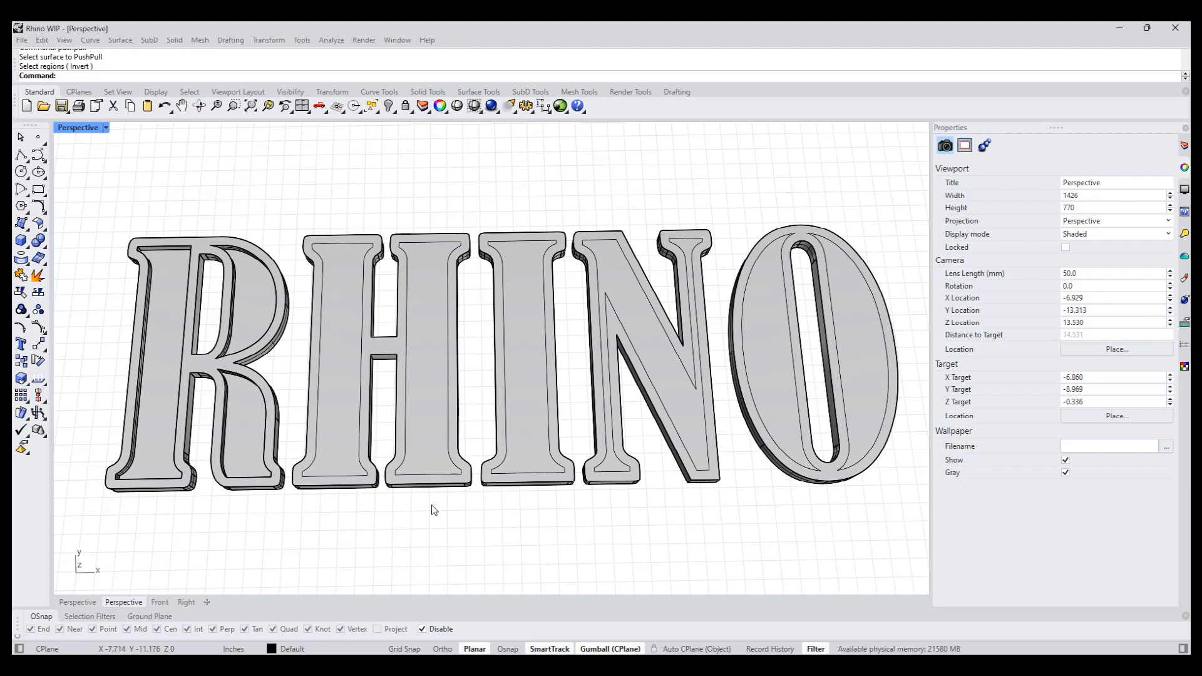
# Push the H's two inner regions down about 0.133 in by picking its border region and inverting the selection.
pyautogui.write('pp')
pyautogui.press('Return')
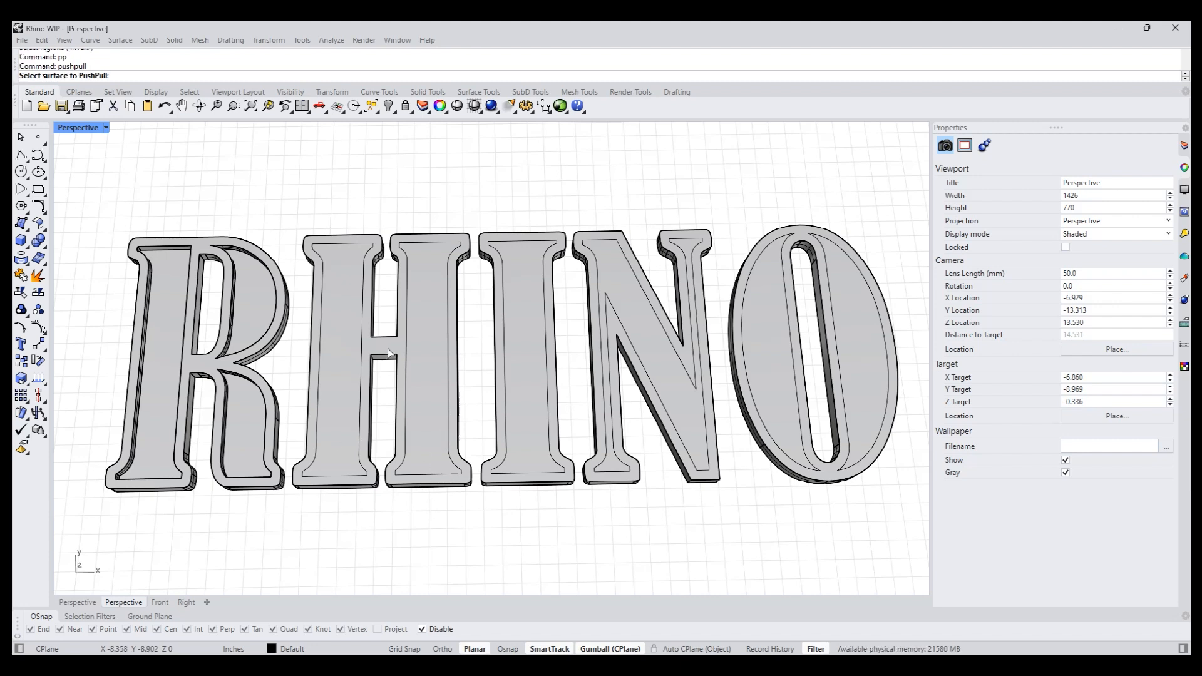
pyautogui.click(389, 352)
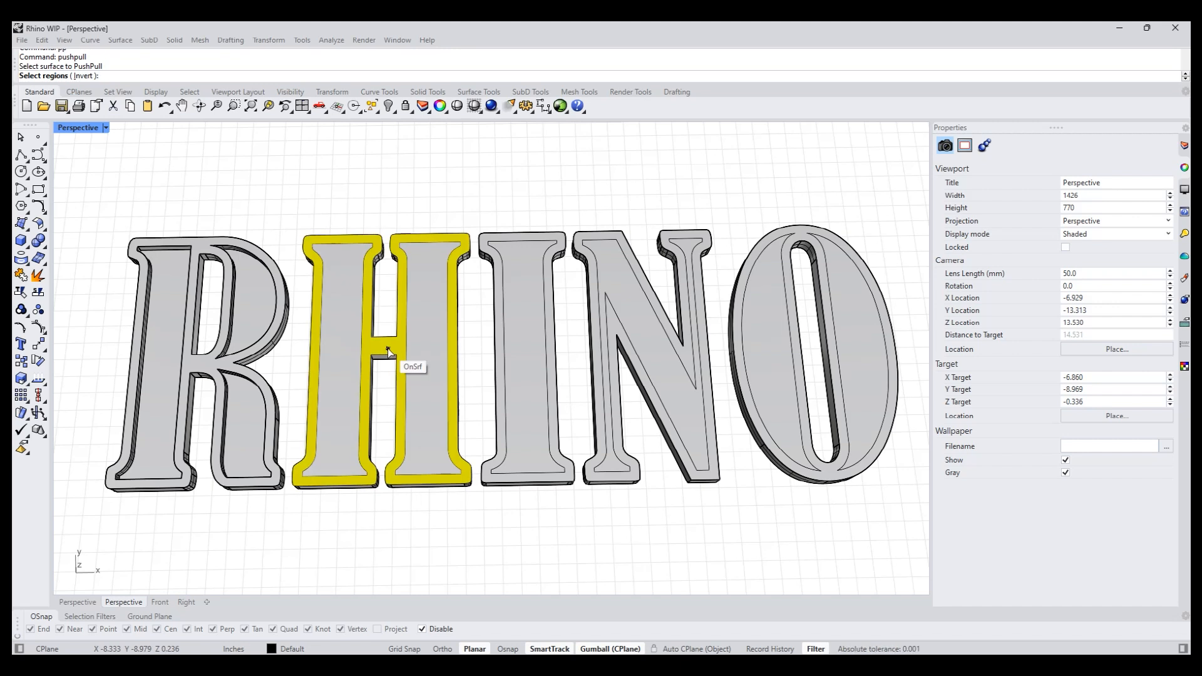
pyautogui.write('i')
pyautogui.press('Return')
pyautogui.moveTo(401, 438); pyautogui.dragTo(388, 375, button='right')
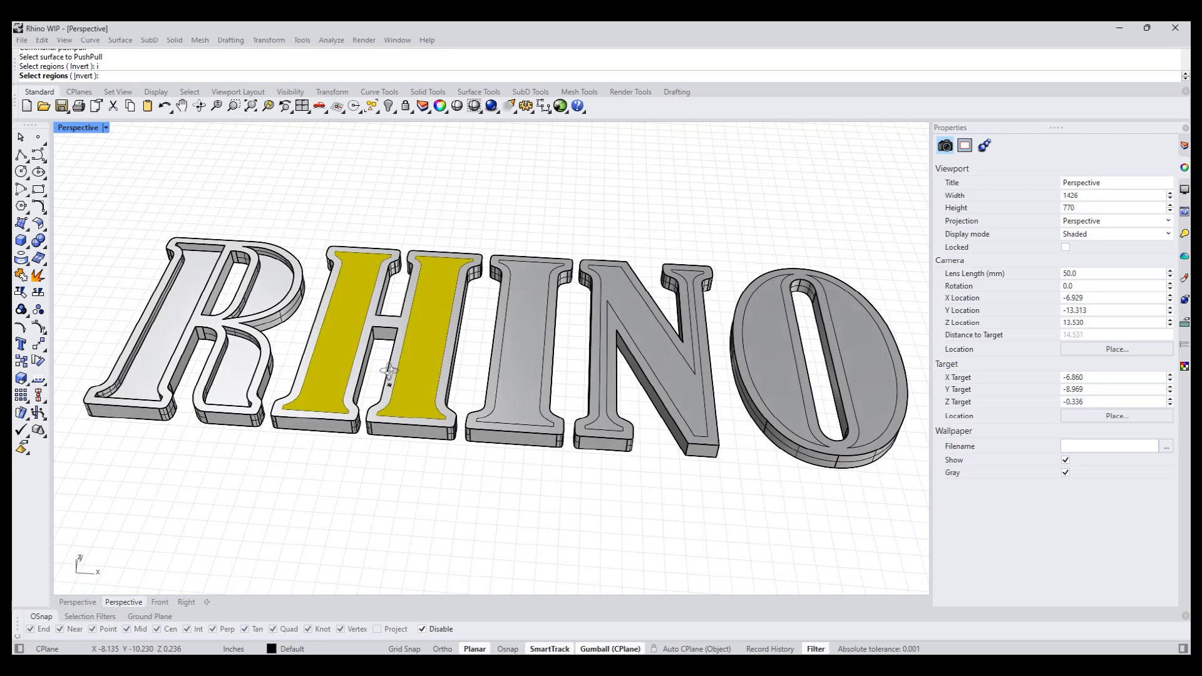
pyautogui.scroll(3, 388, 375)
pyautogui.press('Return')
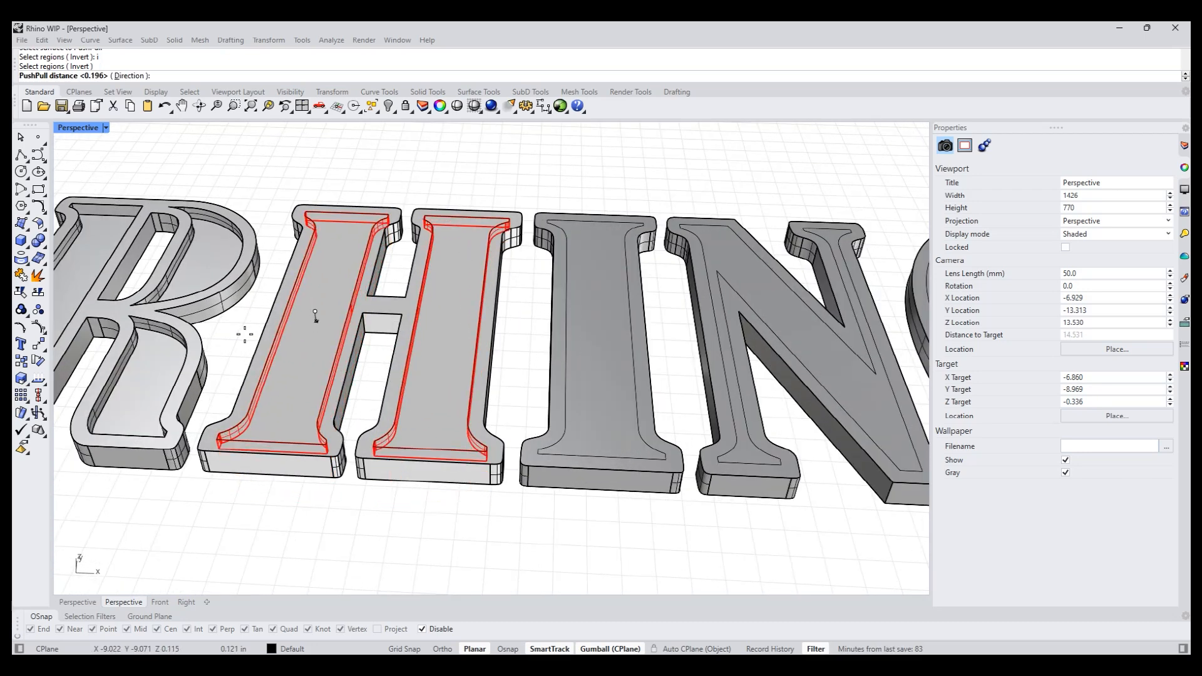
pyautogui.moveTo(313, 316); pyautogui.dragTo(360, 388, button='right')
pyautogui.moveTo(246, 352); pyautogui.dragTo(405, 462, button='right')
pyautogui.press('alt')
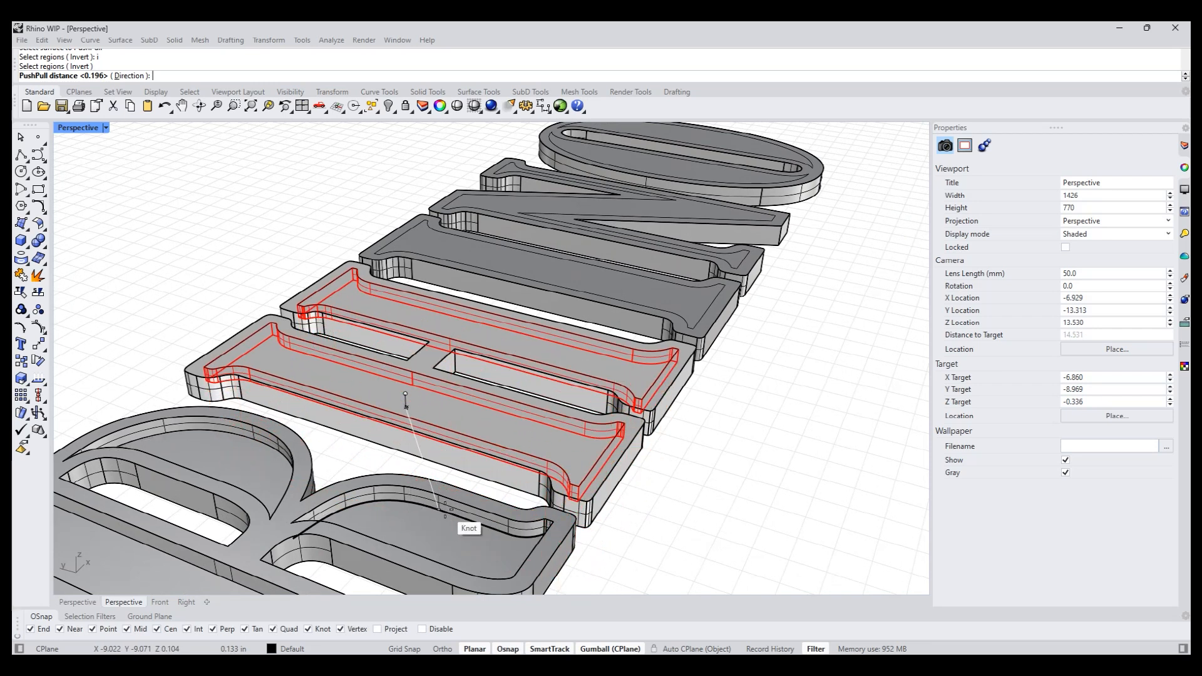
pyautogui.click(444, 510)
pyautogui.rightClick(694, 492)
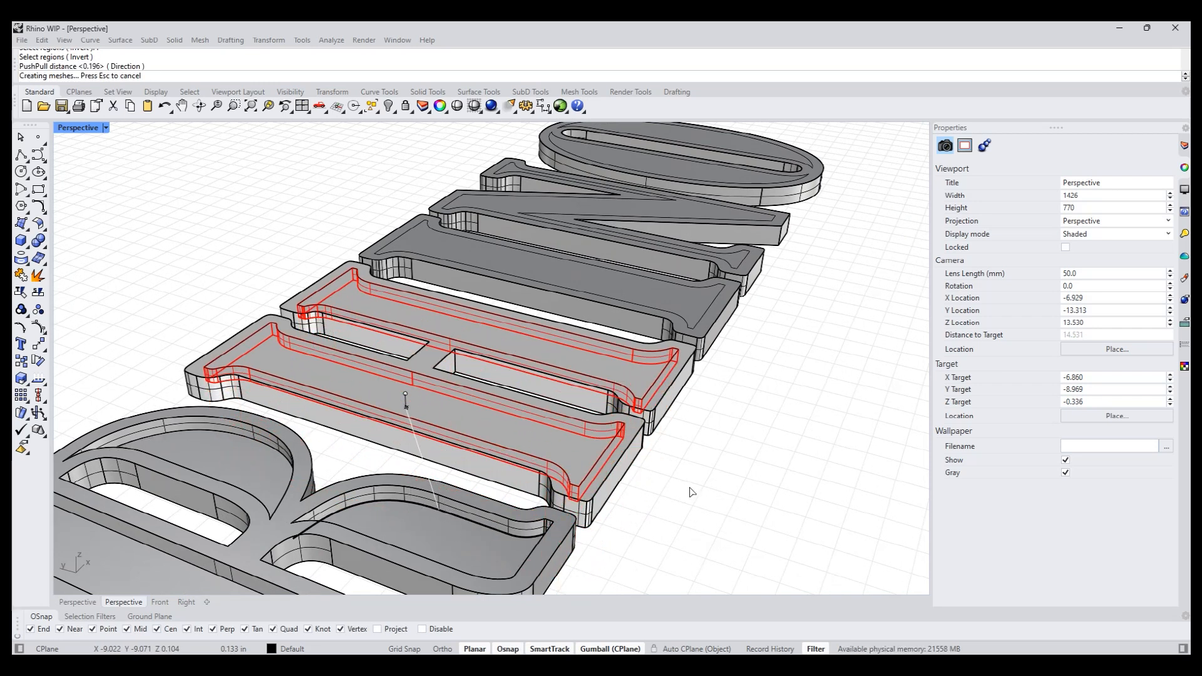
pyautogui.moveTo(696, 487); pyautogui.dragTo(553, 535, button='right')
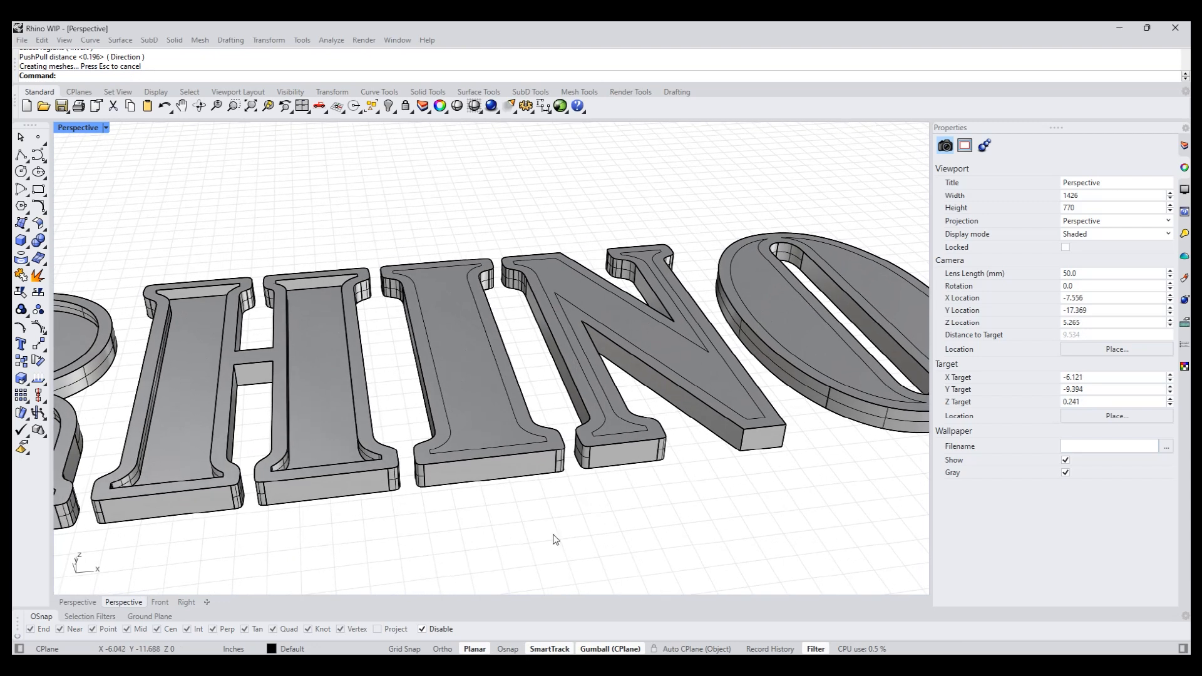
# PushPull the I's inner region upward by about 0.251 in.
pyautogui.keyDown('shift'); pyautogui.moveTo(554, 532); pyautogui.dragTo(479, 564, button='right'); pyautogui.keyUp('shift')
pyautogui.rightClick(404, 454)
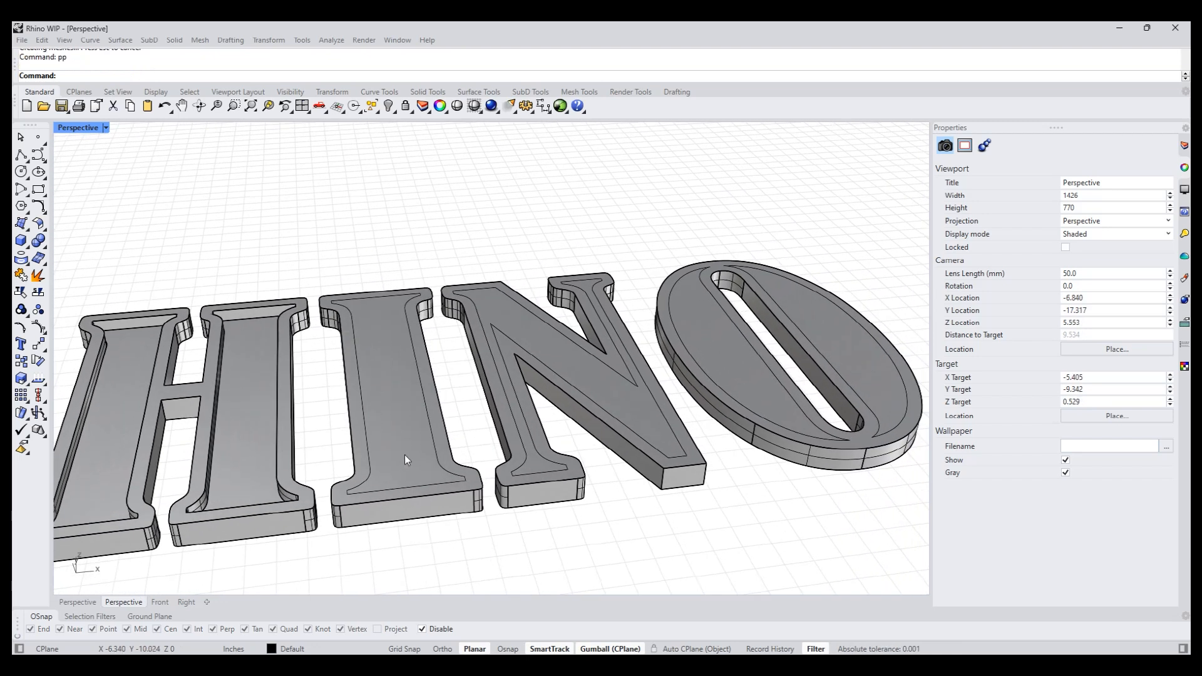
pyautogui.click(405, 455)
pyautogui.click(558, 366)
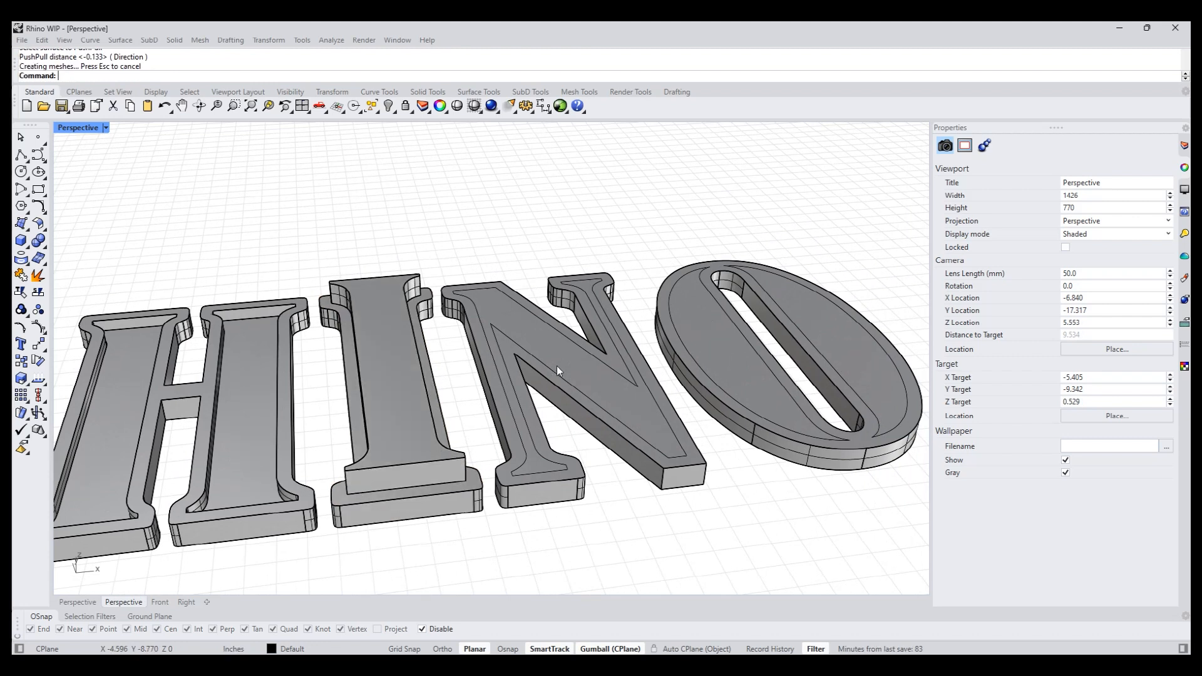
# PushPull the N's inner region upward by about 0.097 in.
pyautogui.click(591, 374)
pyautogui.click(725, 516)
pyautogui.rightClick(725, 515)
pyautogui.click(648, 399)
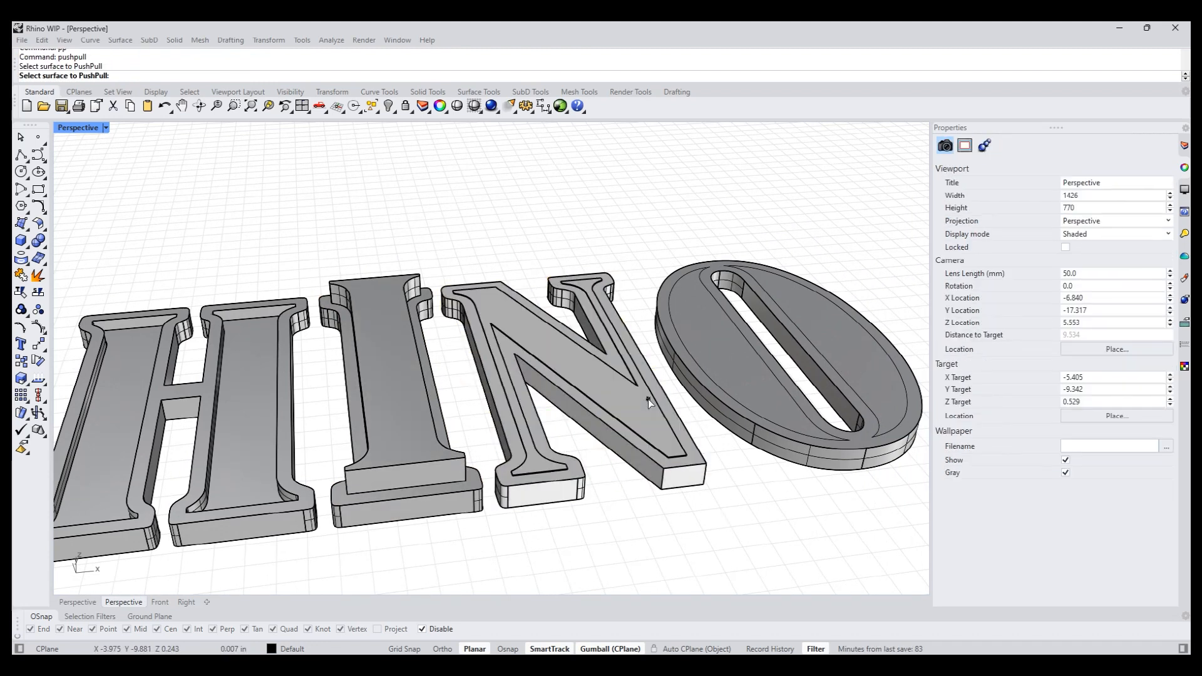
pyautogui.rightClick(648, 400)
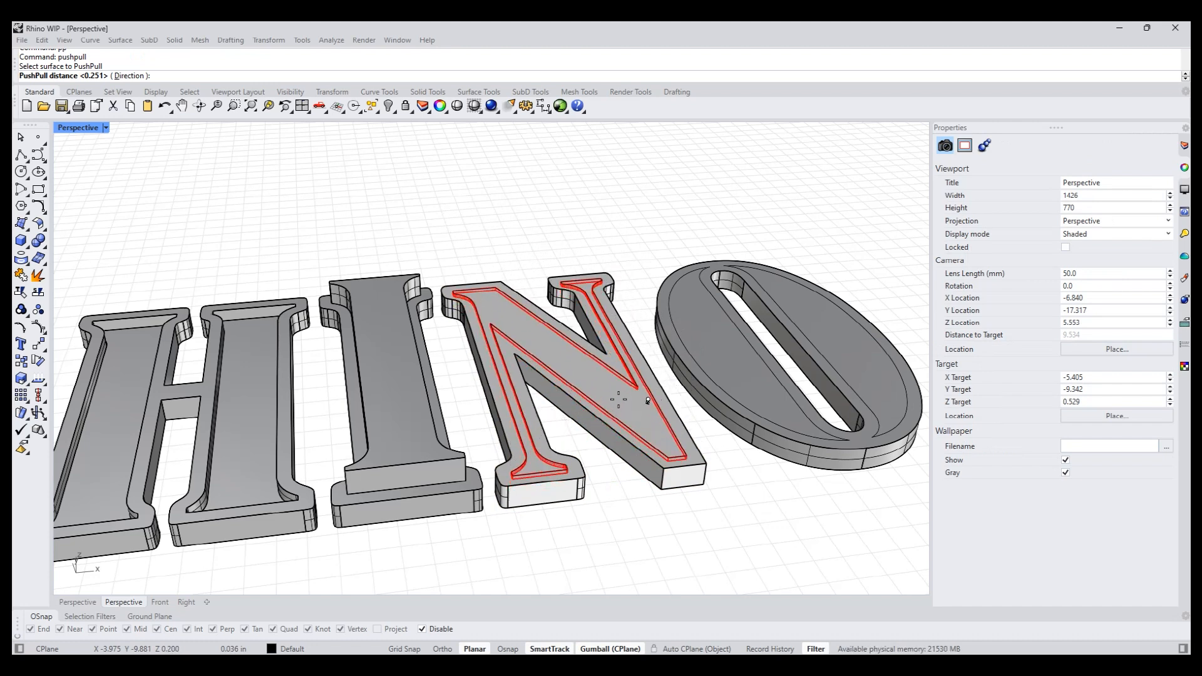
pyautogui.click(617, 388)
# Push the O's two inner regions down slightly by picking its border region and inverting the selection.
pyautogui.keyDown('shift'); pyautogui.moveTo(762, 486); pyautogui.dragTo(550, 528, button='right'); pyautogui.keyUp('shift')
pyautogui.keyDown('shift'); pyautogui.moveTo(672, 527); pyautogui.dragTo(639, 506, button='right'); pyautogui.keyUp('shift')
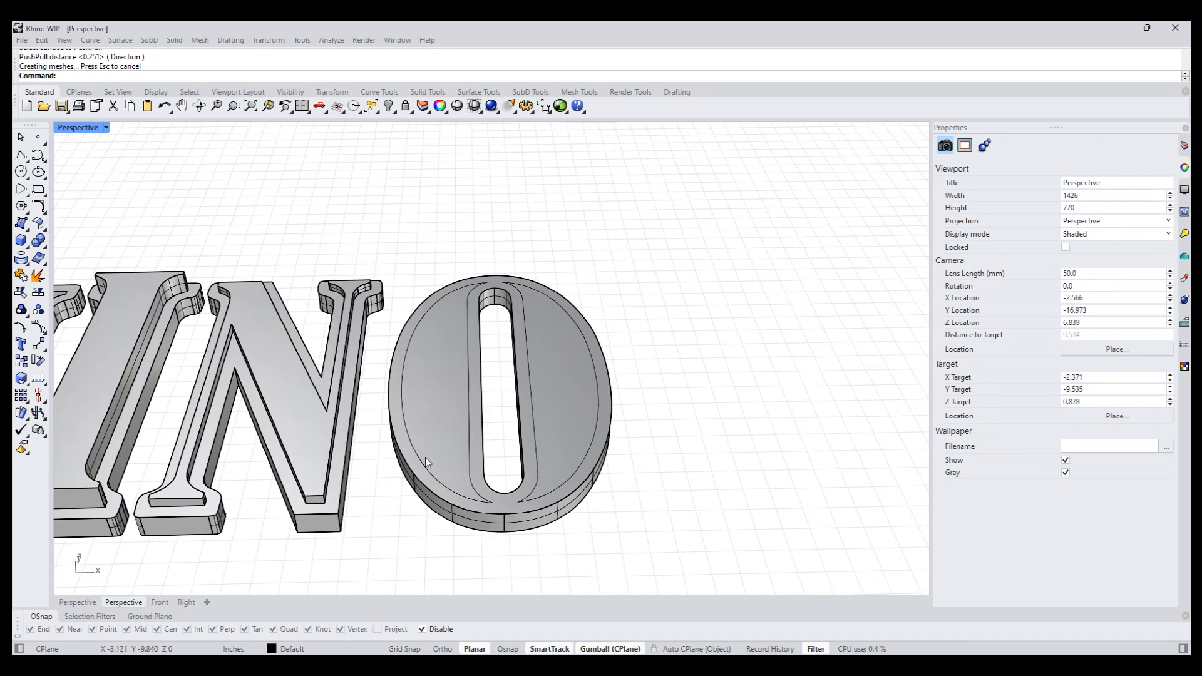
pyautogui.write('pp')
pyautogui.press('Return')
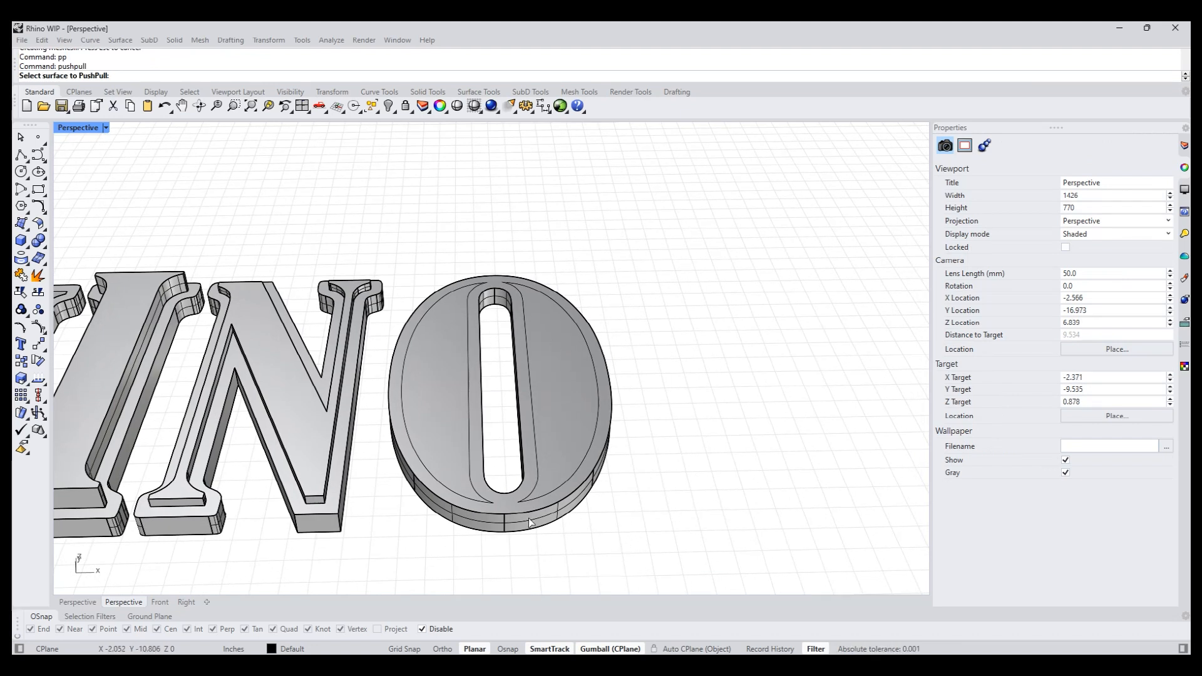
pyautogui.click(509, 506)
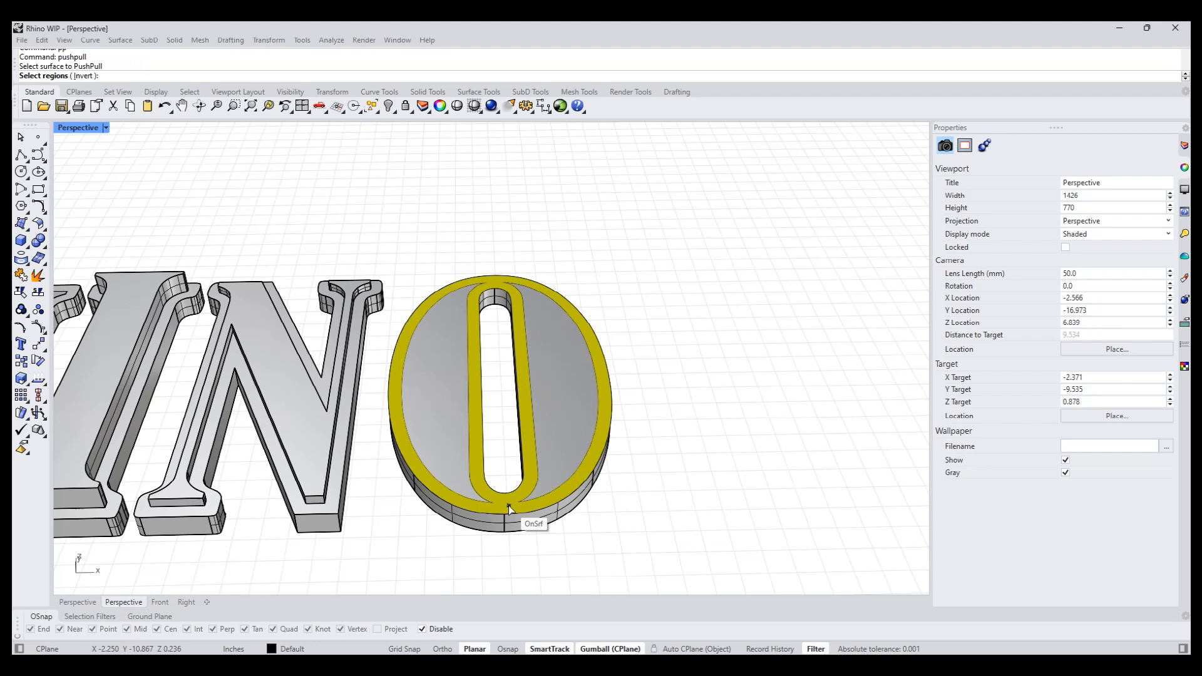
pyautogui.write('i')
pyautogui.press('Return')
pyautogui.press('Return')
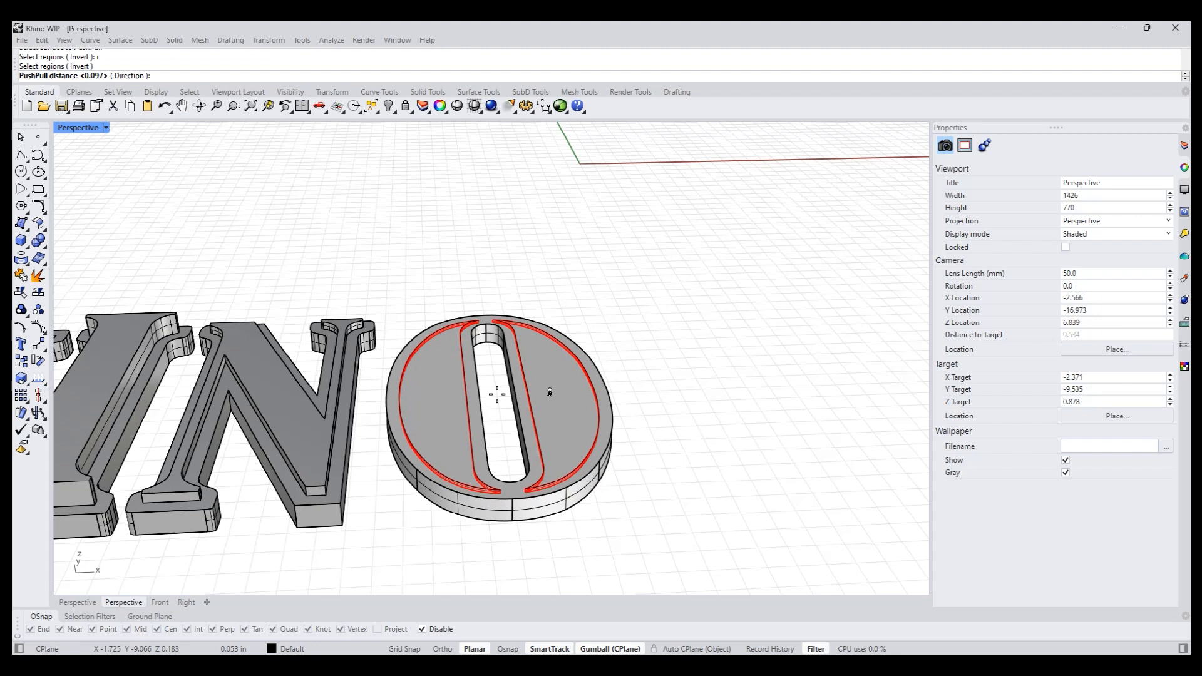
pyautogui.click(498, 400)
# Show the hidden objects and delete everything in the model.
pyautogui.scroll(-10, 633, 311)
pyautogui.scroll(-4, 634, 454)
pyautogui.keyDown('shift'); pyautogui.moveTo(666, 373); pyautogui.dragTo(523, 506, button='right'); pyautogui.keyUp('shift')
pyautogui.moveTo(522, 505); pyautogui.dragTo(552, 497, button='right')
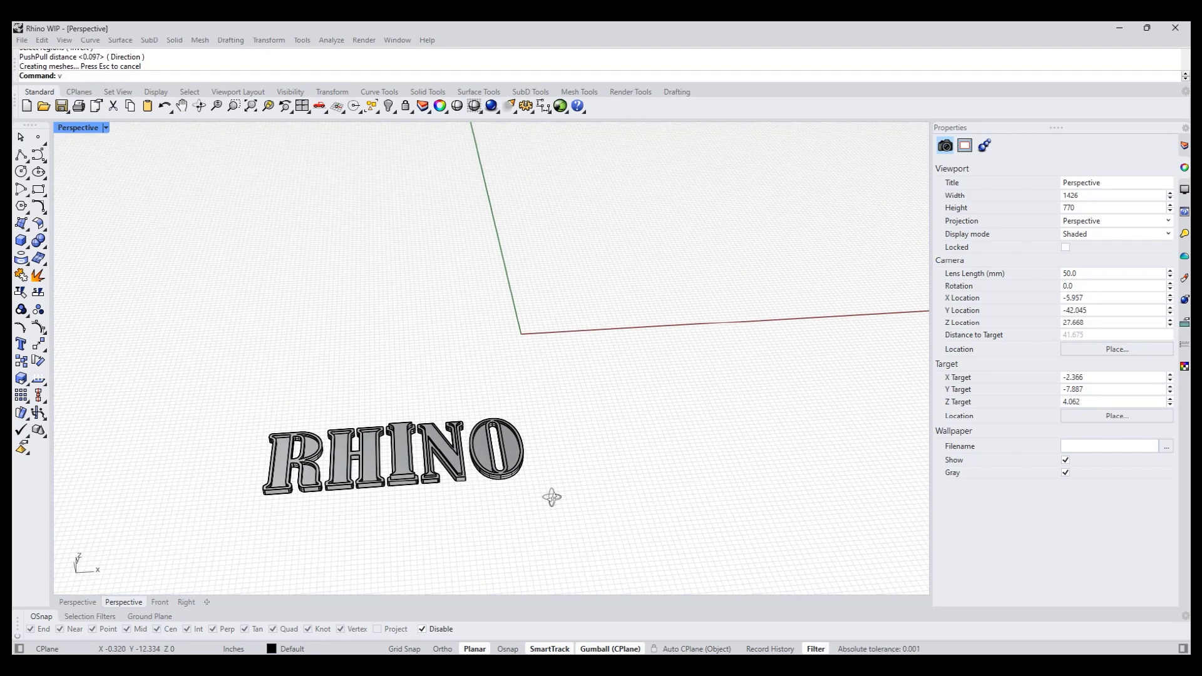
pyautogui.write('show')
pyautogui.press('Return')
pyautogui.scroll(-3, 574, 499)
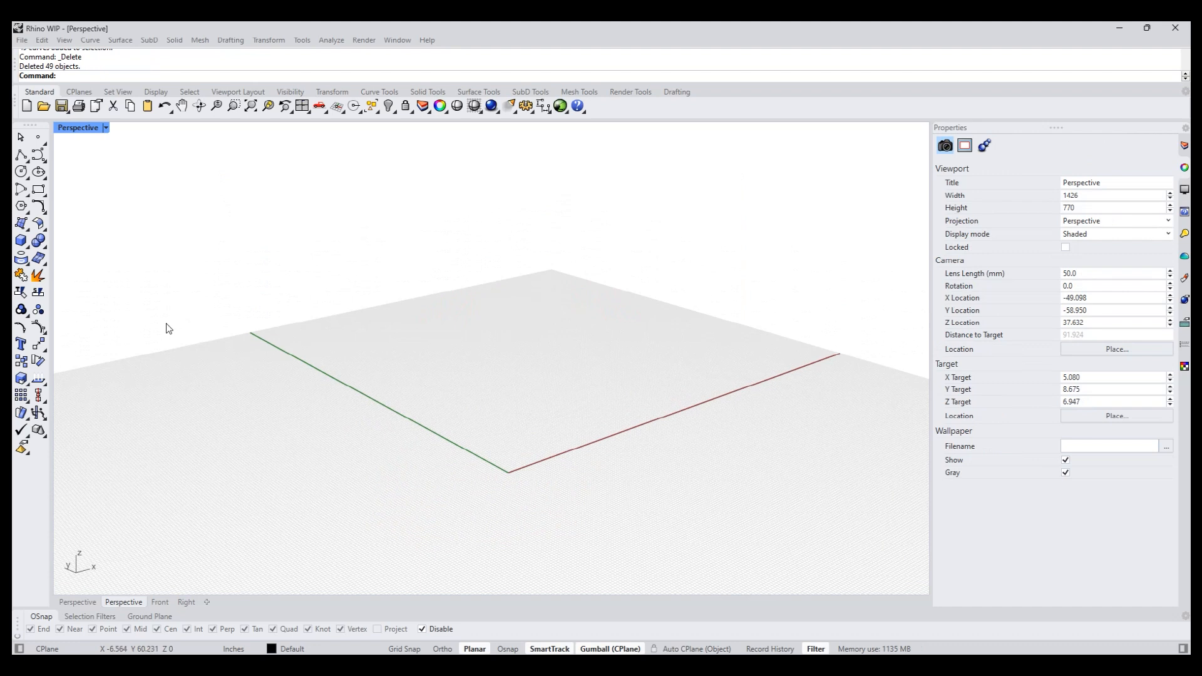
# Create a box from the origin with a base of about 23.4 by 27.7 in and a height of about 11 in.
pyautogui.click(21, 240)
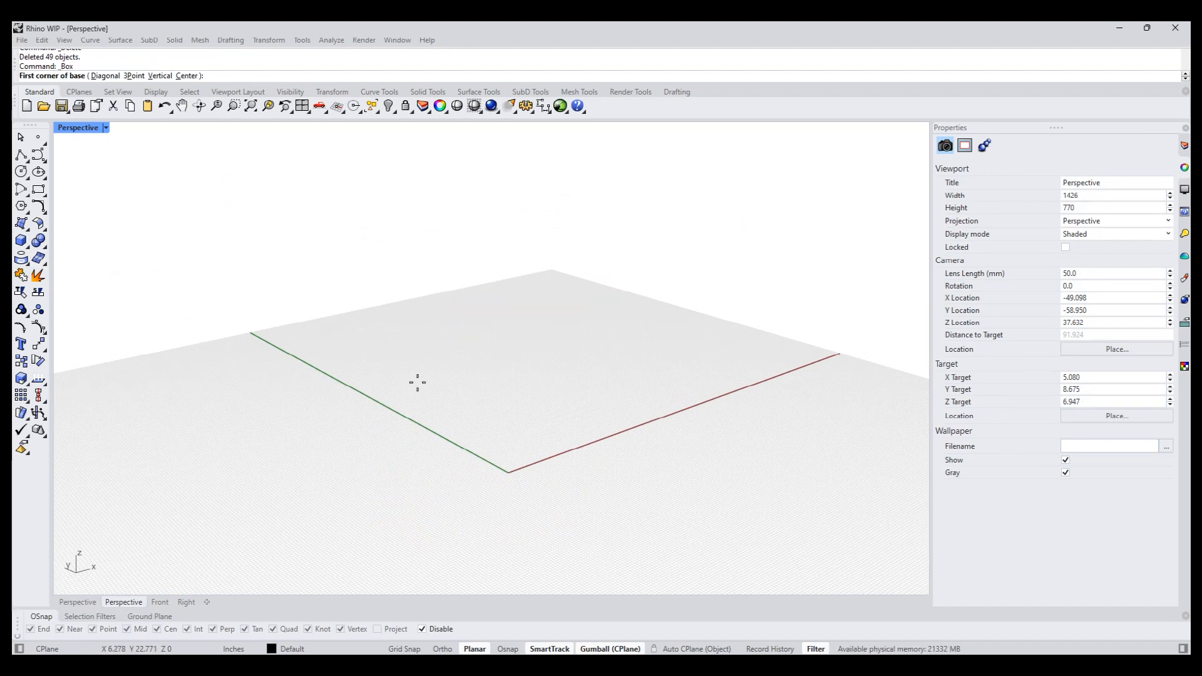
pyautogui.write('0')
pyautogui.press('Return')
pyautogui.click(511, 340)
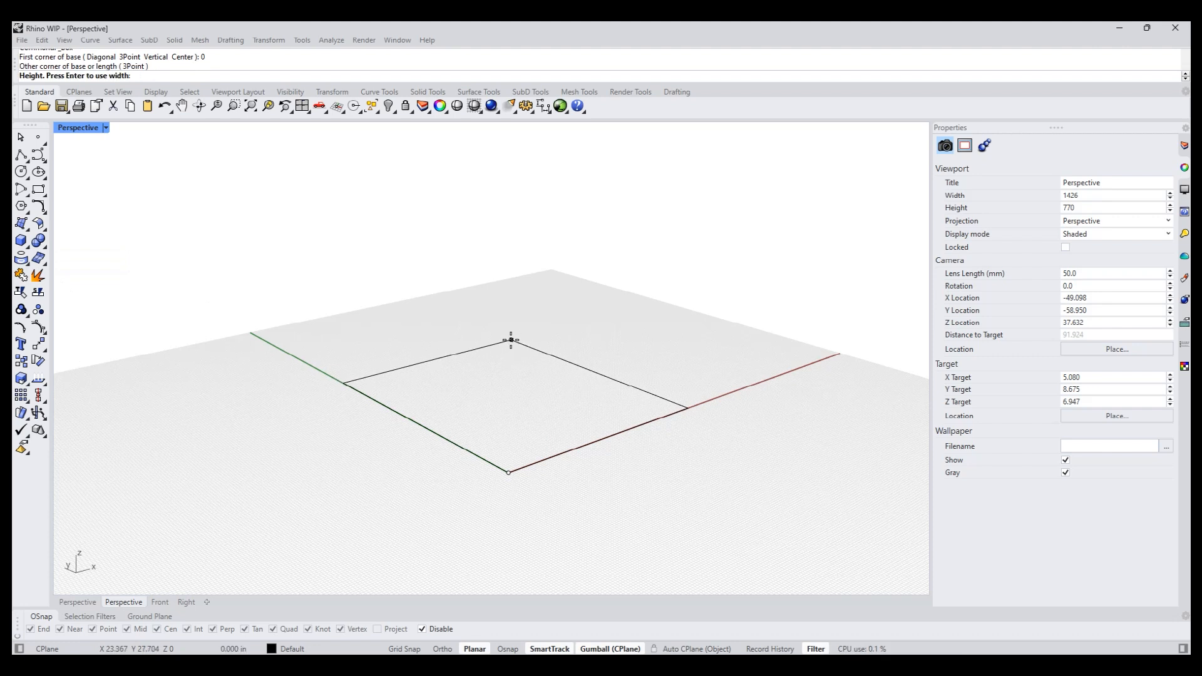
pyautogui.click(579, 250)
pyautogui.moveTo(584, 344)
pyautogui.keyDown('shift'); pyautogui.mouseDown(button='right')
pyautogui.moveTo(501, 389)
pyautogui.moveTo(542, 402)
pyautogui.moveTo(507, 407)
pyautogui.moveTo(532, 418)
pyautogui.moveTo(518, 445)
pyautogui.moveTo(548, 488)
pyautogui.mouseUp(button='right'); pyautogui.keyUp('shift')
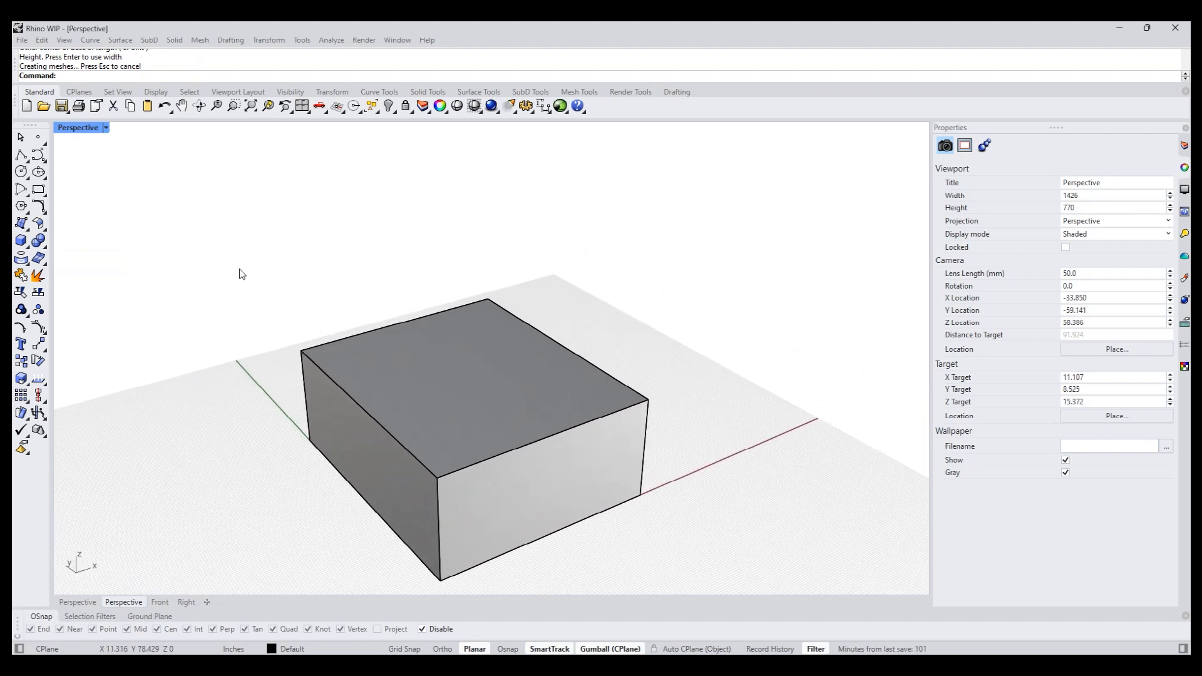
pyautogui.keyDown('shift'); pyautogui.moveTo(255, 277); pyautogui.dragTo(255, 321, button='right'); pyautogui.keyUp('shift')
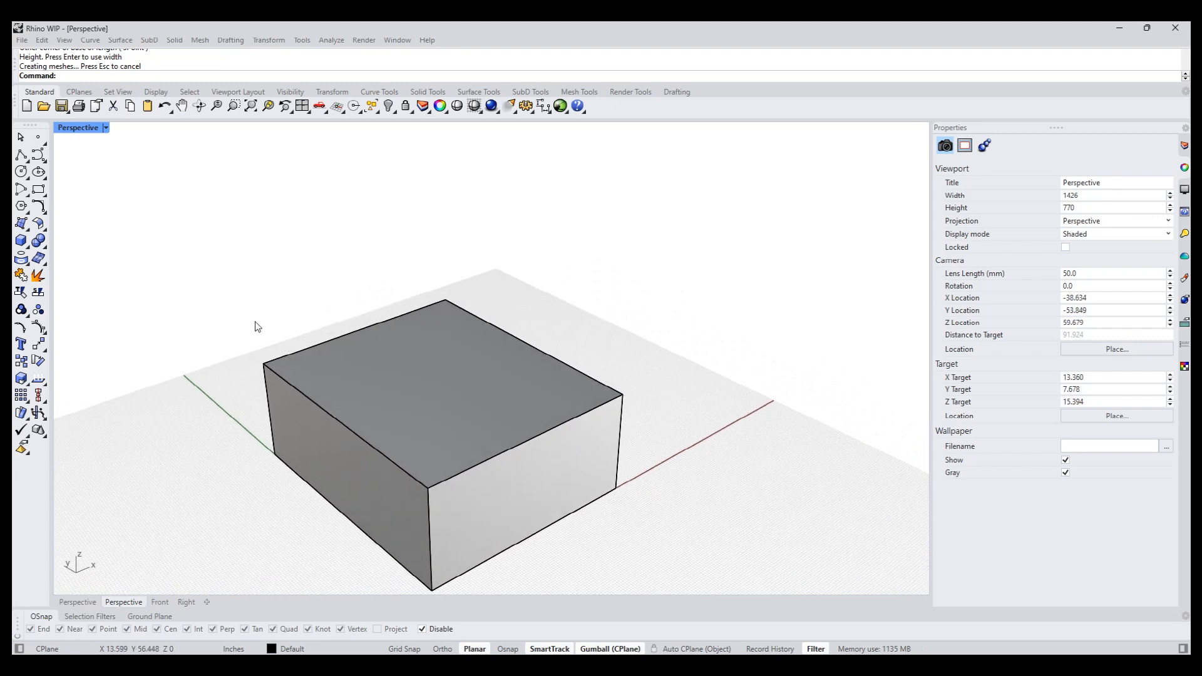
# Draw a straight polyline across the box's top face between the midpoints of its back and front edges.
pyautogui.click(21, 154)
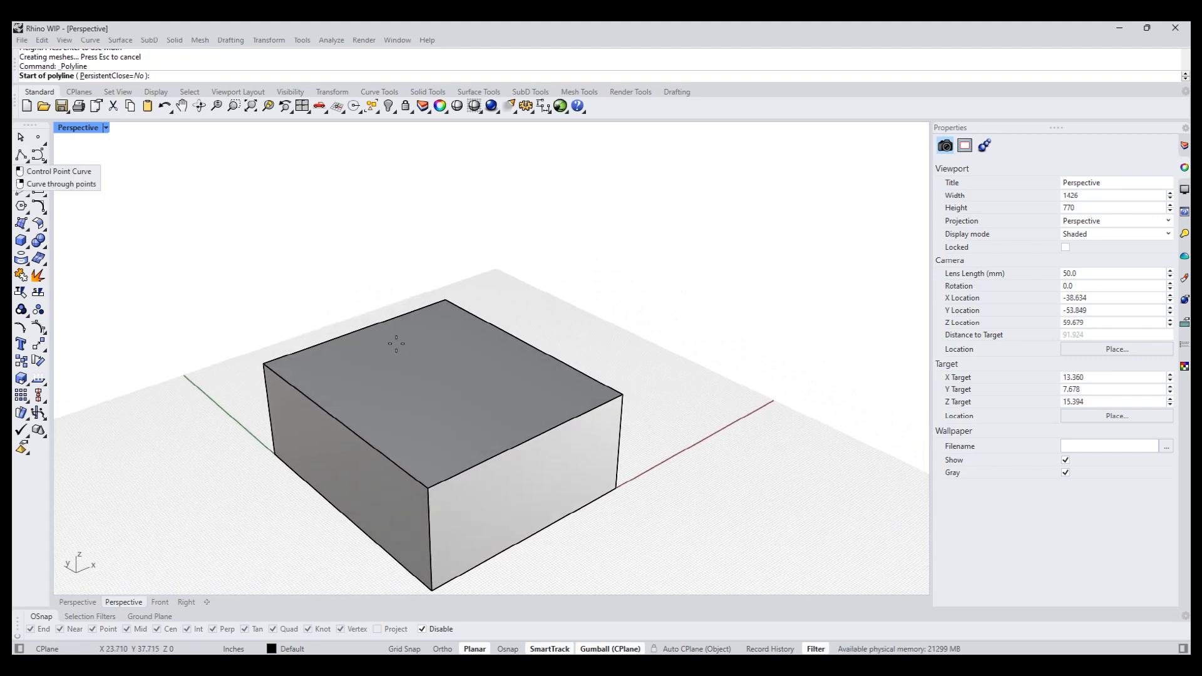
pyautogui.click(360, 327)
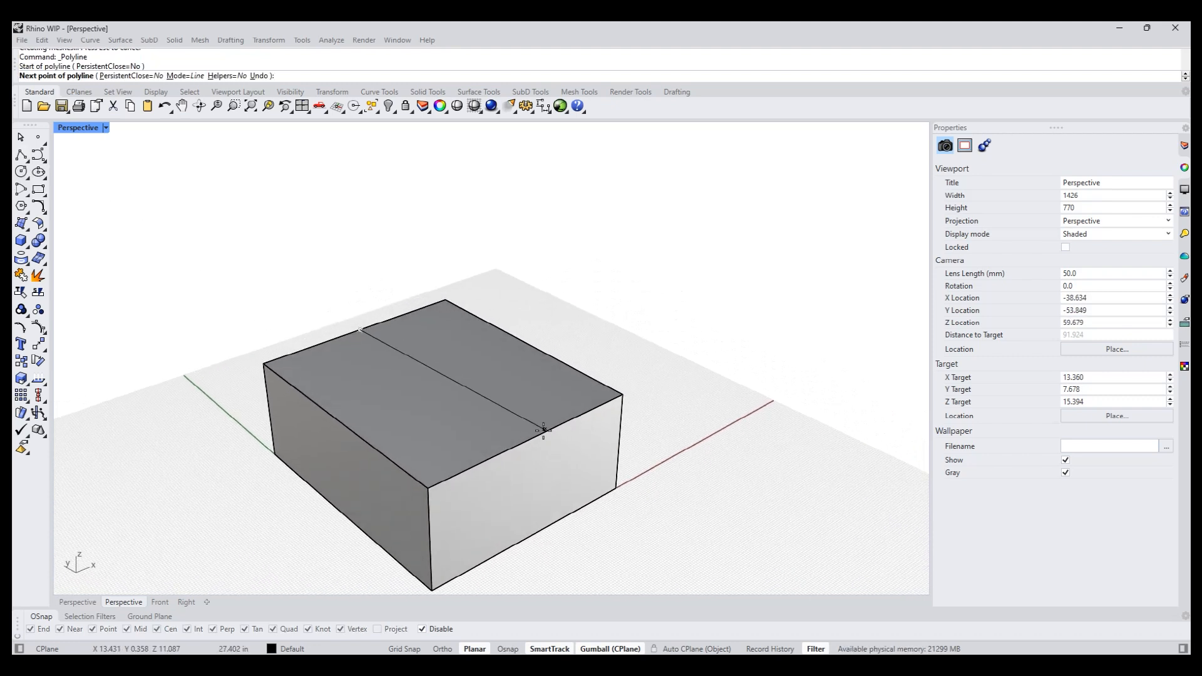
pyautogui.click(522, 441)
pyautogui.press('Return')
pyautogui.moveTo(535, 437); pyautogui.dragTo(620, 364, button='right')
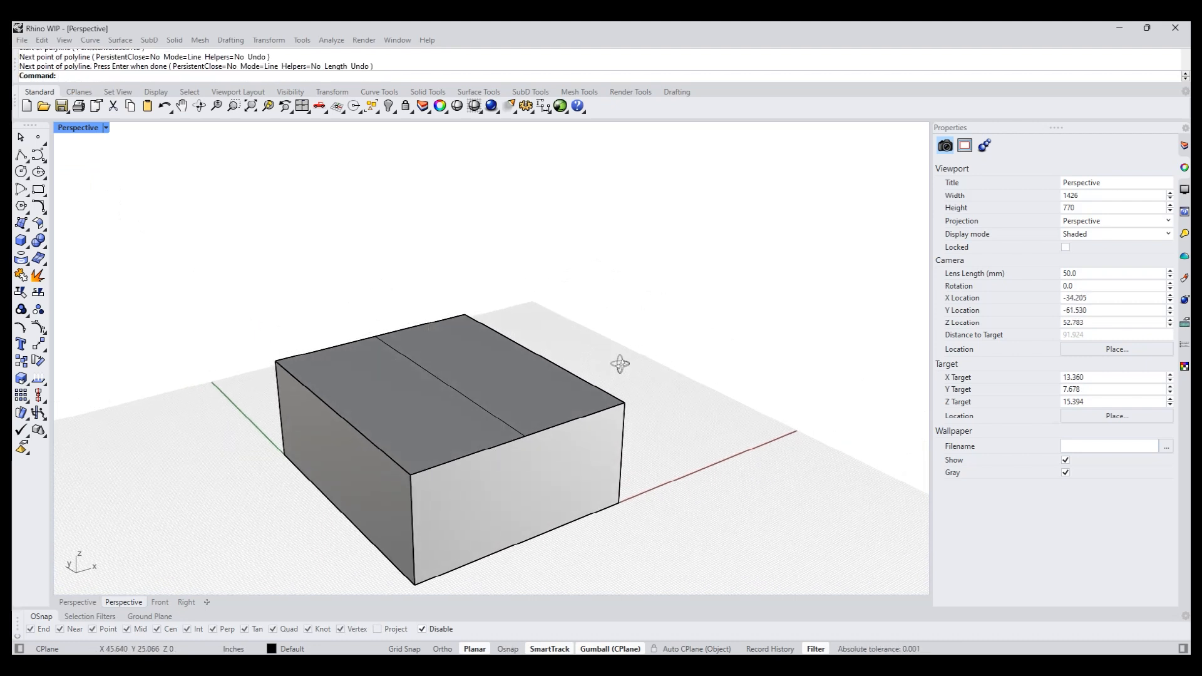
pyautogui.write('pp')
pyautogui.press('Return')
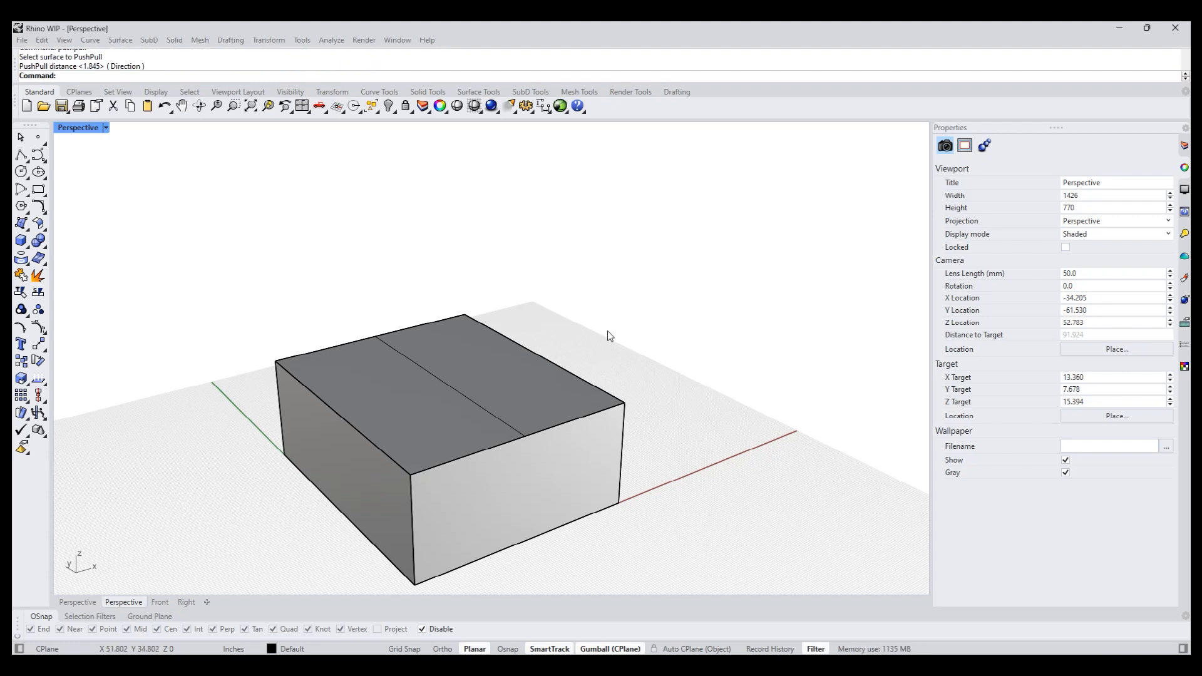
# Split the box's top face along the drawn line with SplitFace and select each half to check the split.
pyautogui.write('SplitFace')
pyautogui.press('Return')
pyautogui.click(506, 382)
pyautogui.press('Return')
pyautogui.write('c')
pyautogui.press('Return')
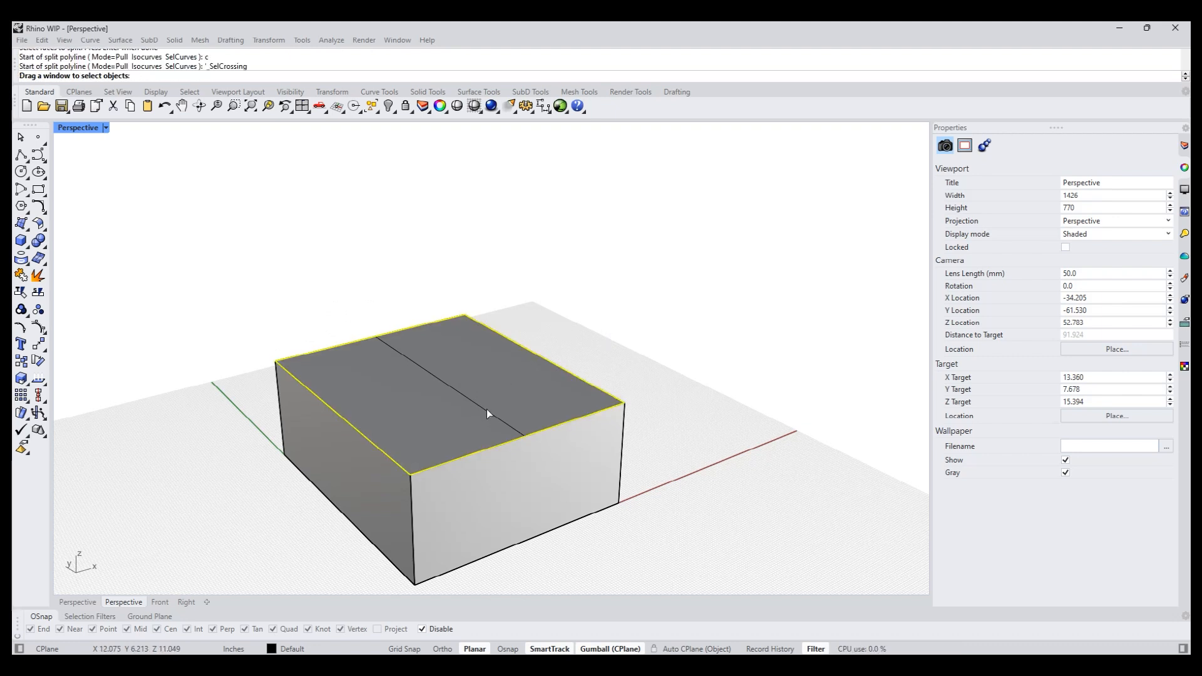
pyautogui.moveTo(487, 408); pyautogui.dragTo(486, 410)
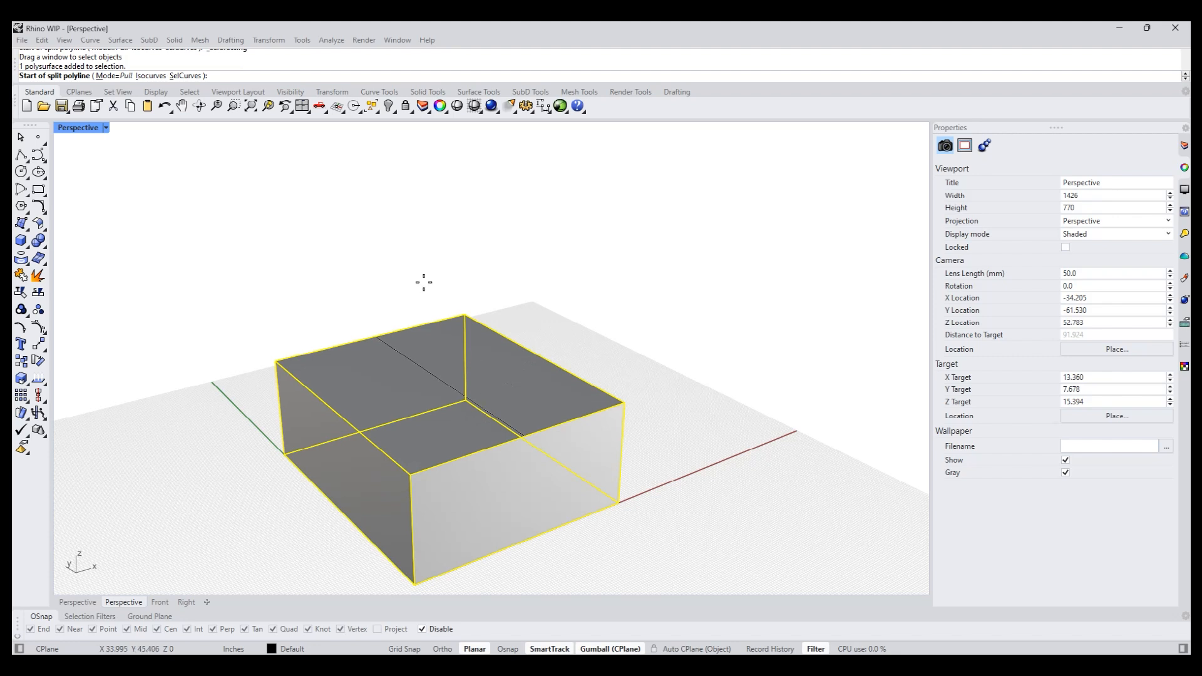
pyautogui.click(187, 76)
pyautogui.click(420, 368)
pyautogui.rightClick(297, 294)
pyautogui.moveTo(486, 411); pyautogui.dragTo(513, 397, button='right')
pyautogui.keyDown('ctrl'); pyautogui.keyDown('shift'); pyautogui.click(514, 397); pyautogui.keyUp('shift'); pyautogui.keyUp('ctrl')
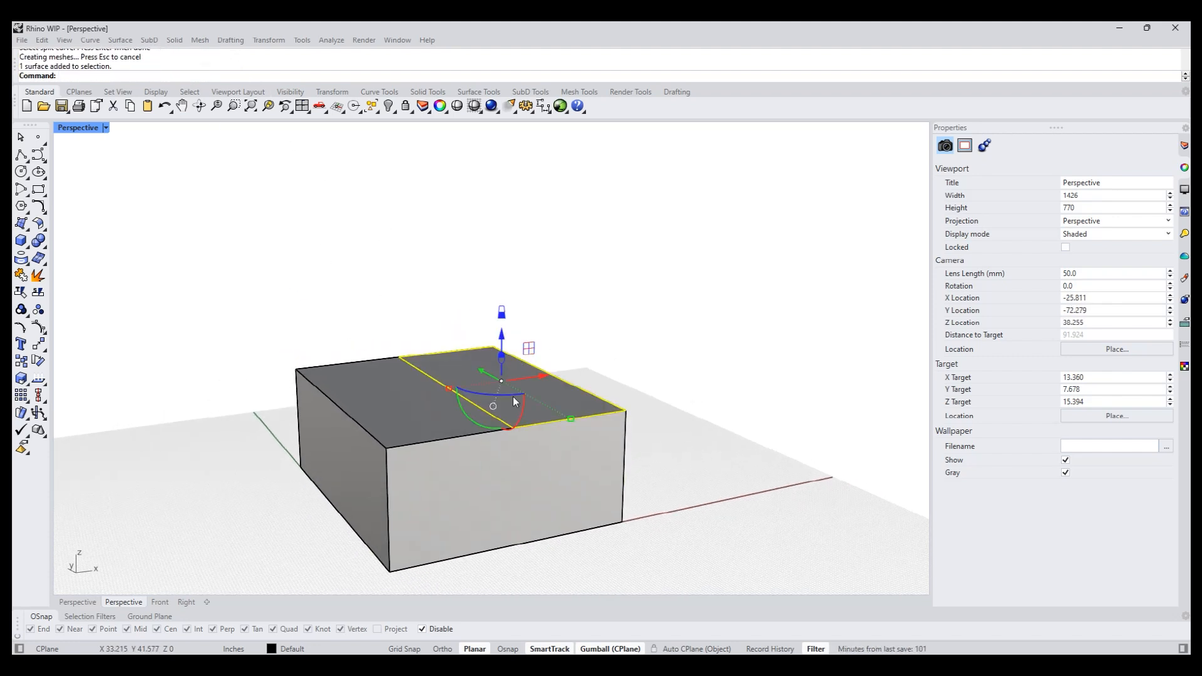
pyautogui.keyDown('ctrl'); pyautogui.keyDown('shift'); pyautogui.click(389, 412); pyautogui.keyUp('shift'); pyautogui.keyUp('ctrl')
pyautogui.click(424, 296)
# Raise the split edge in the middle of the top face straight up to form a gable roof.
pyautogui.keyDown('ctrl'); pyautogui.keyDown('shift'); pyautogui.click(437, 381); pyautogui.keyUp('shift'); pyautogui.keyUp('ctrl')
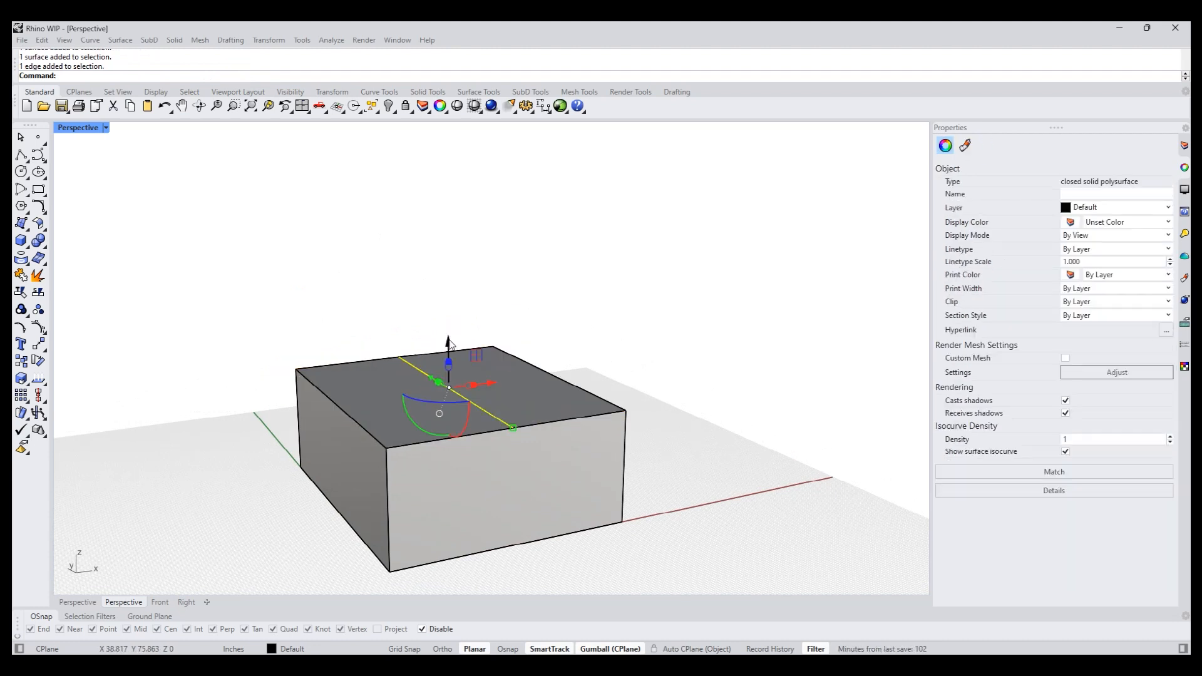
pyautogui.moveTo(449, 343); pyautogui.dragTo(447, 252)
pyautogui.click(317, 284)
pyautogui.moveTo(274, 275); pyautogui.dragTo(379, 287, button='right')
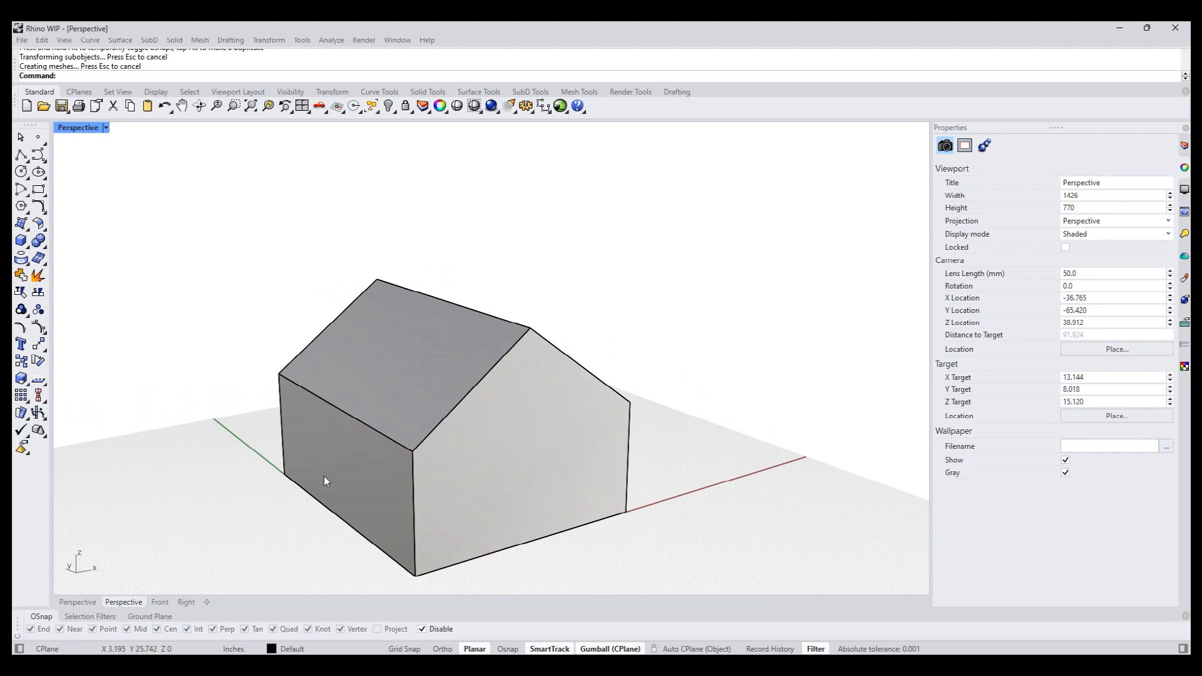
# Enable automatic CPlane alignment in Object mode and align the construction plane to the front gable wall.
pyautogui.keyDown('shift'); pyautogui.moveTo(496, 580); pyautogui.dragTo(546, 538, button='right'); pyautogui.keyUp('shift')
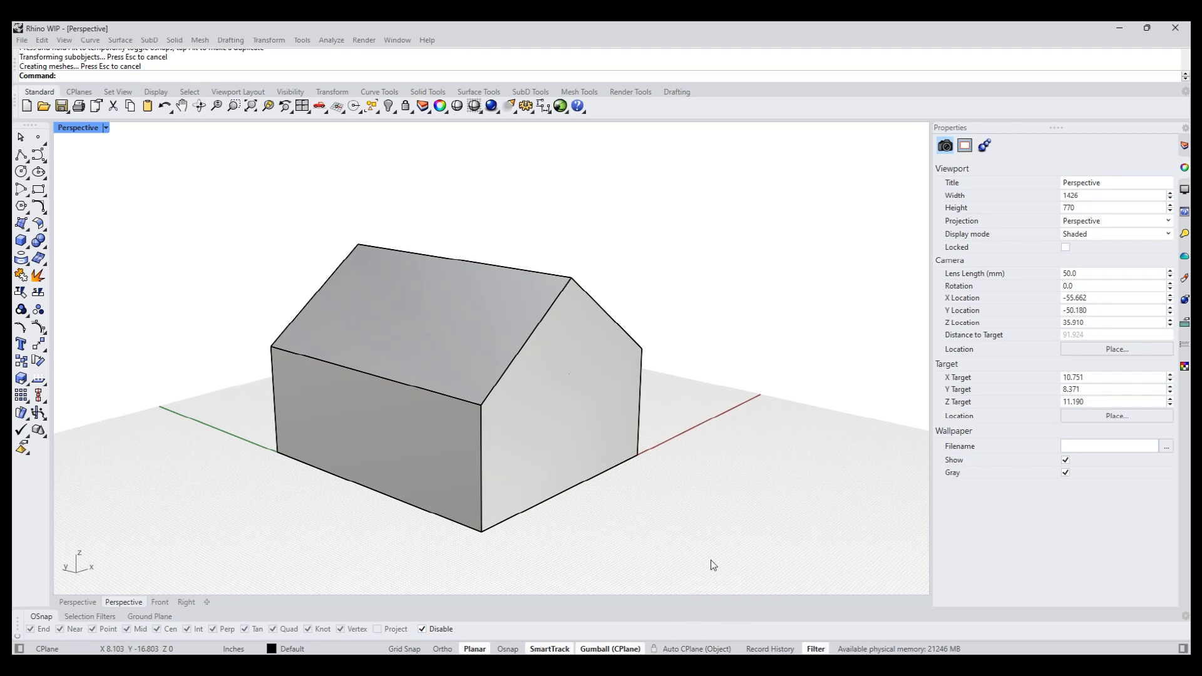
pyautogui.moveTo(690, 537); pyautogui.dragTo(632, 543, button='right')
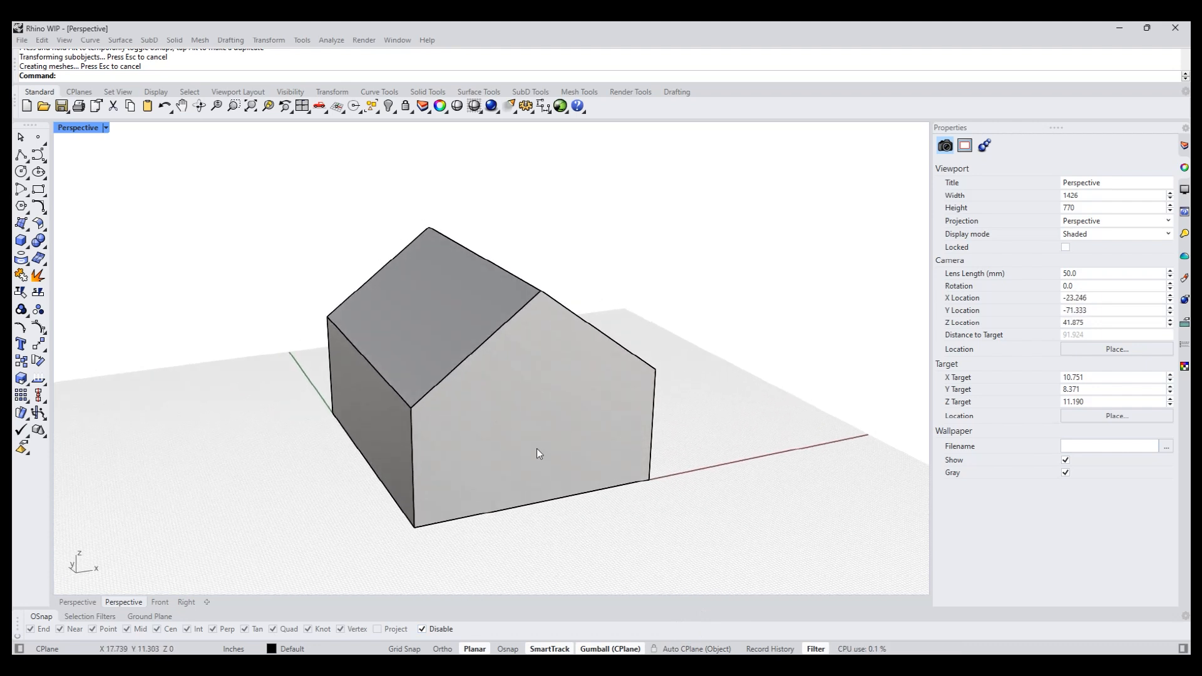
pyautogui.keyDown('ctrl'); pyautogui.keyDown('shift'); pyautogui.click(541, 433); pyautogui.keyUp('shift'); pyautogui.keyUp('ctrl')
pyautogui.click(666, 513)
pyautogui.click(697, 649)
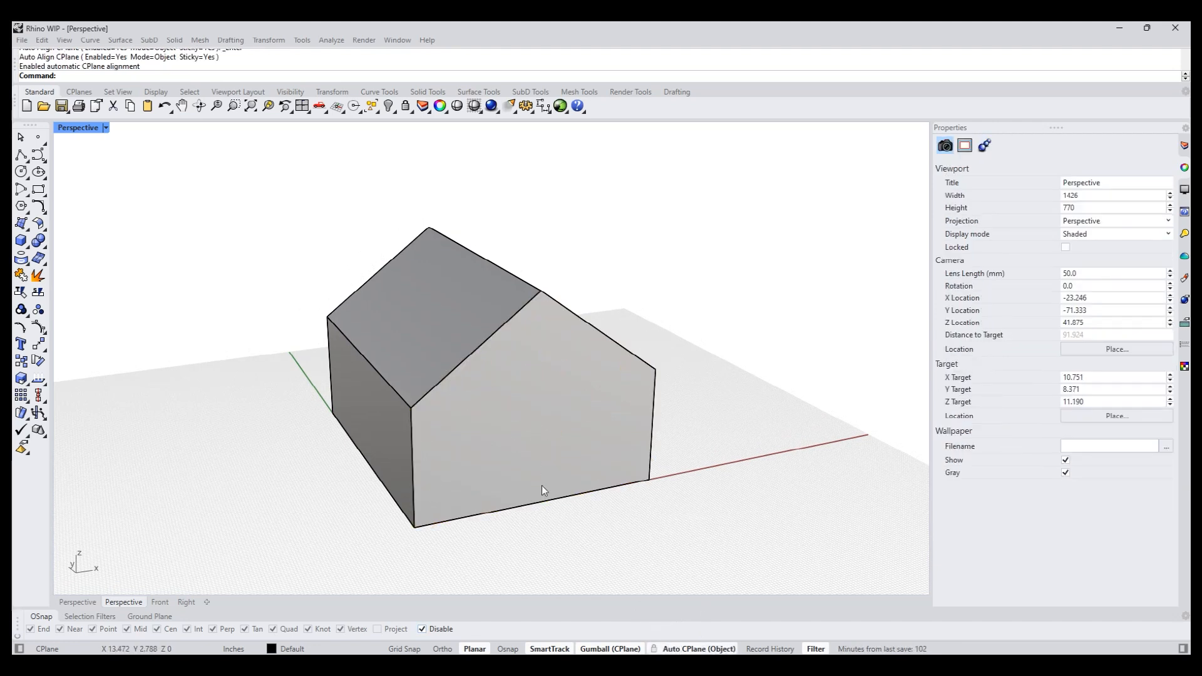
pyautogui.keyDown('ctrl'); pyautogui.keyDown('shift'); pyautogui.click(523, 451); pyautogui.keyUp('shift'); pyautogui.keyUp('ctrl')
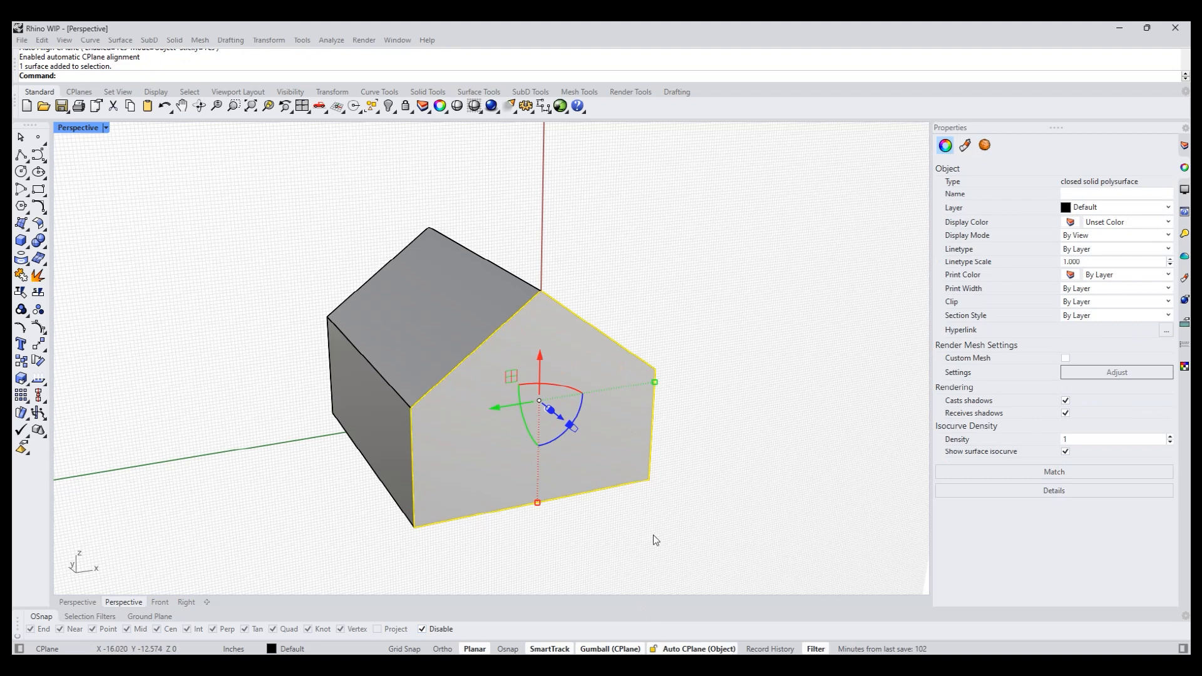
# Draw a door rectangle rising from the base edge in the middle of the front gable wall.
pyautogui.click(39, 190)
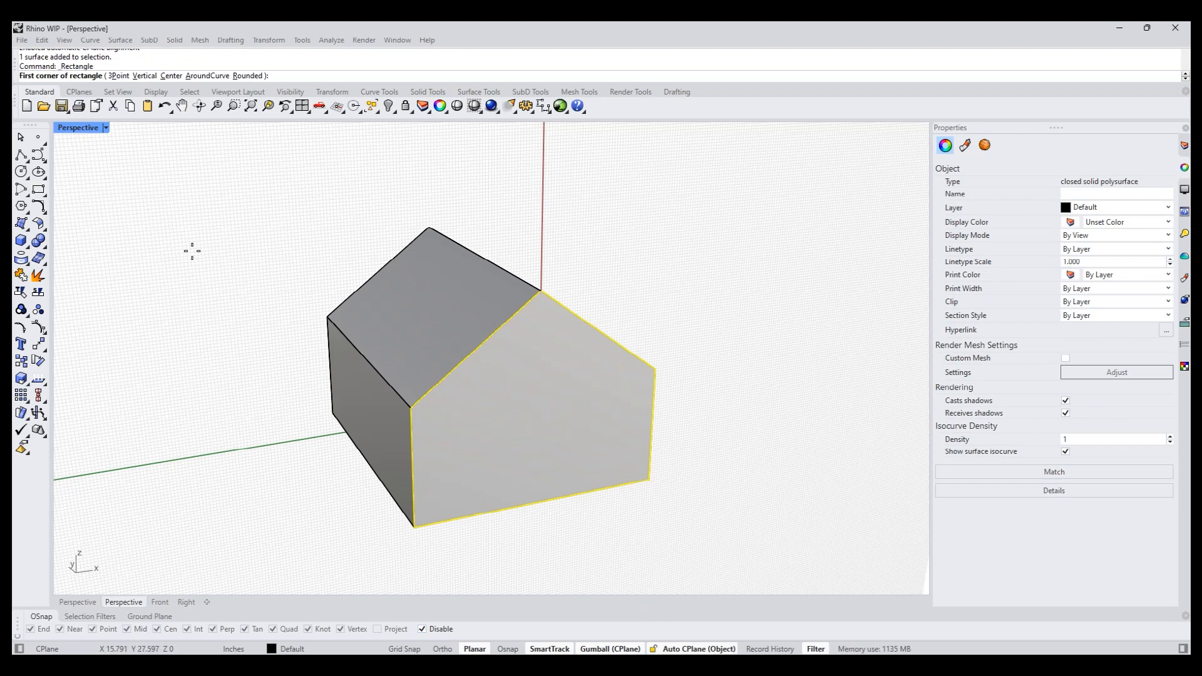
pyautogui.click(497, 511)
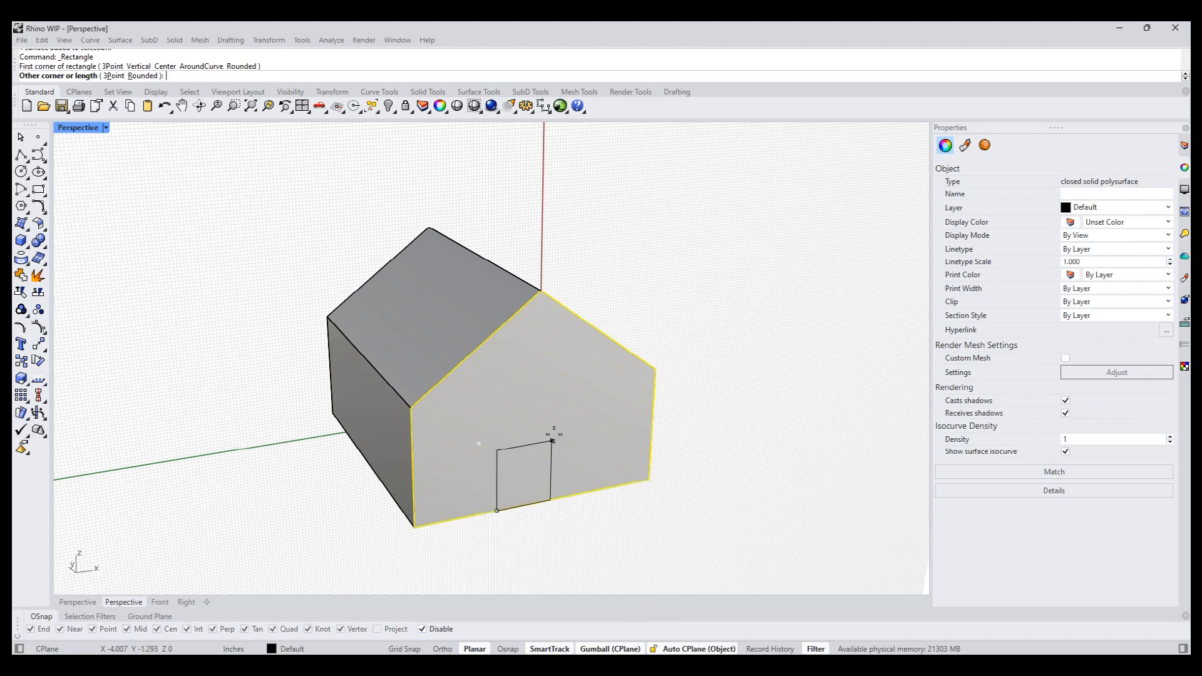
pyautogui.click(594, 412)
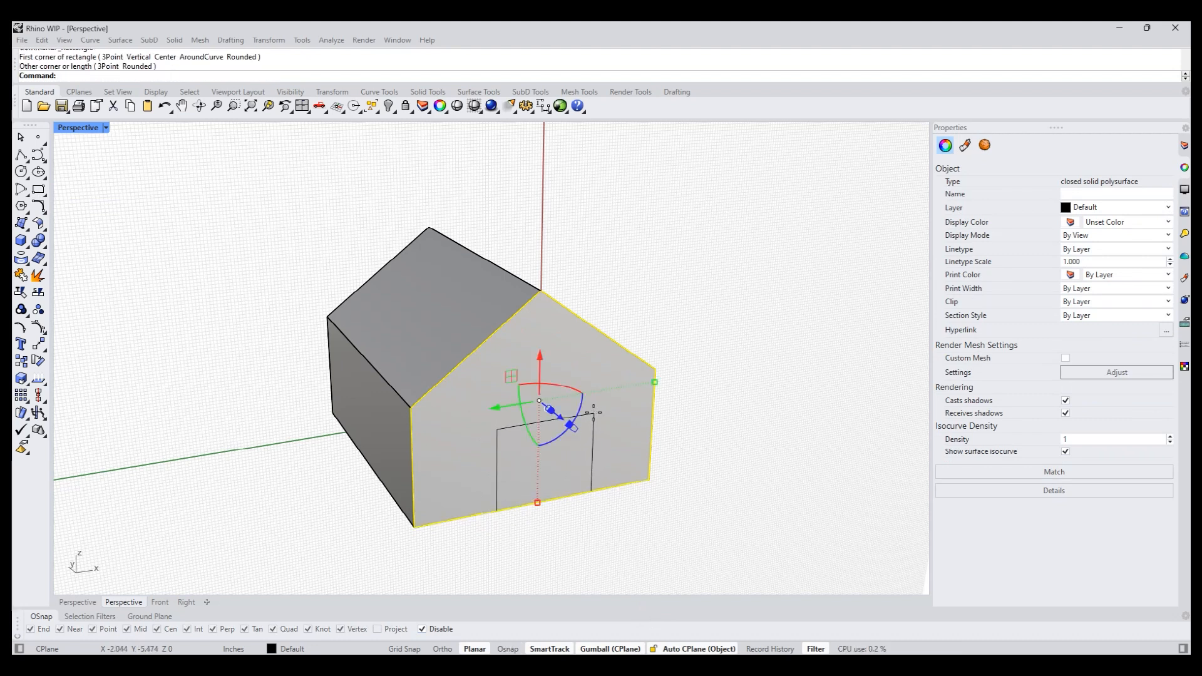
# Draw two upright window rectangles on the front gable wall, one on each side of the door outline.
pyautogui.press('Return')
pyautogui.click(442, 430)
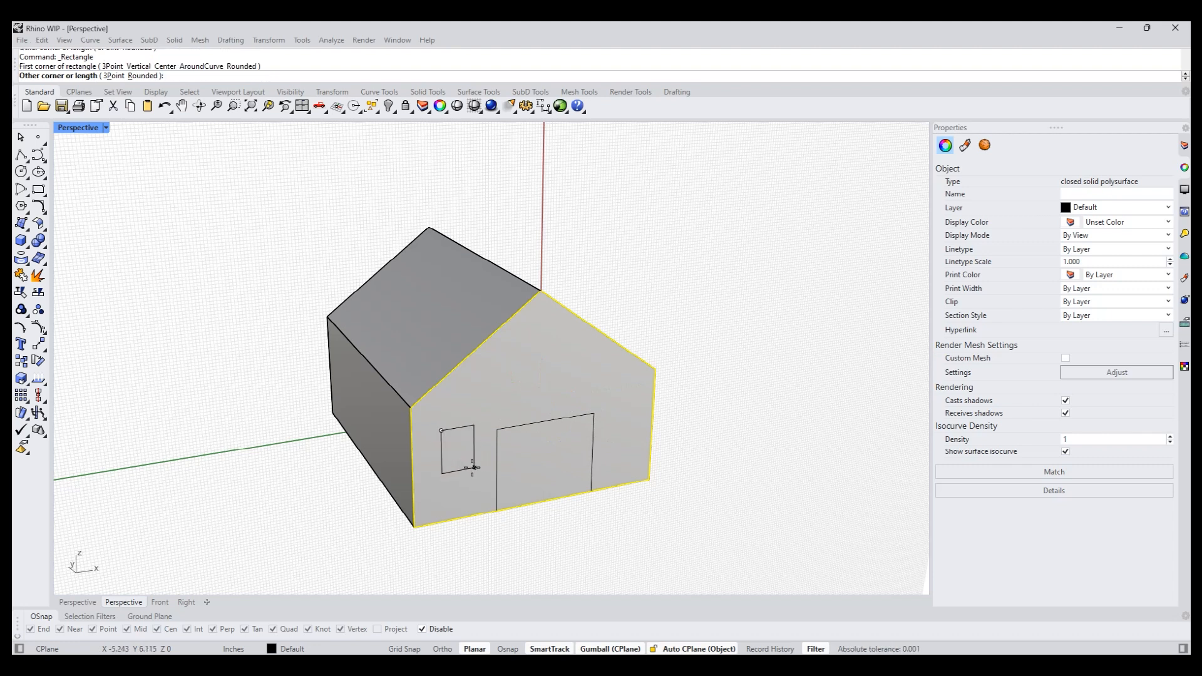
pyautogui.click(484, 482)
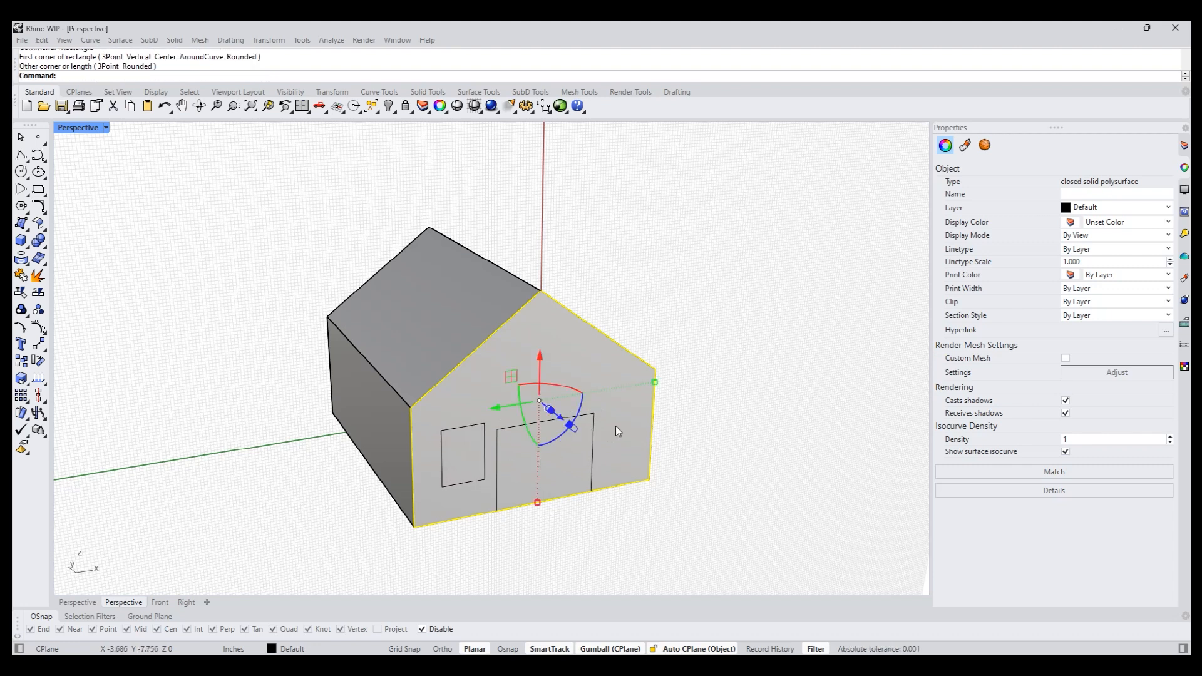
pyautogui.press('Return')
pyautogui.click(604, 395)
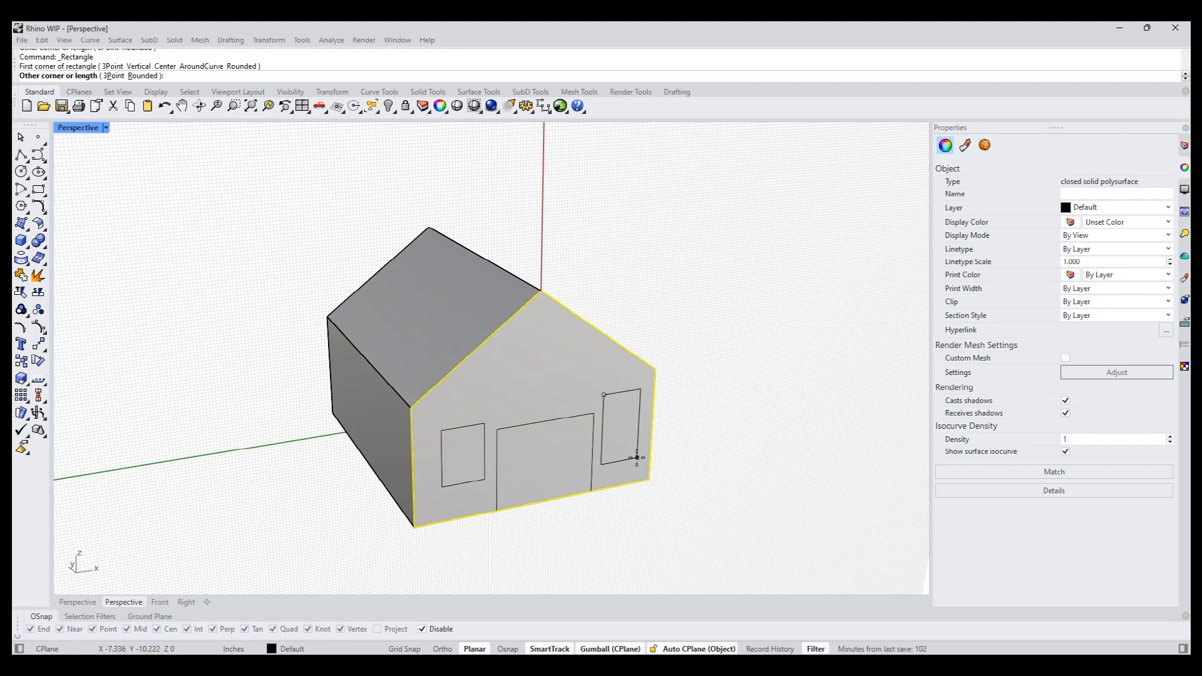
pyautogui.click(637, 457)
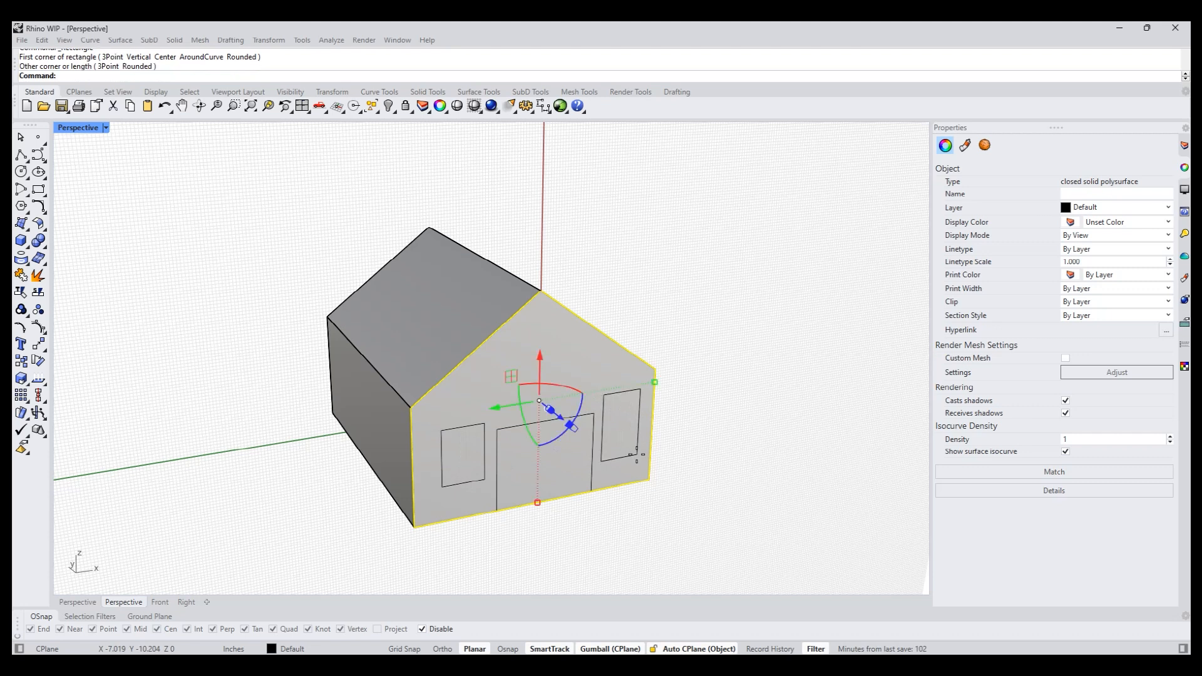
pyautogui.click(636, 497)
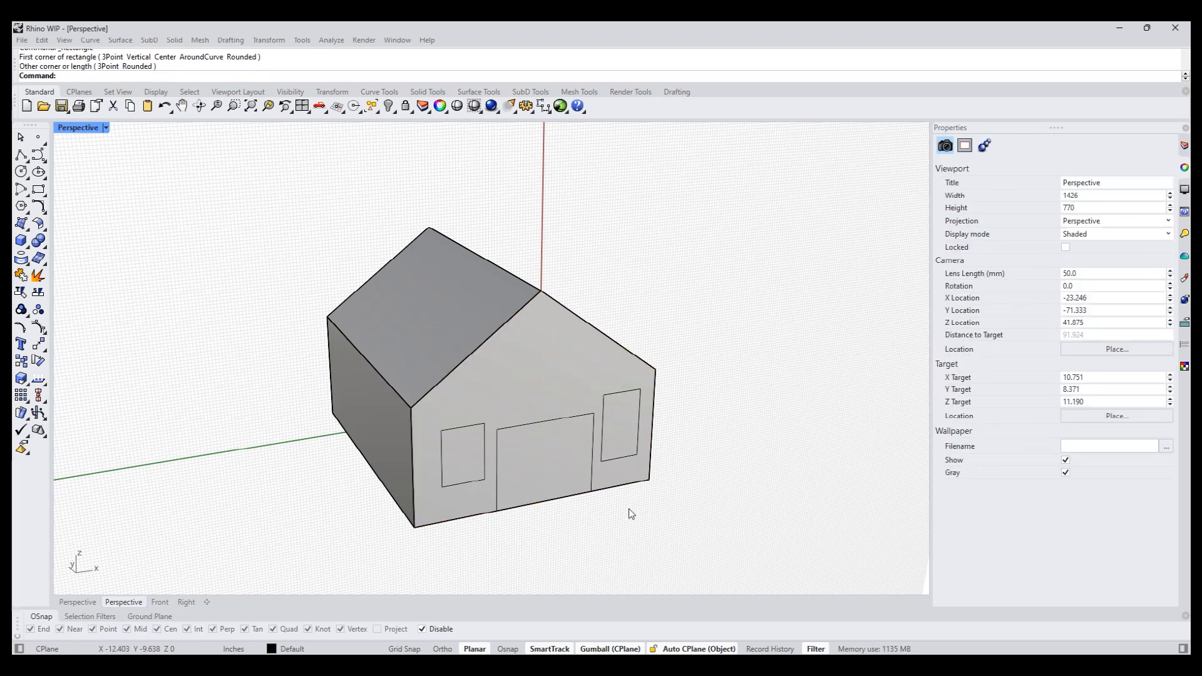
# Recess the left window region about 0.615 inches into the front wall with PushPull.
pyautogui.write('pp')
pyautogui.press('Return')
pyautogui.scroll(2, 467, 476)
pyautogui.click(468, 468)
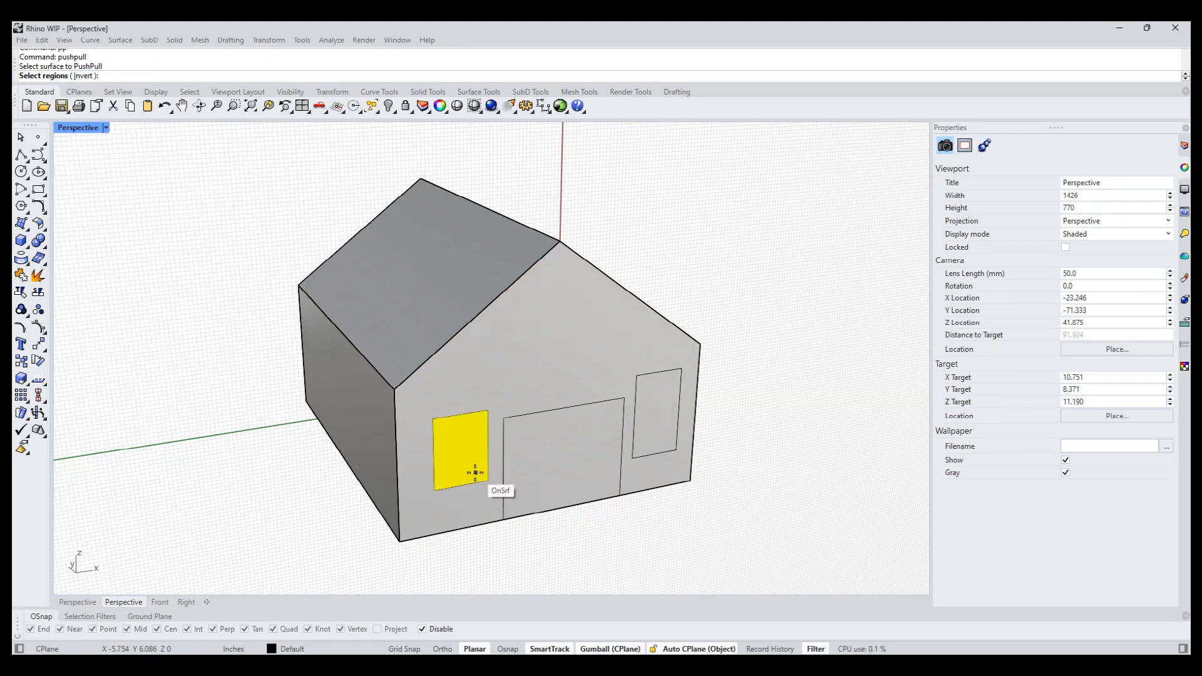
pyautogui.click(472, 474)
pyautogui.press('Return')
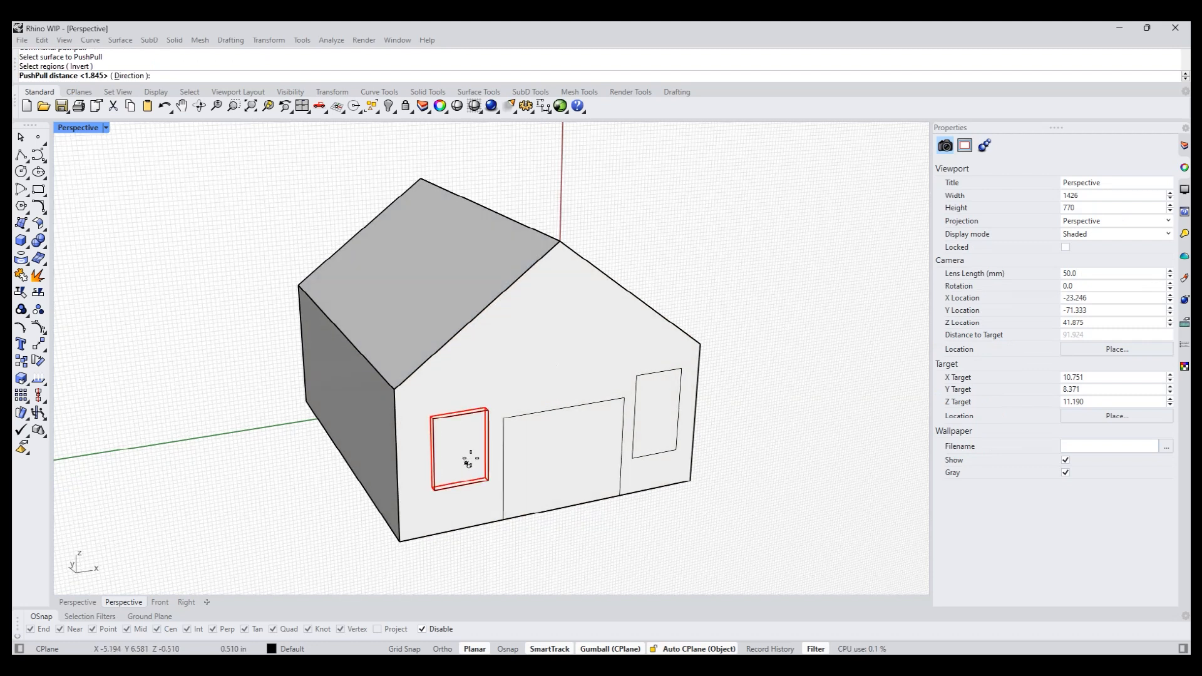
pyautogui.press('Return')
# PushPull the right window region into the front wall by the same 0.615 inches.
pyautogui.press('Return')
pyautogui.click(662, 440)
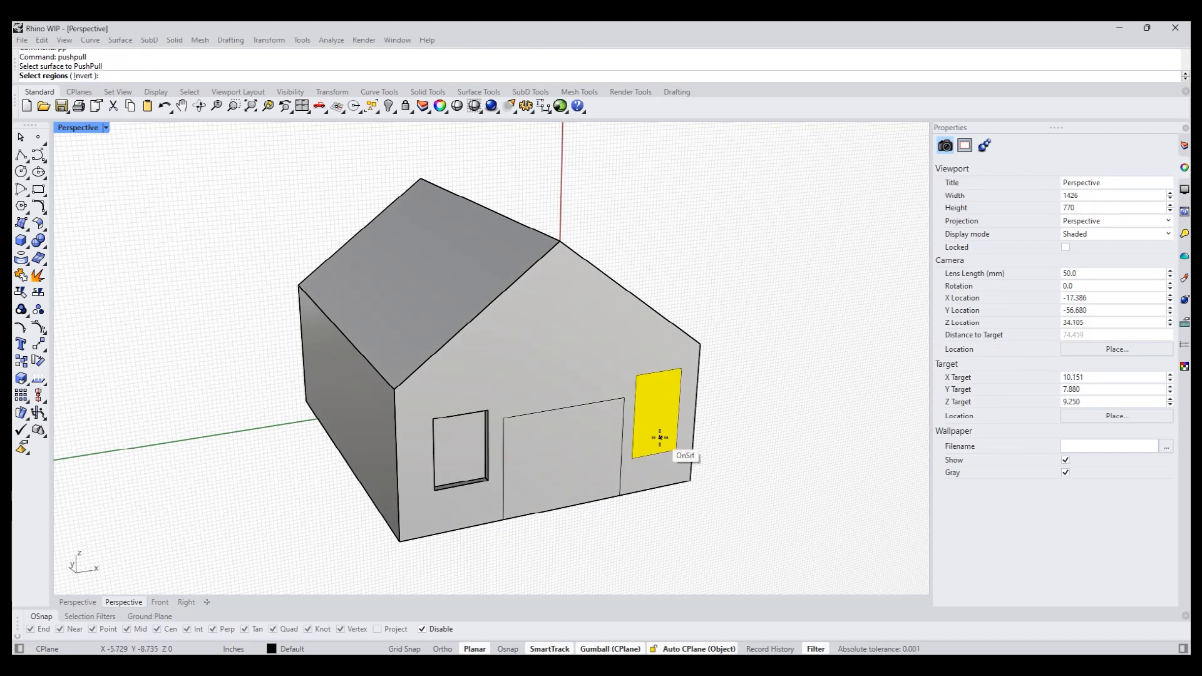
pyautogui.click(660, 437)
pyautogui.press('Return')
pyautogui.press('Return')
# Recess the door region into the front wall by the same 0.615-inch PushPull distance.
pyautogui.press('Return')
pyautogui.click(539, 471)
pyautogui.press('Return')
pyautogui.press('Return')
pyautogui.moveTo(559, 491); pyautogui.dragTo(601, 540, button='right')
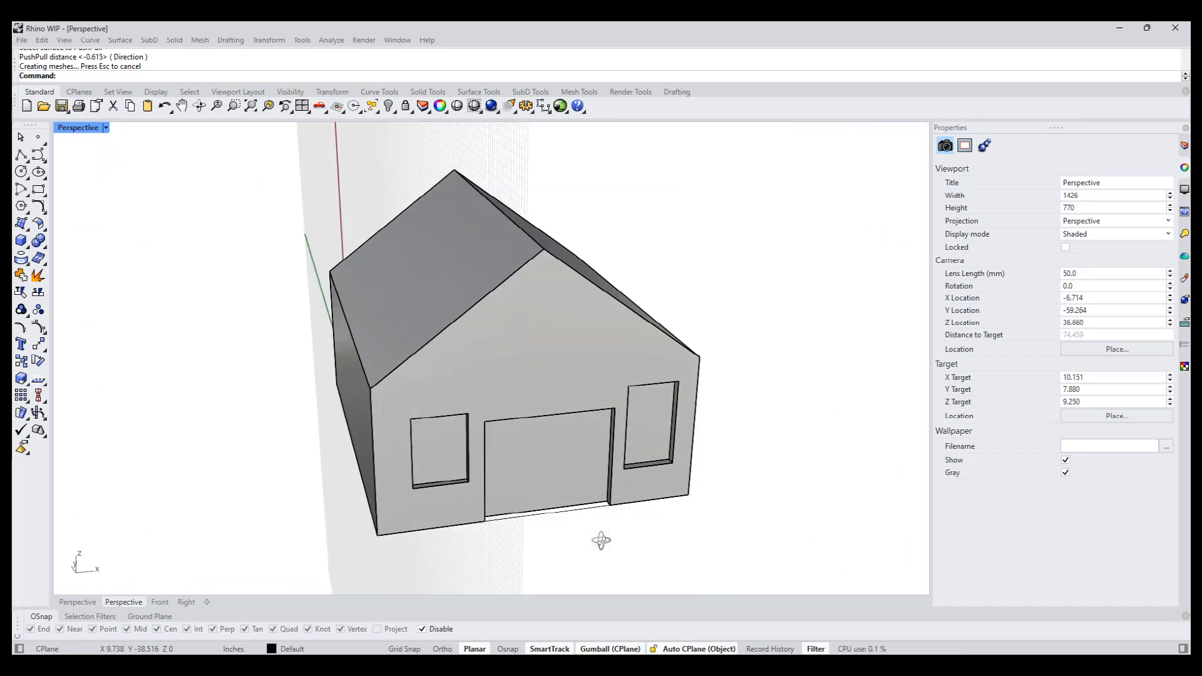
# Try to scale and move the left roof face perpendicular to its slope with the gumball, and undo both changes.
pyautogui.keyDown('ctrl'); pyautogui.keyDown('shift'); pyautogui.click(432, 287); pyautogui.keyUp('shift'); pyautogui.keyUp('ctrl')
pyautogui.keyDown('shift'); pyautogui.moveTo(462, 284); pyautogui.dragTo(420, 294, button='right'); pyautogui.keyUp('shift')
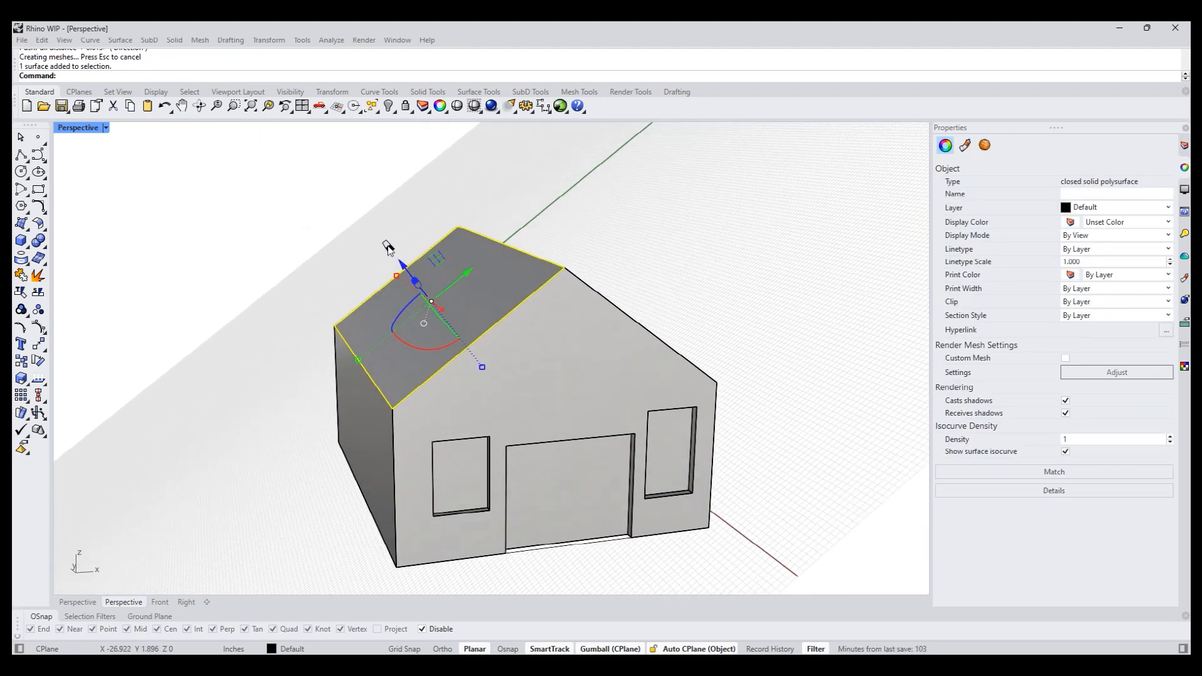
pyautogui.hotkey('ctrl', 'z')
pyautogui.moveTo(344, 268); pyautogui.dragTo(328, 264, button='right')
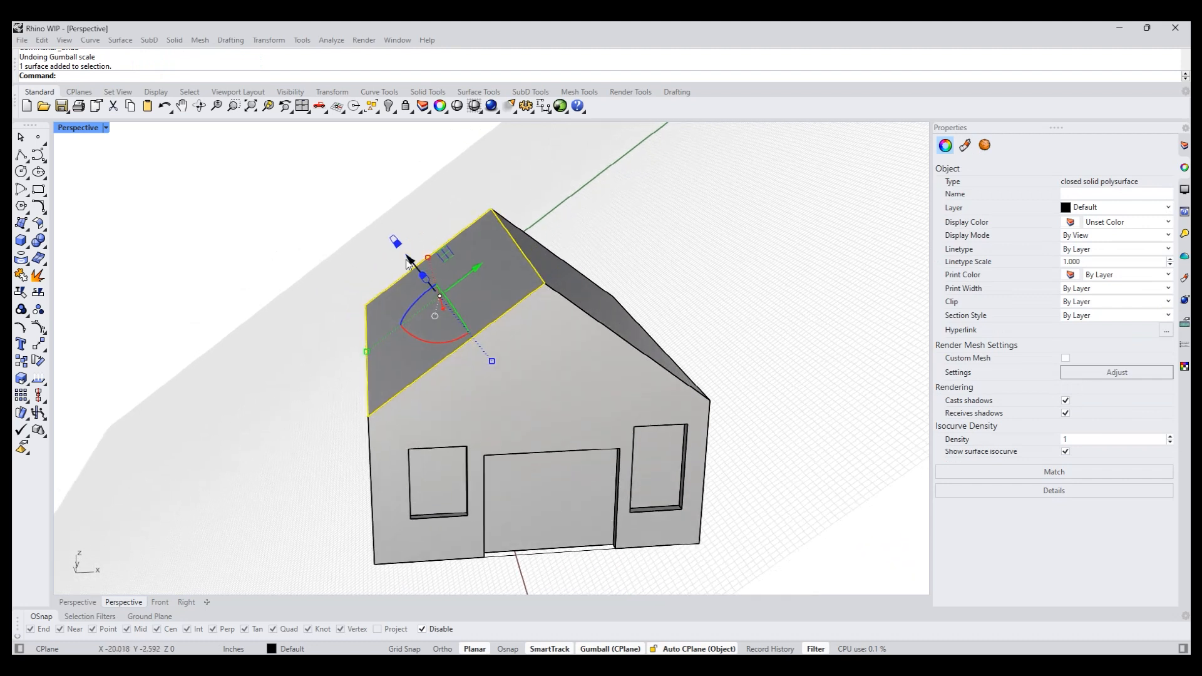
pyautogui.moveTo(408, 256); pyautogui.dragTo(365, 203)
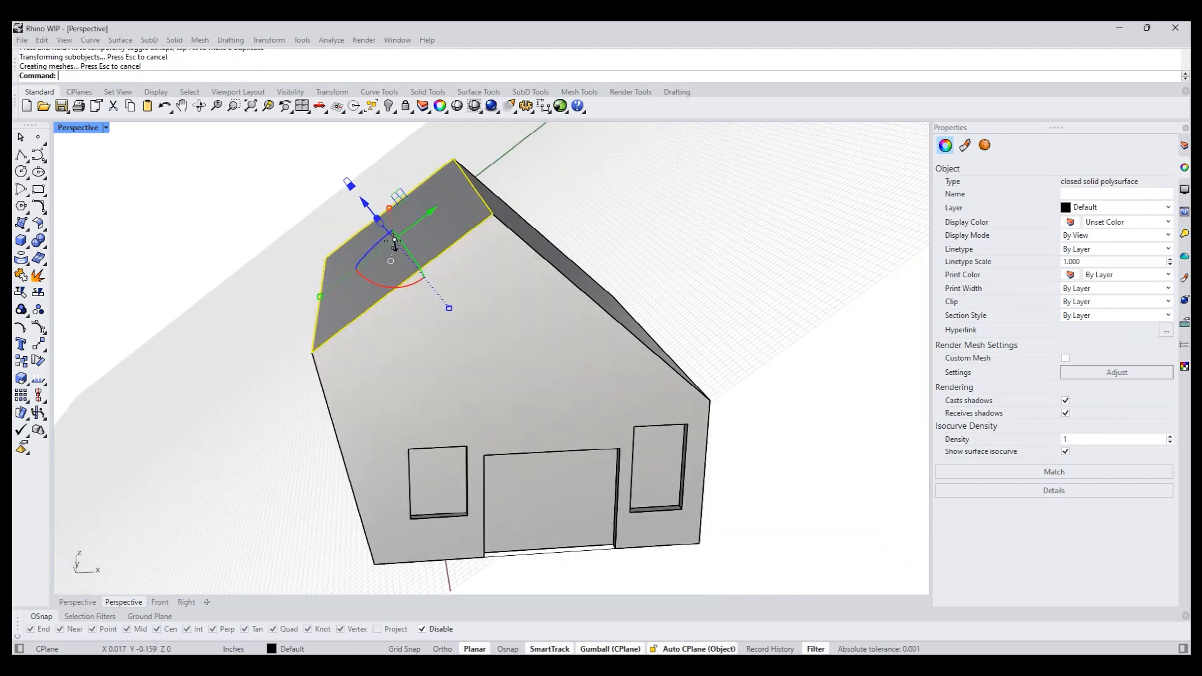
pyautogui.hotkey('ctrl', 'z')
pyautogui.press('Escape')
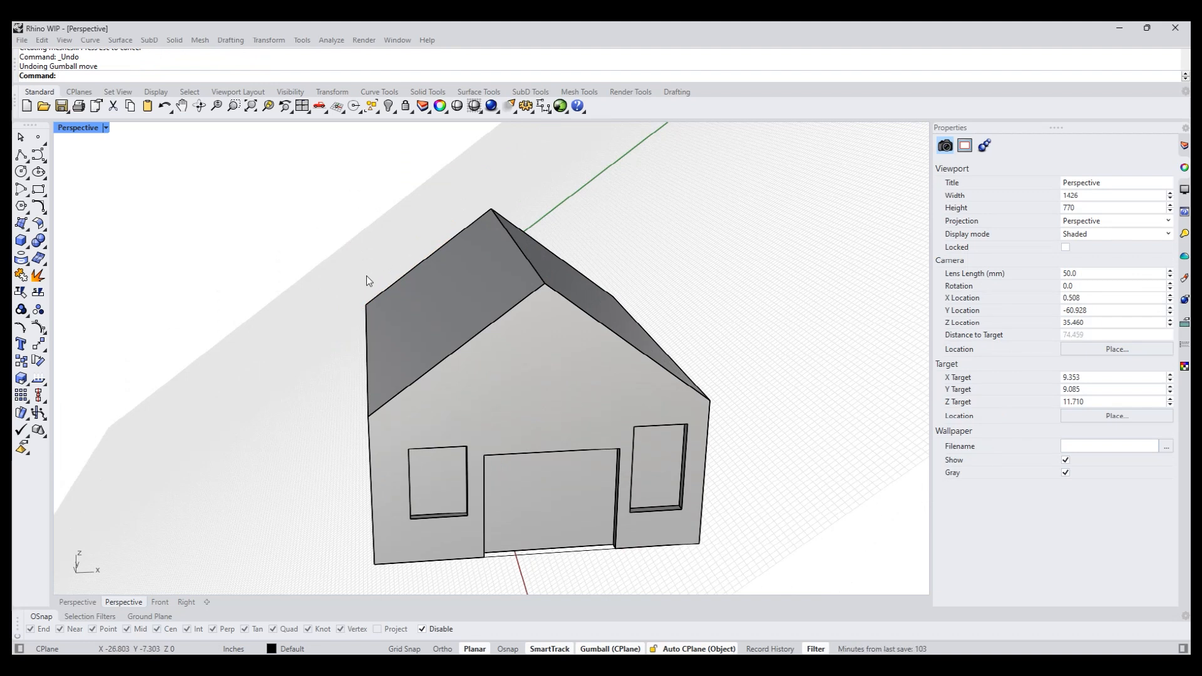
# Extend the left roof face outward along its normal with the gumball, keeping the adjoining walls in plane.
pyautogui.keyDown('ctrl'); pyautogui.keyDown('shift'); pyautogui.click(407, 302); pyautogui.keyUp('shift'); pyautogui.keyUp('ctrl')
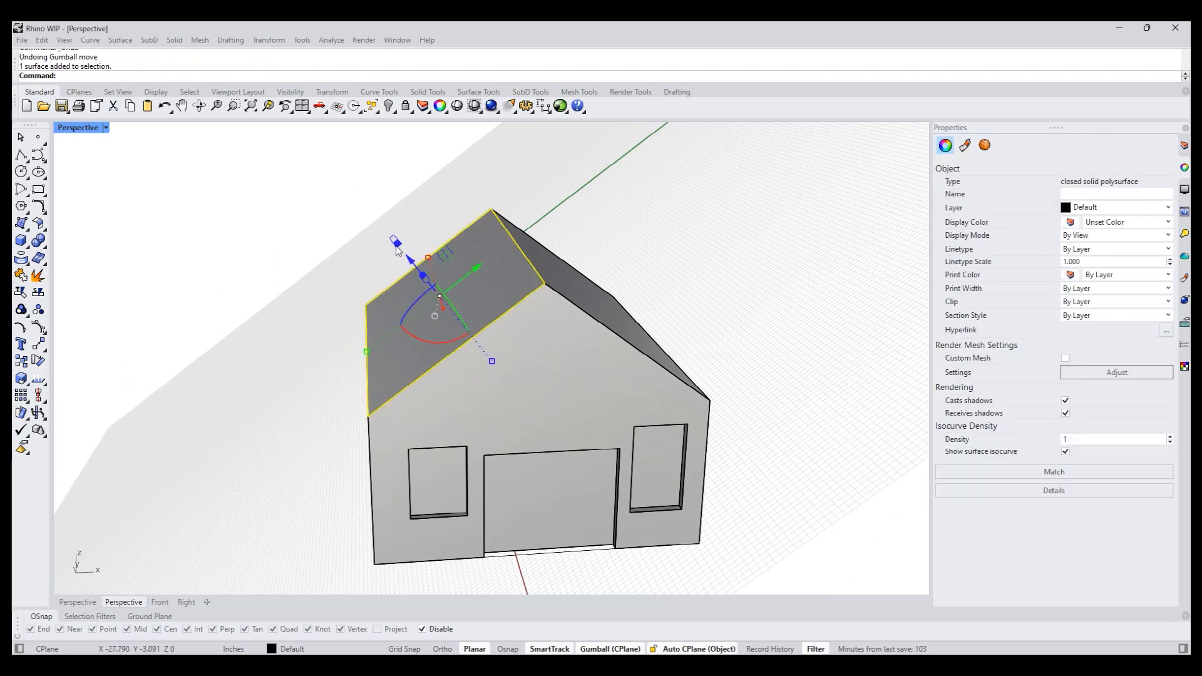
pyautogui.moveTo(409, 257); pyautogui.dragTo(344, 222)
pyautogui.moveTo(344, 222); pyautogui.dragTo(282, 328, button='right')
pyautogui.click(651, 213)
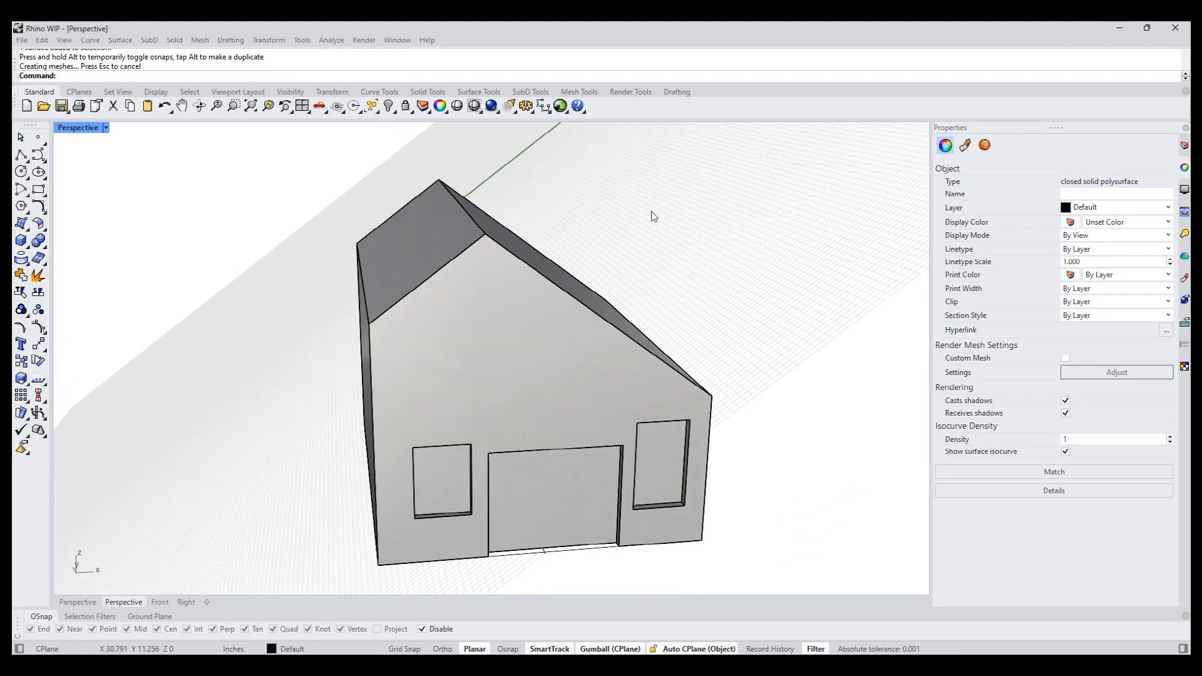
pyautogui.moveTo(652, 213); pyautogui.dragTo(587, 227, button='right')
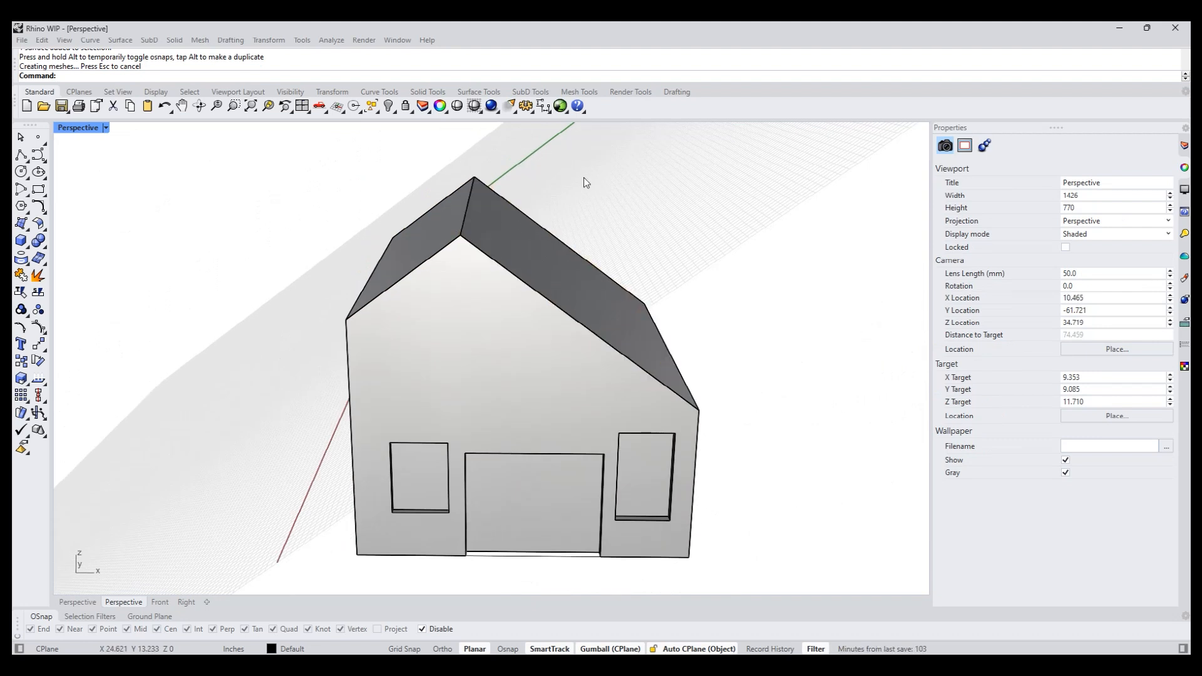
pyautogui.keyDown('shift'); pyautogui.moveTo(583, 181); pyautogui.dragTo(623, 274, button='right'); pyautogui.keyUp('shift')
pyautogui.moveTo(683, 341)
pyautogui.mouseDown(button='right')
pyautogui.moveTo(652, 328)
pyautogui.moveTo(703, 348)
pyautogui.mouseUp(button='right')
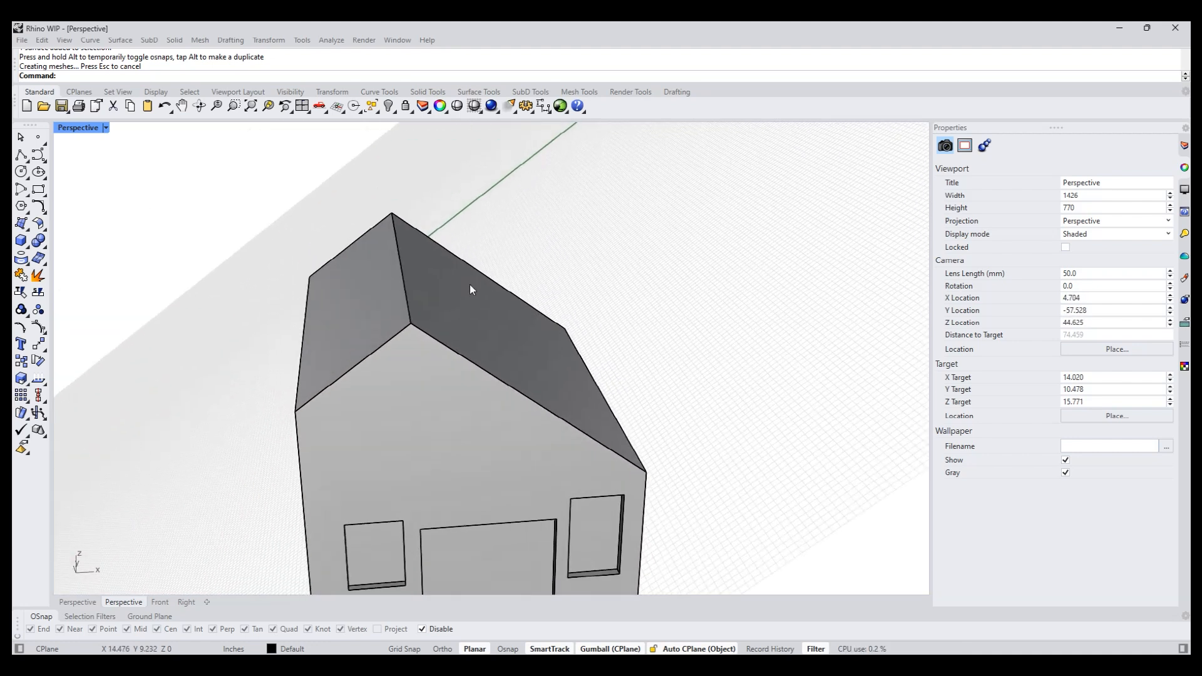
# Move the roof's ridge edge sideways toward the middle of the house.
pyautogui.keyDown('ctrl'); pyautogui.keyDown('shift'); pyautogui.click(407, 306); pyautogui.keyUp('shift'); pyautogui.keyUp('ctrl')
pyautogui.moveTo(402, 269); pyautogui.dragTo(462, 293)
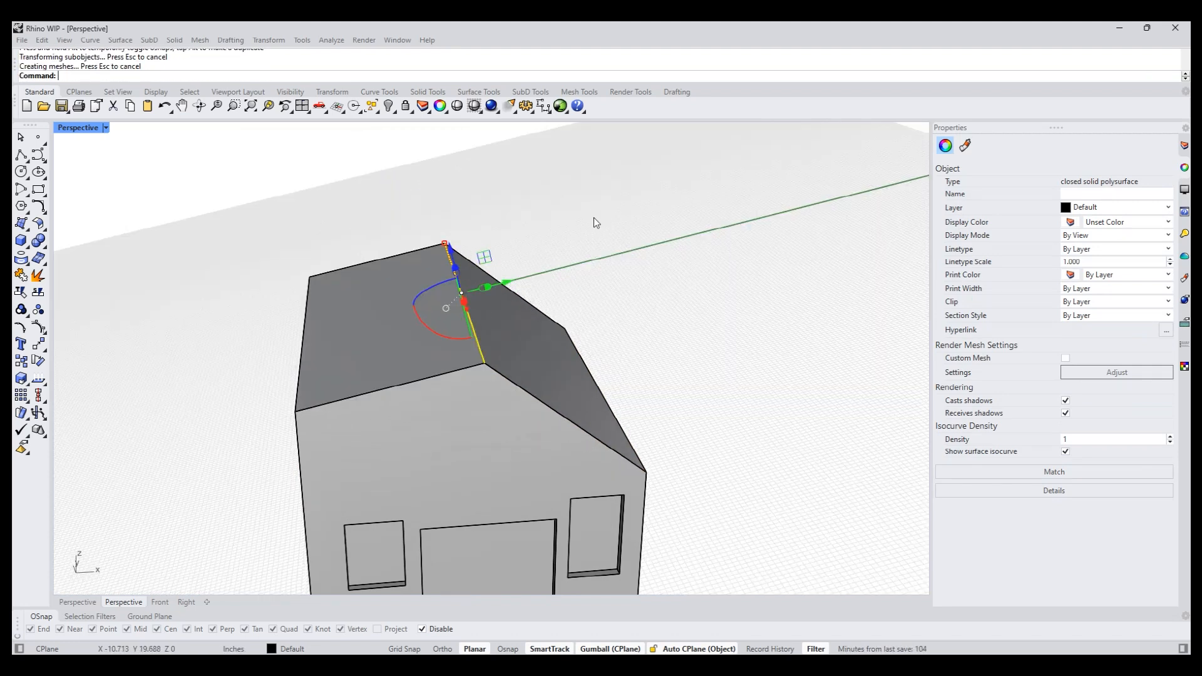
pyautogui.click(603, 216)
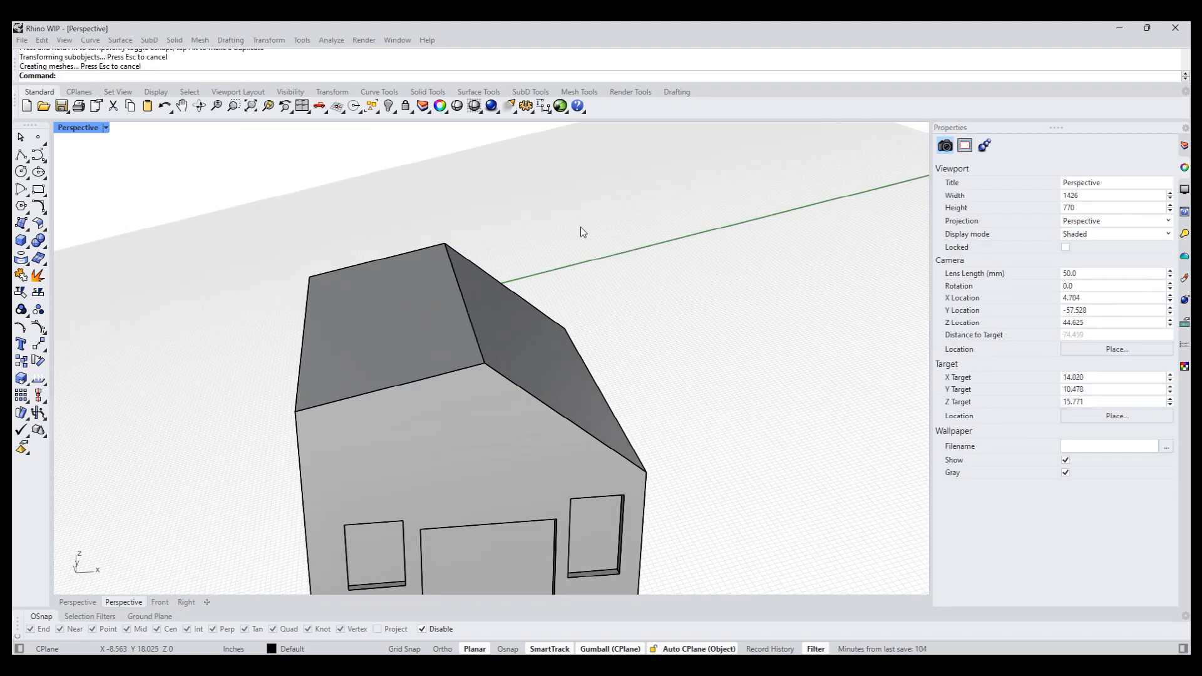
# Disable automatic CPlane alignment and move the left eave edge straight down to restore the roof's slope.
pyautogui.keyDown('ctrl'); pyautogui.keyDown('shift'); pyautogui.click(299, 352); pyautogui.keyUp('shift'); pyautogui.keyUp('ctrl')
pyautogui.moveTo(307, 329); pyautogui.dragTo(323, 301, button='right')
pyautogui.click(699, 648)
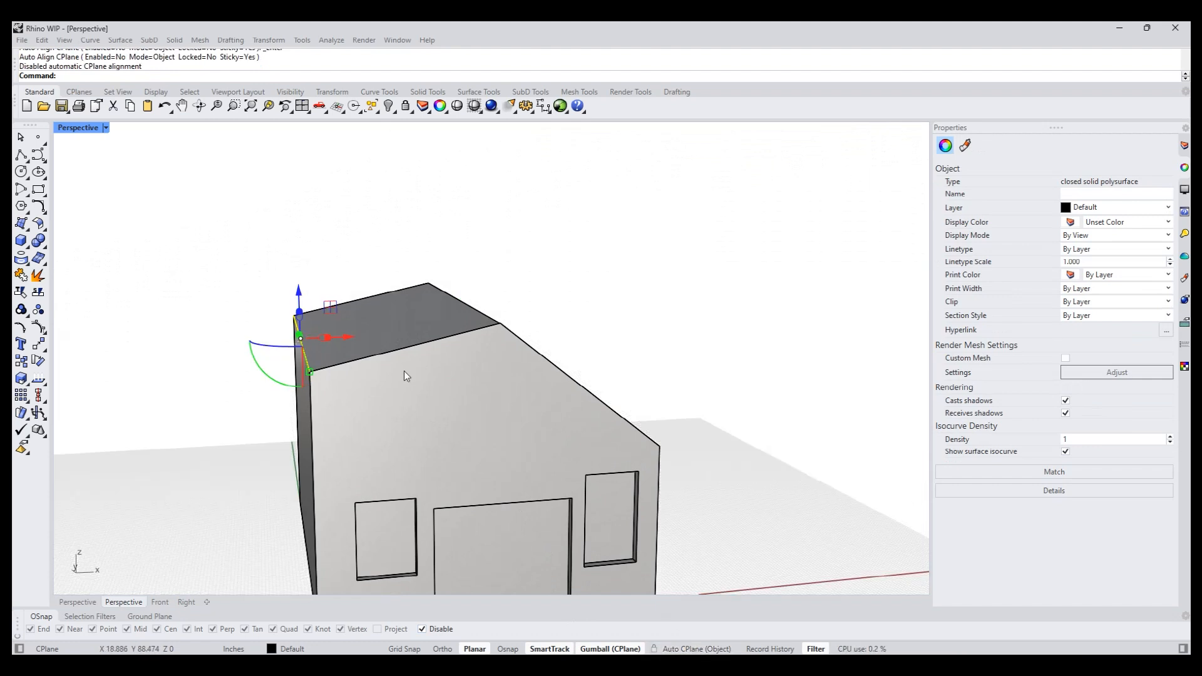
pyautogui.moveTo(300, 296); pyautogui.dragTo(295, 401)
pyautogui.click(160, 318)
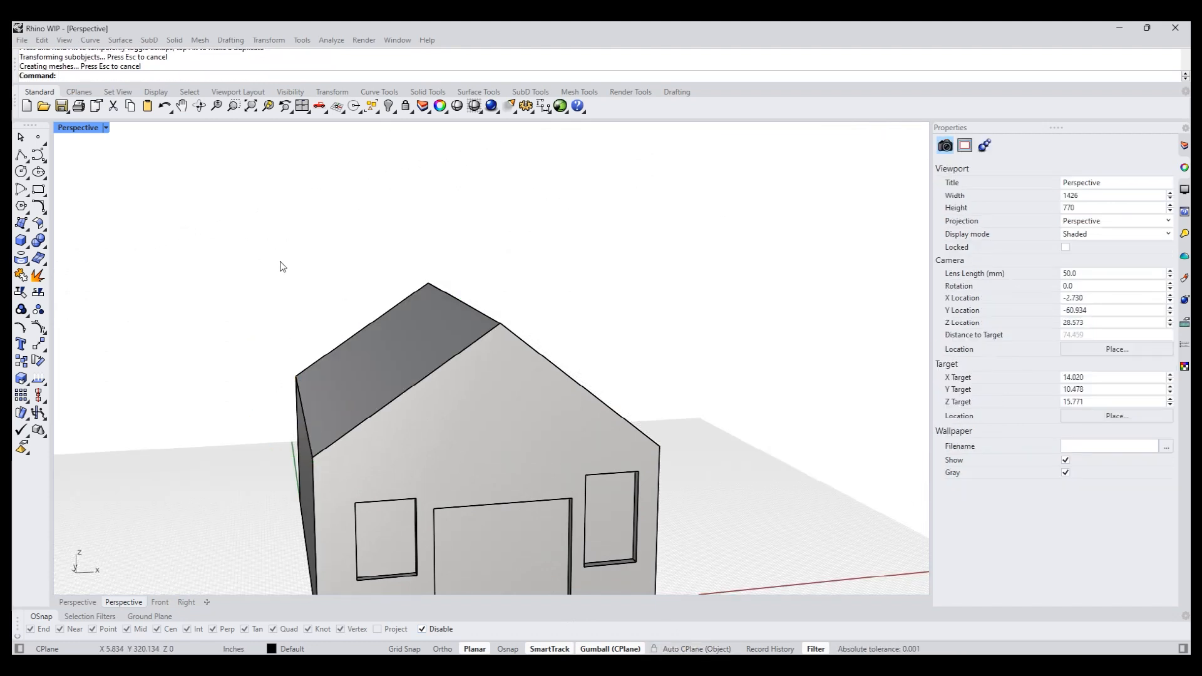
# Try to PushPull the left roof slope outward in Extend mode.
pyautogui.keyDown('shift'); pyautogui.moveTo(280, 261); pyautogui.dragTo(243, 268, button='right'); pyautogui.keyUp('shift')
pyautogui.write('Pp')
pyautogui.press('Return')
pyautogui.click(329, 341)
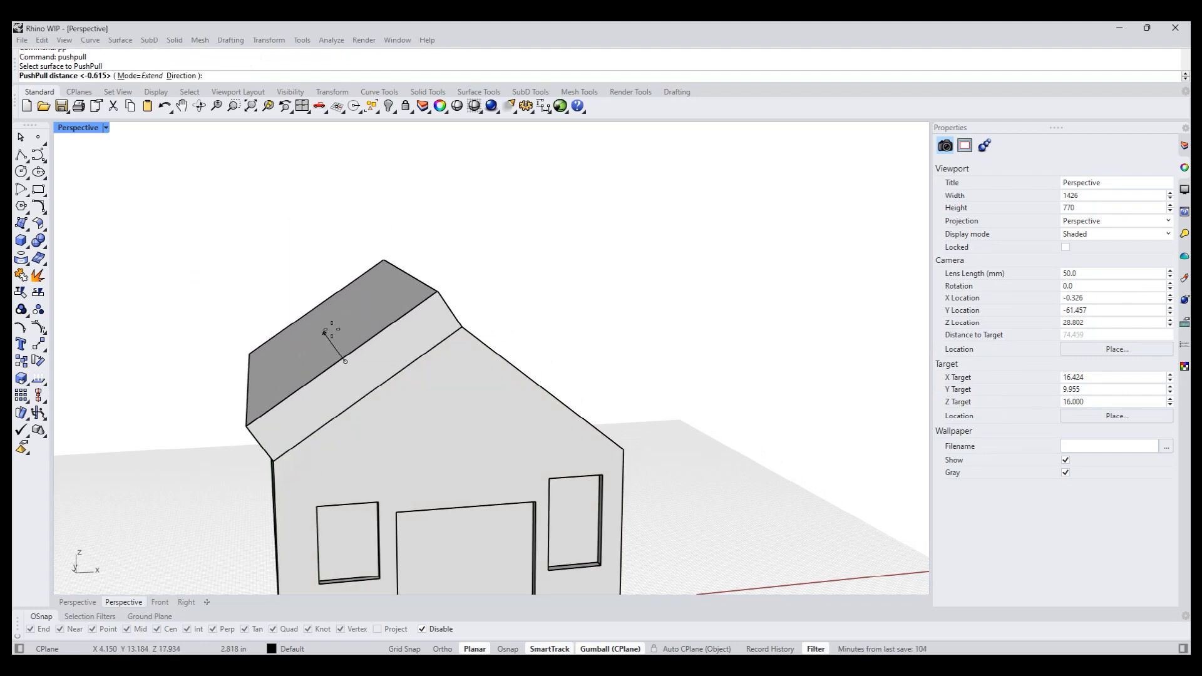
pyautogui.press('Escape')
# Re-enable automatic CPlane alignment, try extending the left roof face outward with the gumball, and undo the extension.
pyautogui.moveTo(284, 297)
pyautogui.mouseDown(button='right')
pyautogui.moveTo(336, 350)
pyautogui.moveTo(263, 290)
pyautogui.moveTo(300, 303)
pyautogui.mouseUp(button='right')
pyautogui.keyDown('ctrl'); pyautogui.keyDown('shift'); pyautogui.click(343, 357); pyautogui.keyUp('shift'); pyautogui.keyUp('ctrl')
pyautogui.click(685, 648)
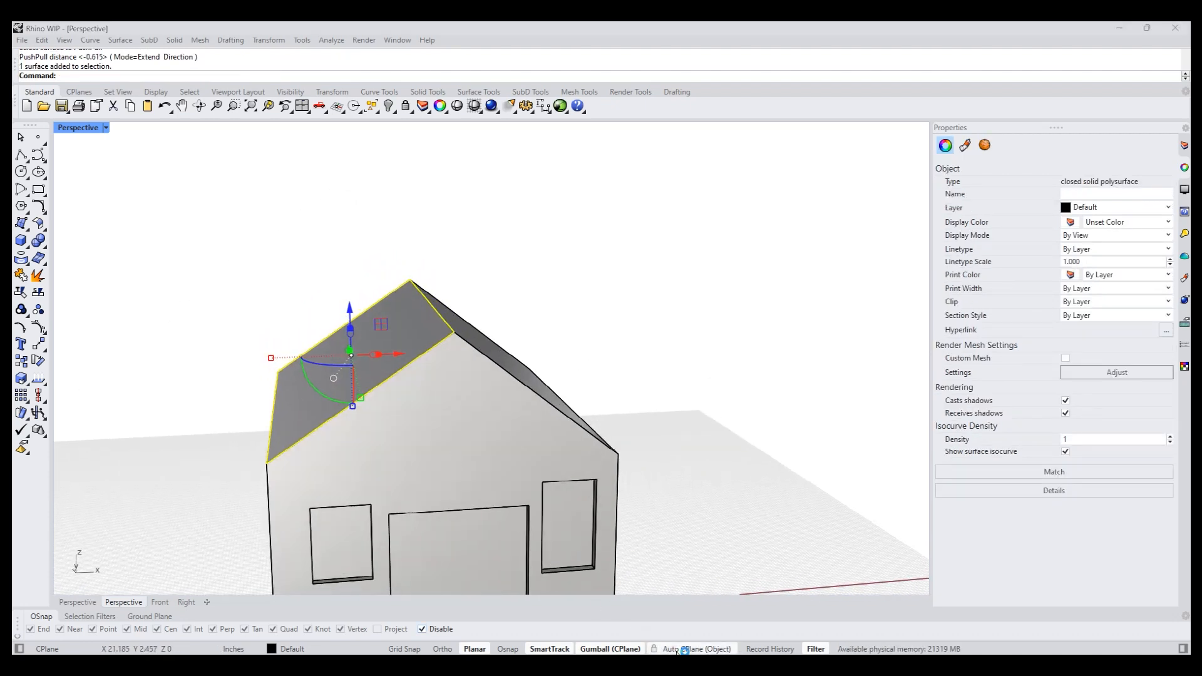
pyautogui.moveTo(309, 299); pyautogui.dragTo(234, 242)
pyautogui.moveTo(234, 242); pyautogui.dragTo(408, 411, button='right')
pyautogui.hotkey('ctrl', 'z')
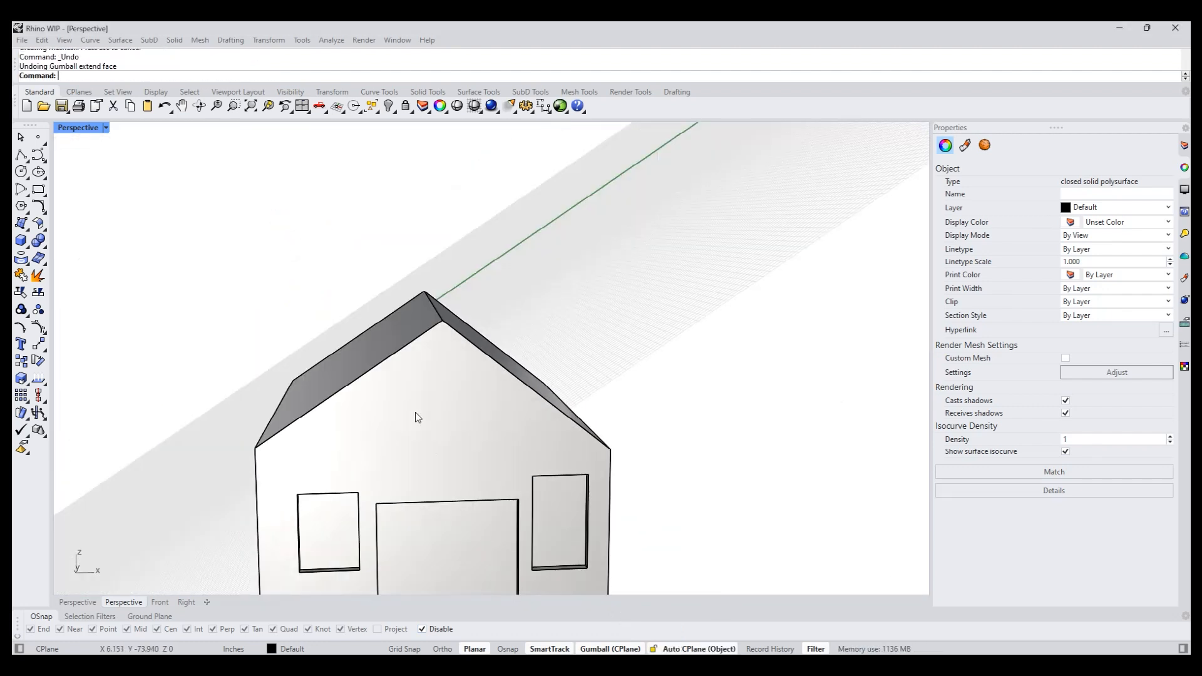
# Delete all objects in the scene.
pyautogui.scroll(-5, 717, 404)
pyautogui.keyDown('shift'); pyautogui.moveTo(716, 404); pyautogui.dragTo(614, 407, button='right'); pyautogui.keyUp('shift')
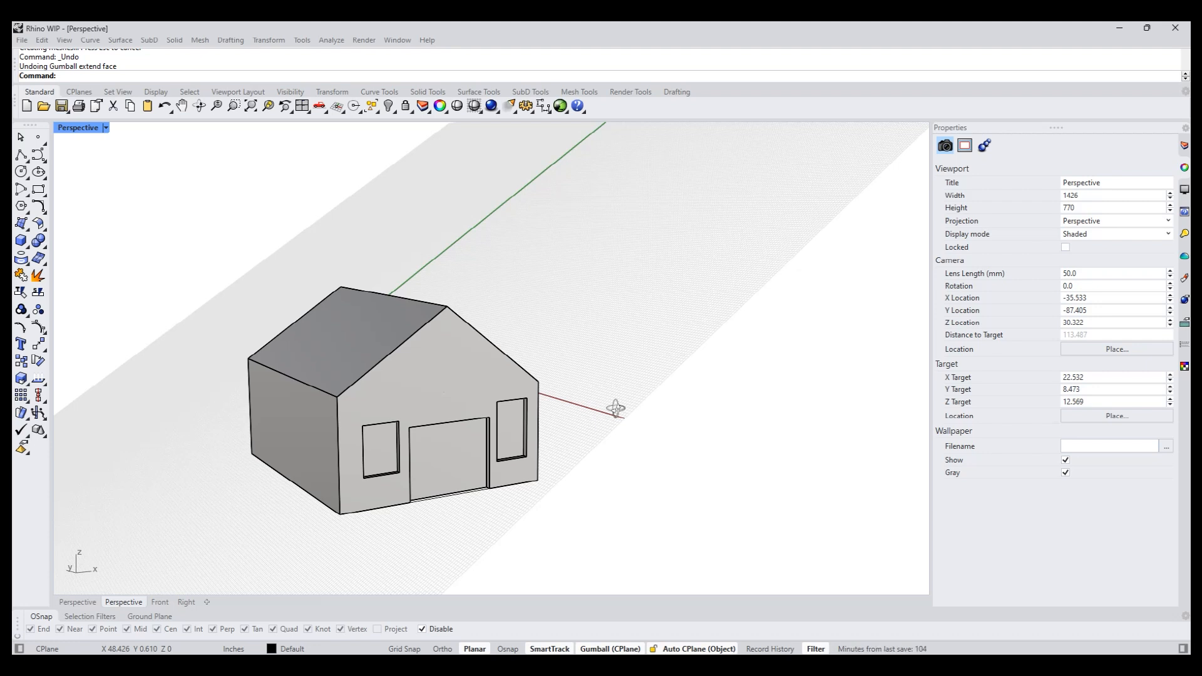
pyautogui.moveTo(616, 408); pyautogui.dragTo(564, 457, button='right')
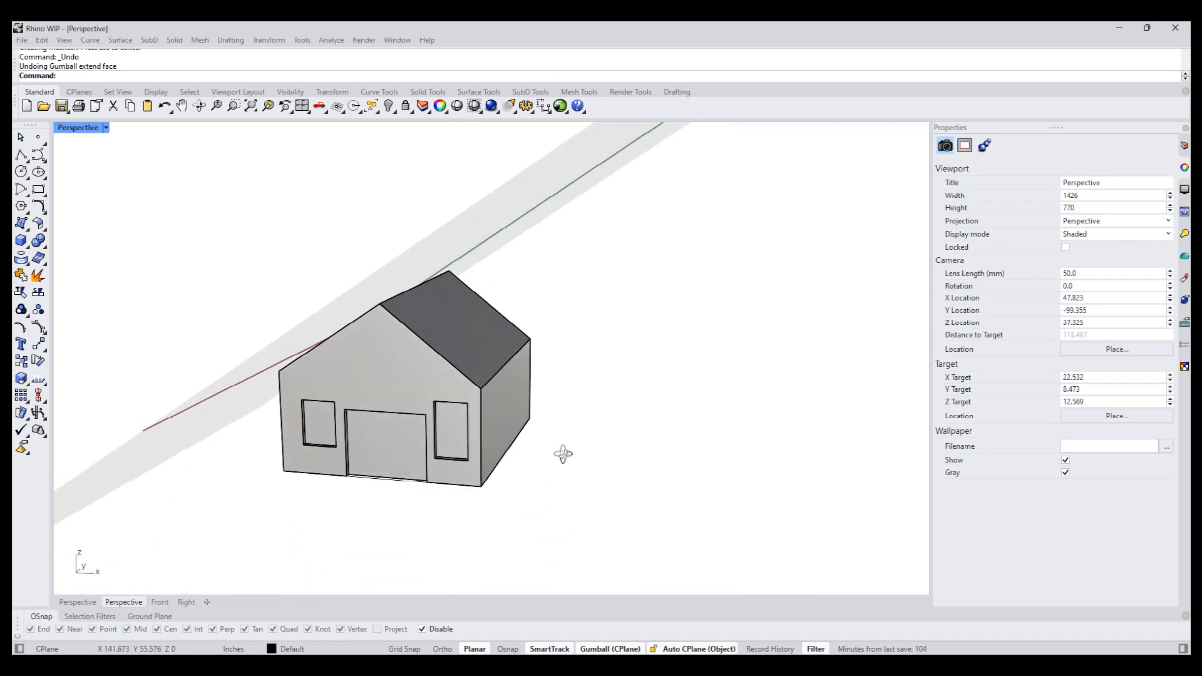
pyautogui.hotkey('ctrl', 'a')
pyautogui.press('Delete')
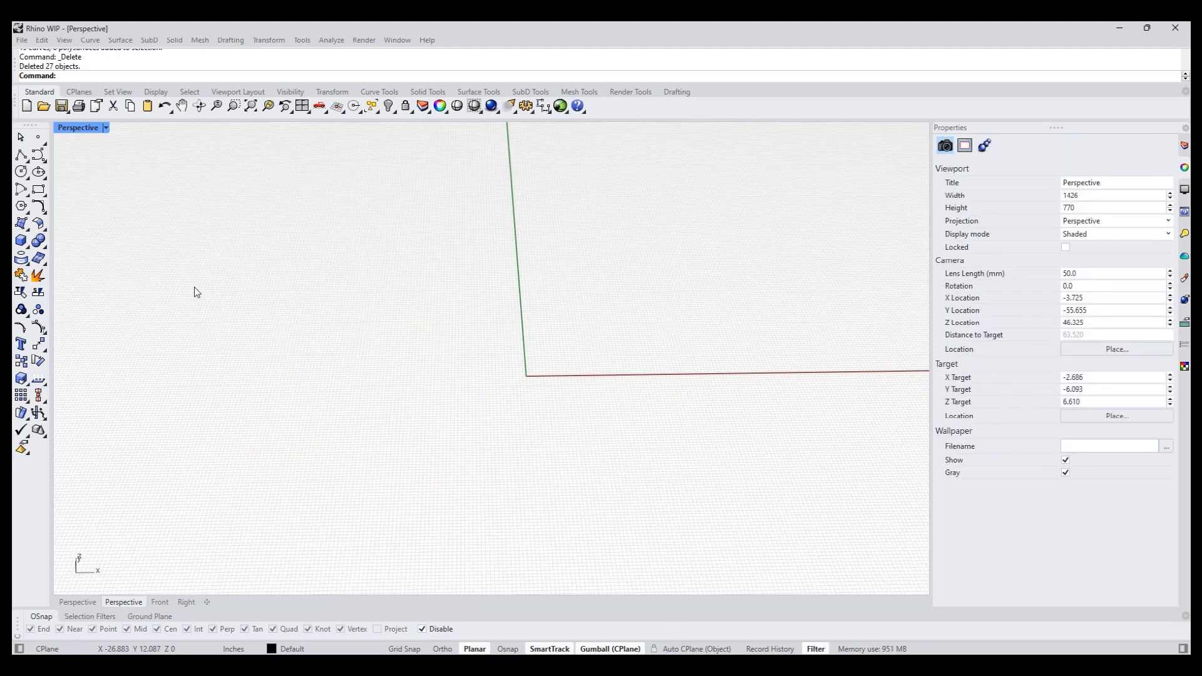
# Create a sphere centred on the origin (0) with a radius of about 11.4 inches.
pyautogui.click(26, 249)
pyautogui.click(38, 265)
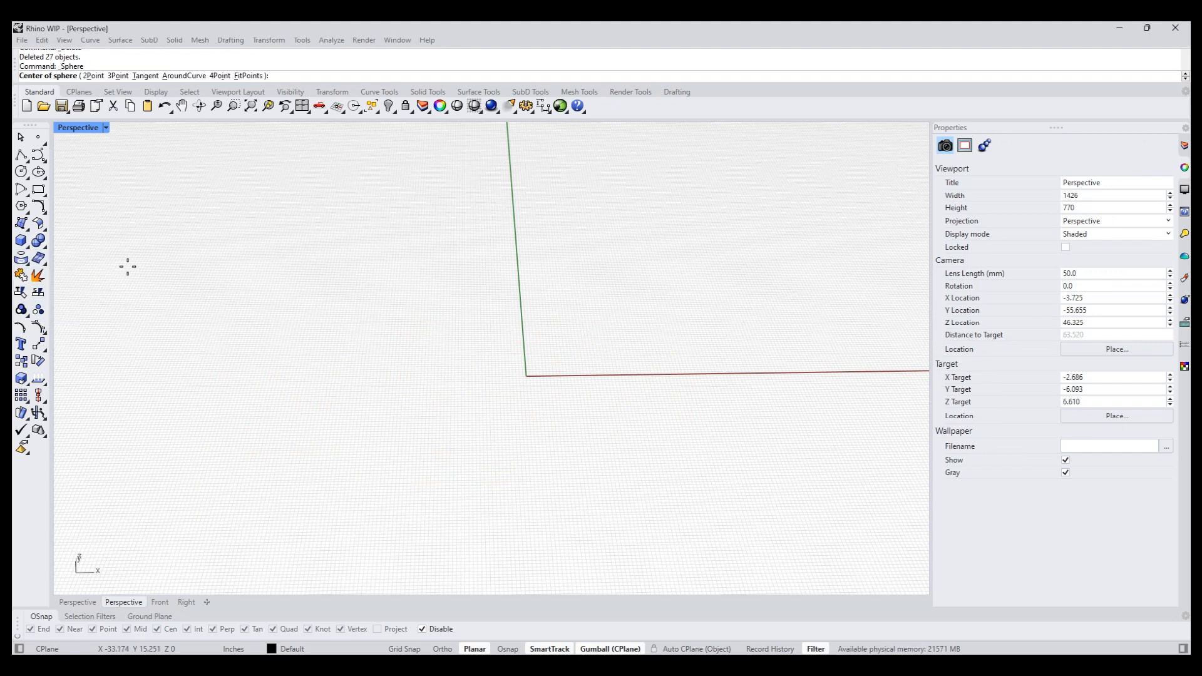
pyautogui.write('0')
pyautogui.press('Return')
pyautogui.scroll(-4, 128, 267)
pyautogui.press('F8')
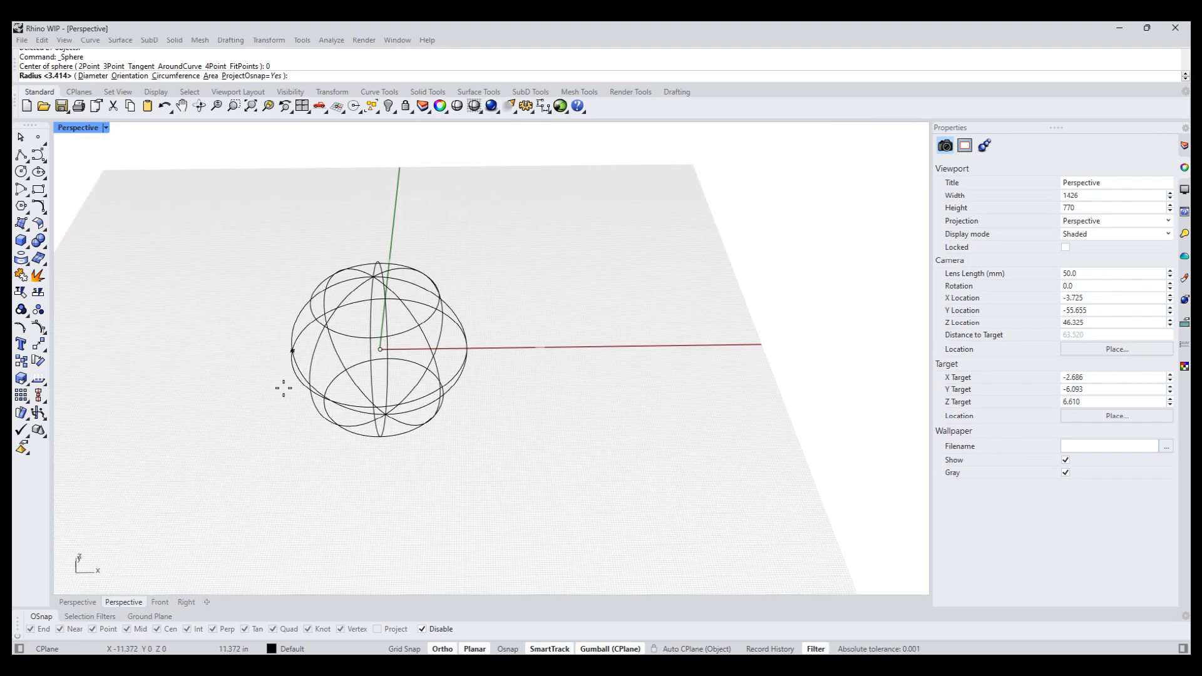
pyautogui.keyDown('shift'); pyautogui.click(282, 389); pyautogui.keyUp('shift')
# Switch the viewport to the World Top view of the sphere.
pyautogui.moveTo(257, 403)
pyautogui.keyDown('shift'); pyautogui.mouseDown(button='right')
pyautogui.moveTo(260, 464)
pyautogui.moveTo(275, 474)
pyautogui.mouseUp(button='right'); pyautogui.keyUp('shift')
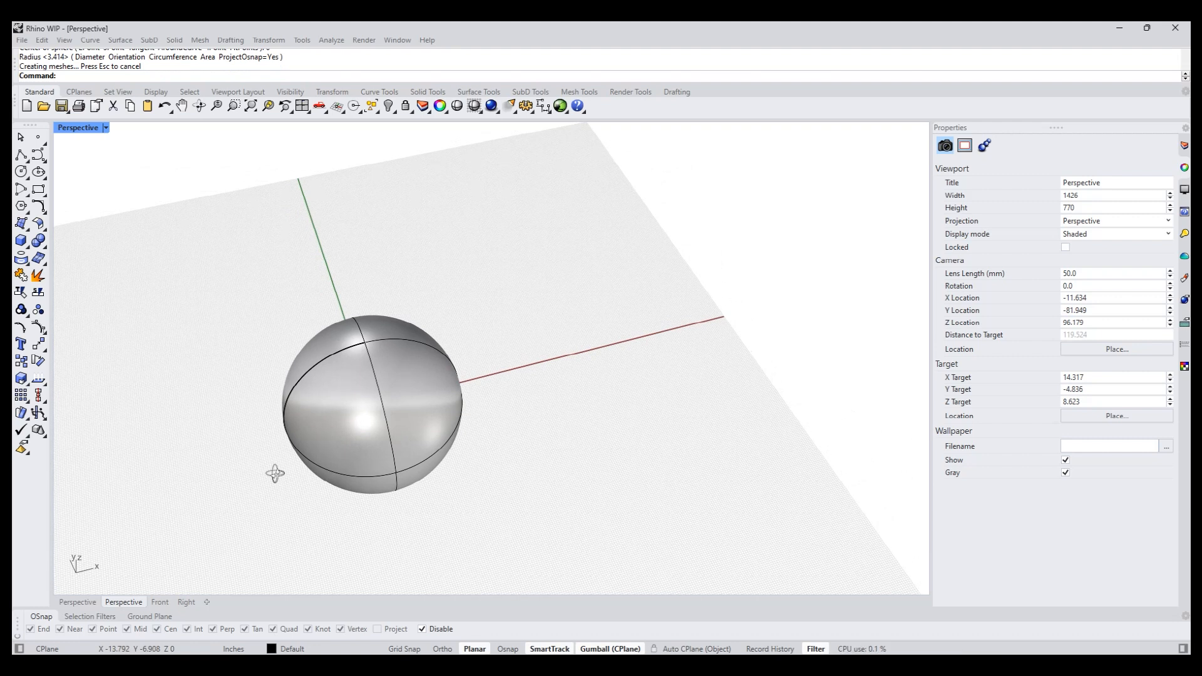
pyautogui.press('Return')
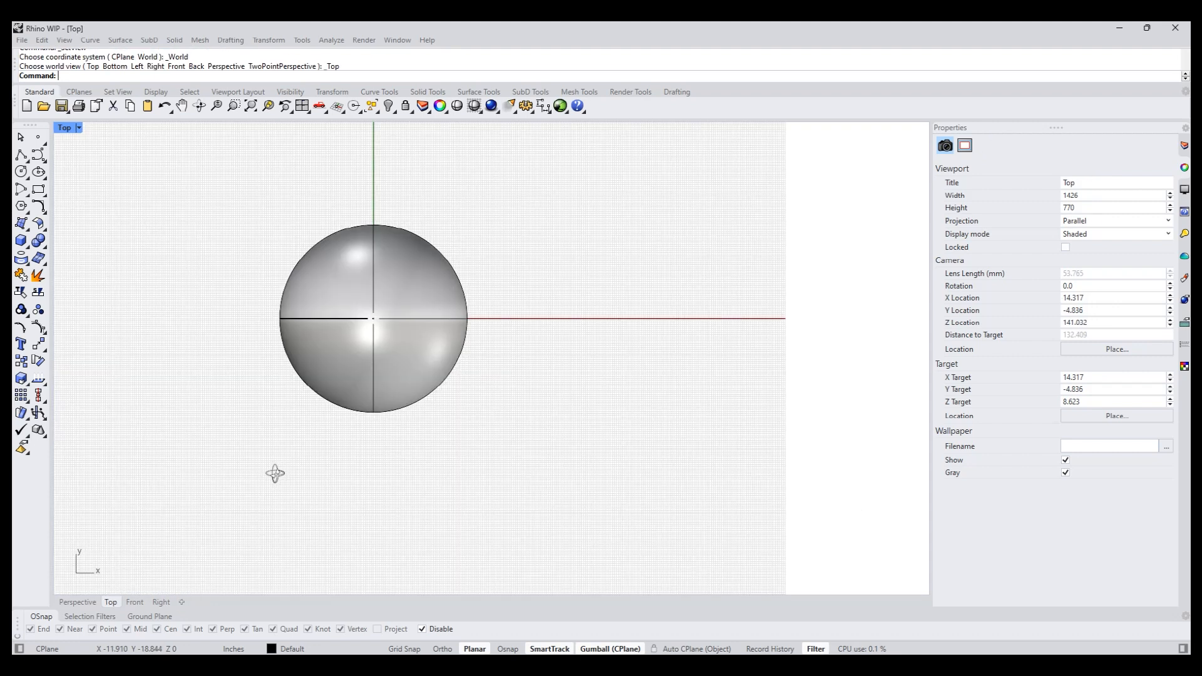
pyautogui.moveTo(275, 473); pyautogui.dragTo(286, 482, button='right')
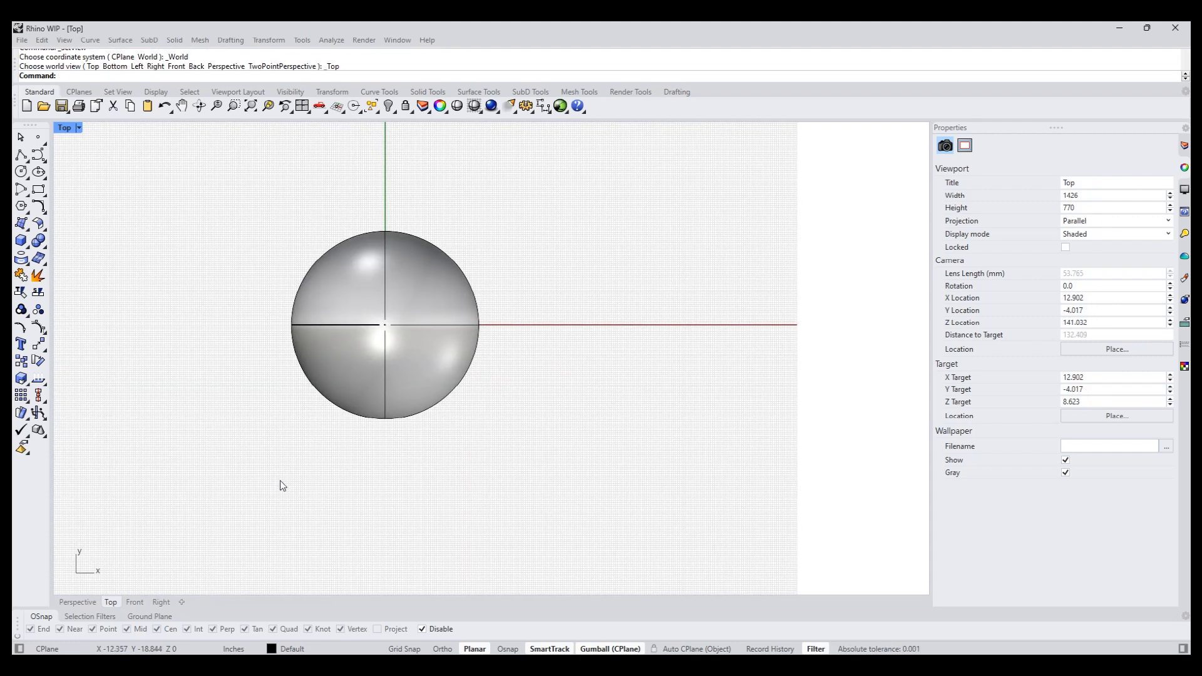
# Draw a rectangle centred on the origin, about 32.8 by 3.1 inches, lying along the X axis across the sphere.
pyautogui.click(39, 190)
pyautogui.click(166, 76)
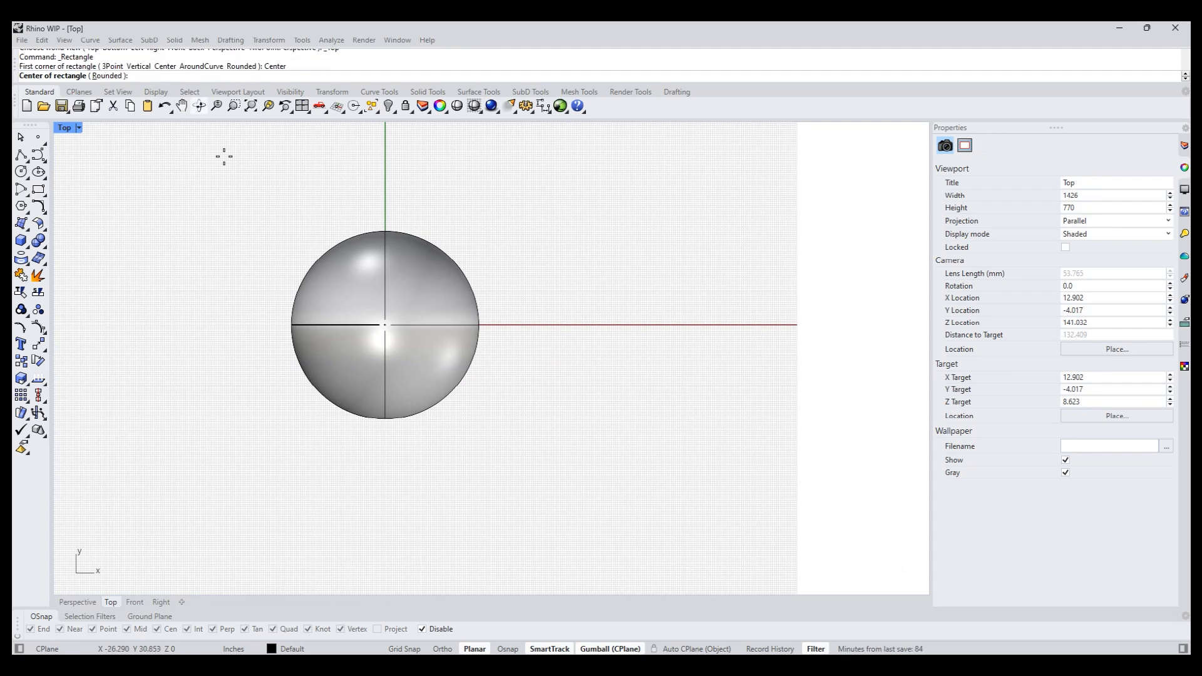
pyautogui.click(385, 325)
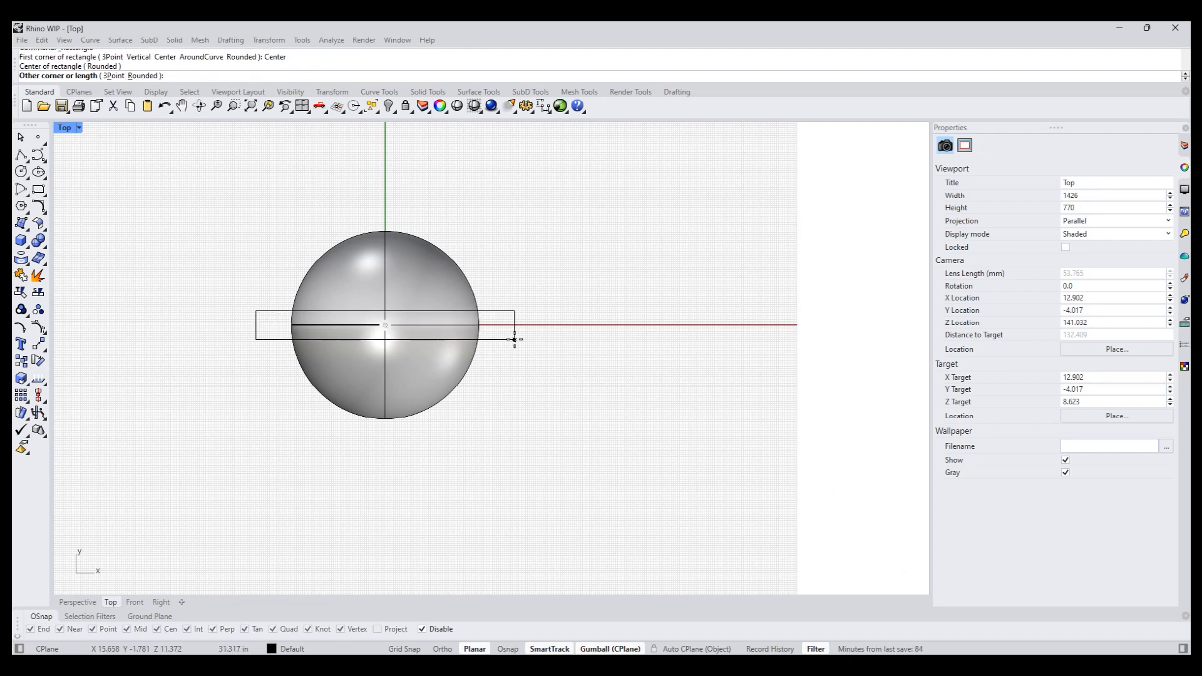
pyautogui.click(520, 338)
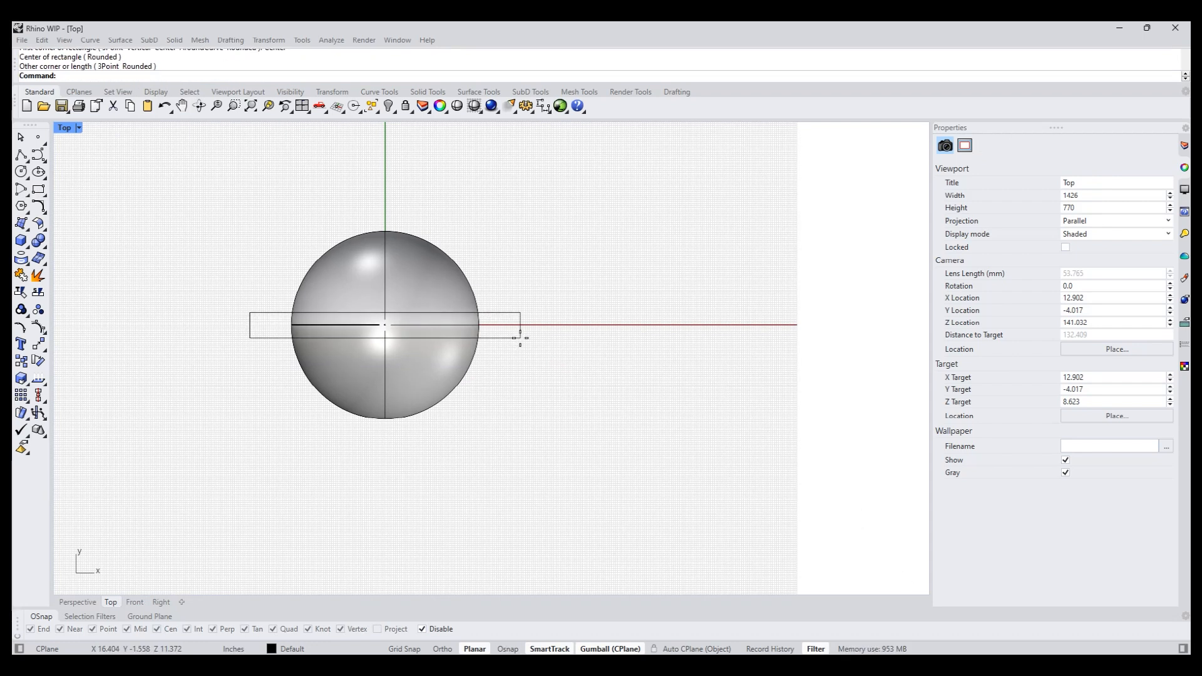
# Duplicate the rectangle in place and rotate the copy 90 degrees about its centre to form a cross.
pyautogui.click(513, 338)
pyautogui.hotkey('ctrl', 'c')
pyautogui.hotkey('ctrl', 'v')
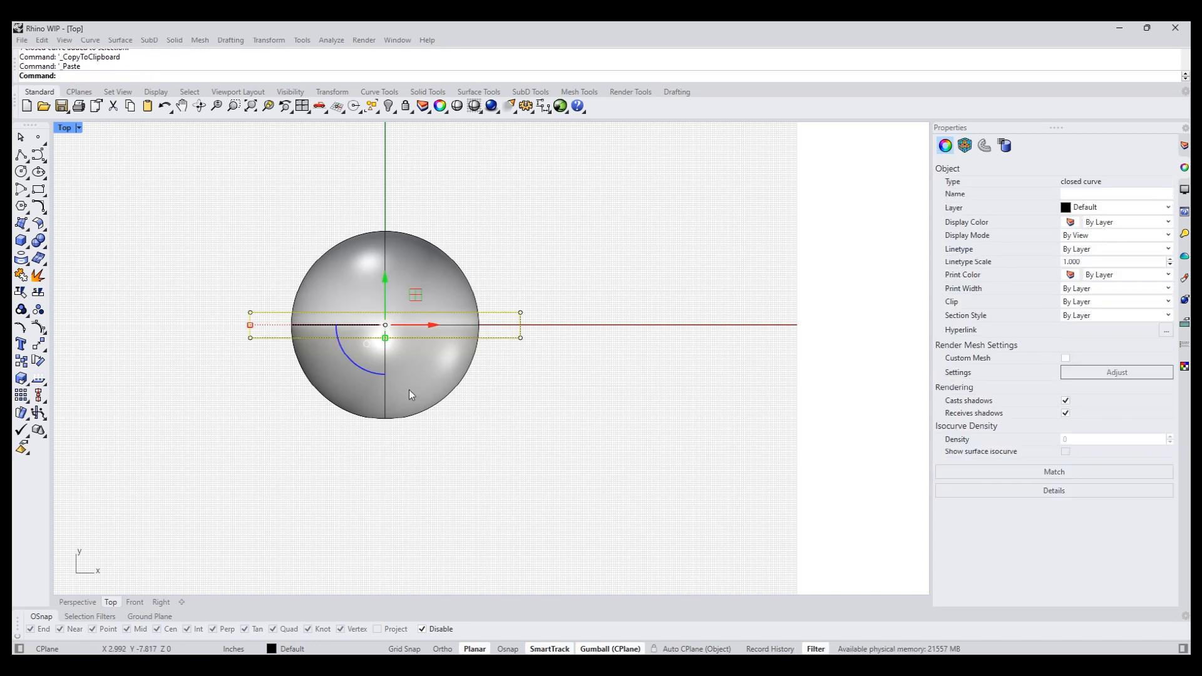
pyautogui.click(376, 375)
pyautogui.write('90')
pyautogui.press('Return')
pyautogui.click(519, 386)
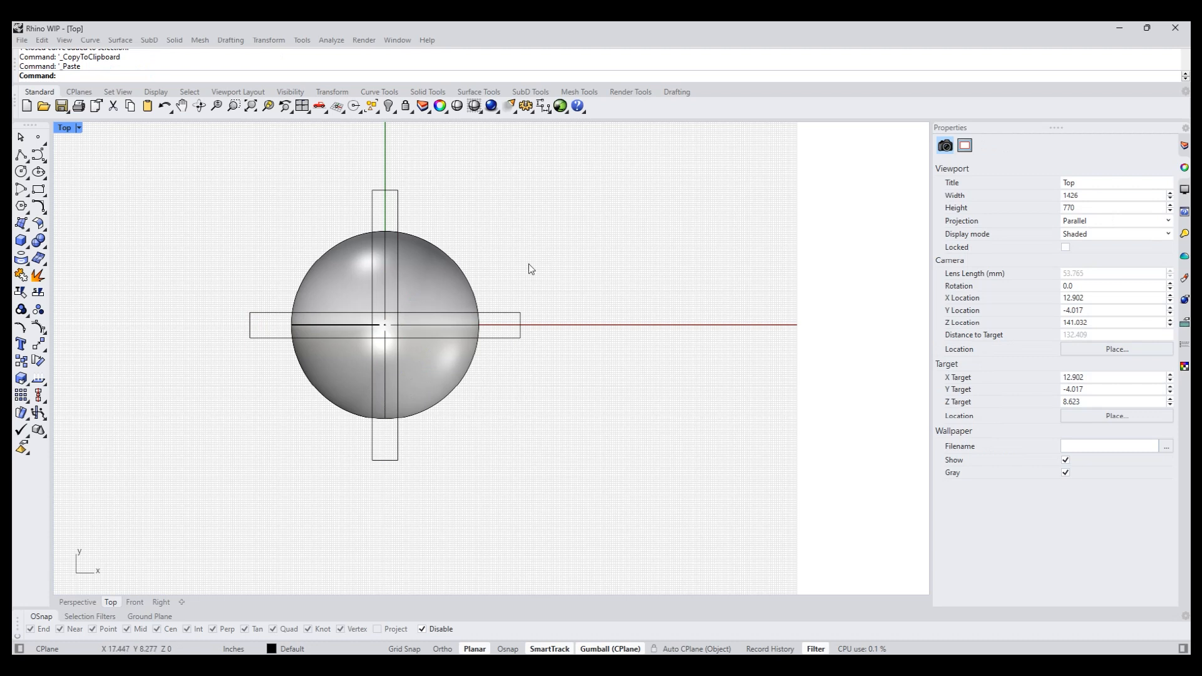
# Merge the two crossing rectangles into a single cross outline with CurveBoolean, keeping the combined regions.
pyautogui.moveTo(526, 333); pyautogui.dragTo(532, 339)
pyautogui.scroll(5, 415, 287)
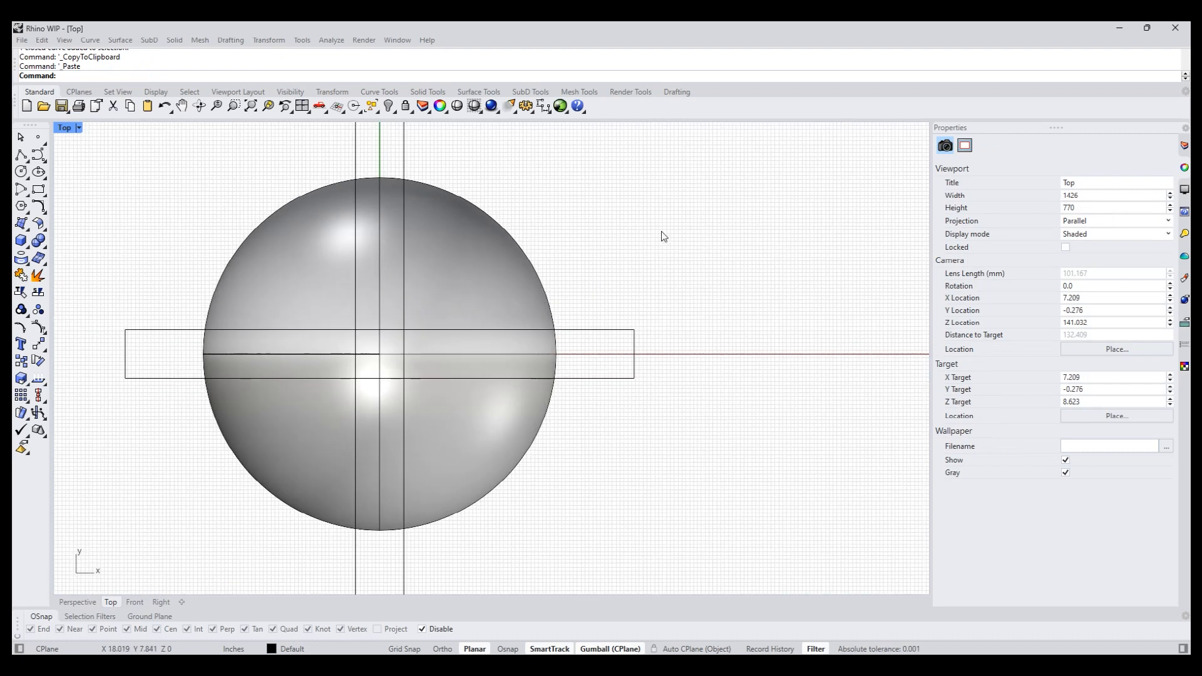
pyautogui.scroll(-4, 656, 242)
pyautogui.moveTo(636, 278); pyautogui.dragTo(615, 328)
pyautogui.moveTo(573, 139); pyautogui.dragTo(388, 169)
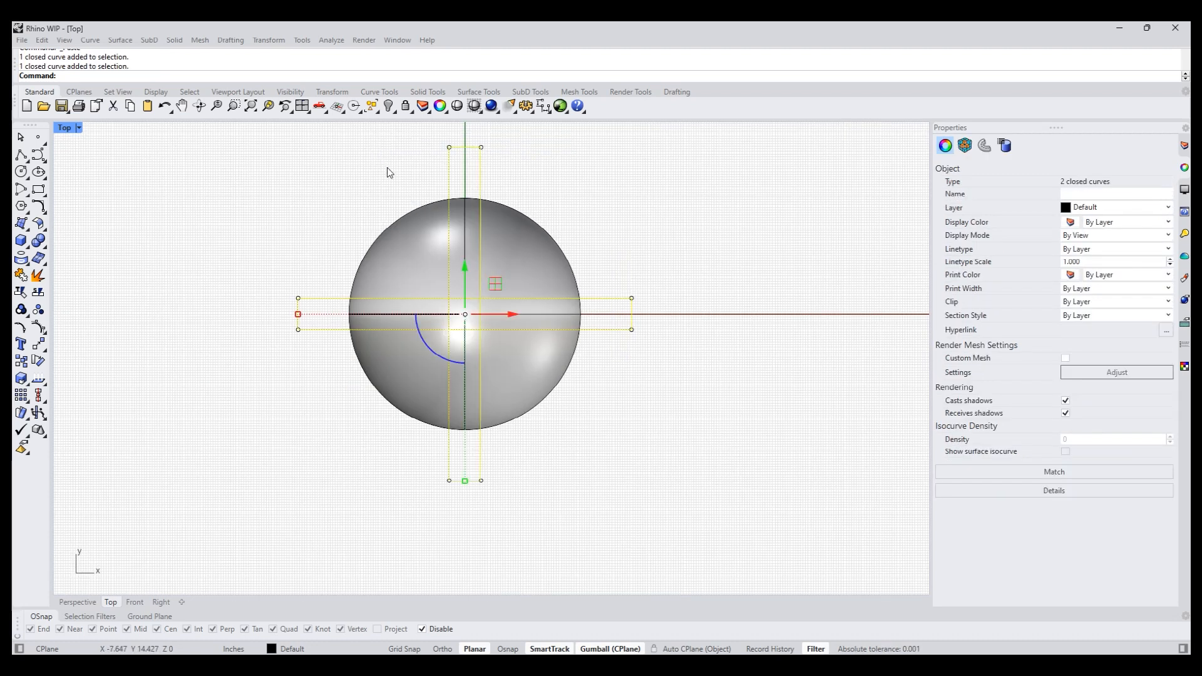
pyautogui.write('CurveBoolean')
pyautogui.press('Return')
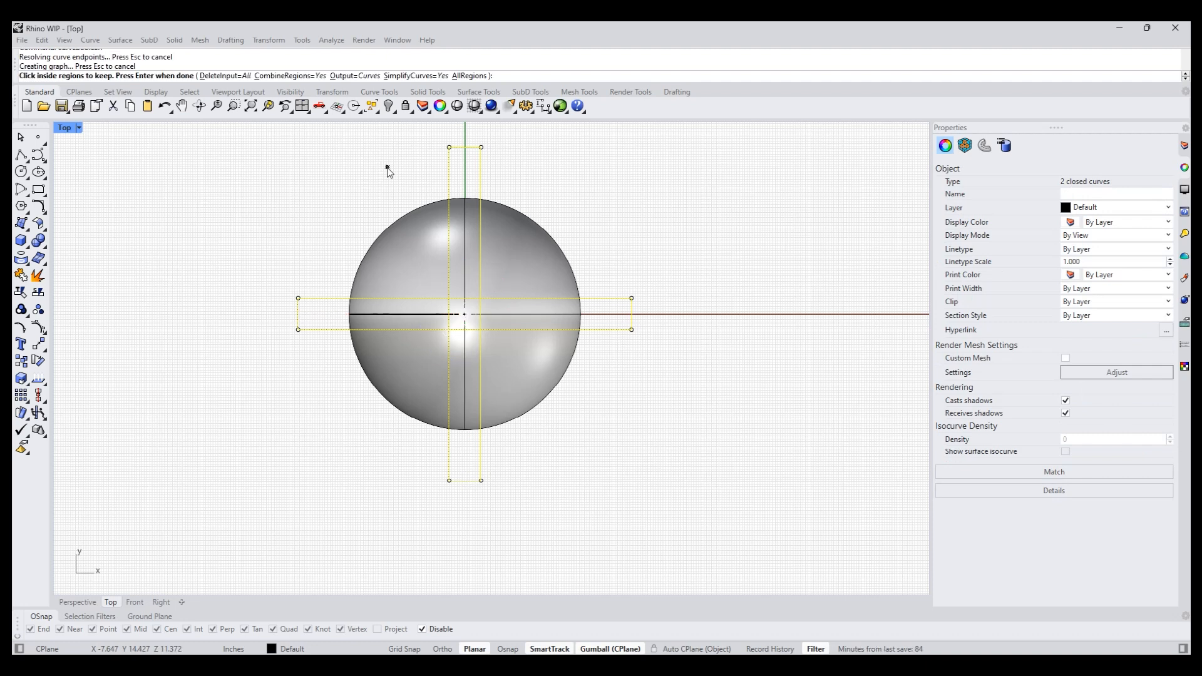
pyautogui.click(337, 189)
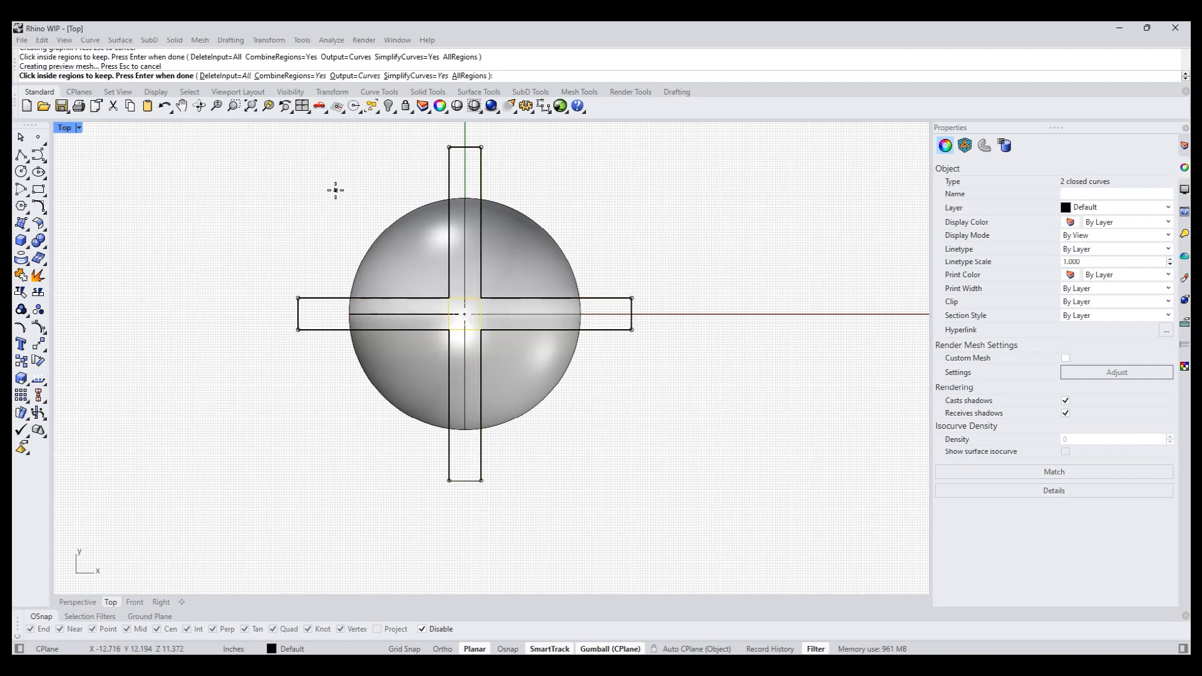
pyautogui.press('Return')
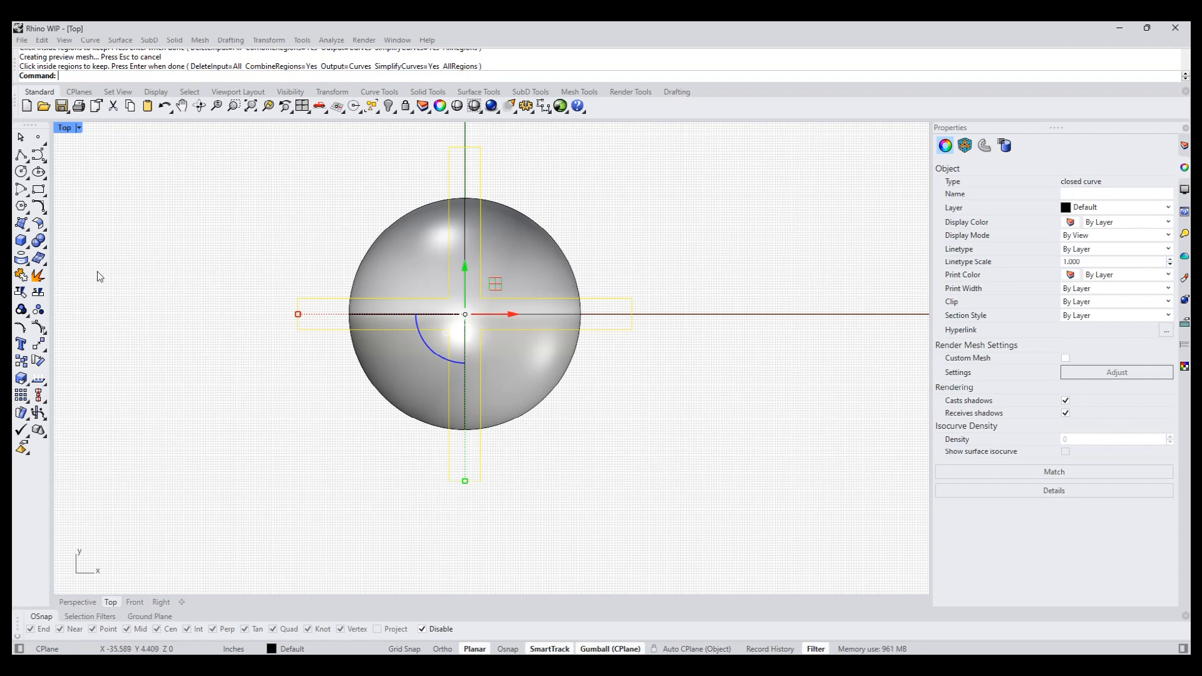
# Project the cross outline onto the sphere along the CPlane Z direction and delete the original flat cross curve.
pyautogui.click(21, 258)
pyautogui.click(389, 377)
pyautogui.press('Return')
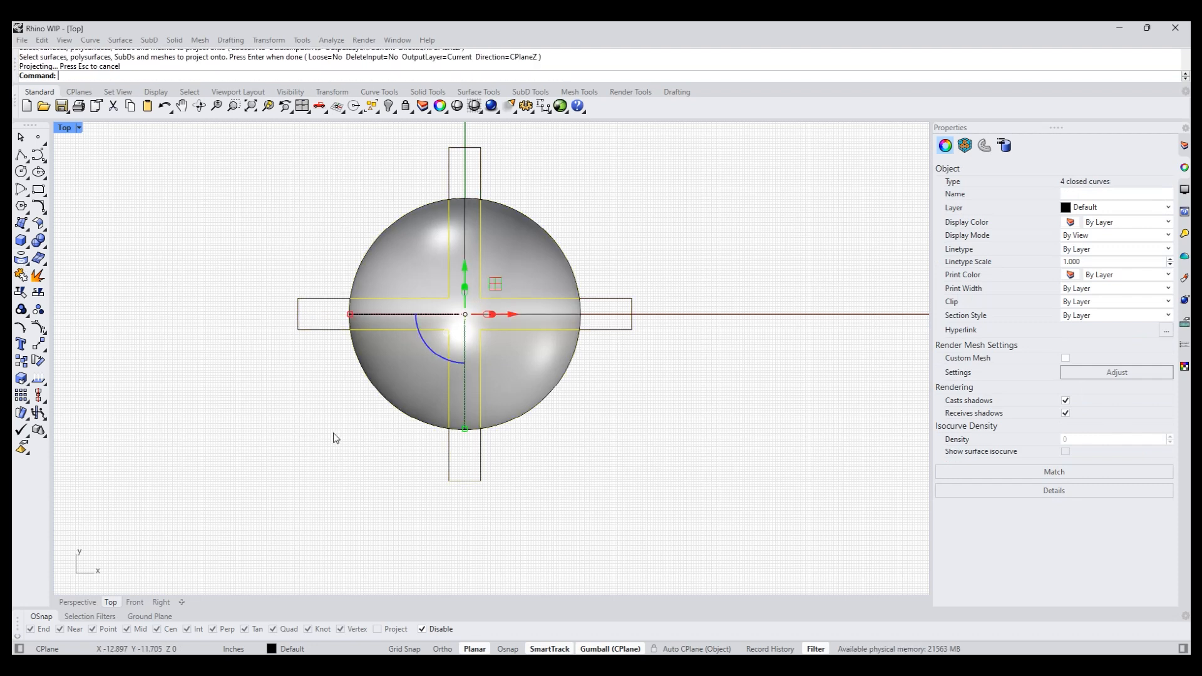
pyautogui.click(334, 433)
pyautogui.click(324, 330)
pyautogui.press('Delete')
pyautogui.press('Return')
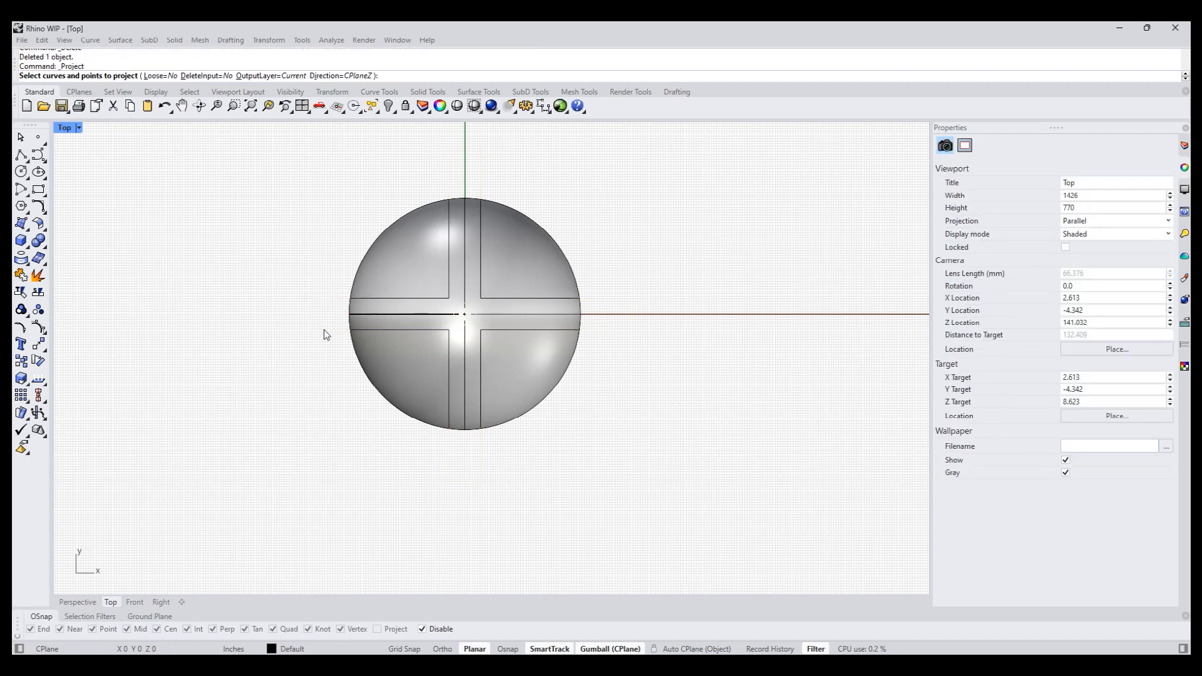
# Switch to the Perspective view of the sphere and leave the repeated Project command.
pyautogui.write('p')
pyautogui.press('Return')
pyautogui.scroll(4, 588, 392)
pyautogui.moveTo(587, 392); pyautogui.dragTo(654, 429, button='right')
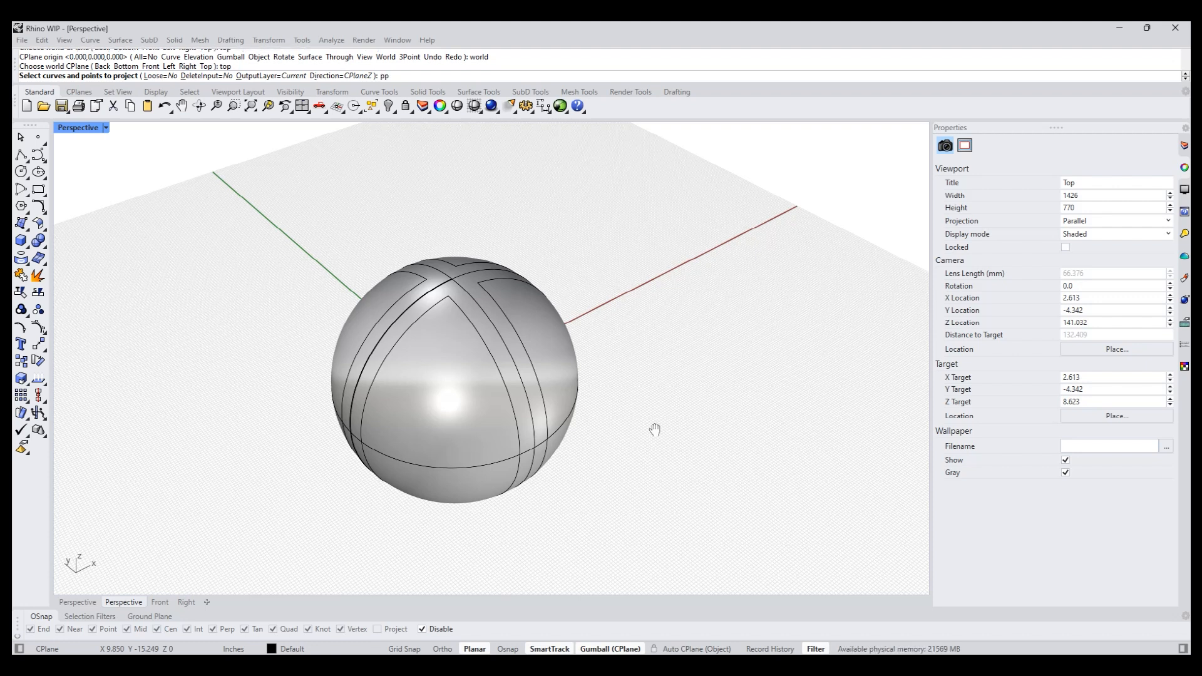
pyautogui.write('pp')
pyautogui.press('Return')
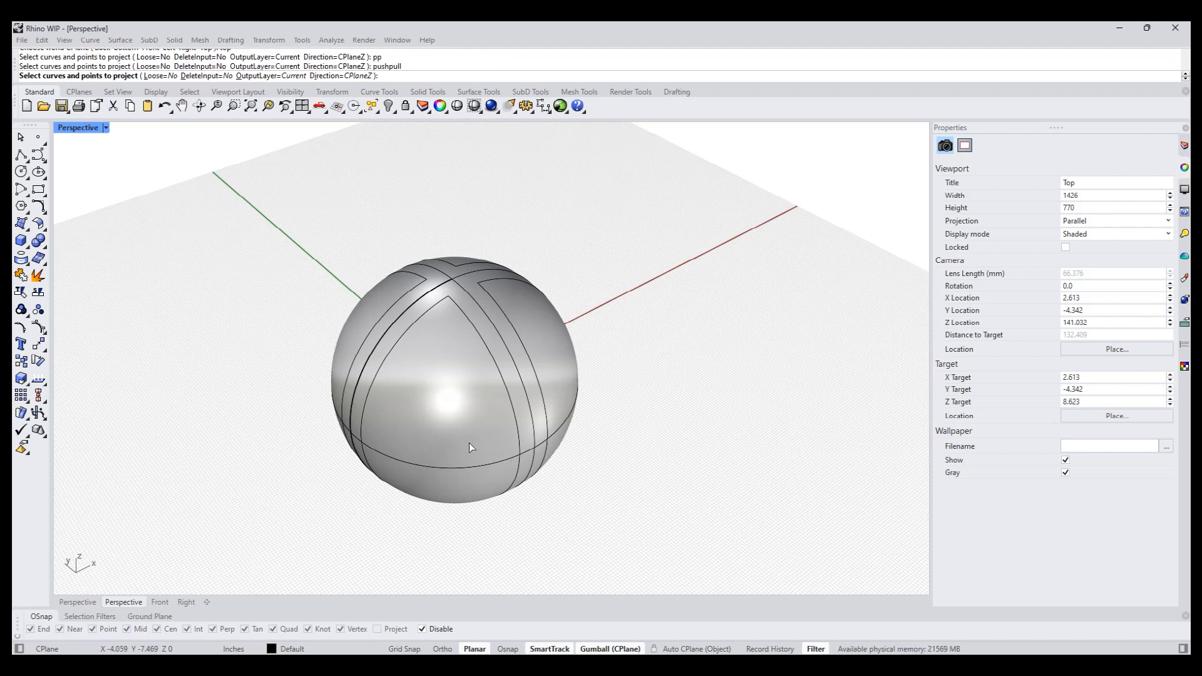
pyautogui.press('Escape')
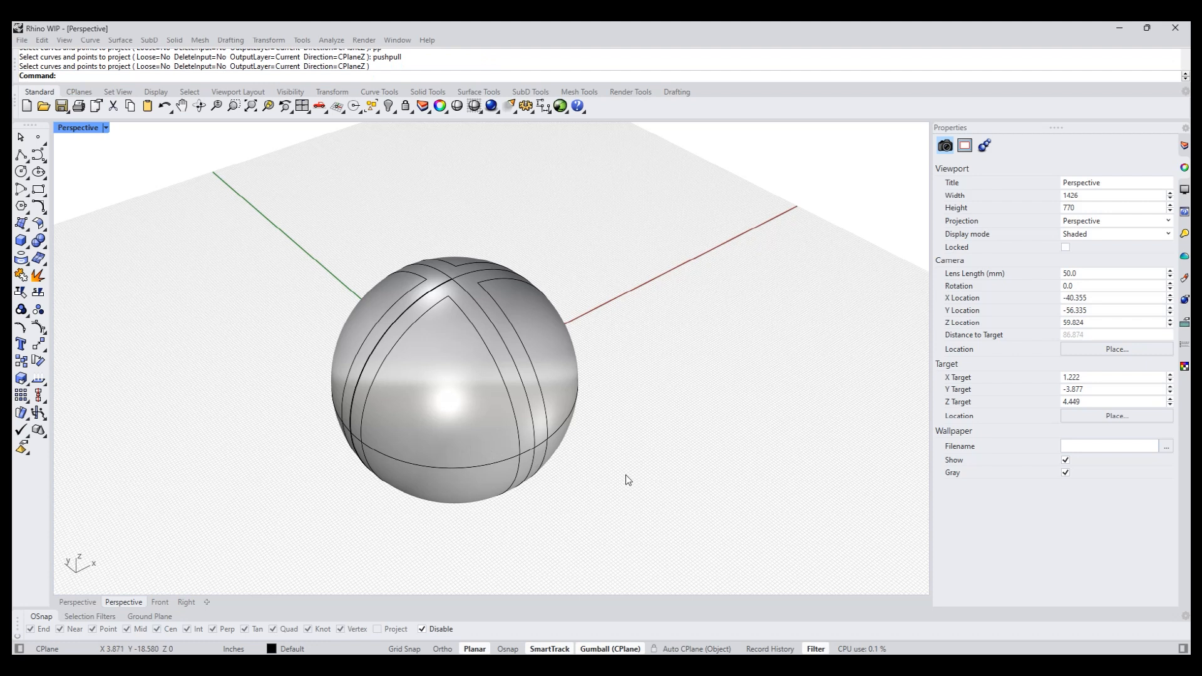
# Try to PushPull the sphere starting from a front quadrant region with the region selection inverted.
pyautogui.press('Return')
pyautogui.click(416, 445)
pyautogui.moveTo(432, 454); pyautogui.dragTo(376, 457, button='right')
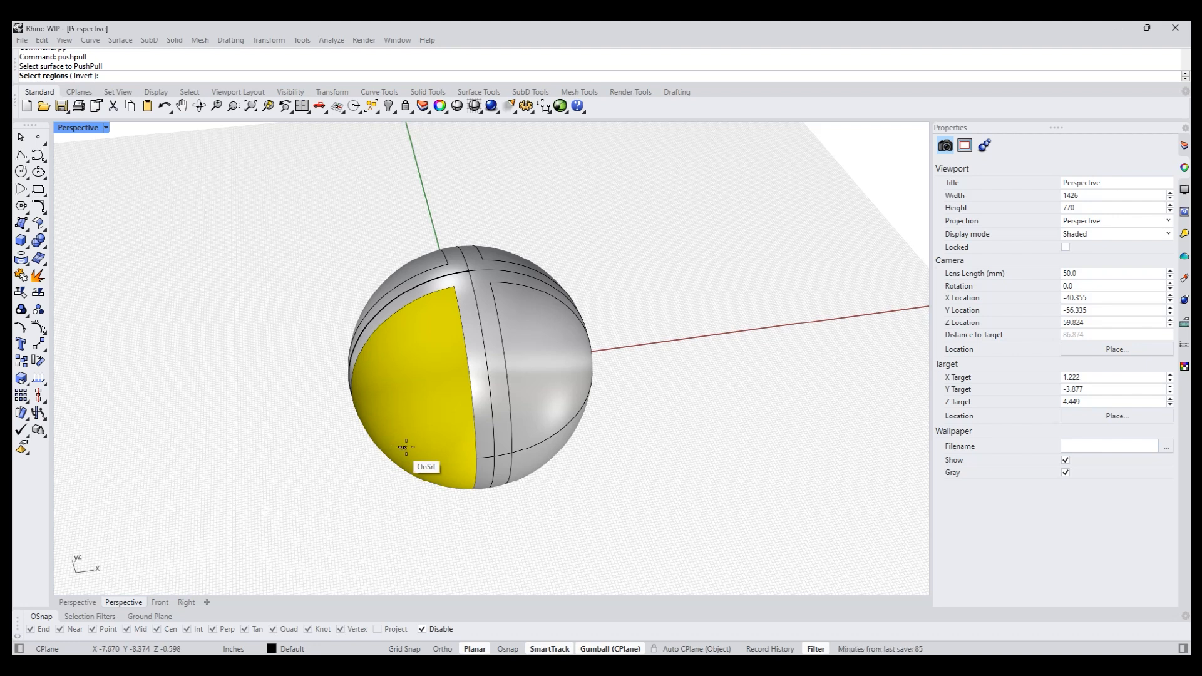
pyautogui.write('i')
pyautogui.press('Return')
pyautogui.press('Return')
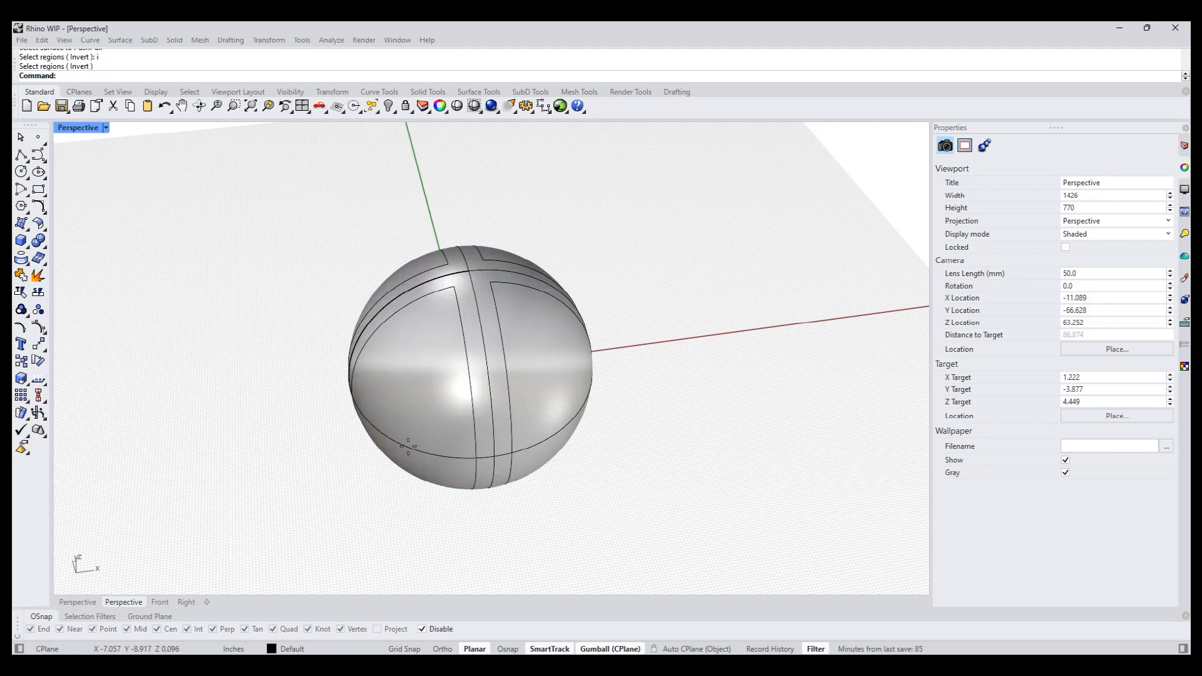
# PushPull the sphere outward by about 1.325 inches in all regions outside the cross strips, using the inverted region selection.
pyautogui.write('pp')
pyautogui.press('Return')
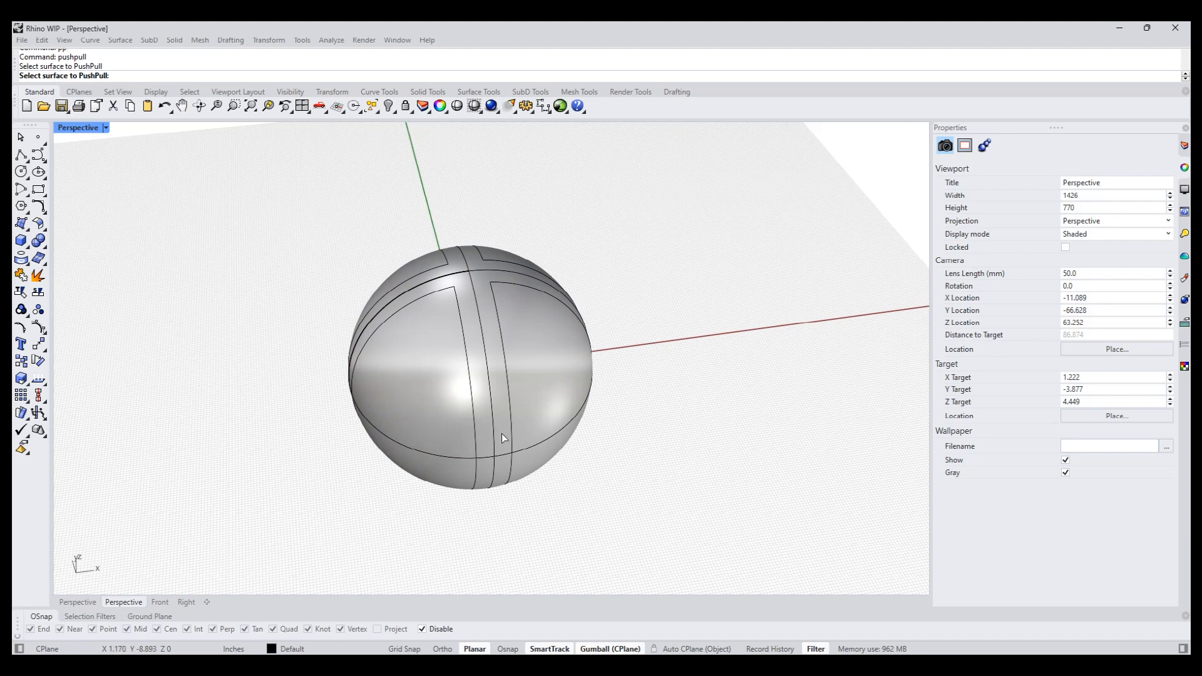
pyautogui.click(502, 433)
pyautogui.write('i')
pyautogui.press('Return')
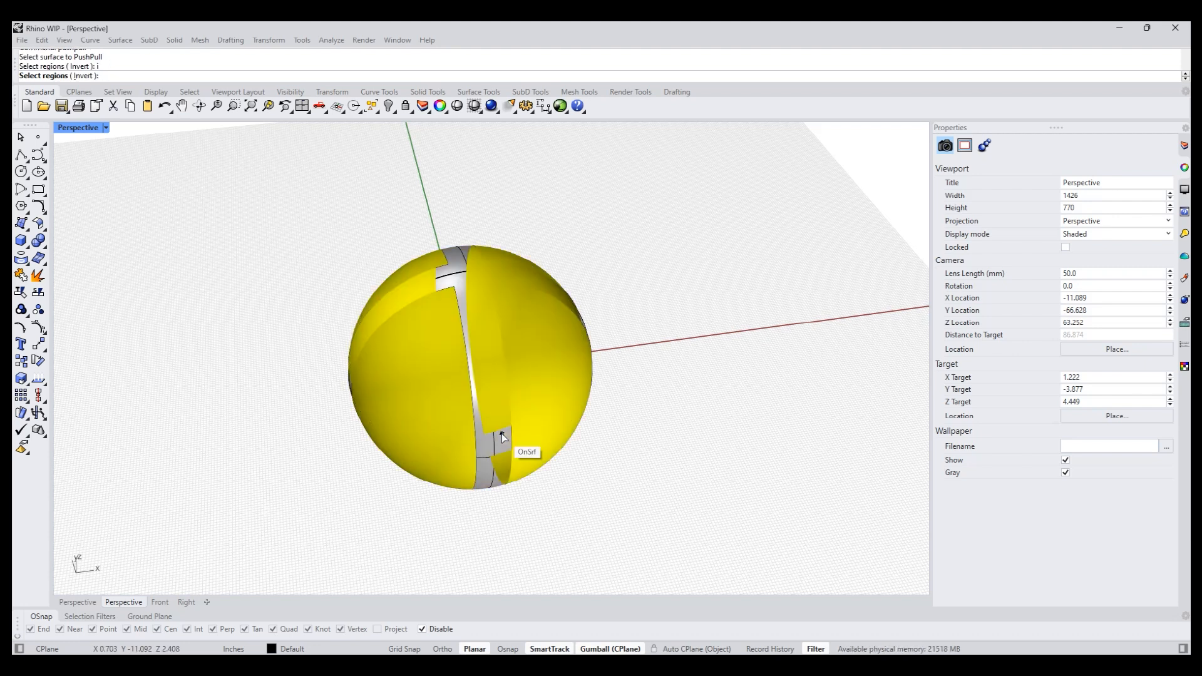
pyautogui.scroll(3, 479, 442)
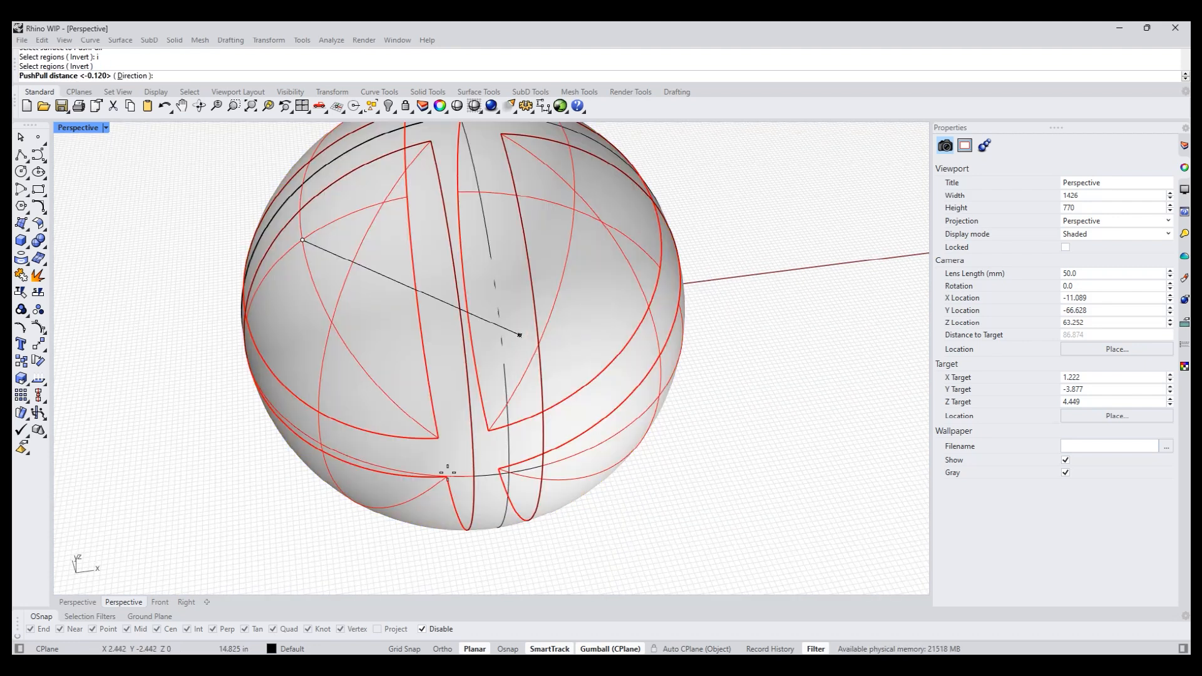
pyautogui.scroll(-4, 457, 460)
pyautogui.moveTo(449, 378); pyautogui.dragTo(410, 421, button='right')
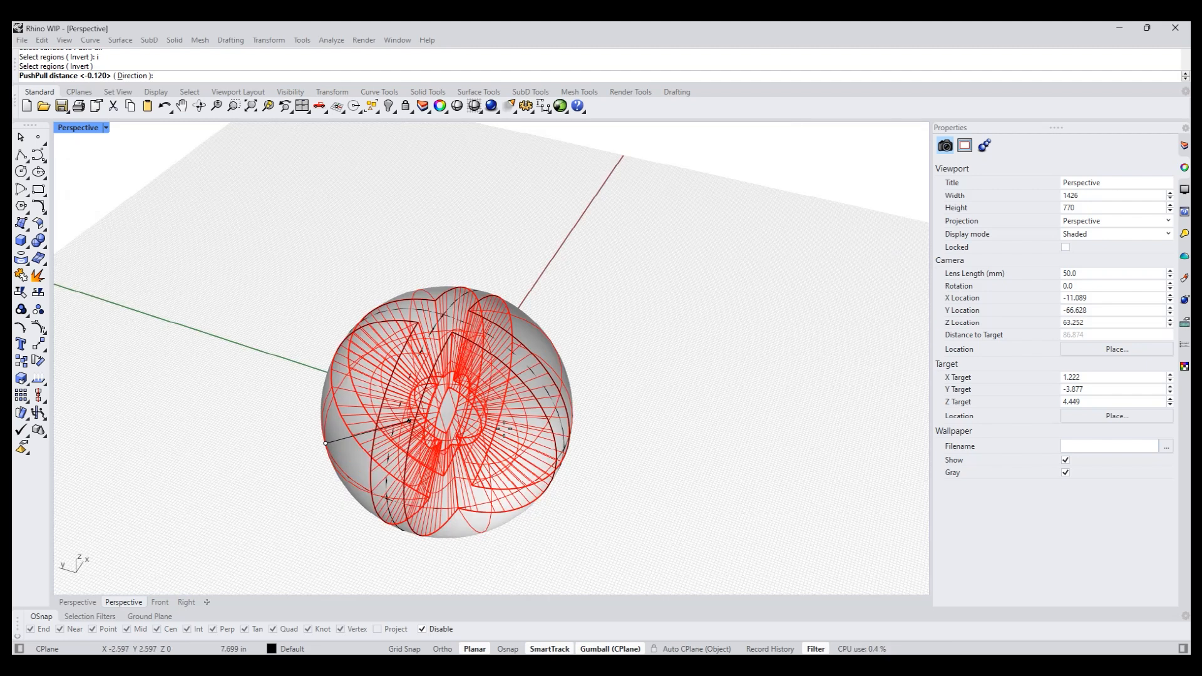
pyautogui.click(323, 444)
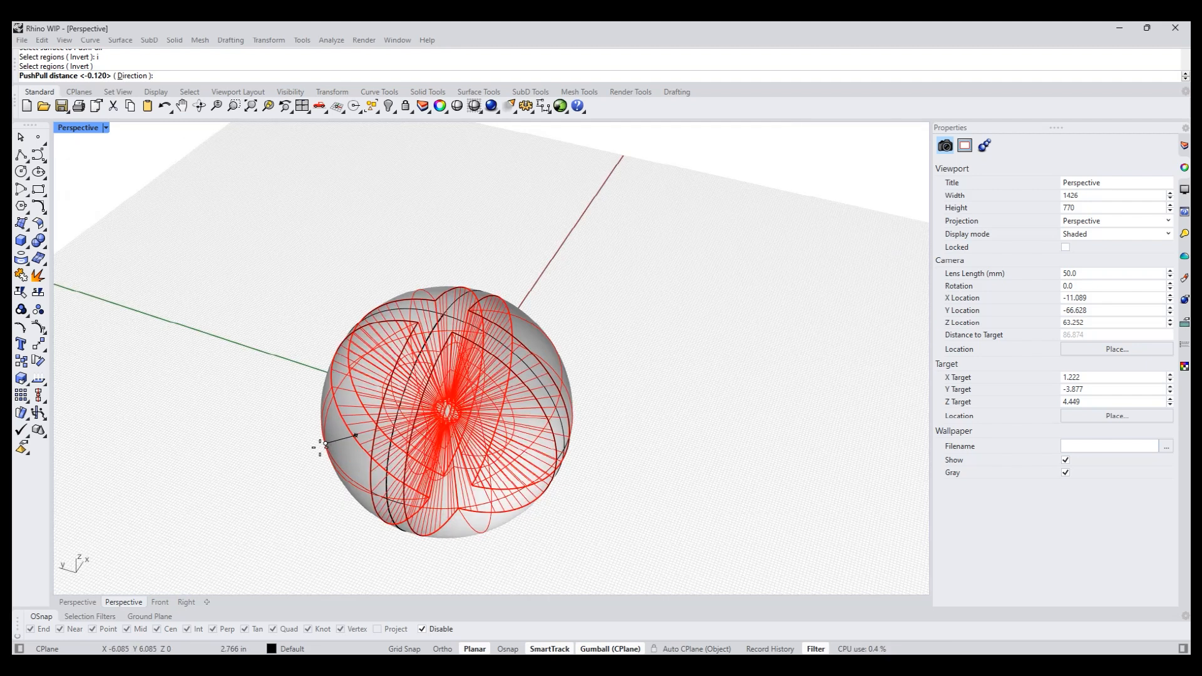
pyautogui.click(308, 450)
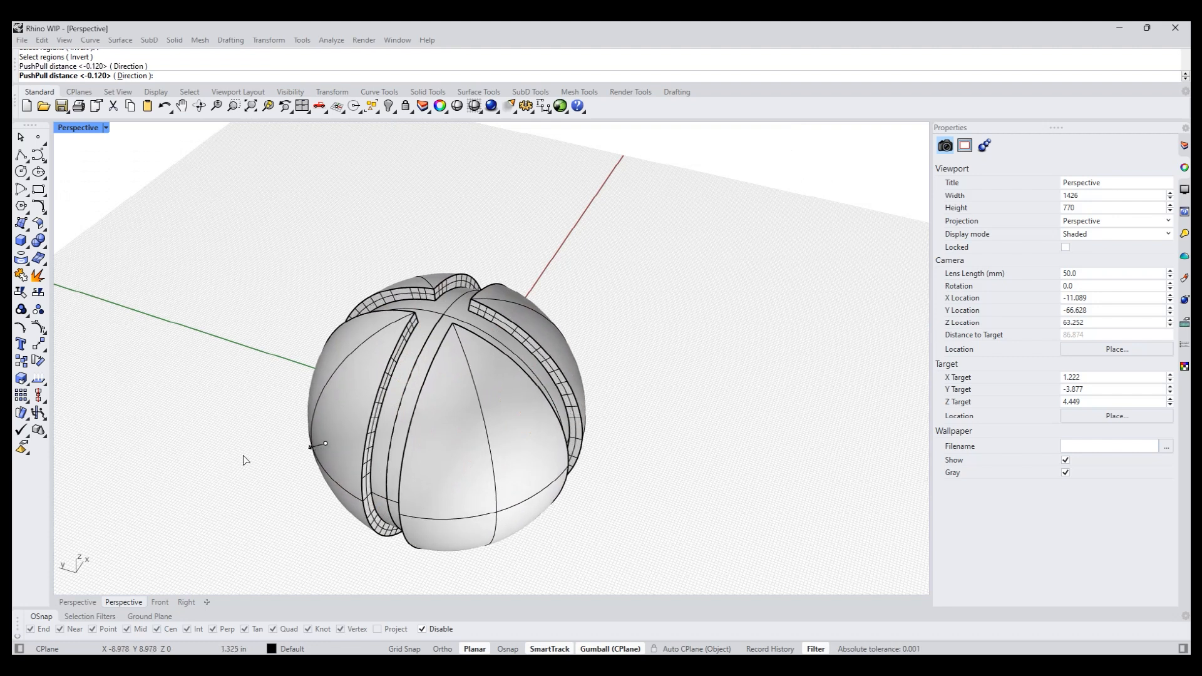
# Inset the raised front quadrant face, setting the inset distance with a through point slightly inside its edge.
pyautogui.moveTo(245, 473); pyautogui.dragTo(231, 418, button='right')
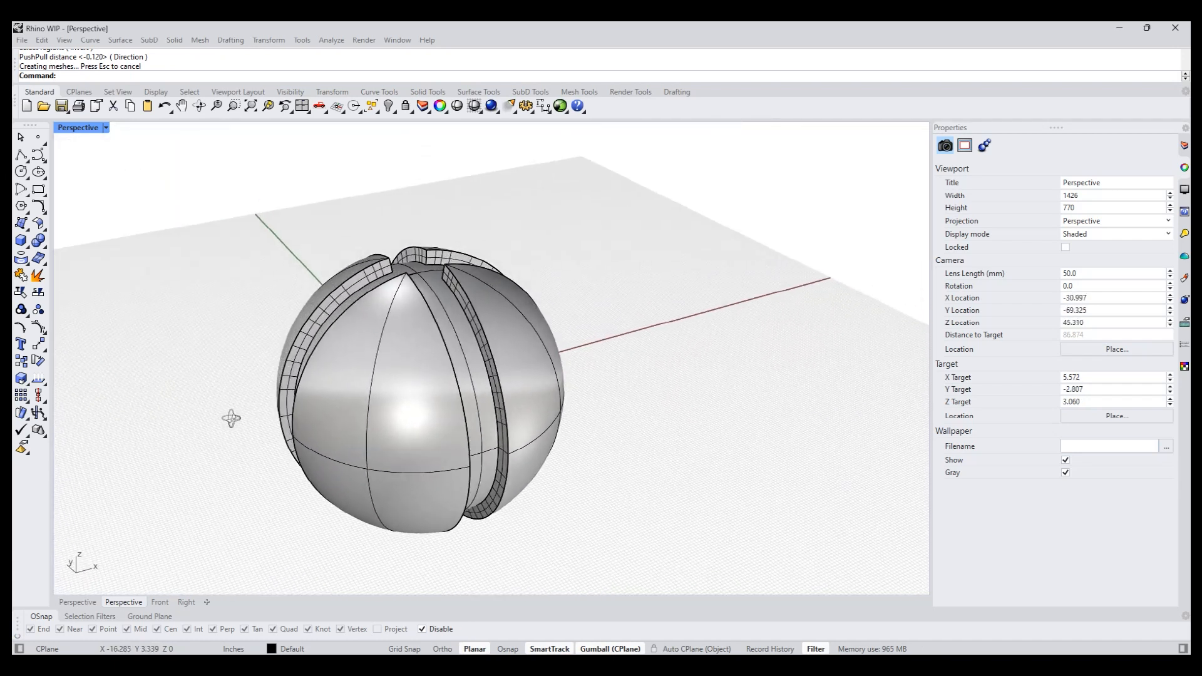
pyautogui.write('inset')
pyautogui.press('Return')
pyautogui.click(374, 408)
pyautogui.press('Return')
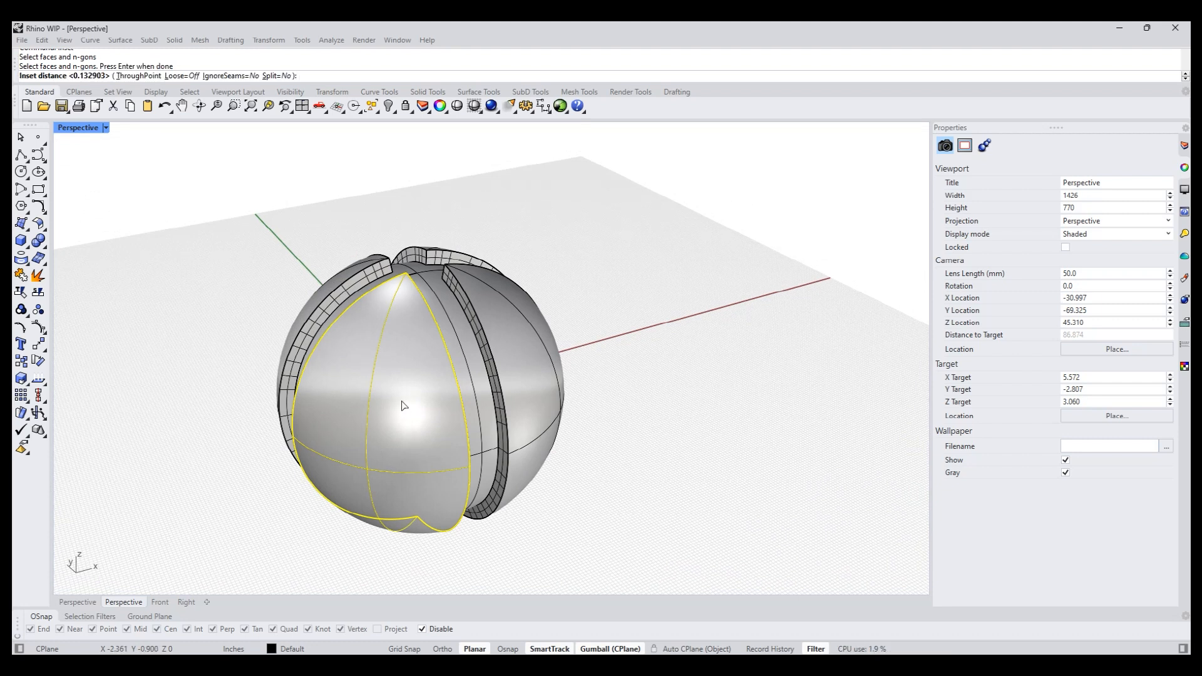
pyautogui.write('t')
pyautogui.press('Return')
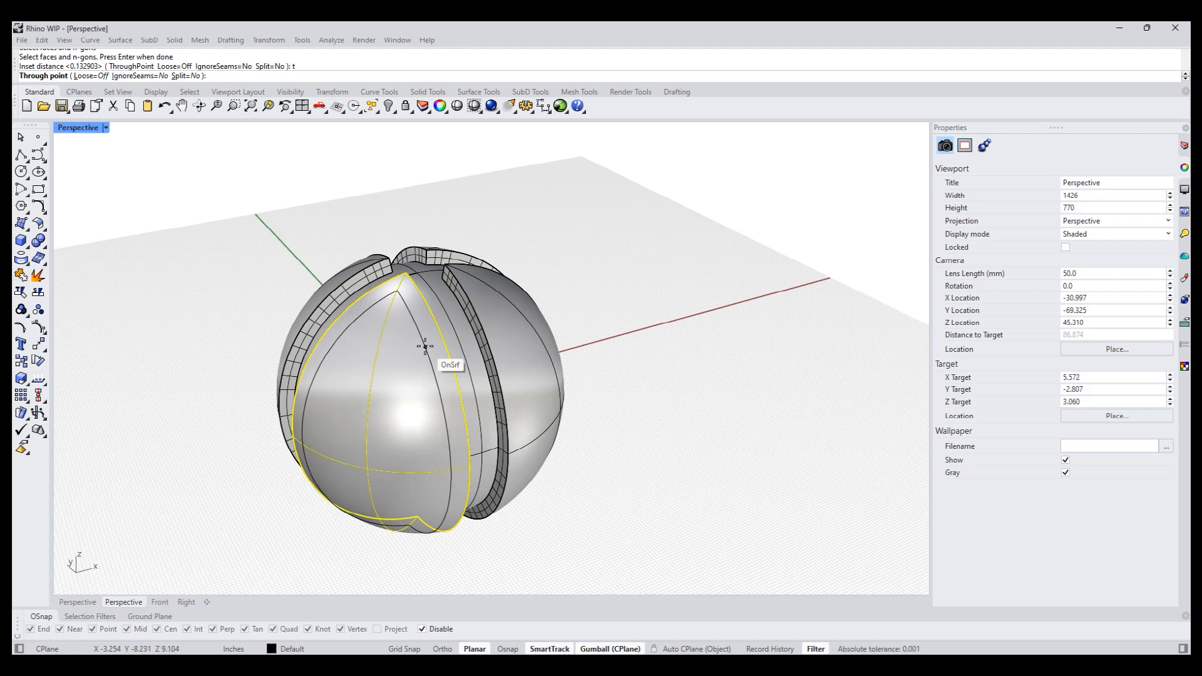
pyautogui.click(426, 346)
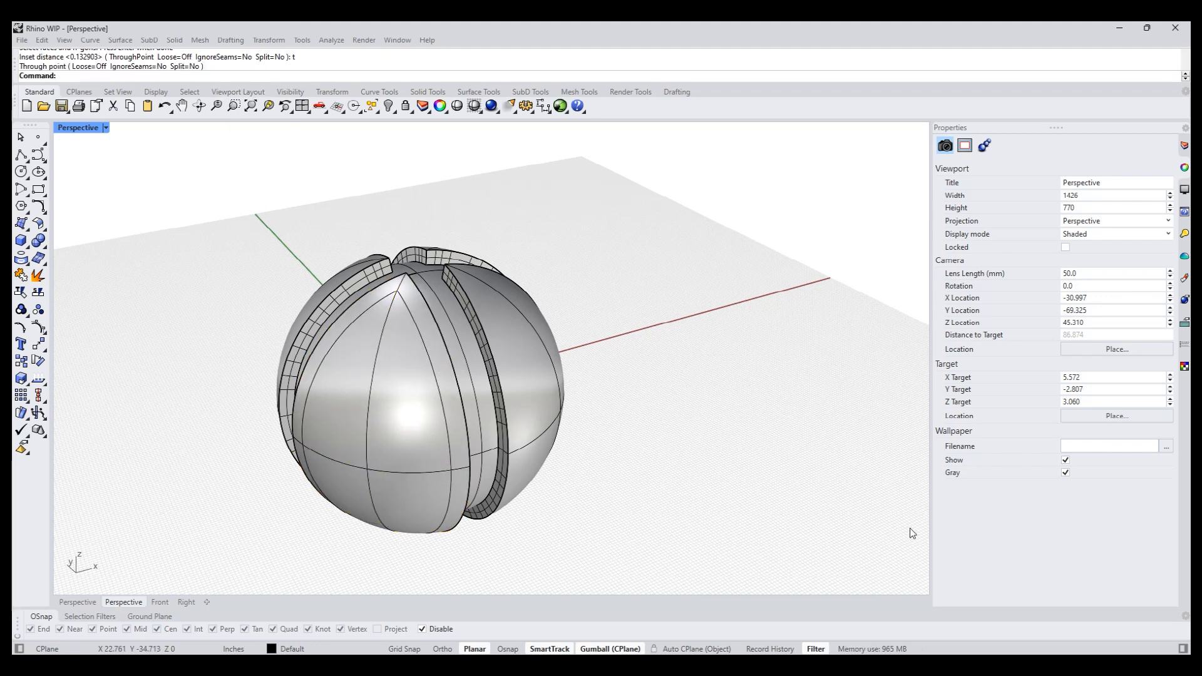
# Inset the other three raised quadrant faces one after another with the same inset distance.
pyautogui.moveTo(914, 533); pyautogui.dragTo(756, 529, button='right')
pyautogui.press('Return')
pyautogui.click(521, 416)
pyautogui.press('Return')
pyautogui.press('Return')
pyautogui.moveTo(790, 450); pyautogui.dragTo(651, 476, button='right')
pyautogui.press('Return')
pyautogui.click(607, 423)
pyautogui.press('Return')
pyautogui.press('Return')
pyautogui.moveTo(781, 519); pyautogui.dragTo(599, 521, button='right')
pyautogui.press('Return')
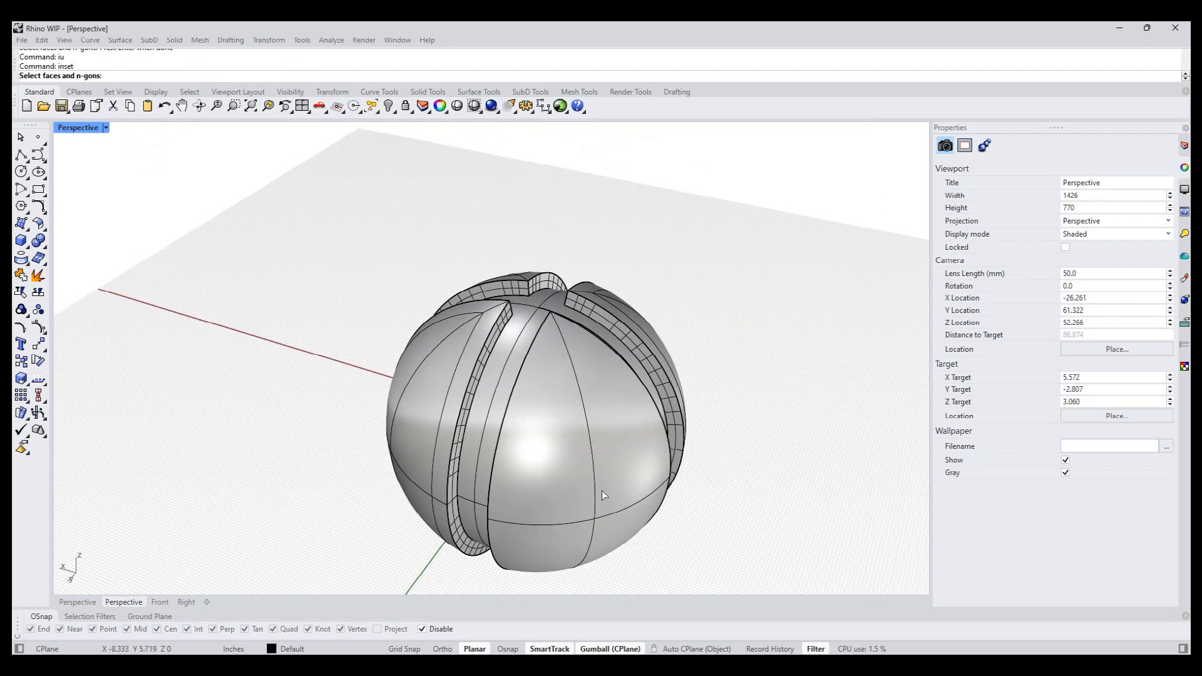
pyautogui.click(626, 487)
pyautogui.press('Return')
pyautogui.press('Return')
# Try to PushPull the first quadrant's inner inset face inward by about 1.08 inches, and undo it.
pyautogui.moveTo(782, 526); pyautogui.dragTo(694, 503, button='right')
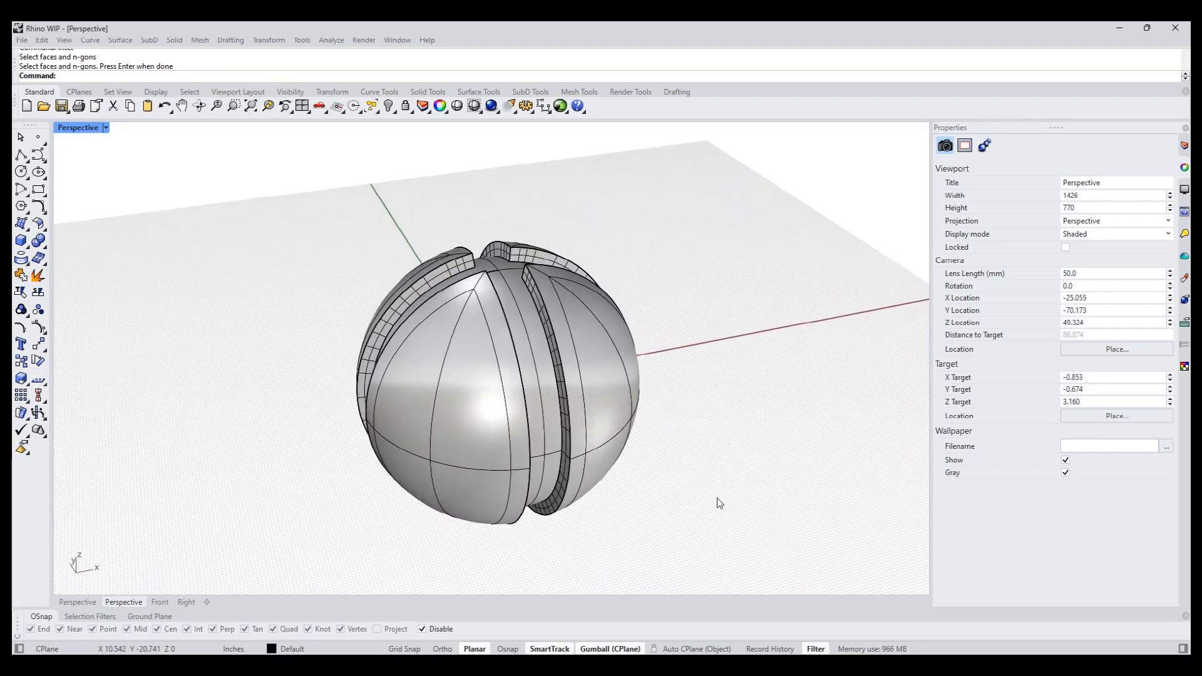
pyautogui.write('pp')
pyautogui.press('Return')
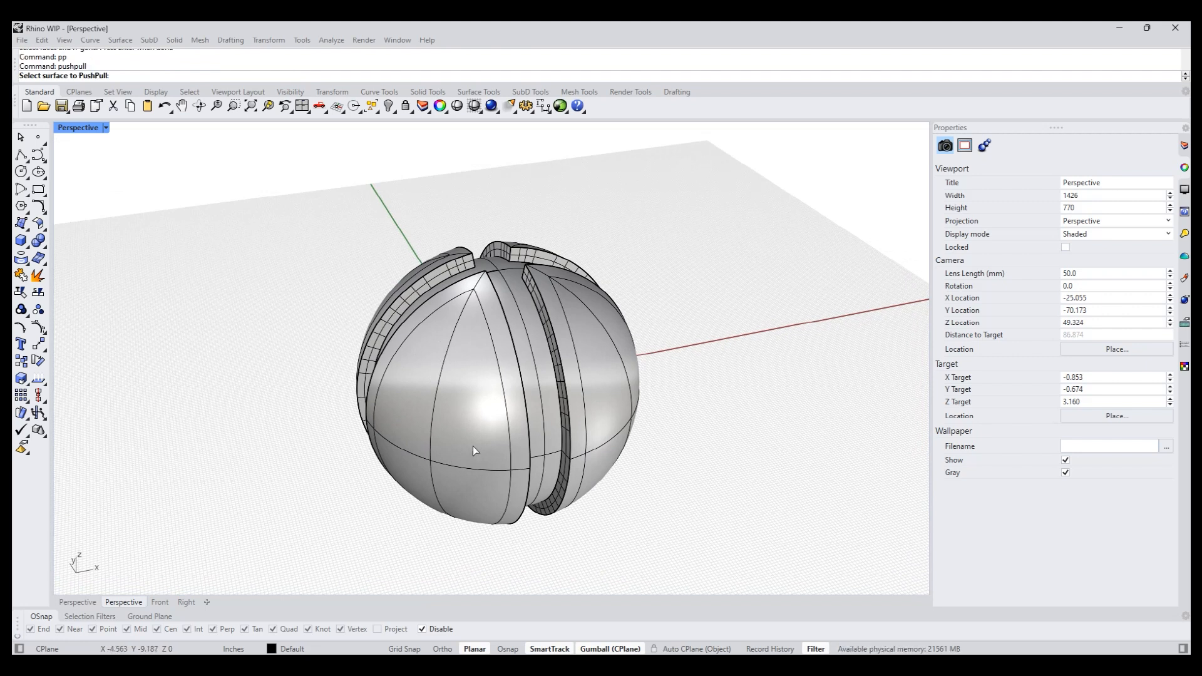
pyautogui.click(475, 420)
pyautogui.scroll(2, 475, 420)
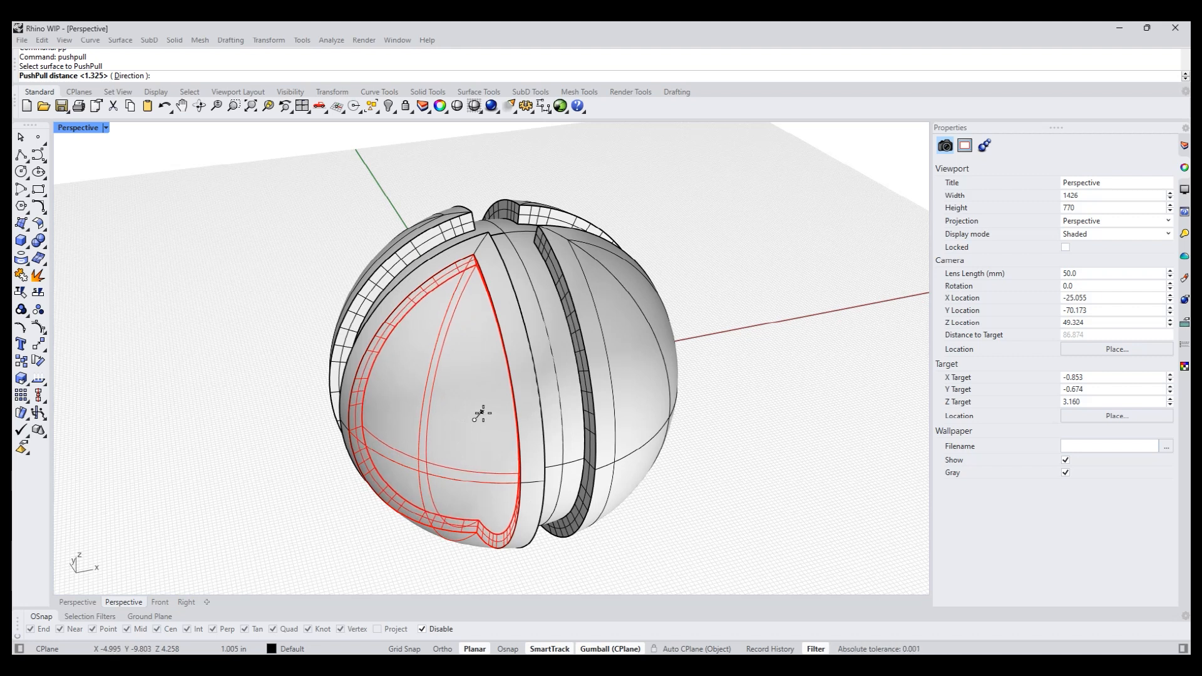
pyautogui.click(482, 414)
pyautogui.moveTo(861, 508); pyautogui.dragTo(670, 512, button='right')
pyautogui.hotkey('ctrl', 'z')
# Try to PushPull the inner inset face of the adjacent quadrant inward, and undo that PushPull.
pyautogui.write('pp')
pyautogui.press('Return')
pyautogui.click(463, 470)
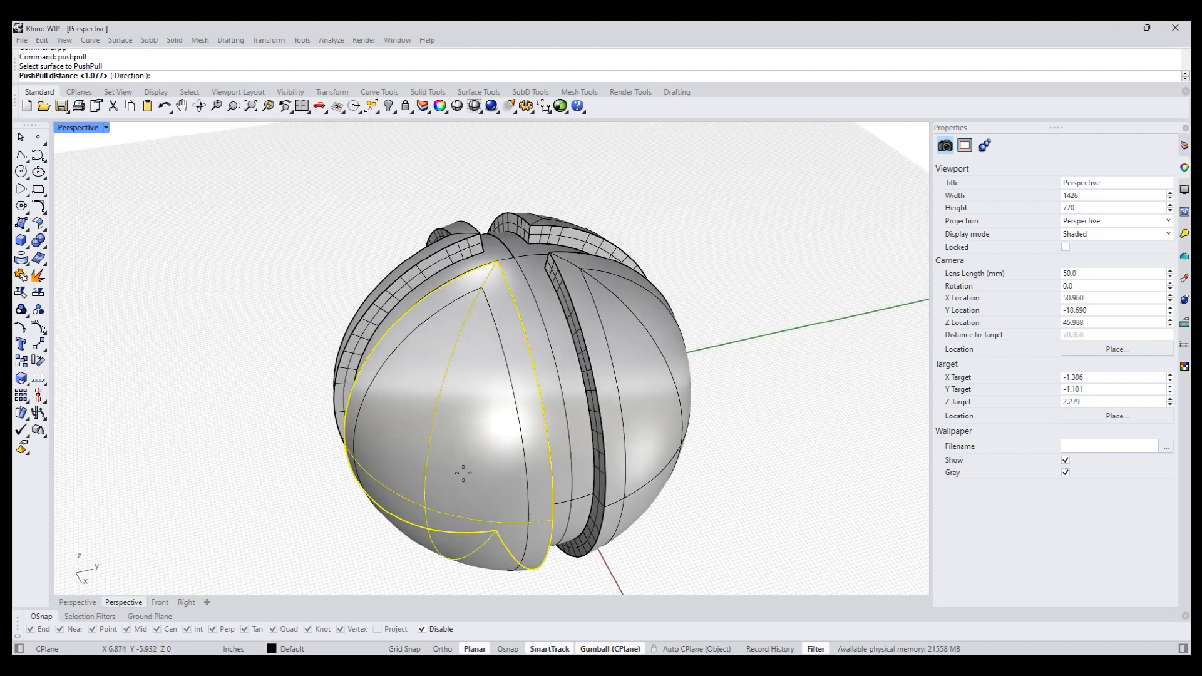
pyautogui.click(483, 461)
pyautogui.moveTo(576, 497); pyautogui.dragTo(730, 529, button='right')
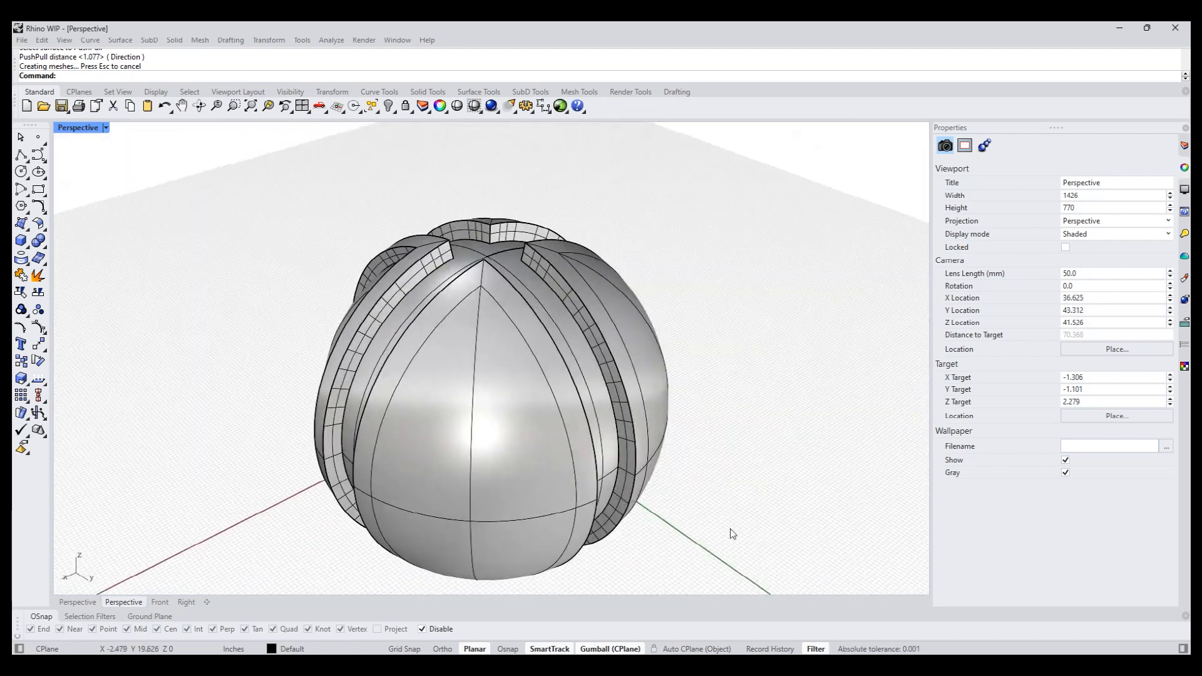
pyautogui.hotkey('ctrl', 'z')
# PushPull the inner inset face of the quadrant between the positive X and Y axes inward by about 2.17 inches.
pyautogui.write('pp')
pyautogui.press('Return')
pyautogui.moveTo(450, 479); pyautogui.dragTo(393, 475, button='right')
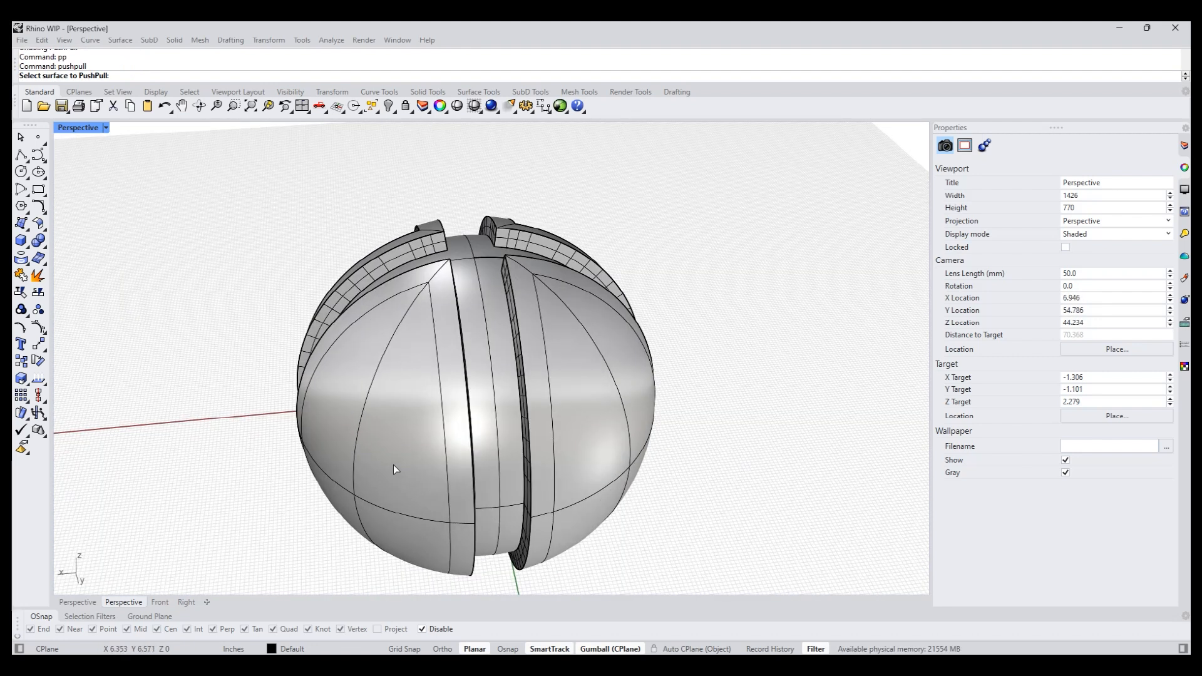
pyautogui.click(394, 464)
pyautogui.click(421, 450)
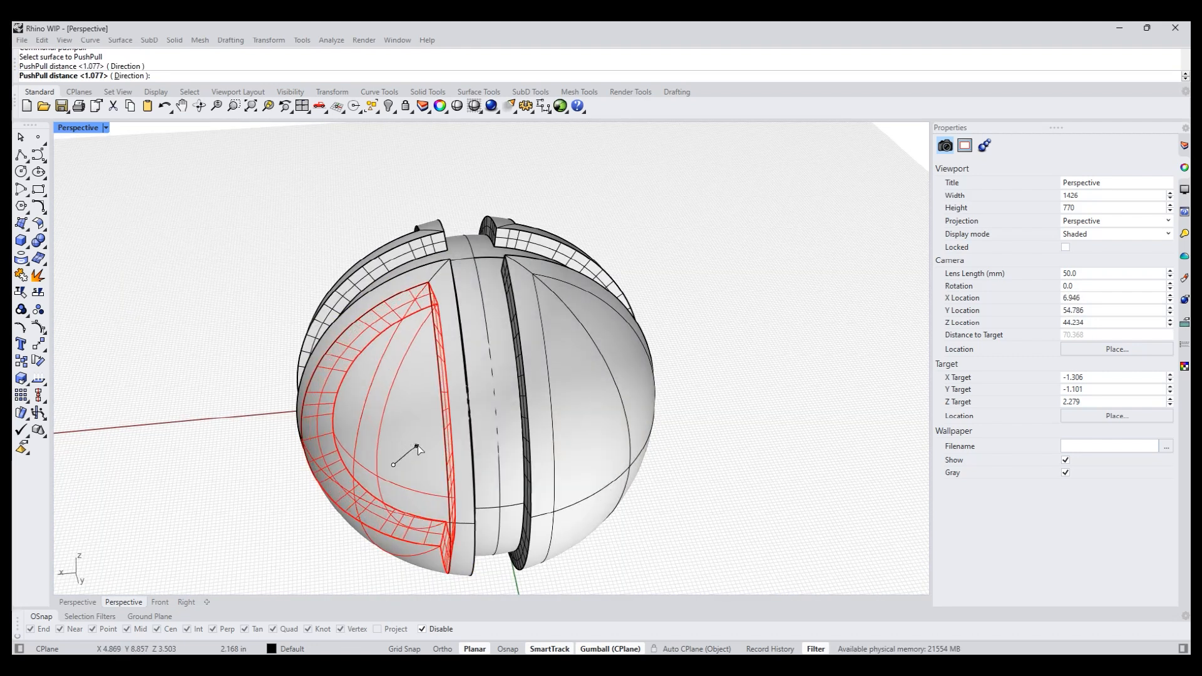
# PushPull the inner inset face of the quadrant between the negative X and positive Y axes inward.
pyautogui.moveTo(678, 471); pyautogui.dragTo(549, 504, button='right')
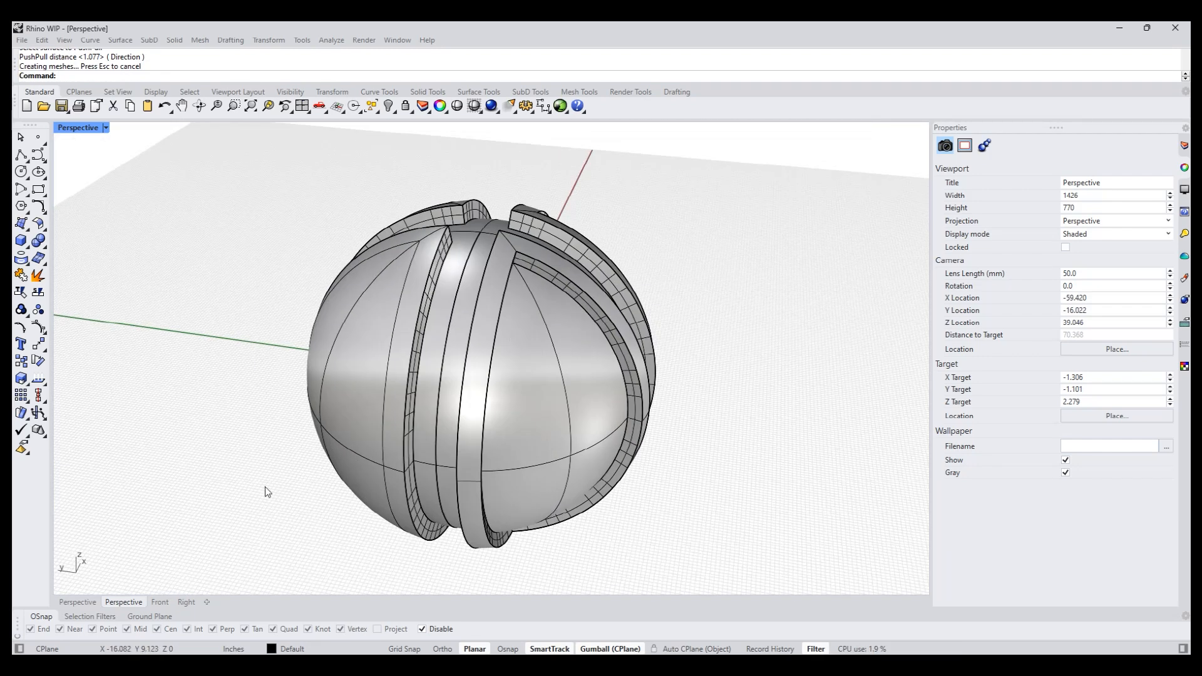
pyautogui.moveTo(265, 487); pyautogui.dragTo(333, 488, button='right')
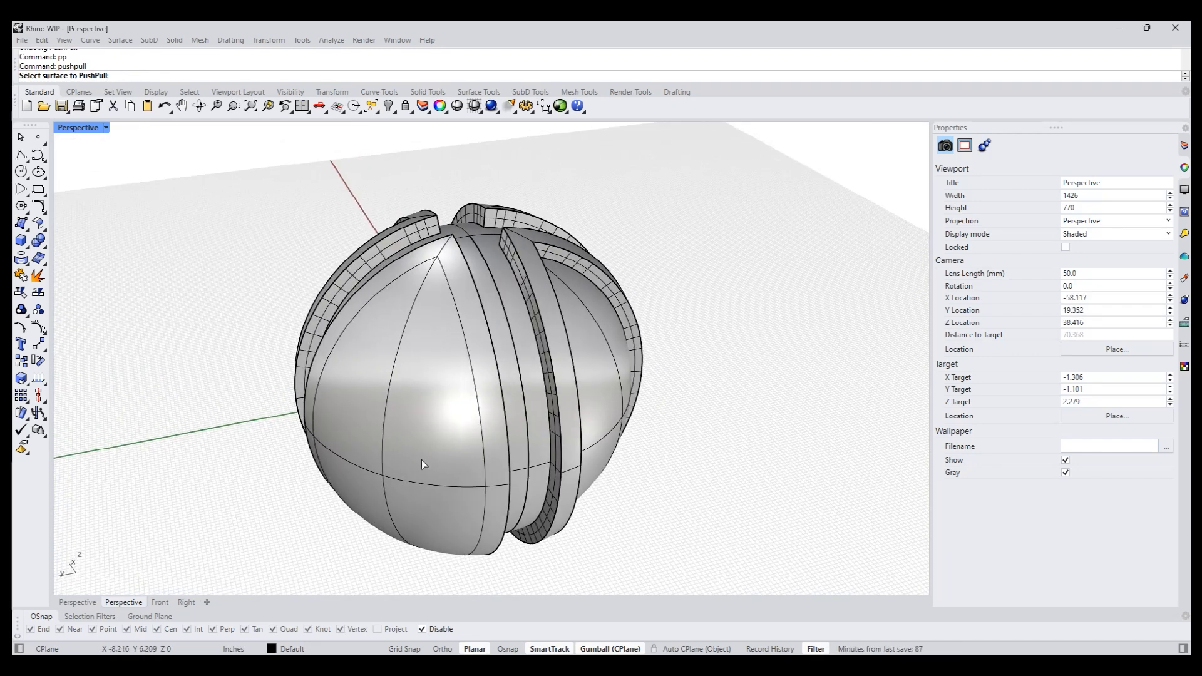
pyautogui.click(422, 459)
pyautogui.click(434, 453)
pyautogui.moveTo(780, 497); pyautogui.dragTo(149, 385, button='right')
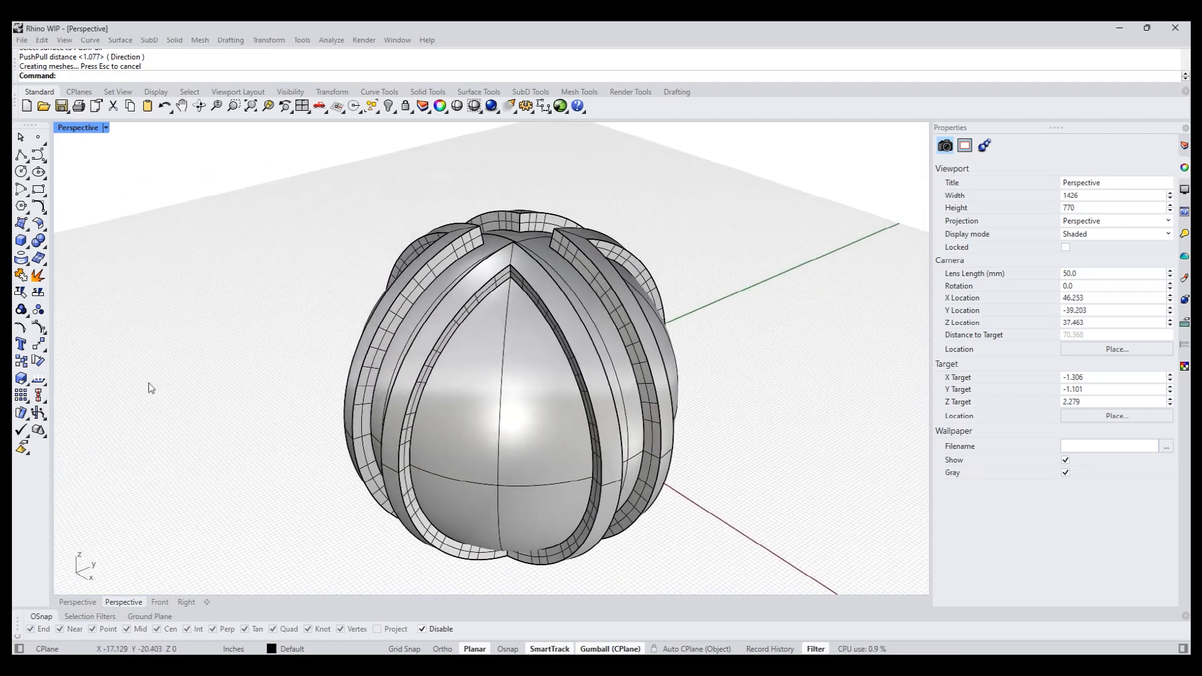
# Start an edge chamfer using FaceEdges and select the raised rim faces of all four quadrants.
pyautogui.click(44, 259)
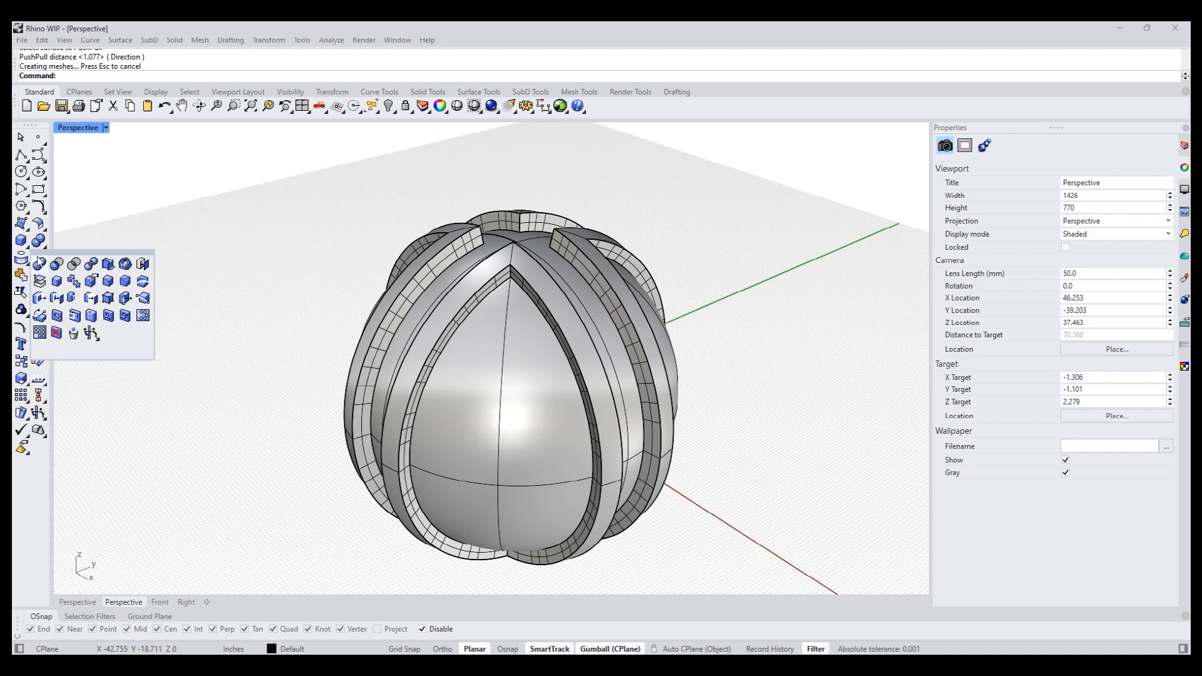
pyautogui.click(126, 283)
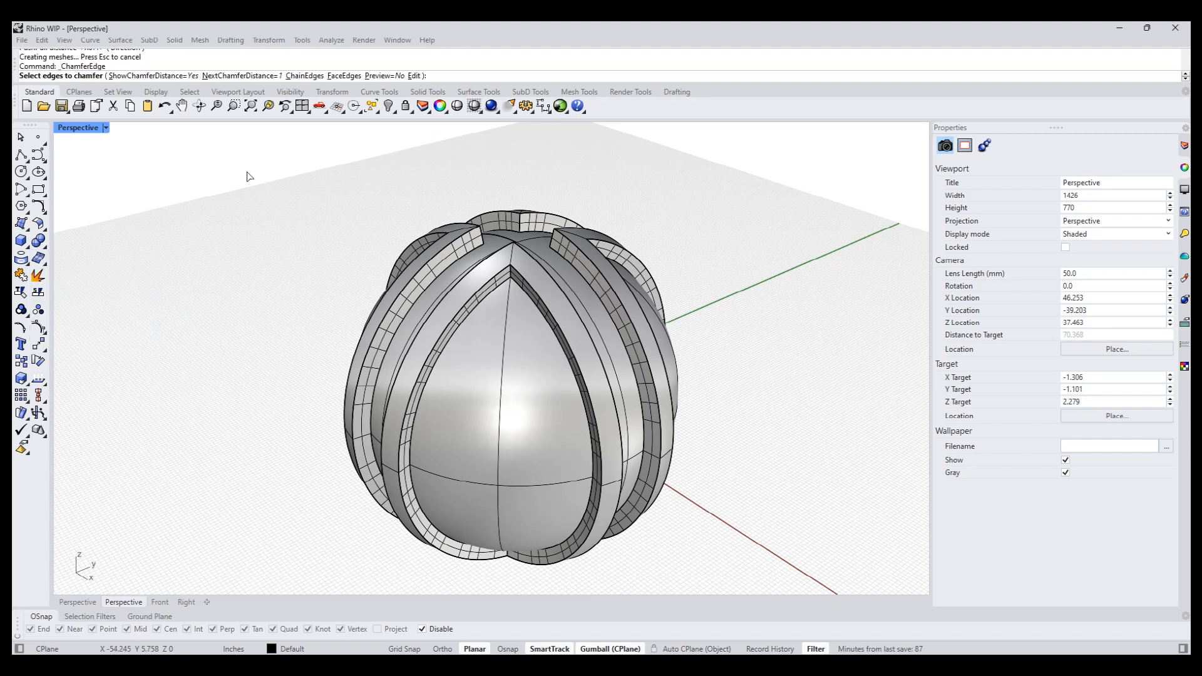
pyautogui.click(343, 76)
pyautogui.scroll(2, 263, 221)
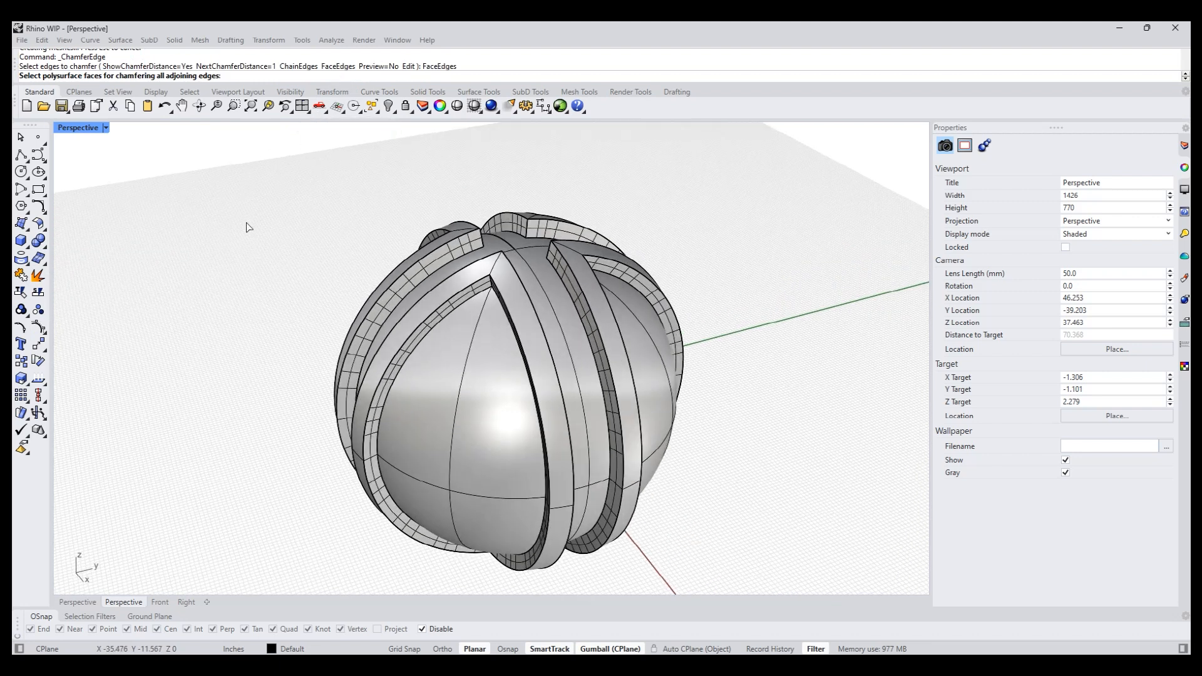
pyautogui.scroll(2, 530, 310)
pyautogui.click(516, 309)
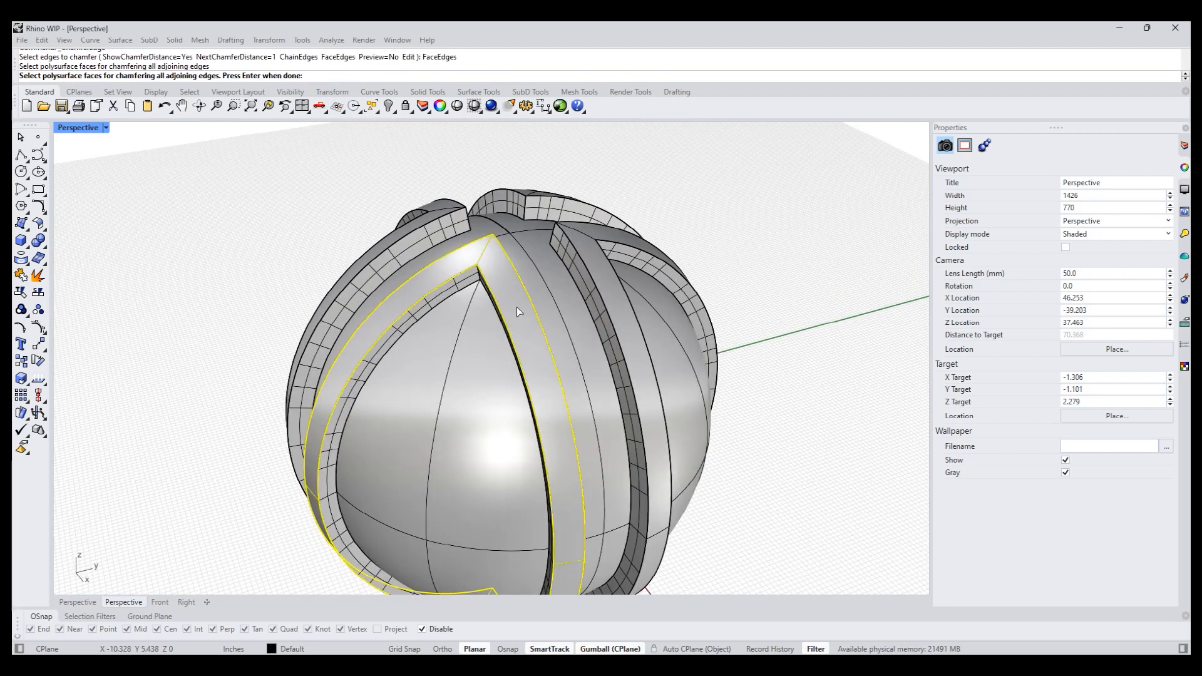
pyautogui.click(611, 274)
pyautogui.moveTo(607, 273); pyautogui.dragTo(401, 313, button='right')
pyautogui.click(502, 289)
pyautogui.moveTo(502, 289); pyautogui.dragTo(318, 333, button='right')
pyautogui.click(586, 255)
pyautogui.press('Return')
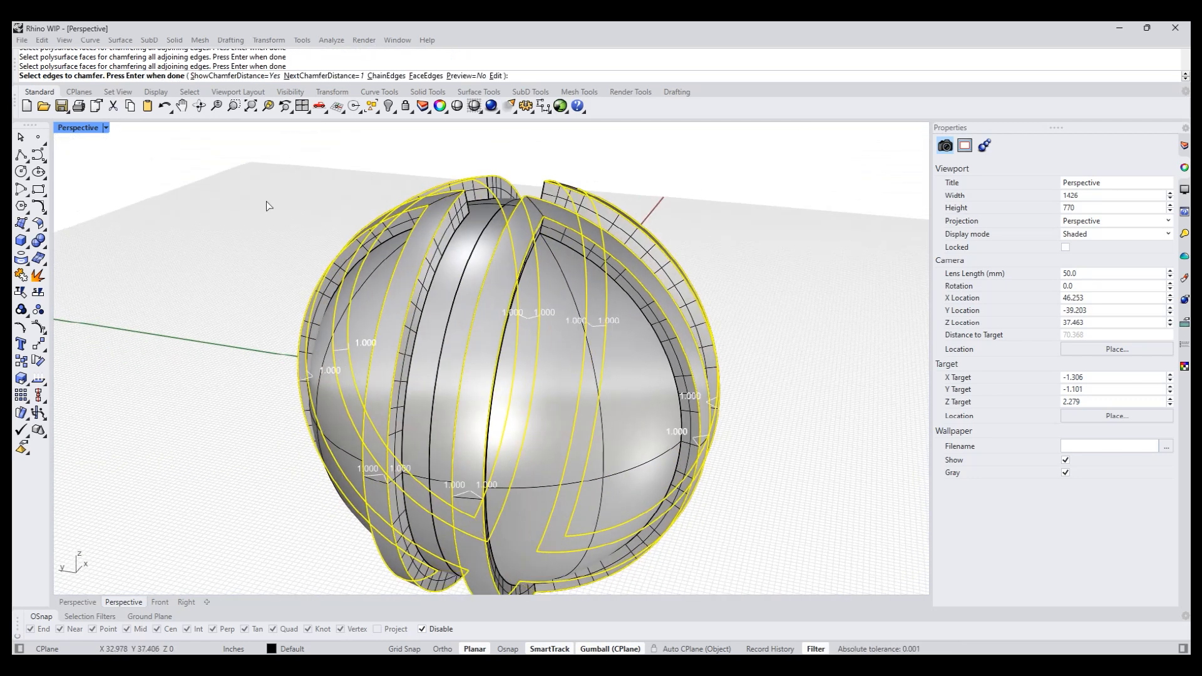
# Preview the chamfer, set the distance of all handles to 0.15, and apply it.
pyautogui.click(471, 76)
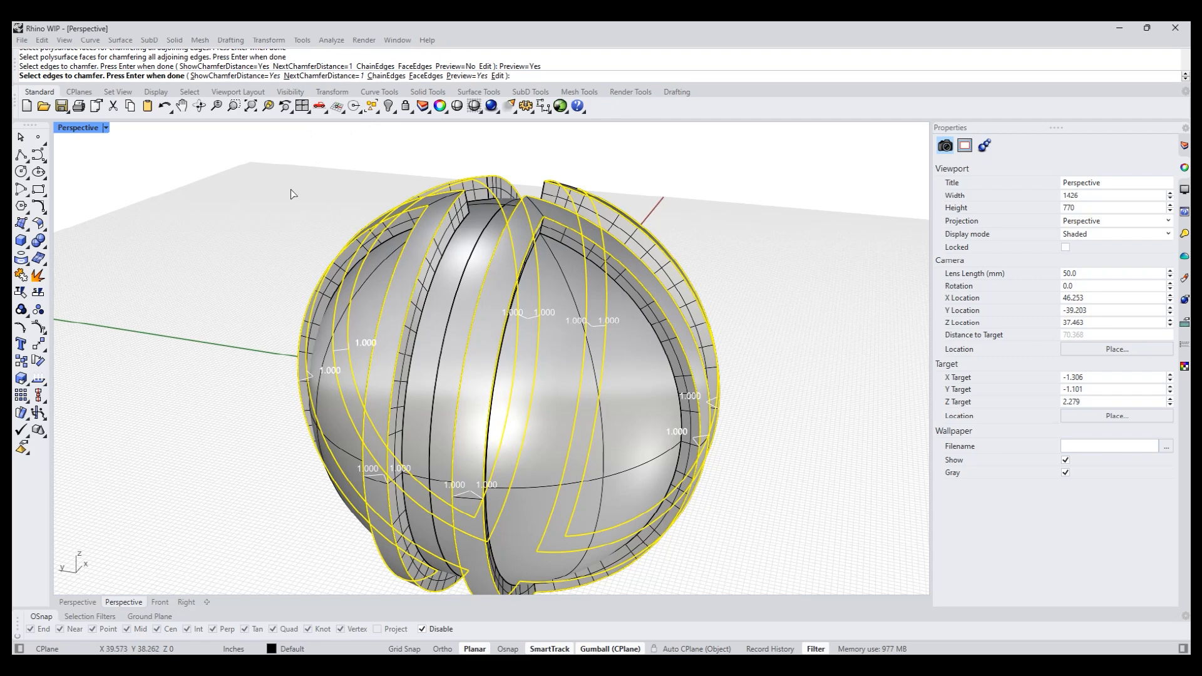
pyautogui.moveTo(281, 165); pyautogui.dragTo(330, 157, button='right')
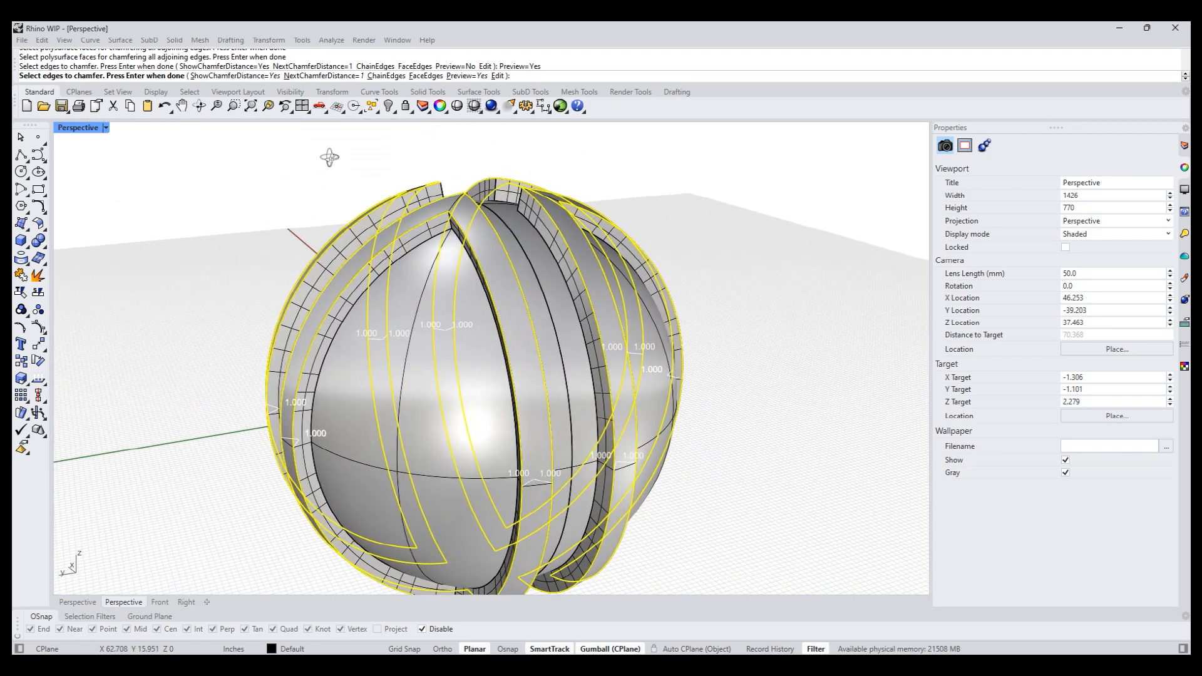
pyautogui.press('Return')
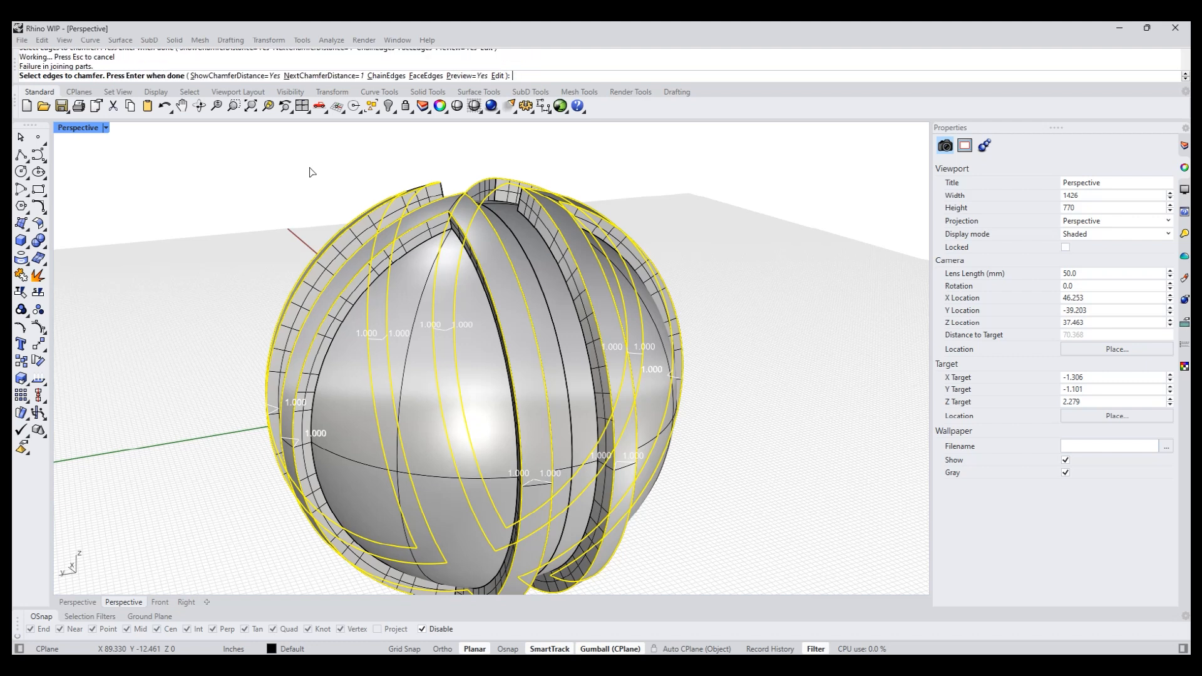
pyautogui.moveTo(324, 153); pyautogui.dragTo(333, 196, button='right')
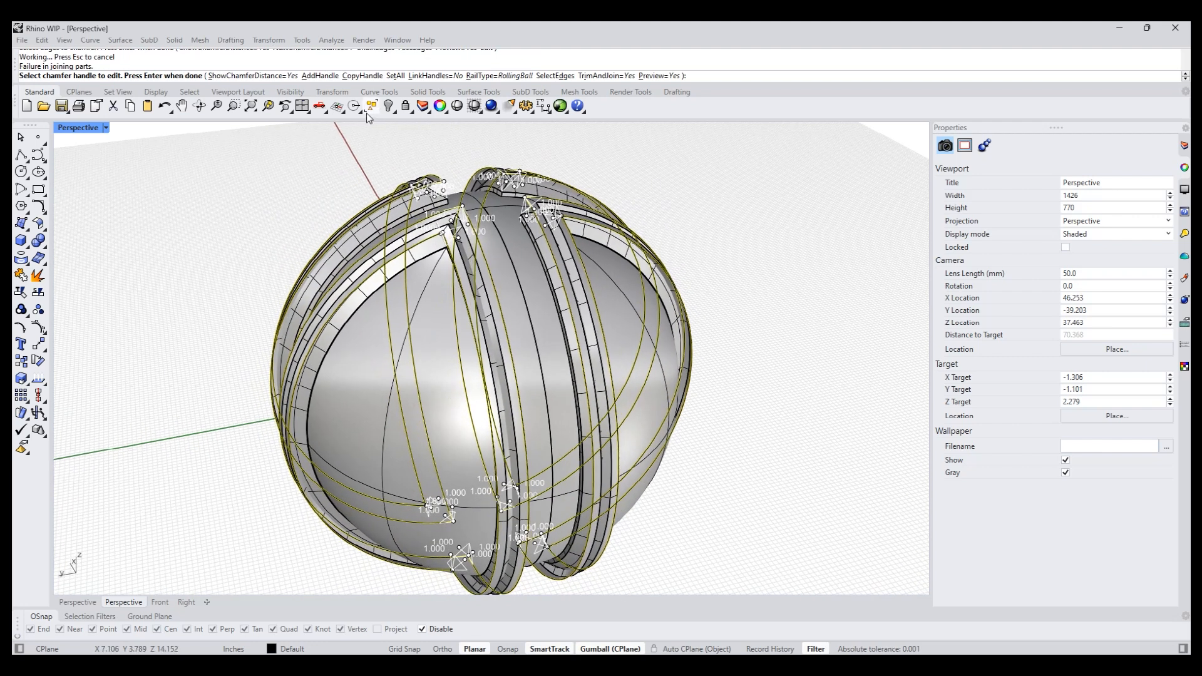
pyautogui.click(395, 75)
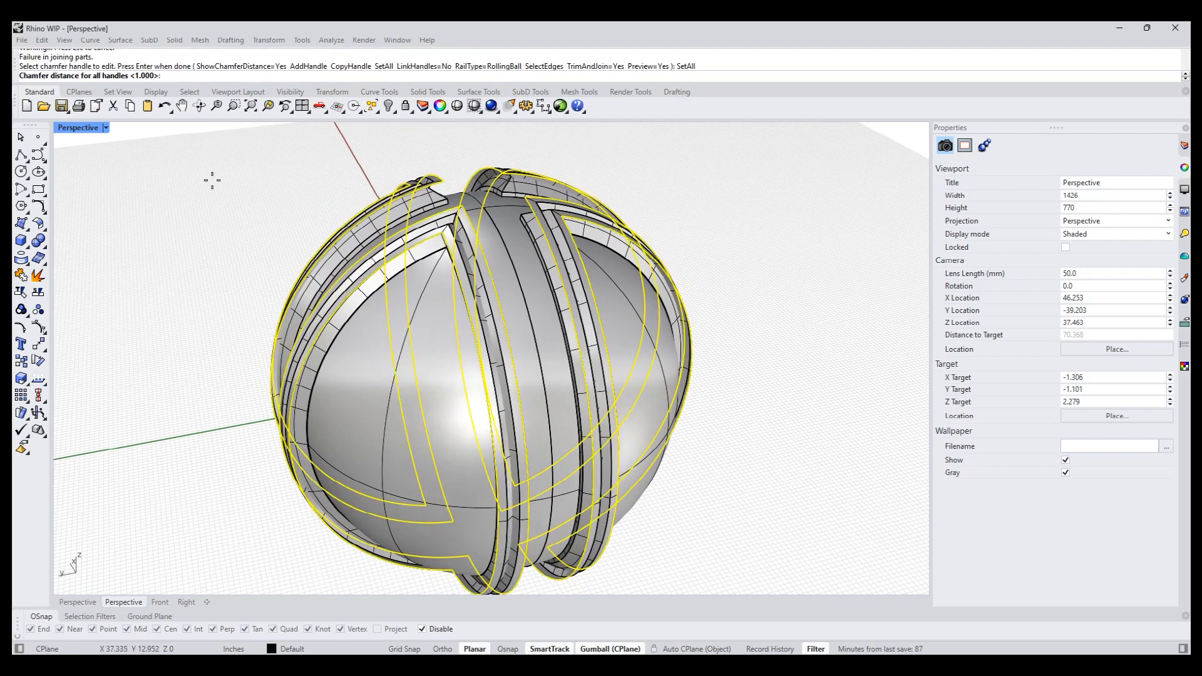
pyautogui.press('Return')
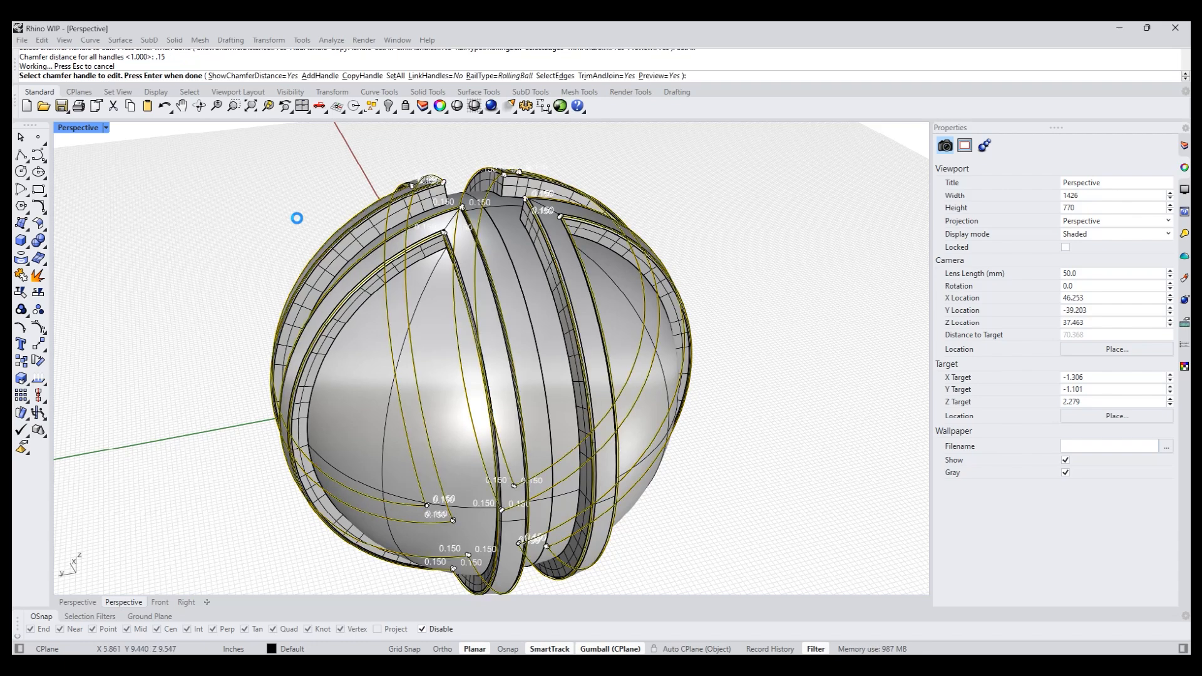
pyautogui.scroll(5, 486, 227)
pyautogui.moveTo(423, 255)
pyautogui.mouseDown(button='right')
pyautogui.moveTo(360, 272)
pyautogui.moveTo(429, 257)
pyautogui.mouseUp(button='right')
pyautogui.press('Return')
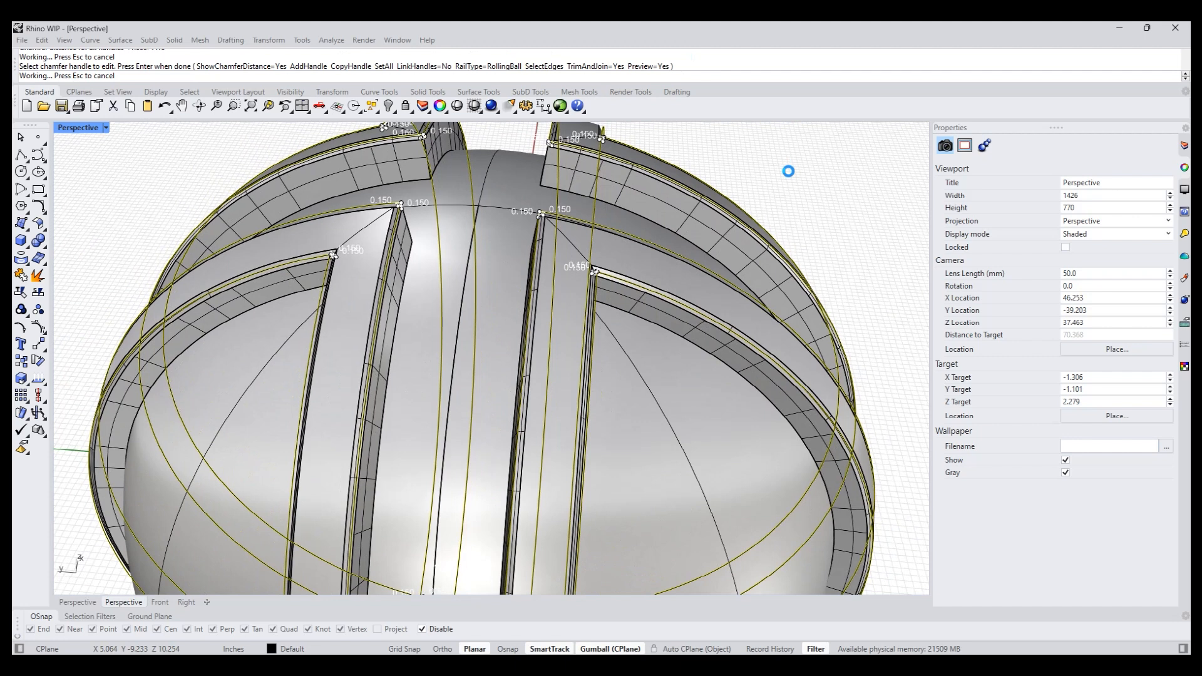
# Inset the rim face of the quadrant between the negative X and positive Y axes using a through point near its outer edge.
pyautogui.scroll(-8, 788, 171)
pyautogui.moveTo(787, 171); pyautogui.dragTo(771, 328, button='right')
pyautogui.scroll(7, 649, 206)
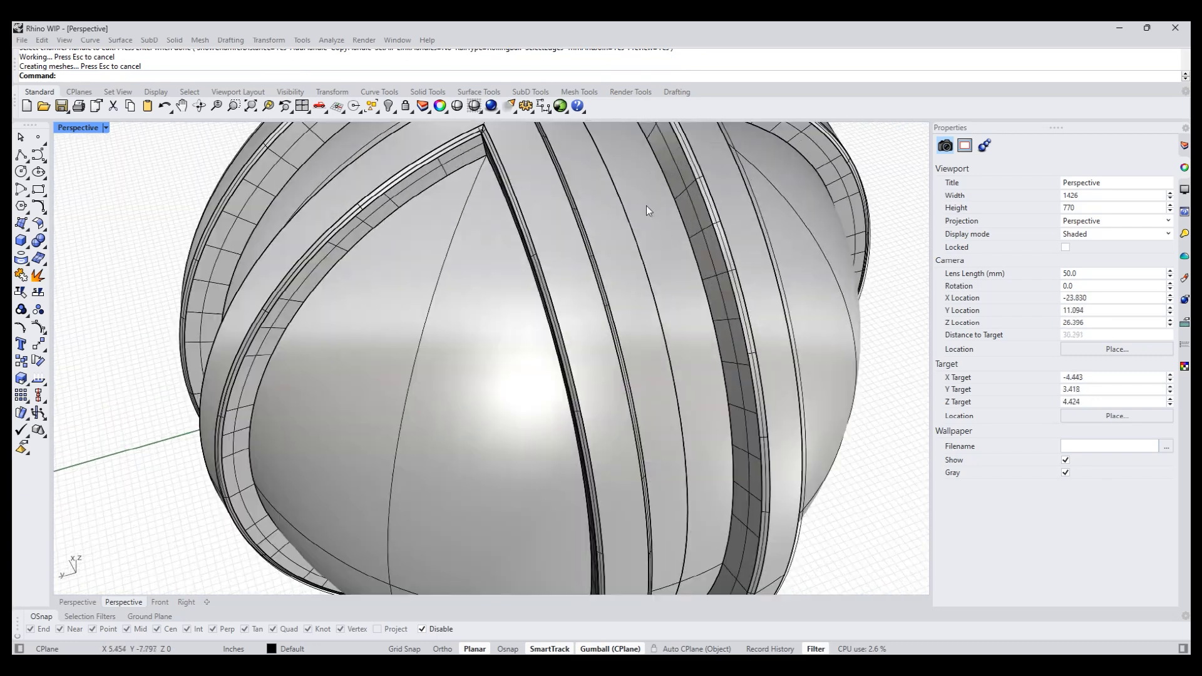
pyautogui.scroll(-6, 531, 324)
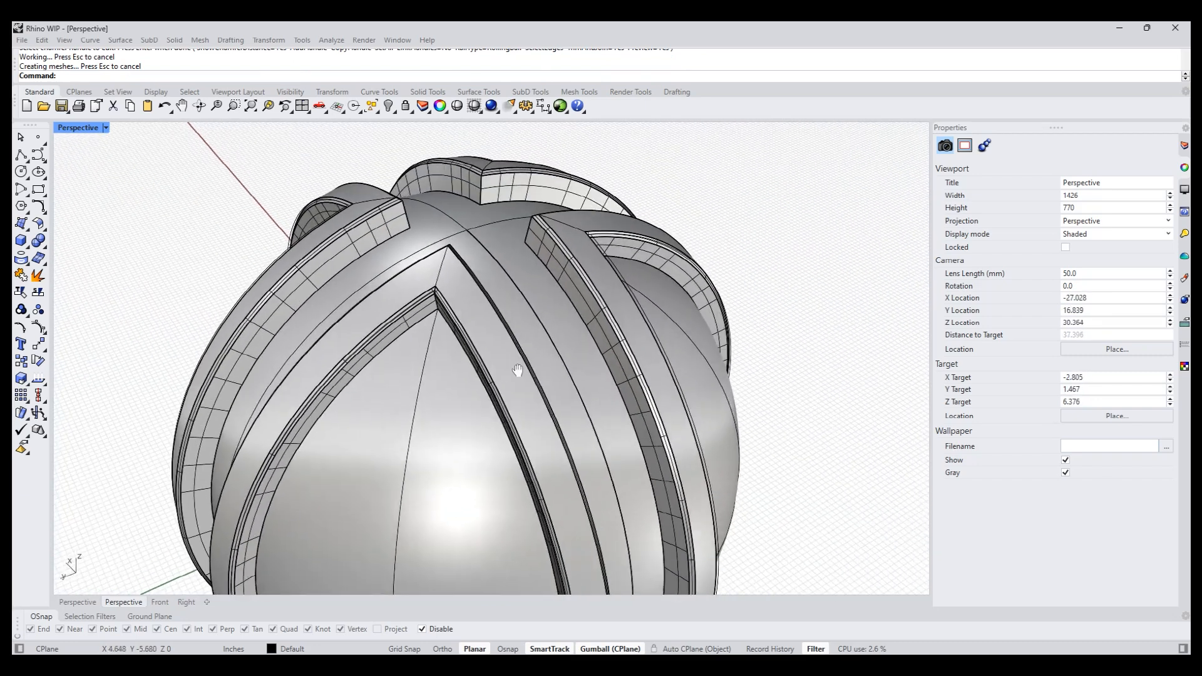
pyautogui.moveTo(531, 324); pyautogui.dragTo(423, 337, button='right')
pyautogui.press('Return')
pyautogui.click(433, 323)
pyautogui.press('Return')
pyautogui.write('t')
pyautogui.press('Return')
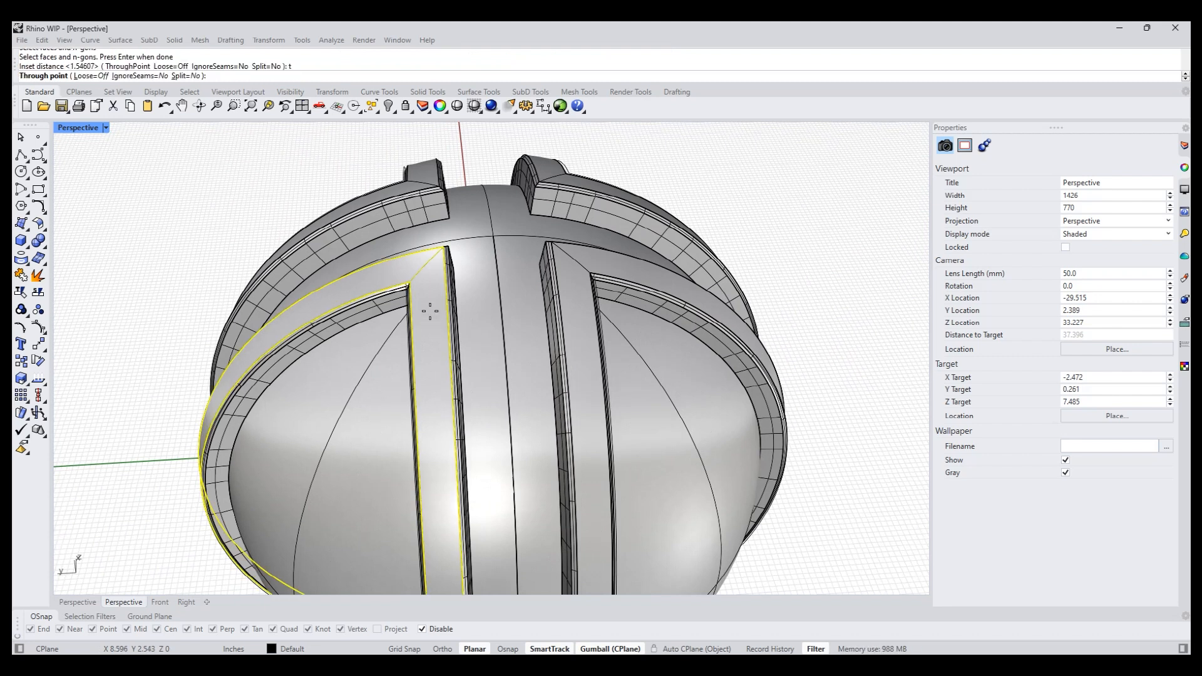
pyautogui.scroll(3, 430, 308)
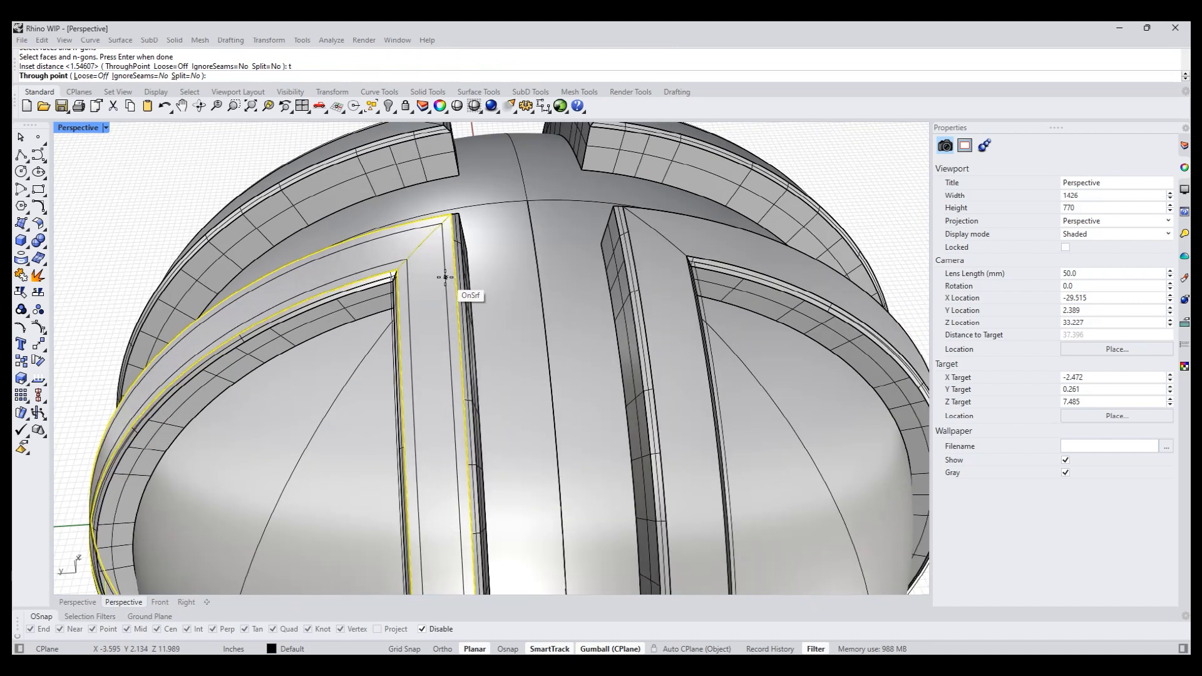
pyautogui.click(445, 276)
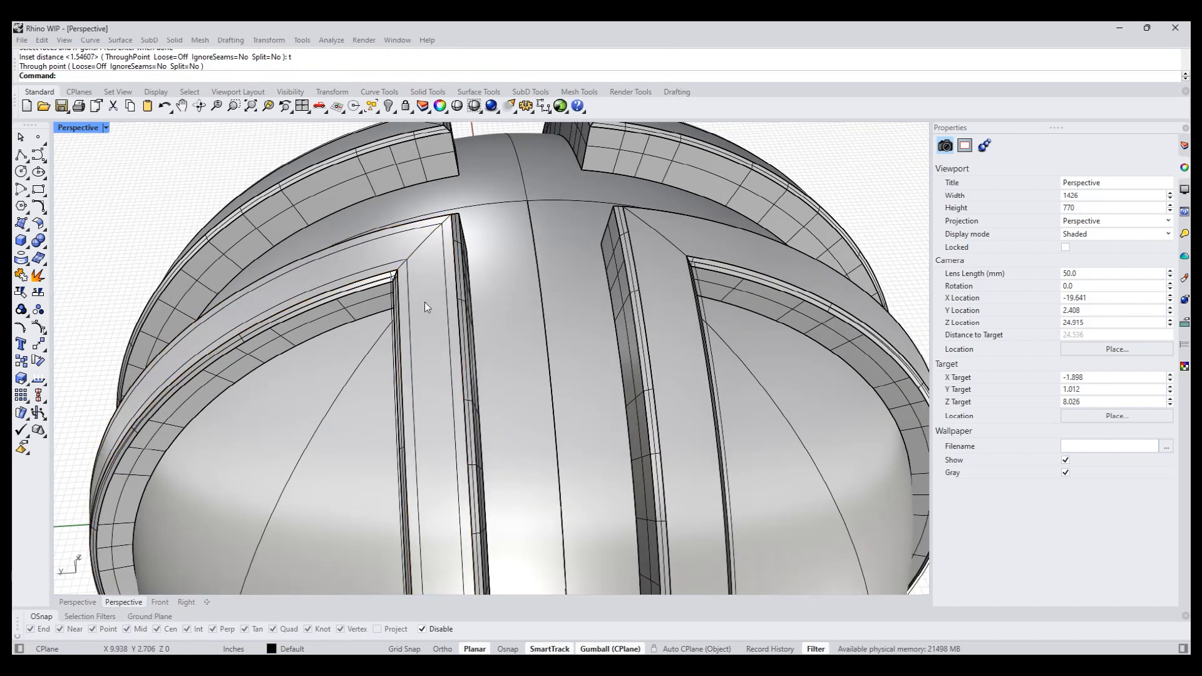
# Inset the rim faces of the two quadrants on the negative Y side with the same inset distance.
pyautogui.press('Return')
pyautogui.click(663, 316)
pyautogui.press('Return')
pyautogui.press('Escape')
pyautogui.scroll(-6, 651, 321)
pyautogui.moveTo(651, 322); pyautogui.dragTo(445, 317, button='right')
pyautogui.press('Return')
pyautogui.click(624, 425)
pyautogui.press('Return')
pyautogui.click(731, 459)
pyautogui.moveTo(731, 459); pyautogui.dragTo(454, 349, button='right')
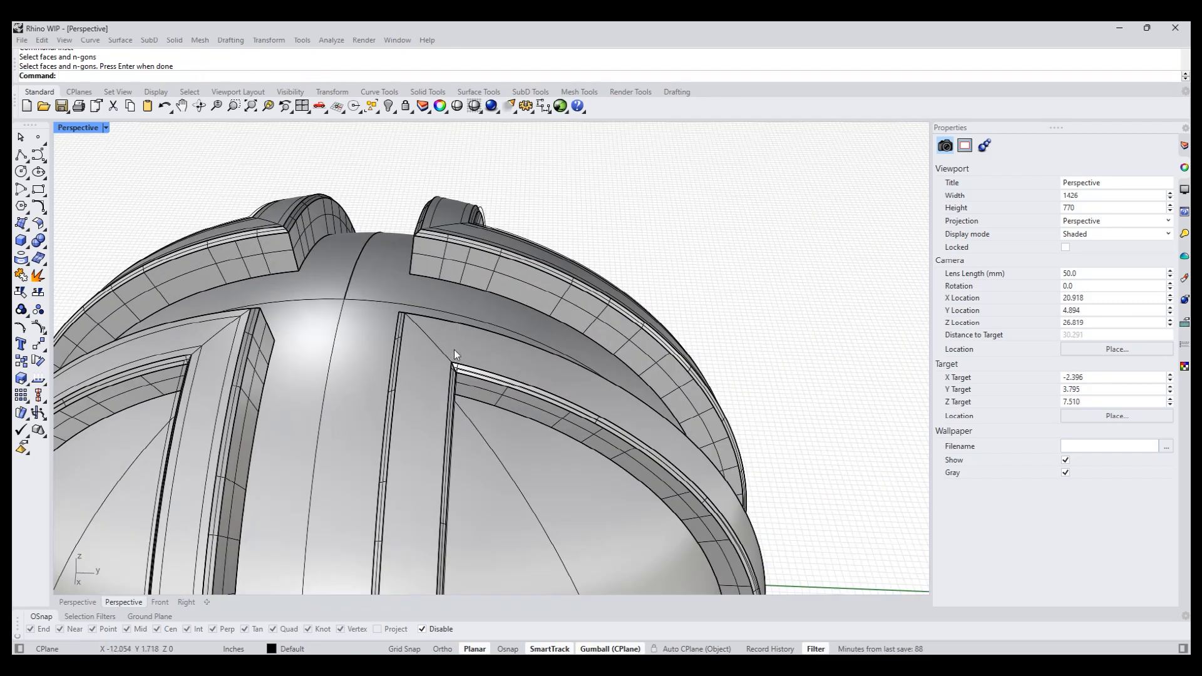
# Inset the rim face of the quadrant between the positive X and positive Y axes with the same distance.
pyautogui.write('iu')
pyautogui.press('Return')
pyautogui.click(422, 371)
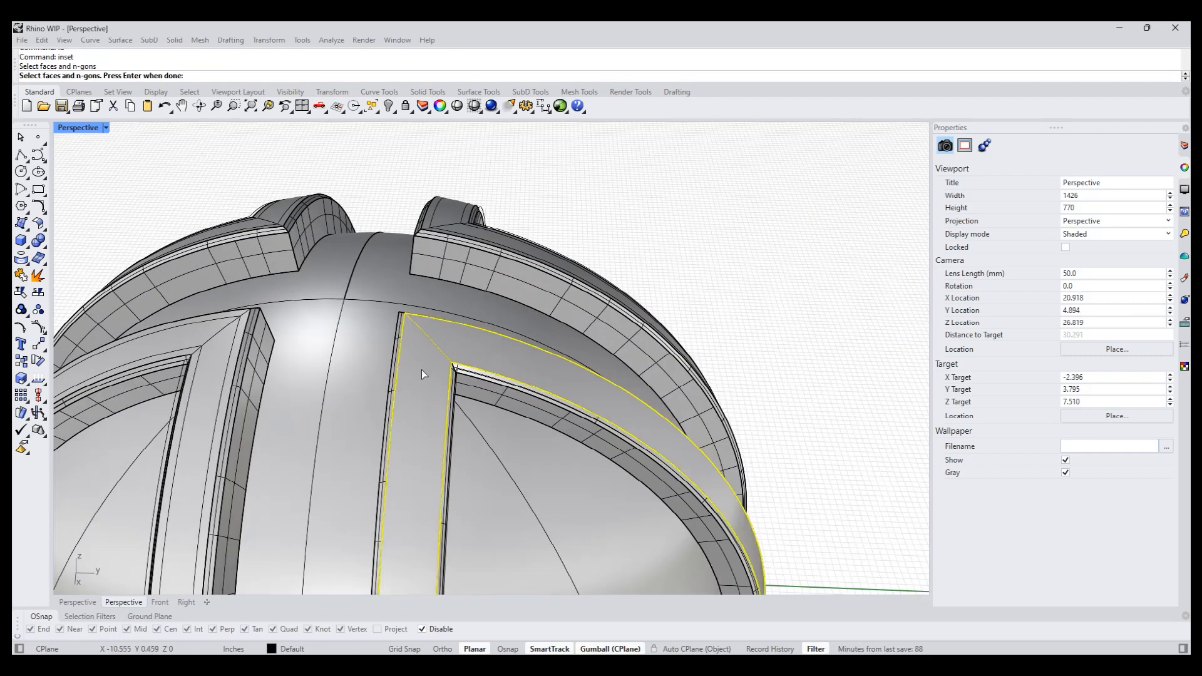
pyautogui.press('Escape')
pyautogui.scroll(-5, 775, 333)
pyautogui.moveTo(777, 331); pyautogui.dragTo(448, 302, button='right')
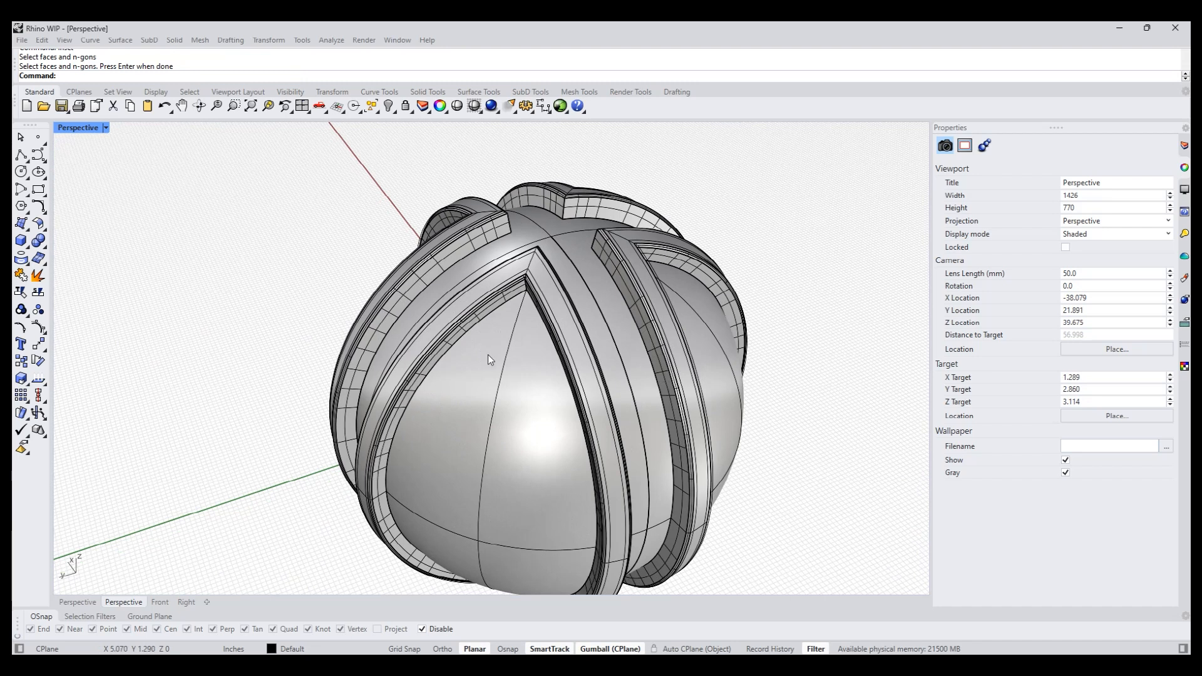
# PushPull the inset rim face of the quadrant between the negative X and positive Y axes outward by about 0.41 inches.
pyautogui.write('pp')
pyautogui.press('Return')
pyautogui.scroll(4, 543, 296)
pyautogui.click(546, 281)
pyautogui.press('Return')
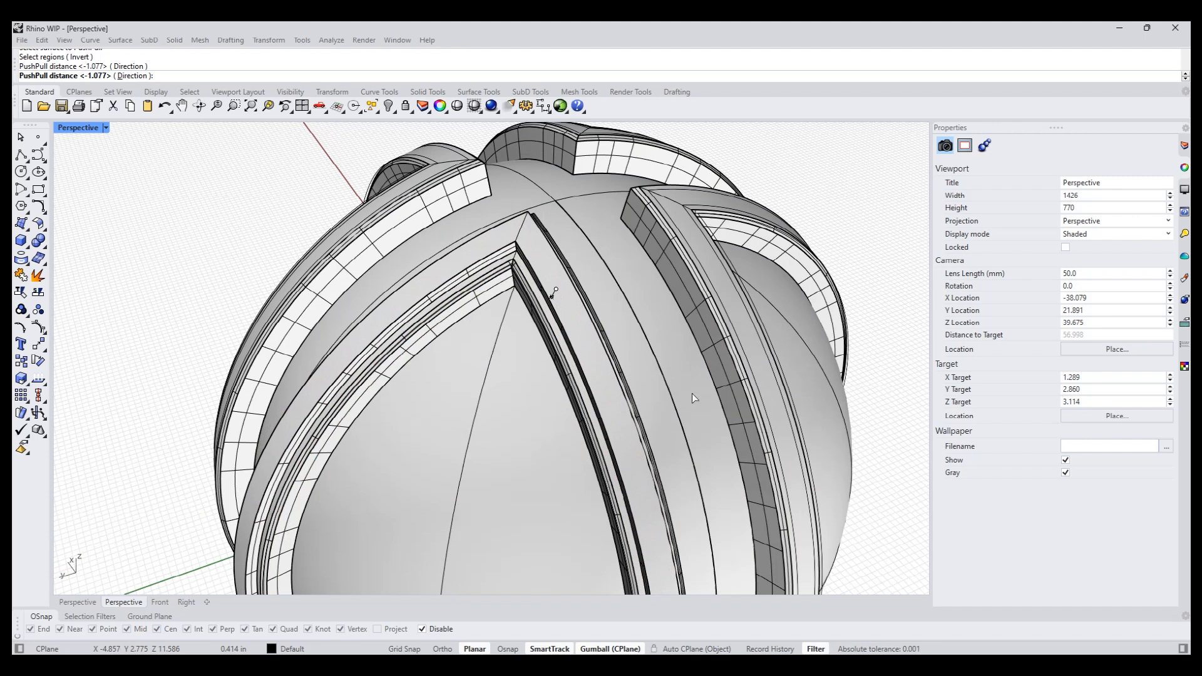
pyautogui.click(676, 399)
pyautogui.moveTo(676, 399); pyautogui.dragTo(588, 394, button='right')
# PushPull the inset rim face of the quadrant between the negative X and negative Y axes outward by 0.414 inches.
pyautogui.write('pp')
pyautogui.press('Return')
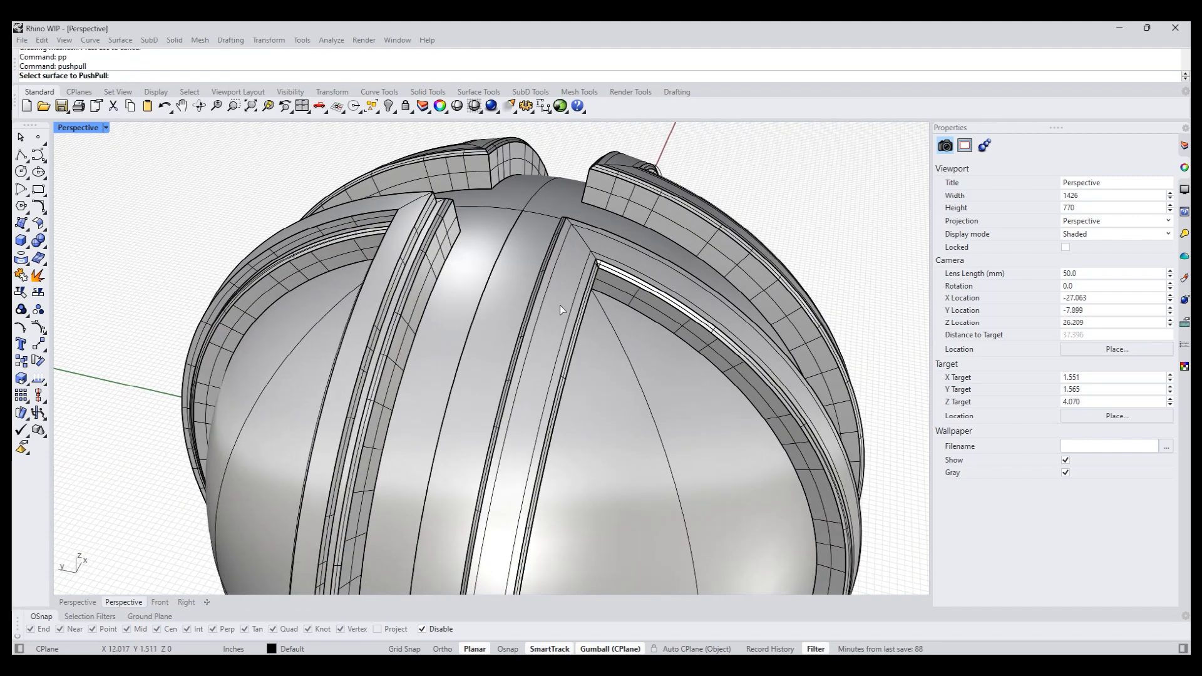
pyautogui.click(560, 306)
pyautogui.moveTo(559, 306); pyautogui.dragTo(544, 278, button='right')
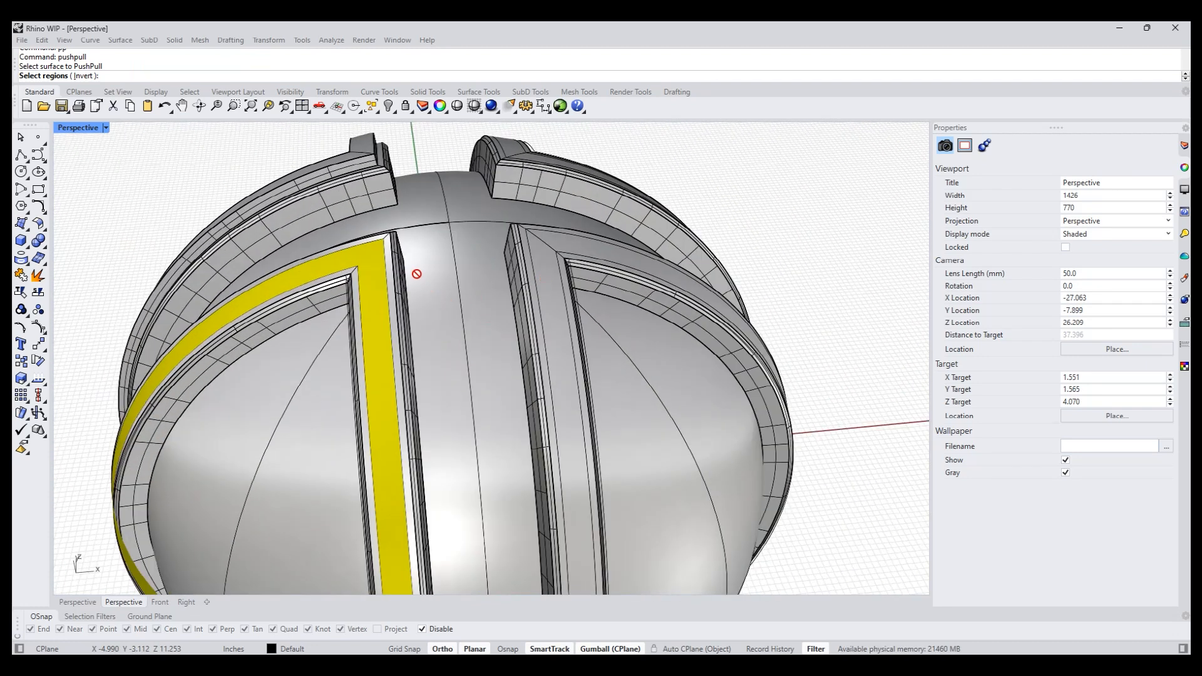
pyautogui.press('Return')
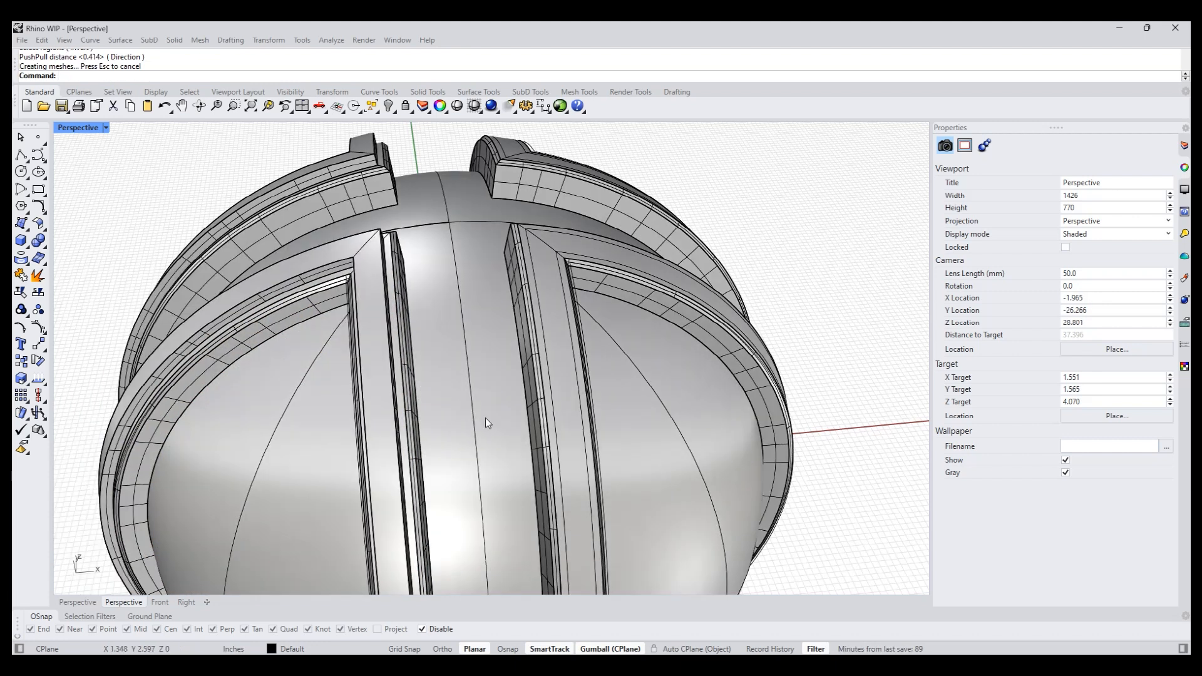
# PushPull the inset rim face of the quadrant between the positive X and negative Y axes outward by 0.414 inches.
pyautogui.moveTo(485, 419); pyautogui.dragTo(400, 412, button='right')
pyautogui.rightClick(442, 306)
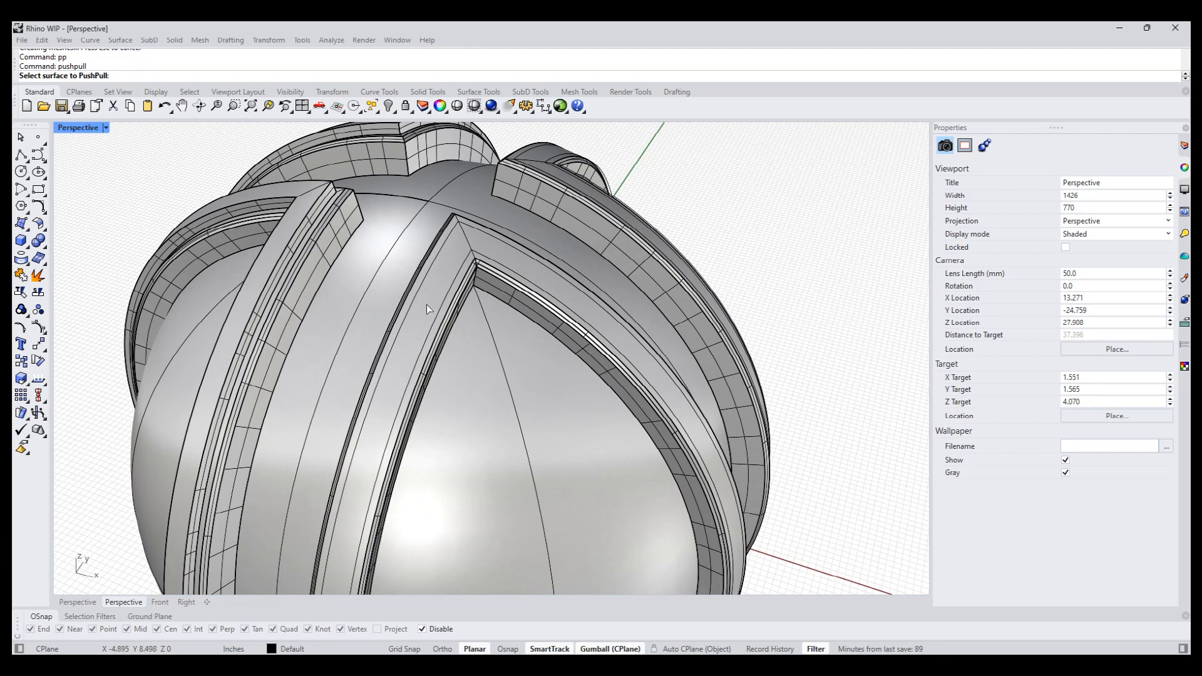
pyautogui.click(427, 304)
pyautogui.rightClick(404, 304)
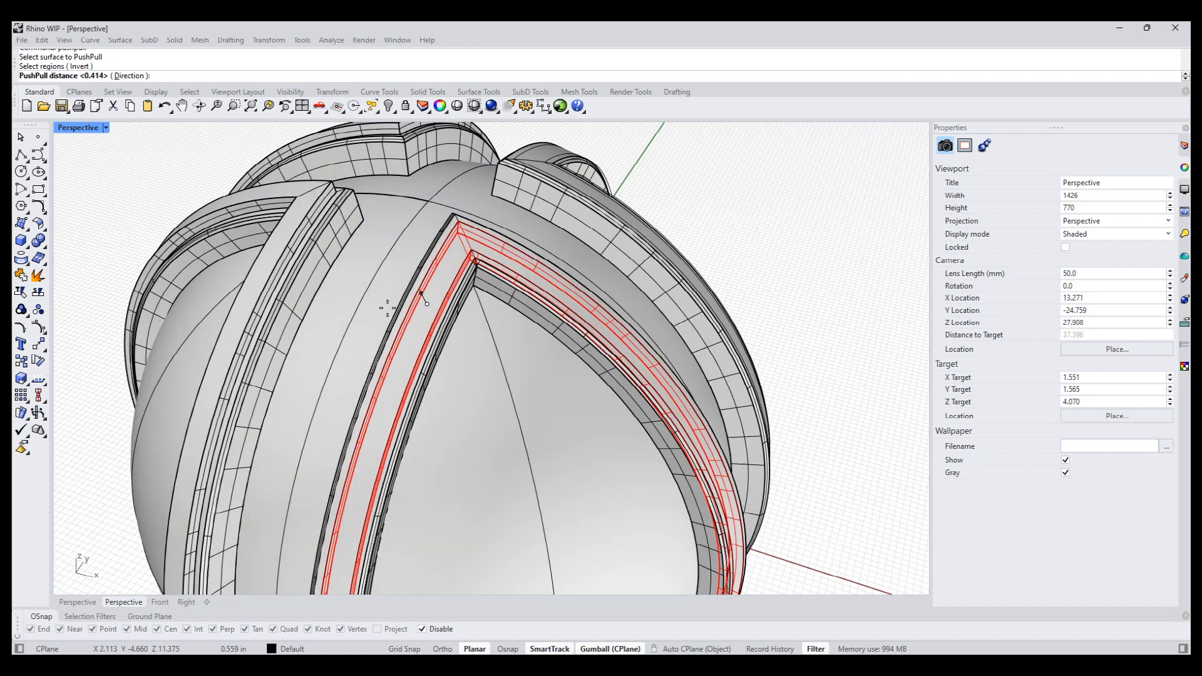
pyautogui.click(468, 337)
pyautogui.press('Return')
# PushPull the inset rim face of the quadrant between the positive X and positive Y axes outward by 0.414 inches.
pyautogui.moveTo(585, 394); pyautogui.dragTo(499, 402, button='right')
pyautogui.press('Return')
pyautogui.click(445, 344)
pyautogui.press('Return')
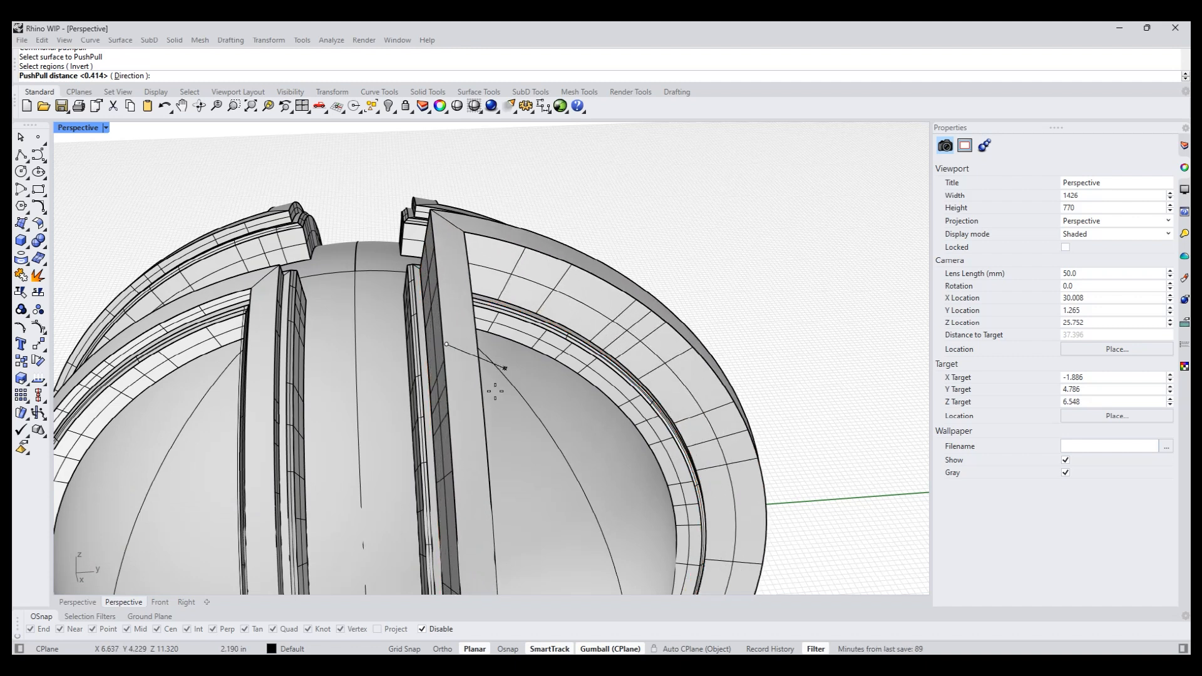
pyautogui.click(495, 391)
pyautogui.click(495, 392)
# Create a solid tube centred on the origin, its inner wall inside the sphere's surface and outer wall beyond the rims, with a short height.
pyautogui.scroll(-4, 561, 415)
pyautogui.moveTo(561, 415); pyautogui.dragTo(537, 450, button='right')
pyautogui.scroll(-4, 490, 341)
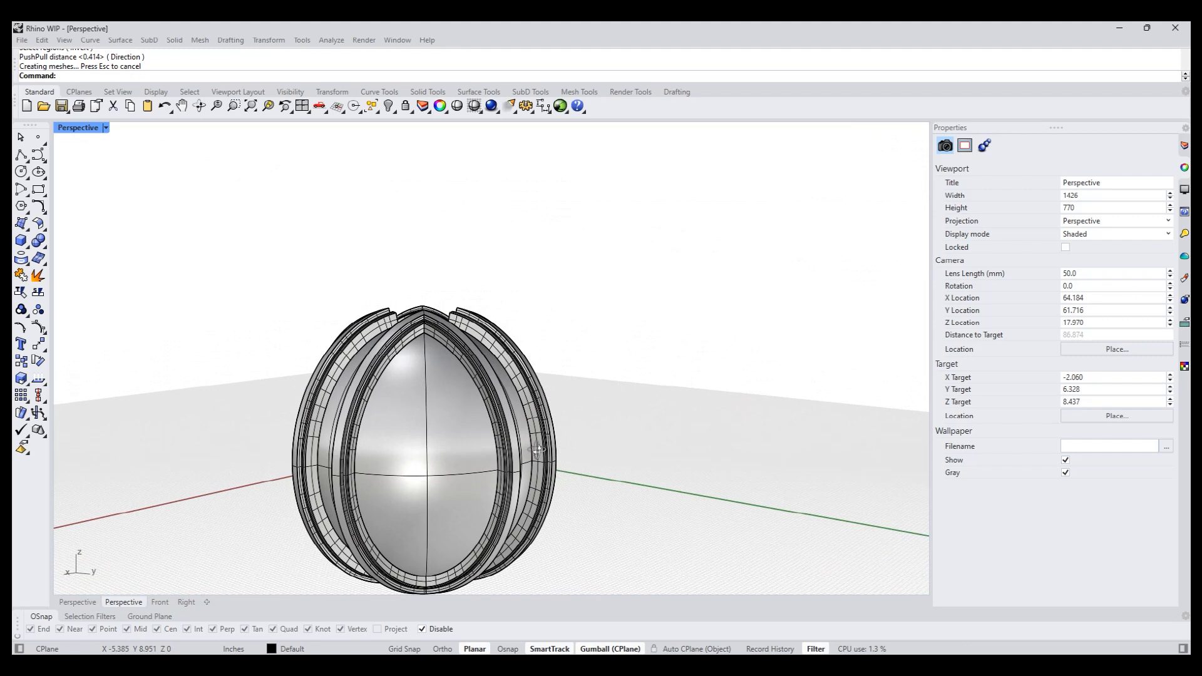
pyautogui.write('op')
pyautogui.press('Return')
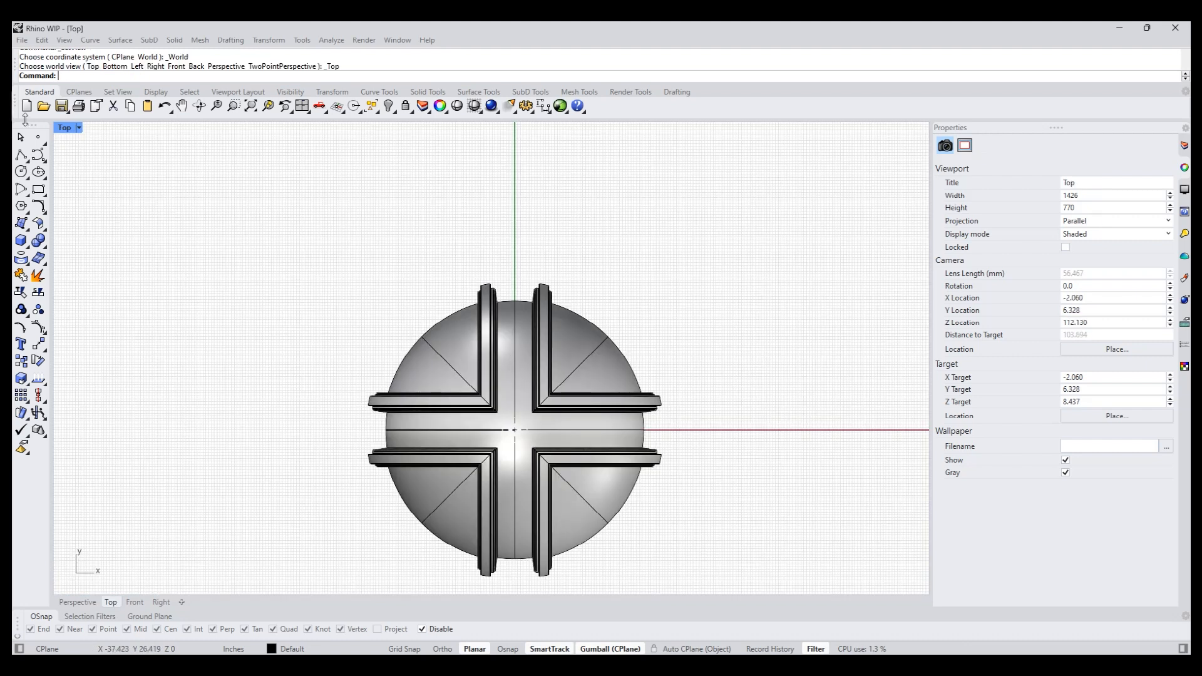
pyautogui.click(27, 250)
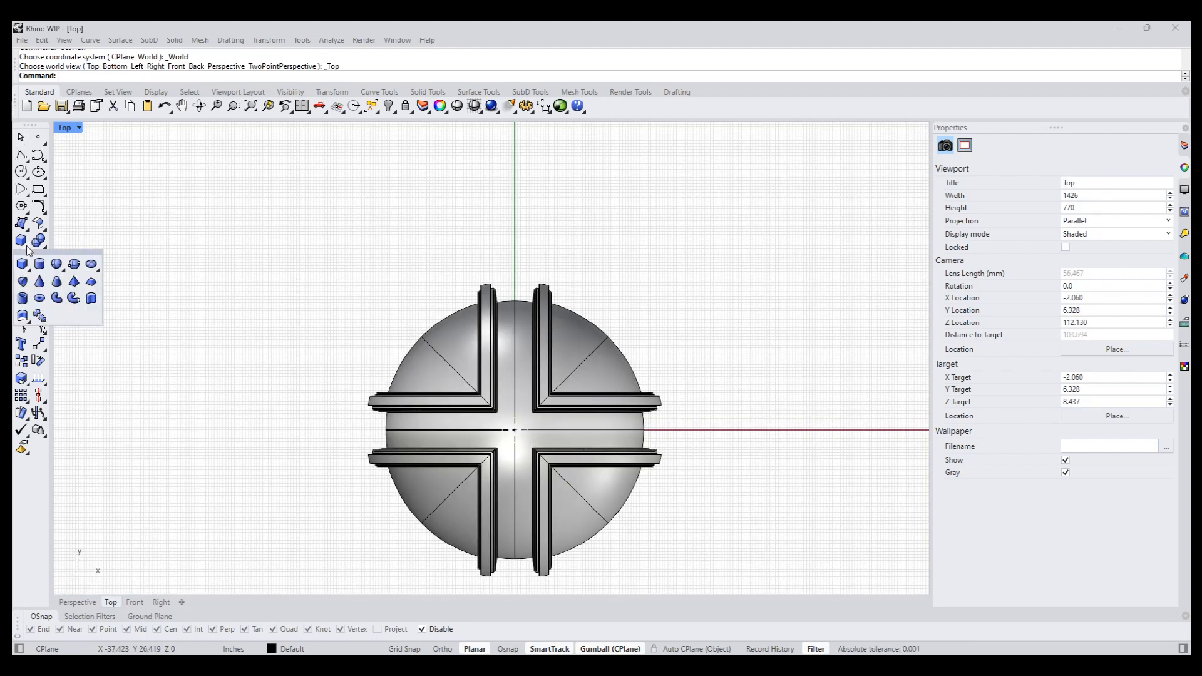
pyautogui.click(23, 299)
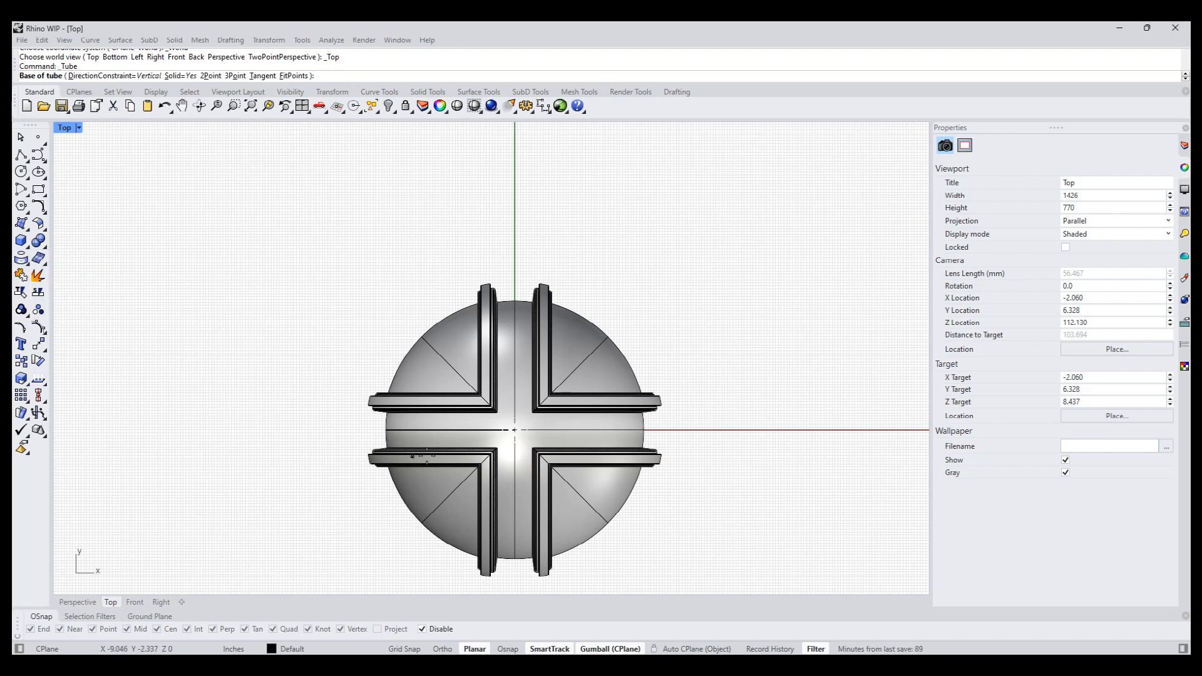
pyautogui.click(514, 429)
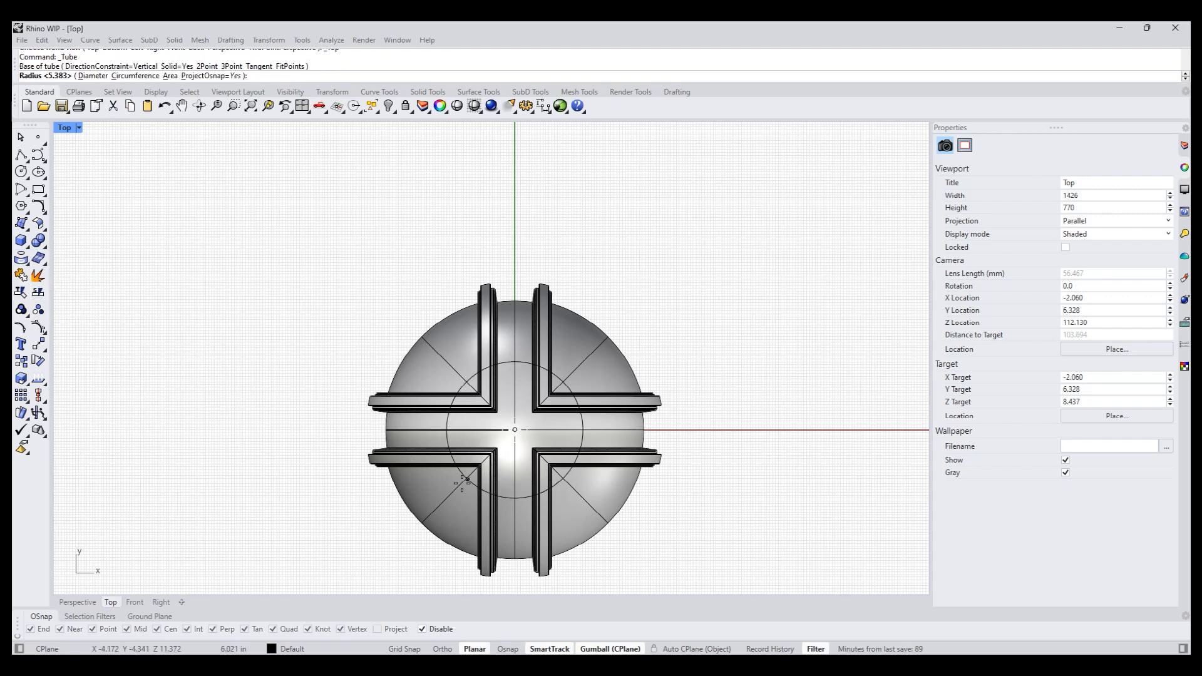
pyautogui.click(432, 515)
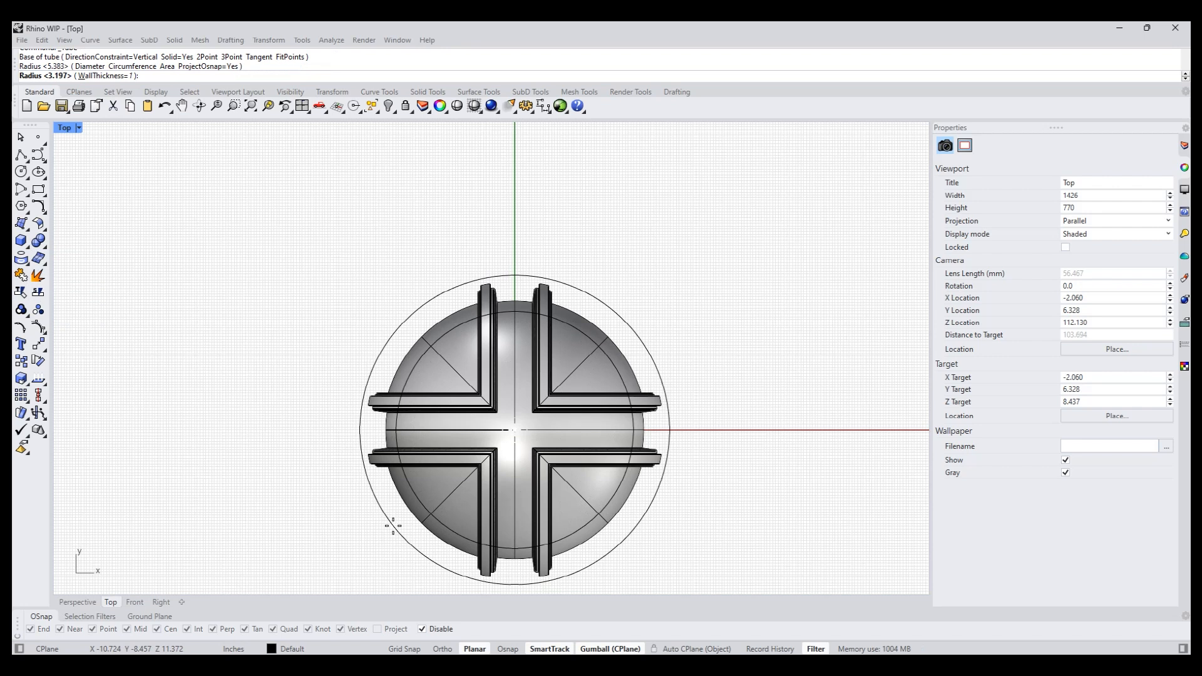
pyautogui.click(392, 526)
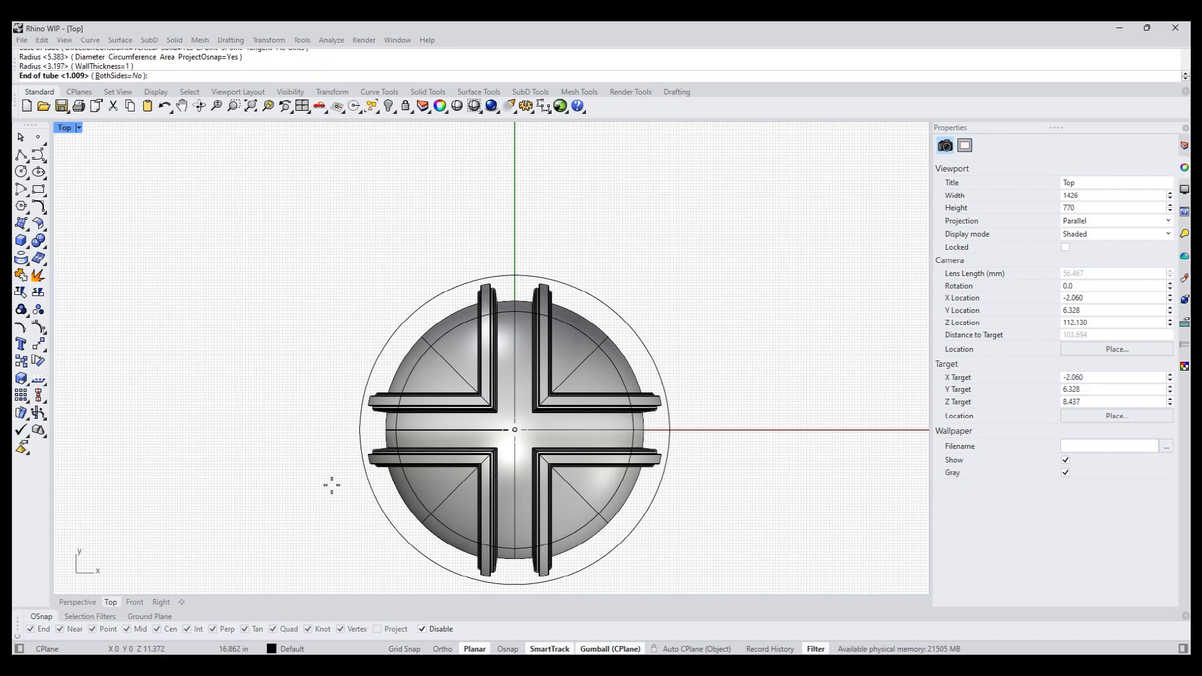
pyautogui.hotkey('ctrl', 'F2')
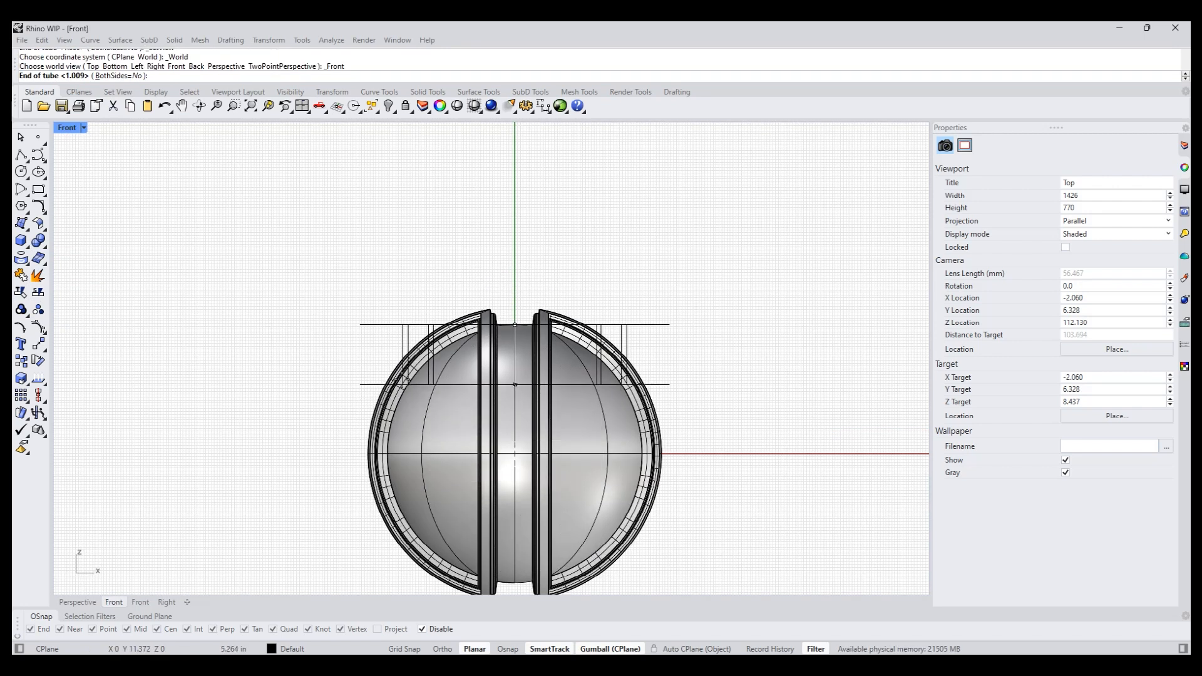
pyautogui.click(515, 353)
# Move the tube down vertically so it is centred on the sphere's equator.
pyautogui.click(515, 341)
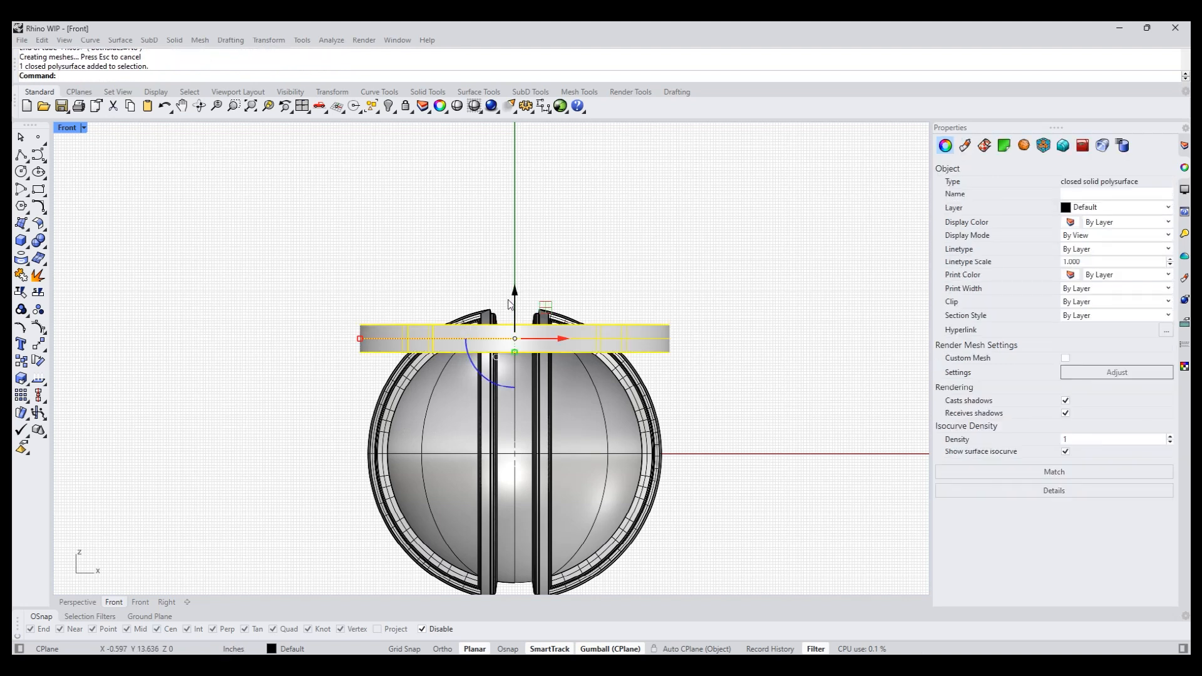
pyautogui.moveTo(463, 343); pyautogui.dragTo(463, 458)
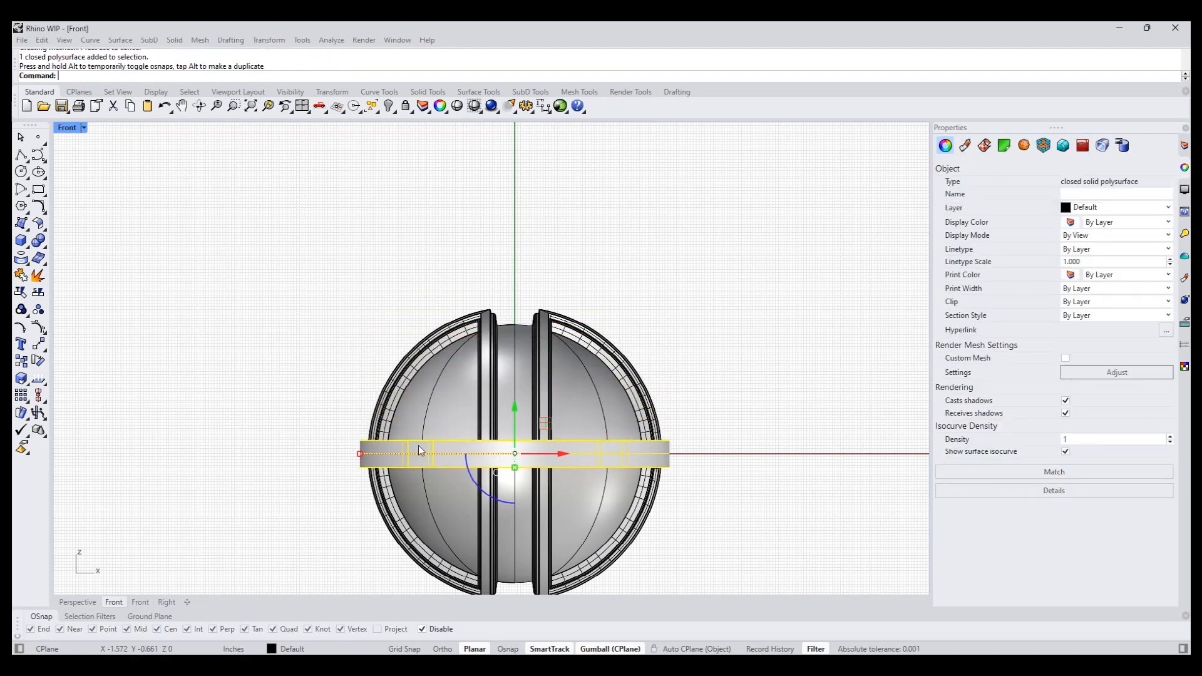
pyautogui.click(271, 386)
# Boolean union the grooved sphere with the equatorial tube into one solid.
pyautogui.hotkey('ctrl', 'F4')
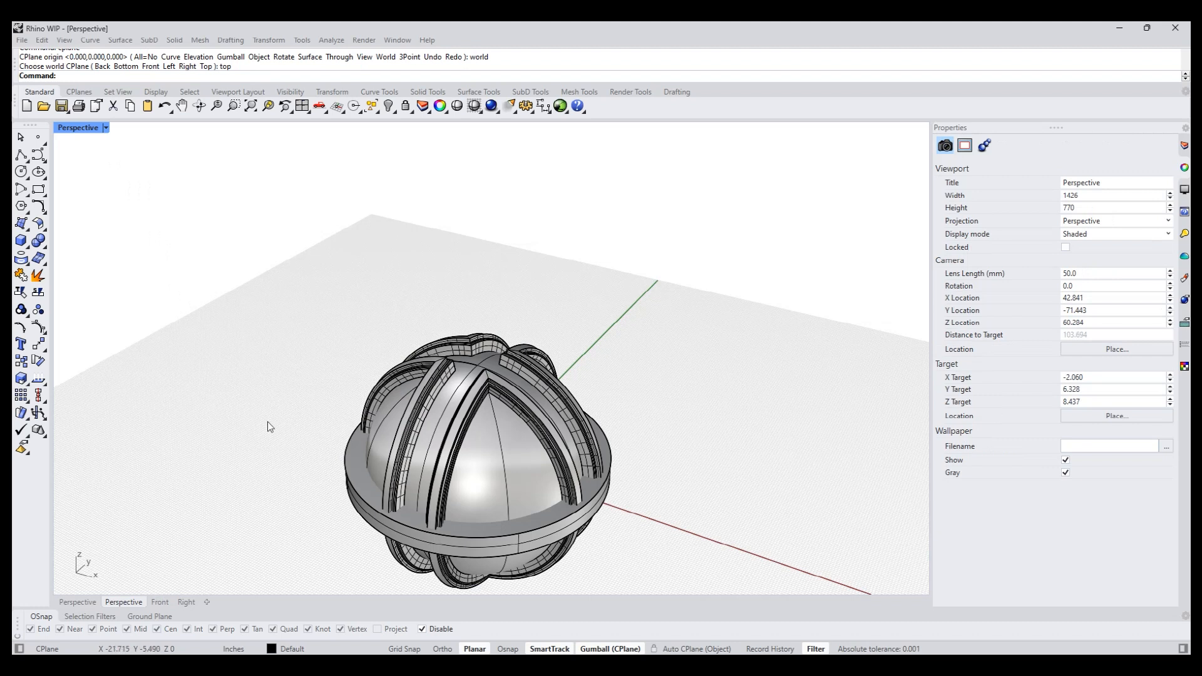
pyautogui.keyDown('shift'); pyautogui.moveTo(302, 434); pyautogui.dragTo(280, 345, button='right'); pyautogui.keyUp('shift')
pyautogui.moveTo(608, 489); pyautogui.dragTo(517, 436)
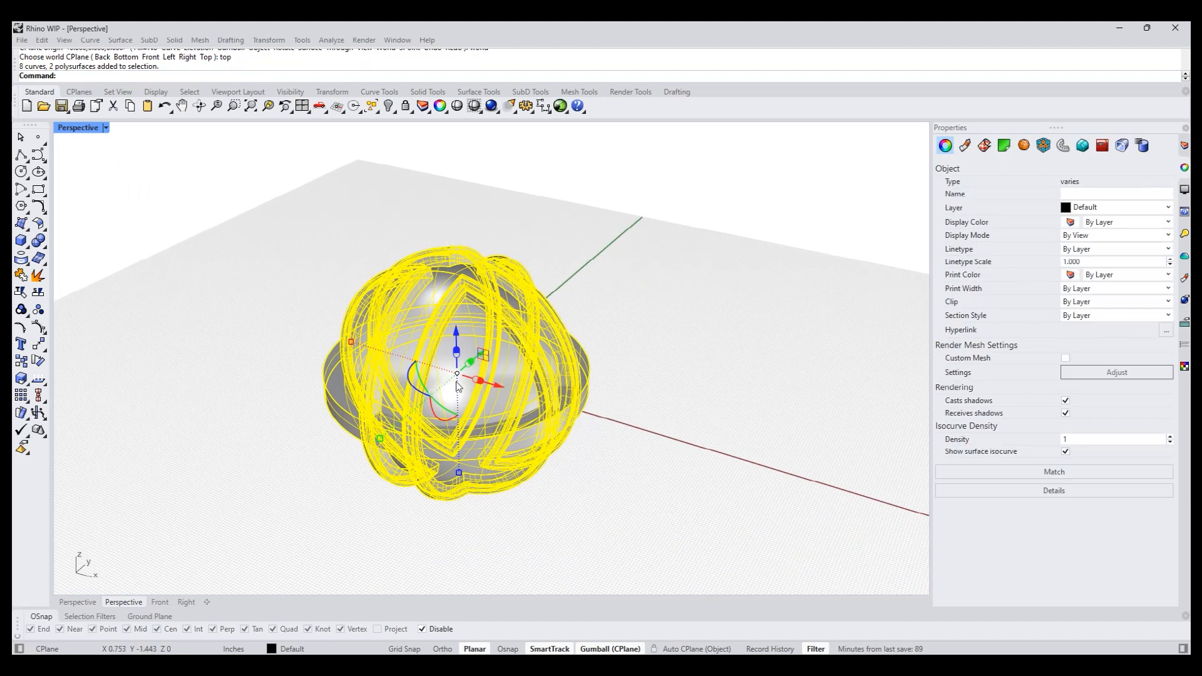
pyautogui.click(38, 240)
pyautogui.moveTo(291, 477)
pyautogui.mouseDown(button='right')
pyautogui.moveTo(403, 548)
pyautogui.moveTo(470, 509)
pyautogui.mouseUp(button='right')
pyautogui.scroll(5, 470, 509)
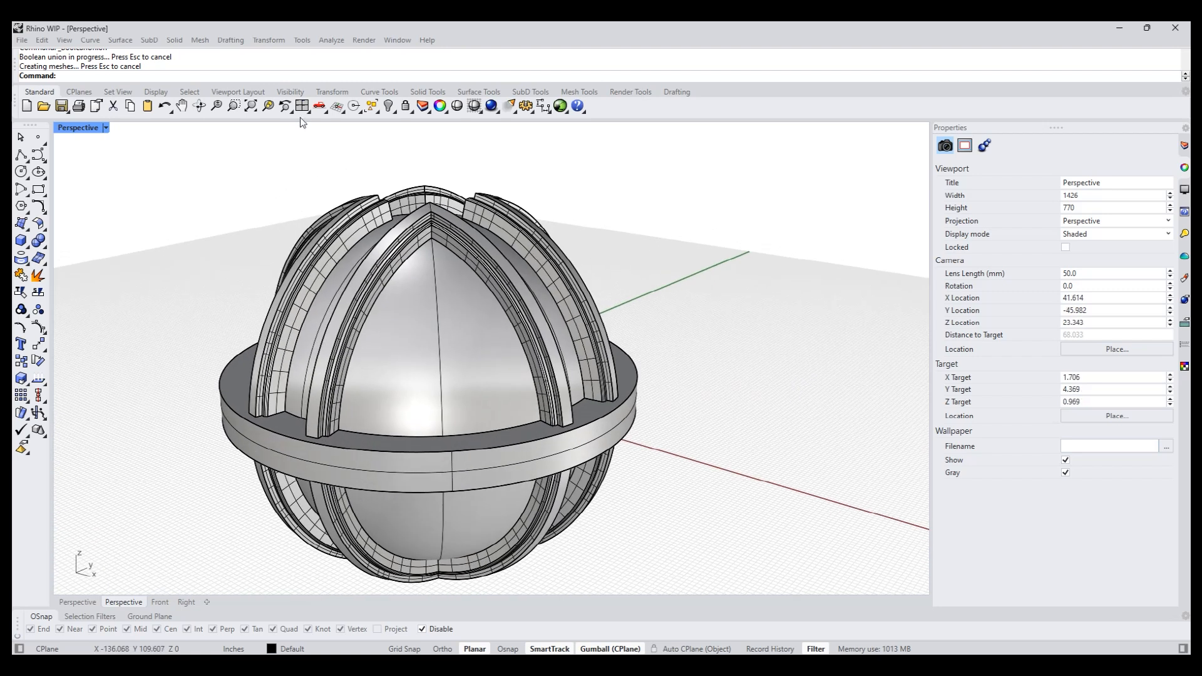
# Start an edge chamfer on both edges of the ring's outer face, using the FaceEdges selection.
pyautogui.click(44, 254)
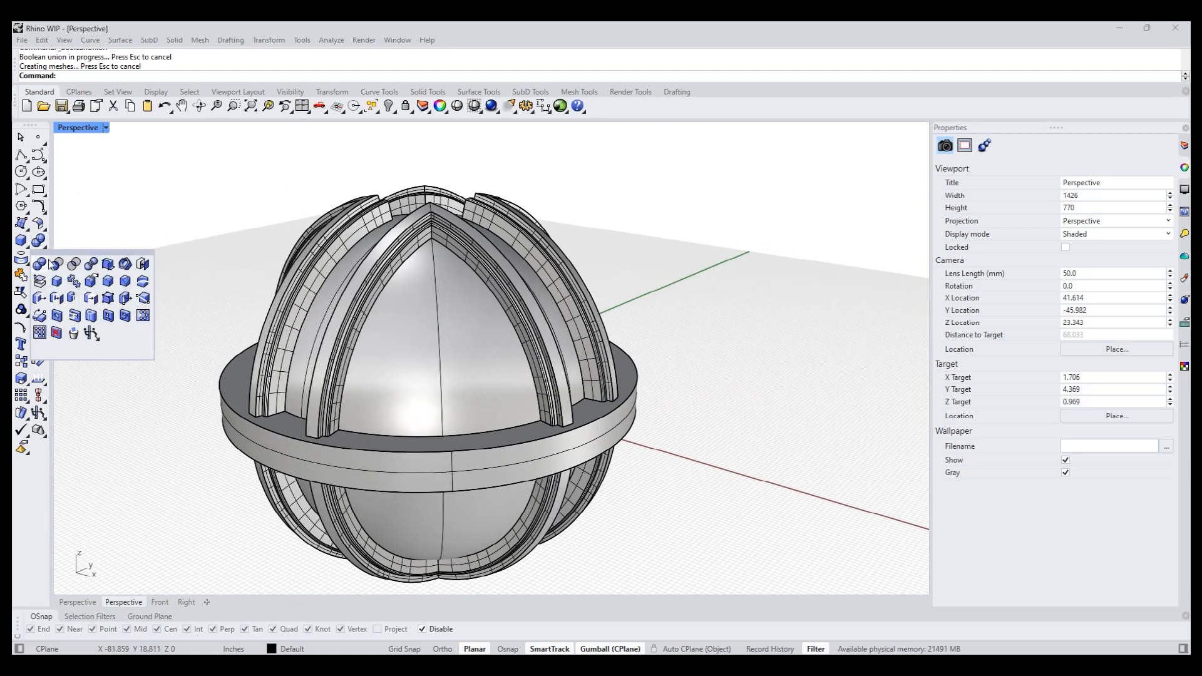
pyautogui.click(131, 288)
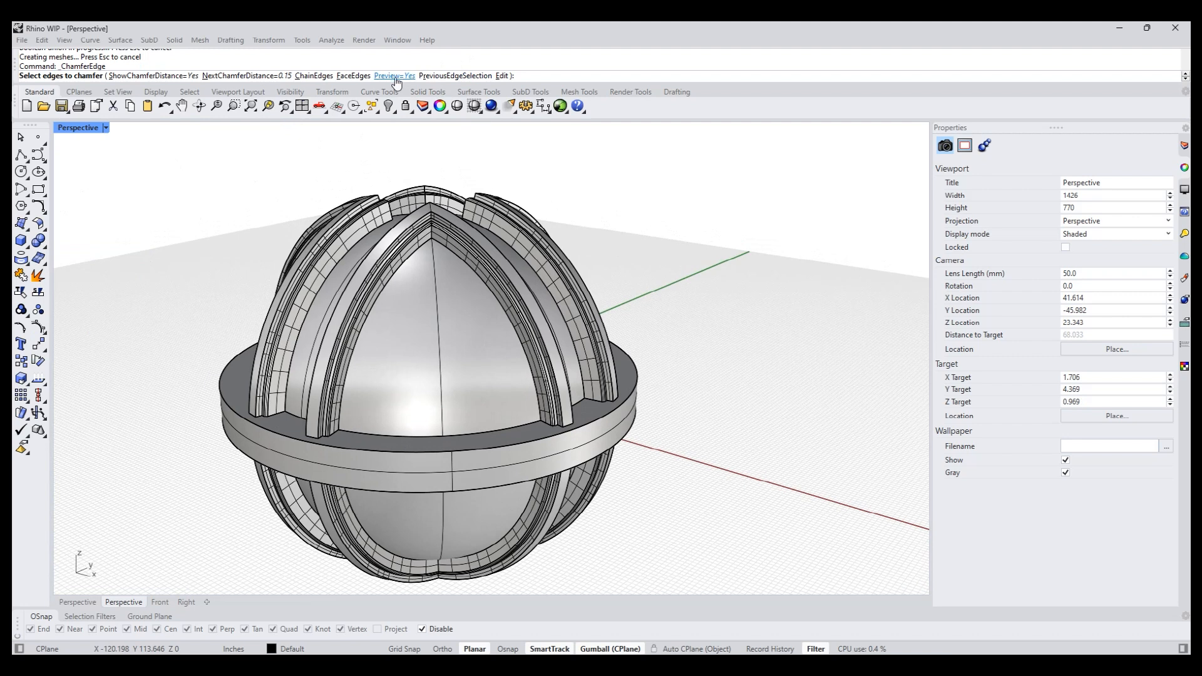
pyautogui.click(354, 75)
pyautogui.click(463, 466)
pyautogui.press('Return')
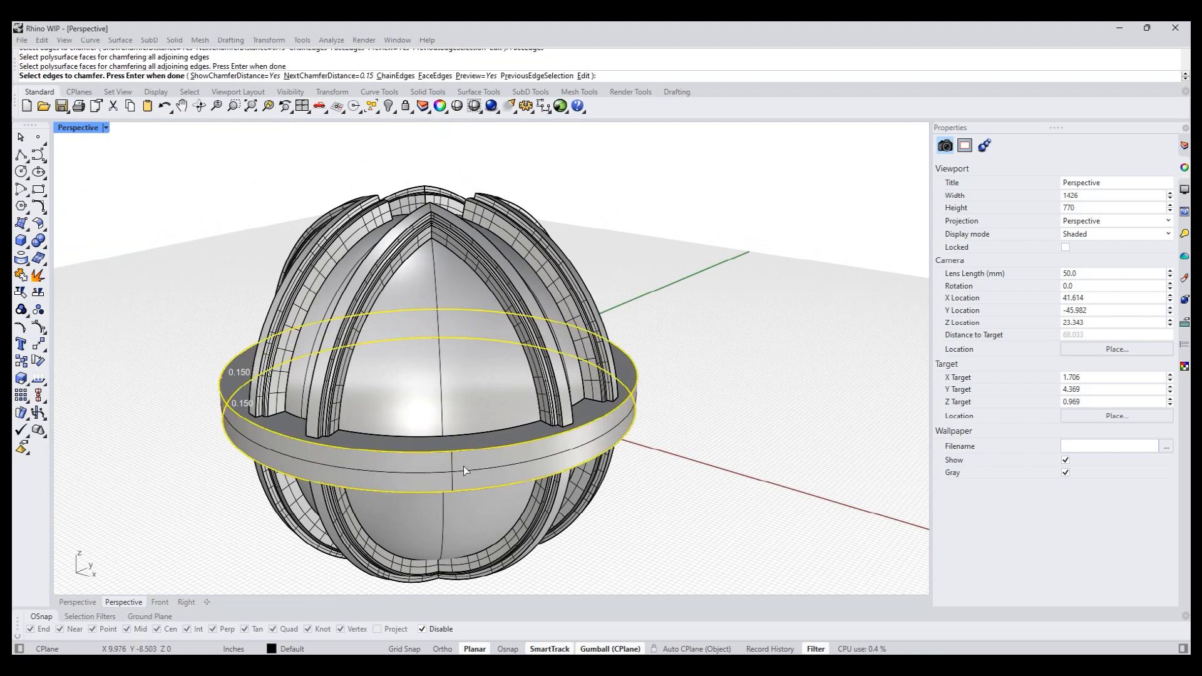
pyautogui.press('Return')
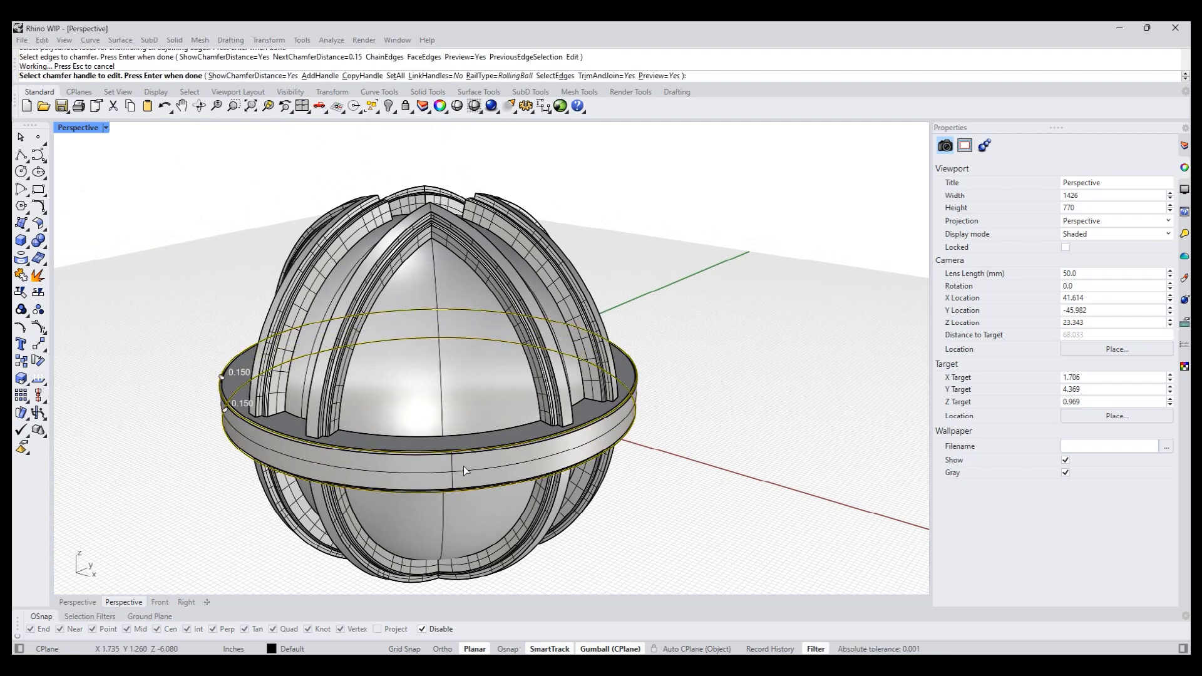
# Set the chamfer distance of all handles to 0.5 inches and apply the chamfer to the ring.
pyautogui.click(395, 76)
pyautogui.write('.2')
pyautogui.press('Return')
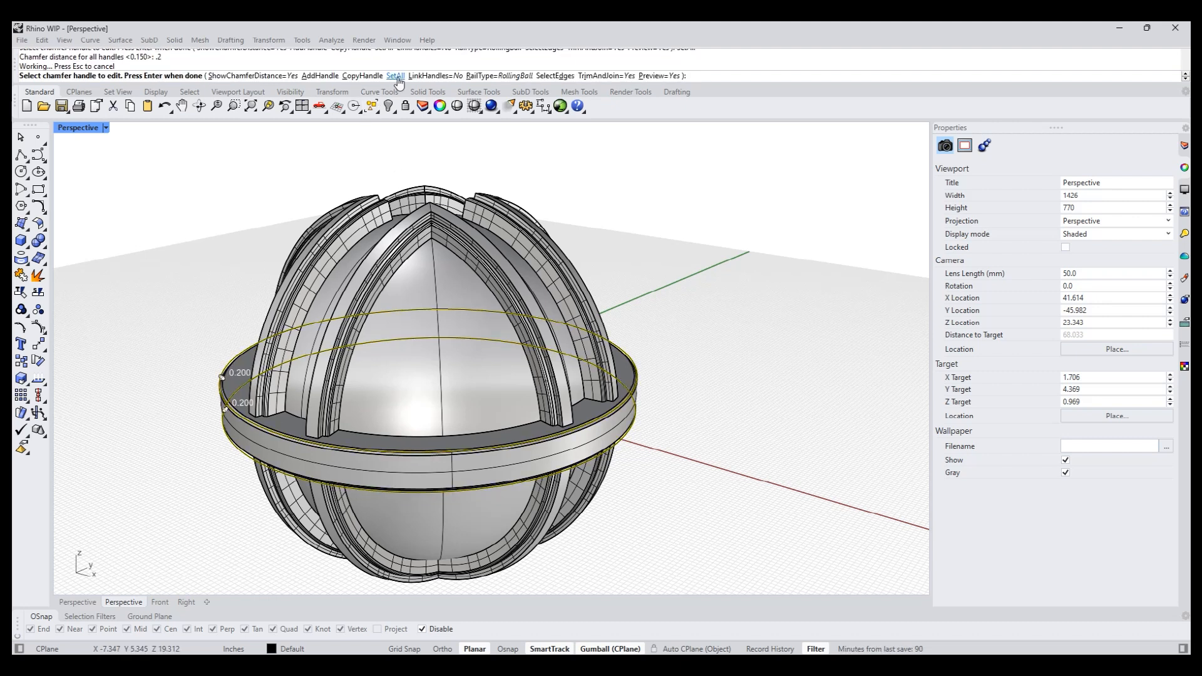
pyautogui.click(396, 77)
pyautogui.write('.5')
pyautogui.press('Return')
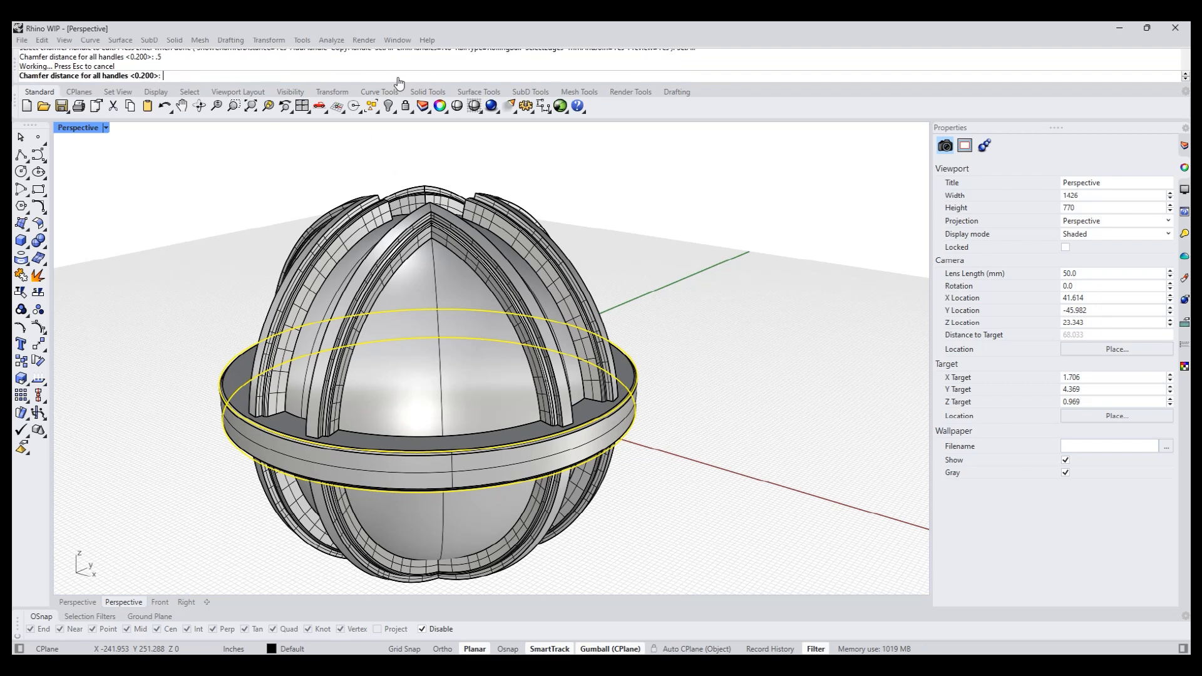
pyautogui.press('Return')
pyautogui.moveTo(747, 364); pyautogui.dragTo(762, 414, button='right')
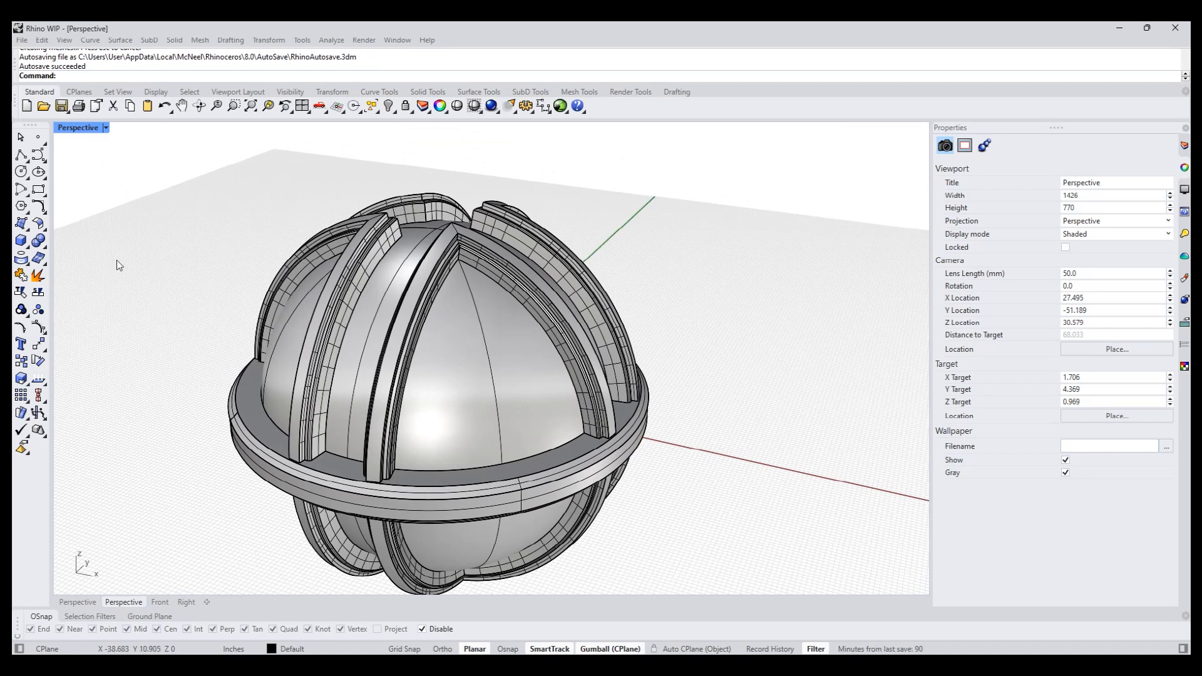
# Draw a circle in the Front view, in the empty space beside the sphere on the negative X side.
pyautogui.hotkey('ctrl', 'F2')
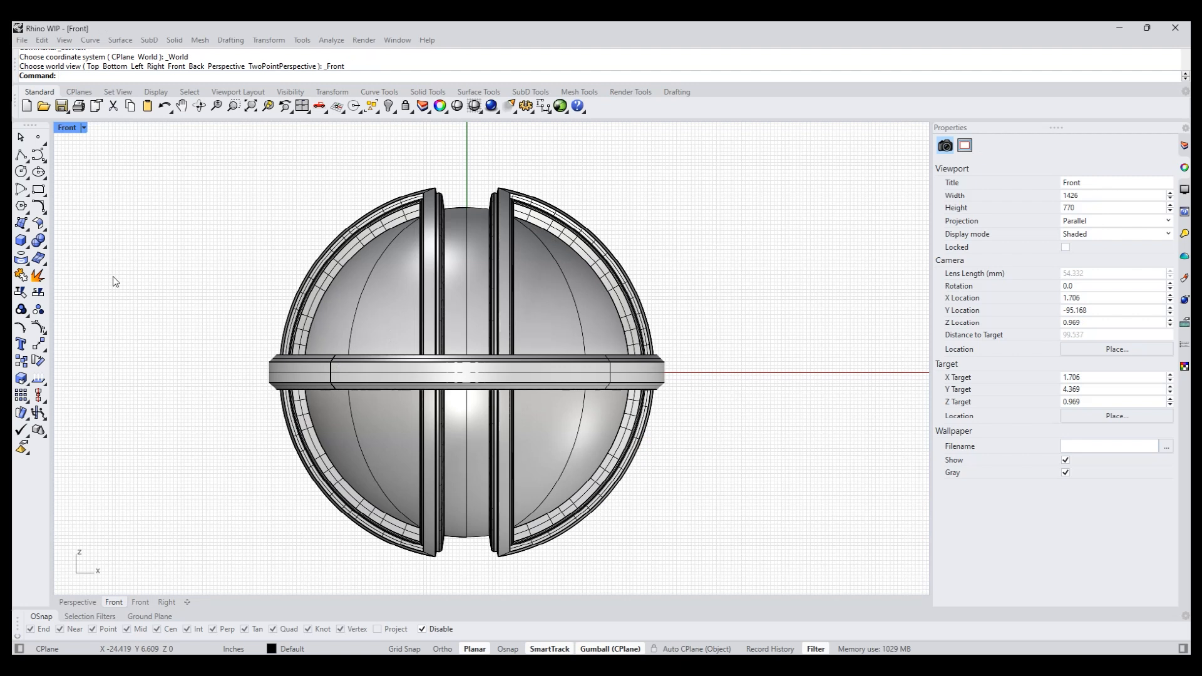
pyautogui.scroll(4, 137, 282)
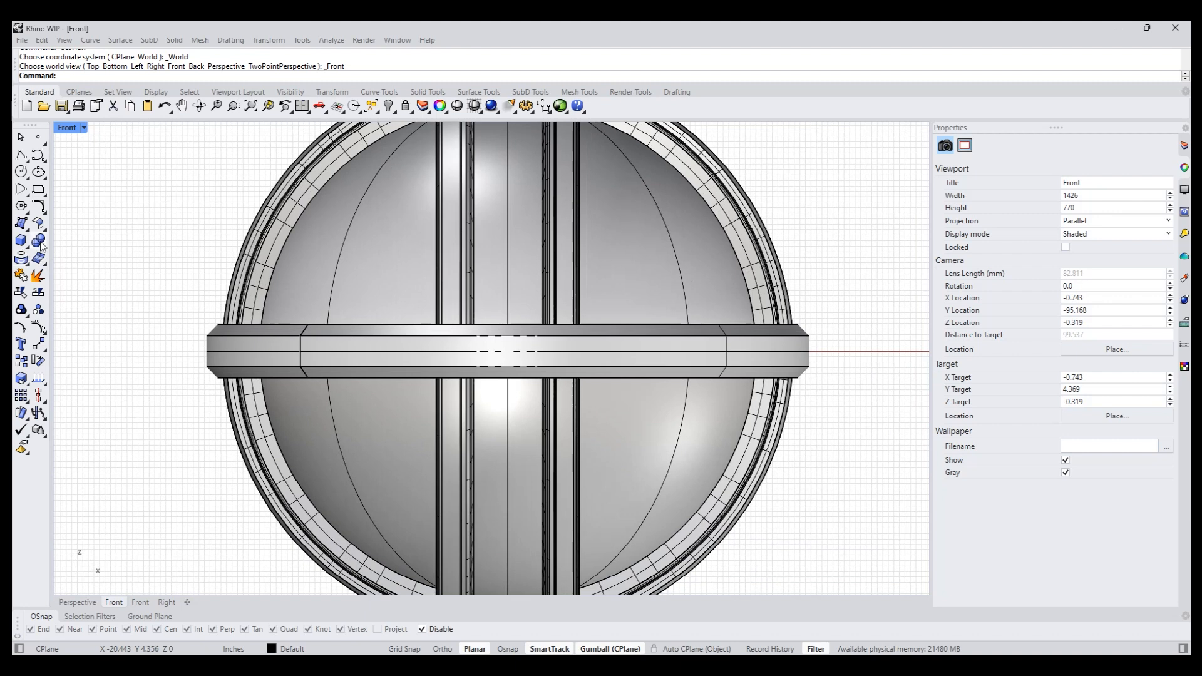
pyautogui.click(21, 171)
pyautogui.moveTo(121, 295); pyautogui.dragTo(300, 368, button='right')
pyautogui.click(272, 349)
pyautogui.click(316, 364)
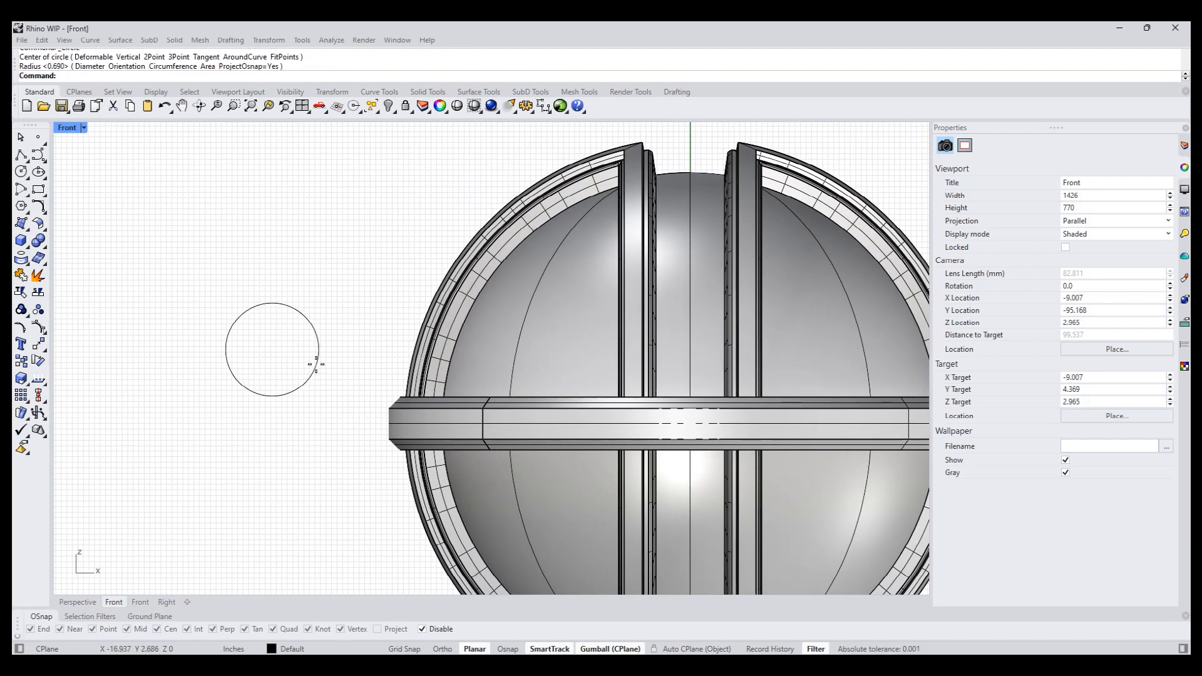
# Draw a small upright rectangle centred on the circle's upper quadrant point as a gear tooth.
pyautogui.click(45, 197)
pyautogui.click(60, 214)
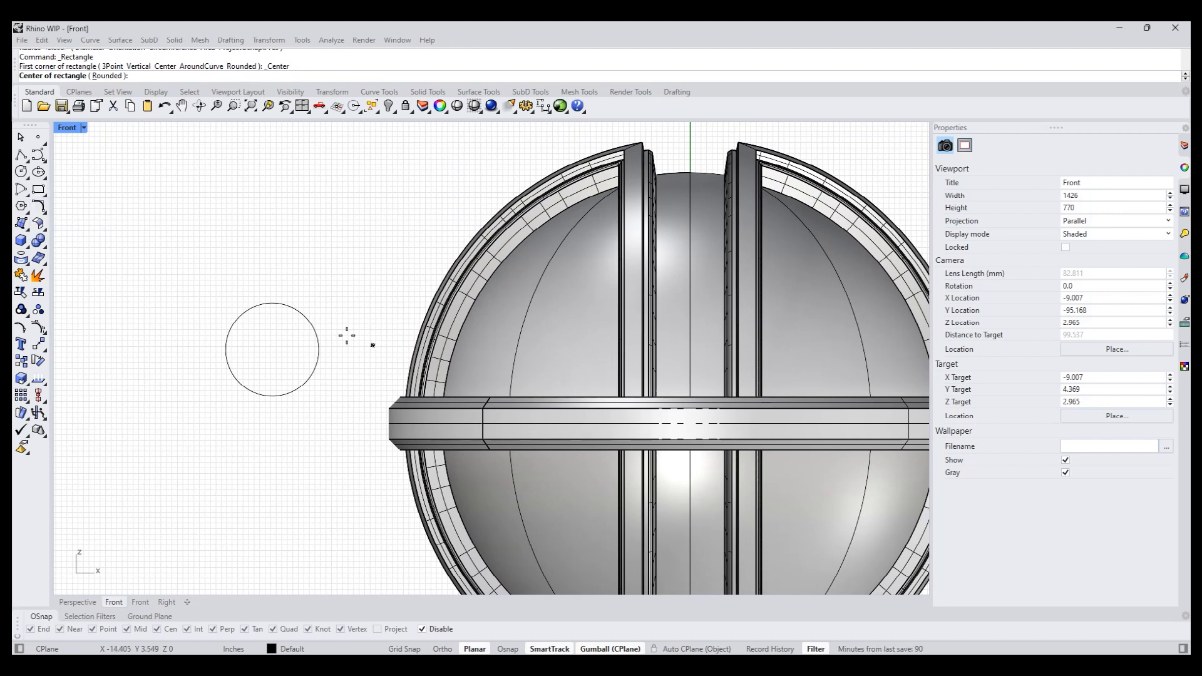
pyautogui.scroll(2, 269, 306)
pyautogui.click(276, 301)
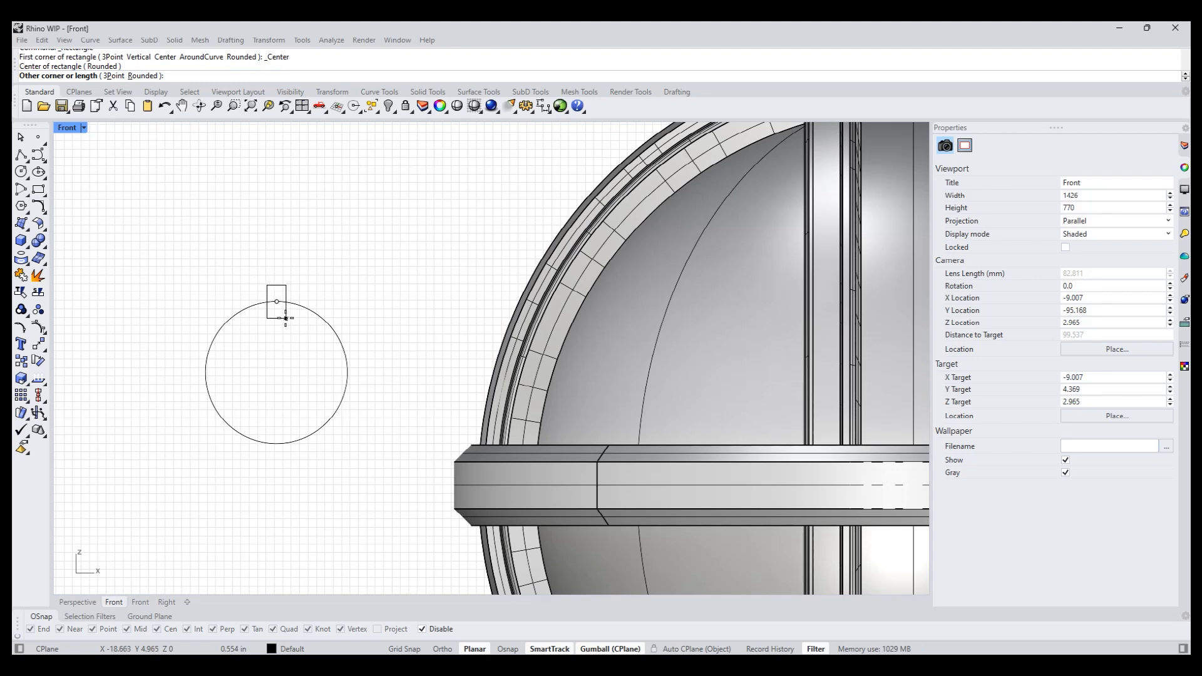
pyautogui.click(288, 318)
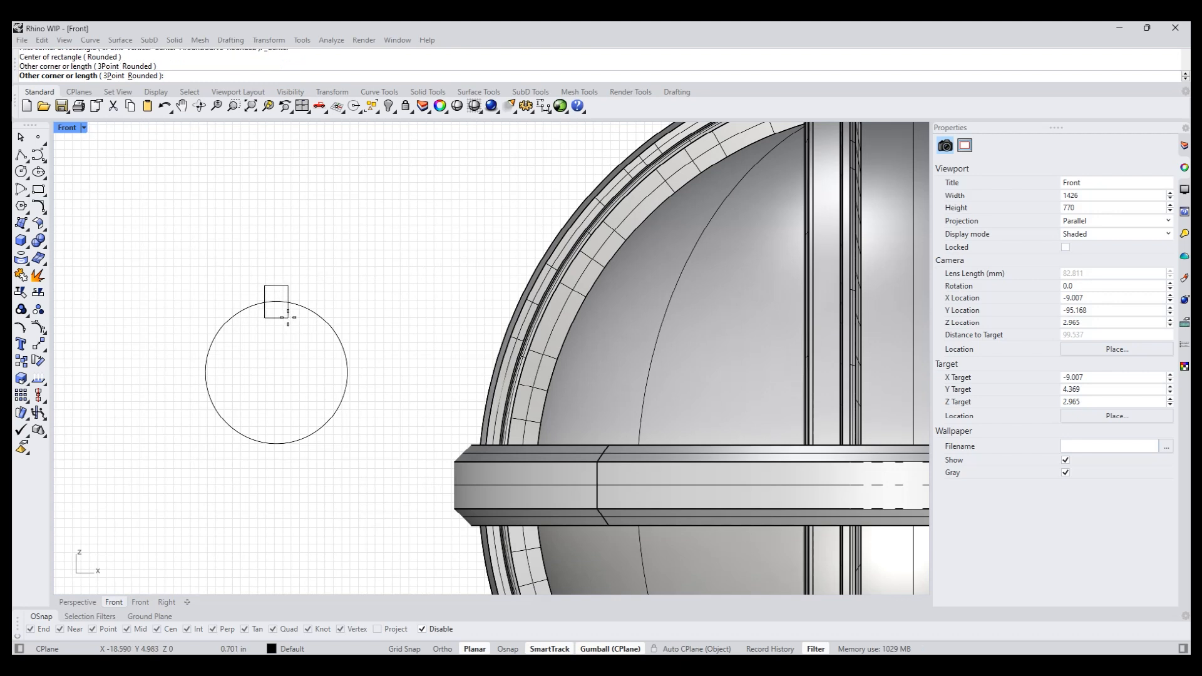
# Polar array the tooth rectangle around the circle's centre with 8 items over 360 degrees.
pyautogui.click(268, 39)
pyautogui.moveTo(302, 194)
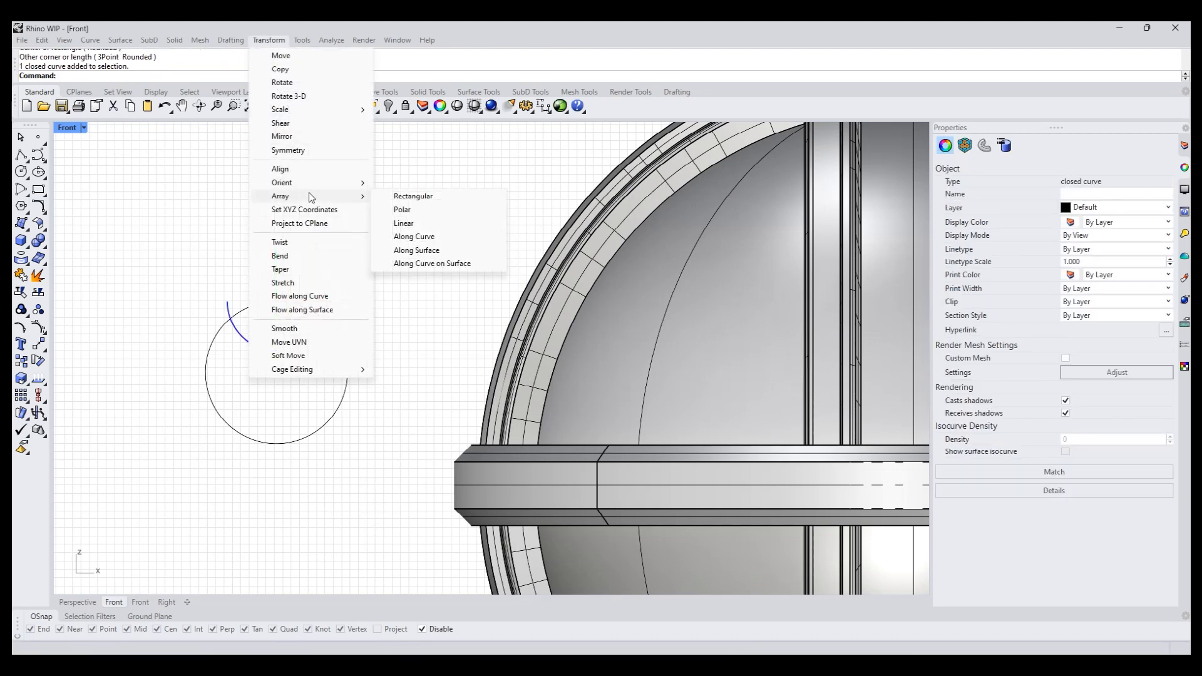
pyautogui.click(410, 210)
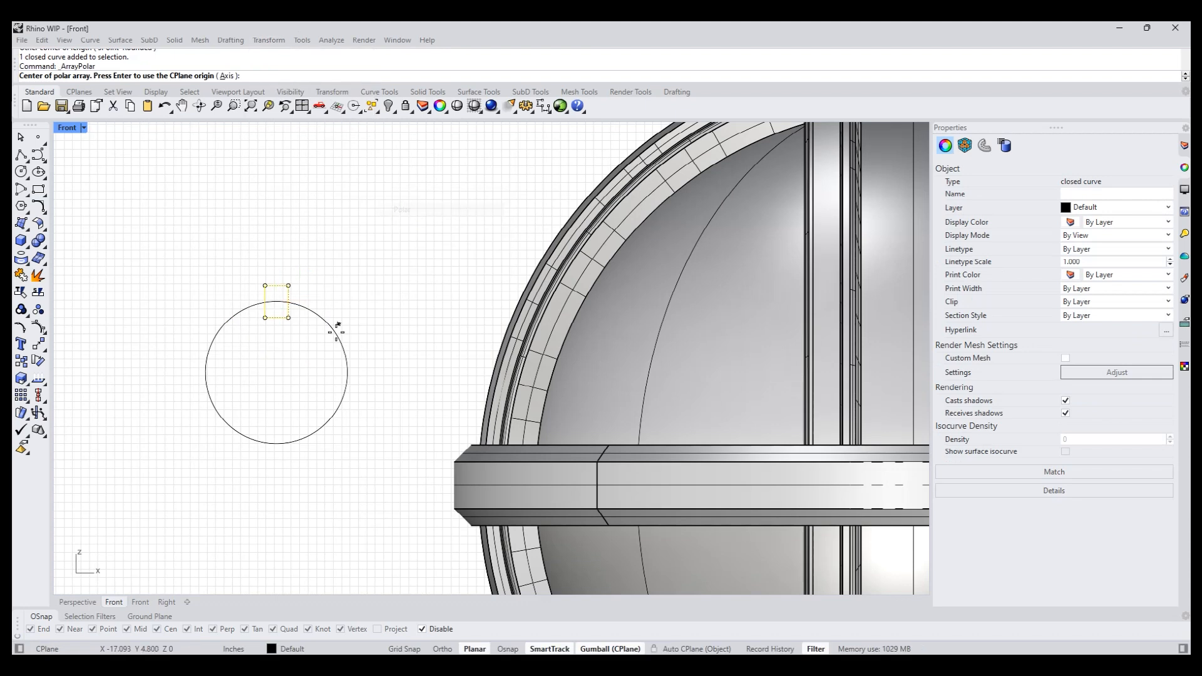
pyautogui.click(338, 389)
pyautogui.press('Escape')
pyautogui.press('alt')
pyautogui.rightClick(310, 365)
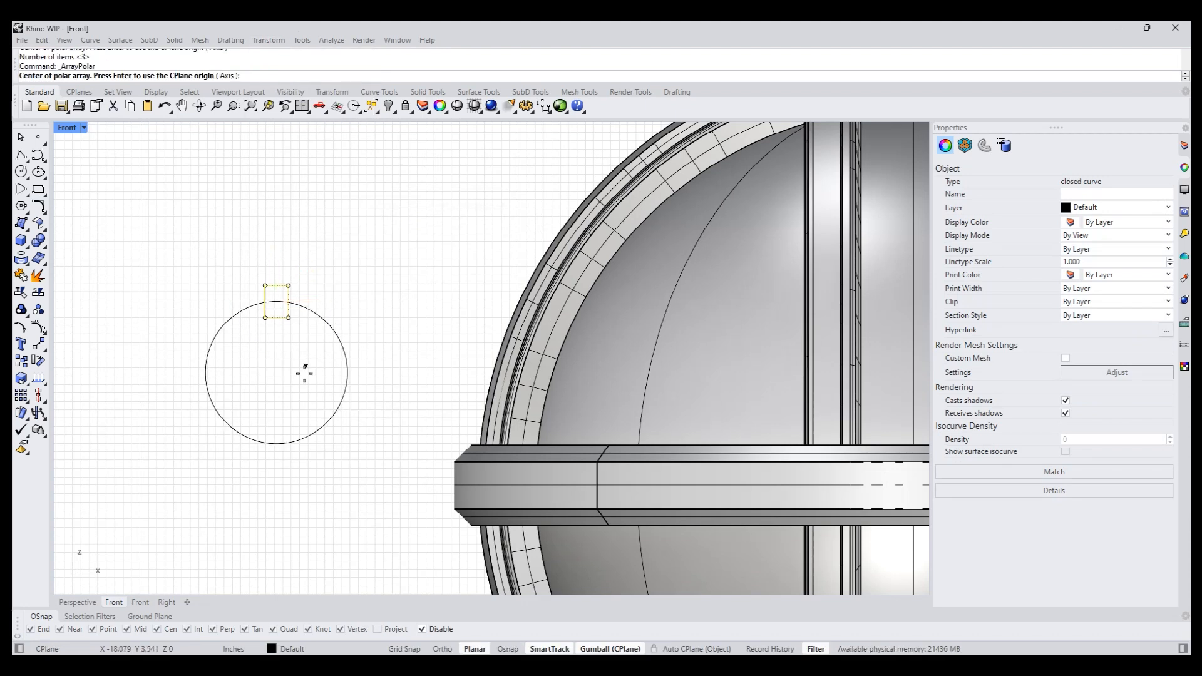
pyautogui.click(305, 413)
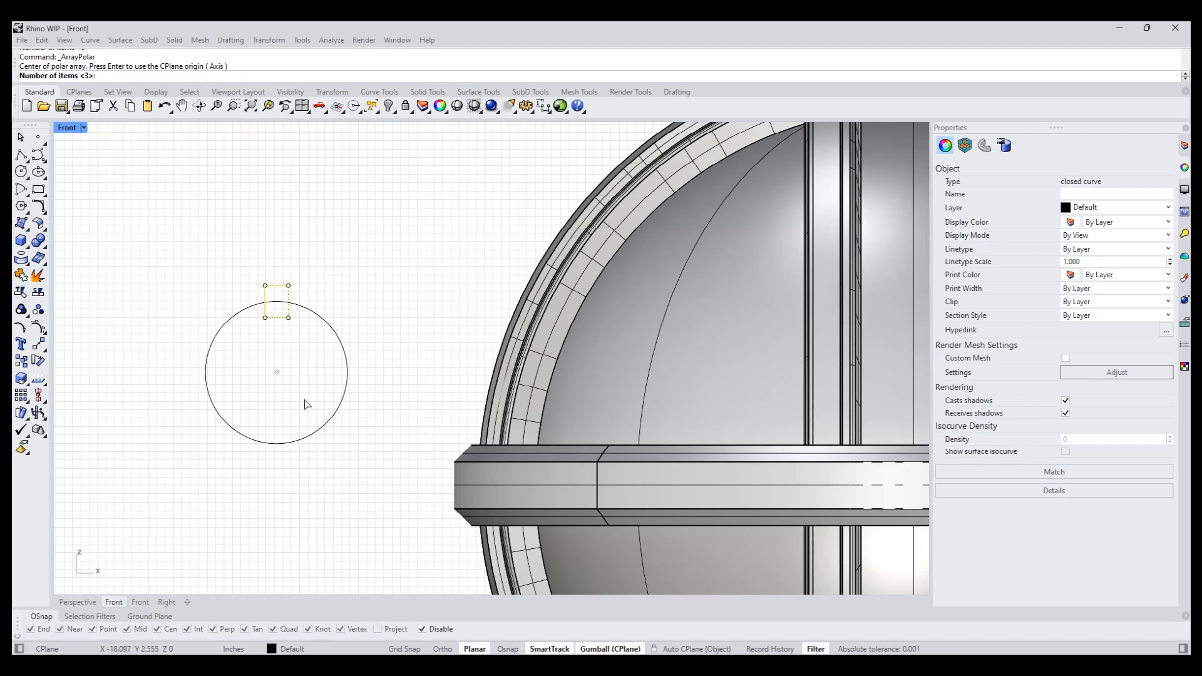
pyautogui.write('8')
pyautogui.press('Return')
pyautogui.press('Return')
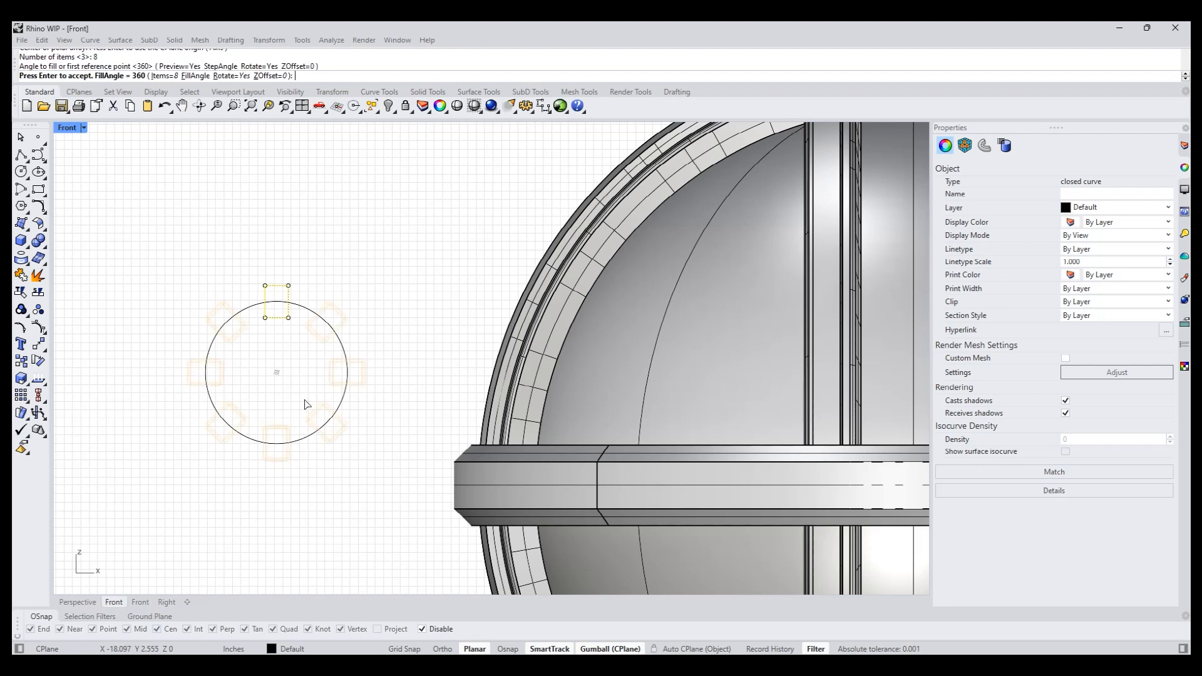
pyautogui.press('Return')
# Merge the circle and the tooth rectangles into one closed gear outline with CreateRegions, combining regions and deleting all input curves.
pyautogui.moveTo(171, 250); pyautogui.dragTo(416, 512)
pyautogui.write('CreateRegions')
pyautogui.press('Return')
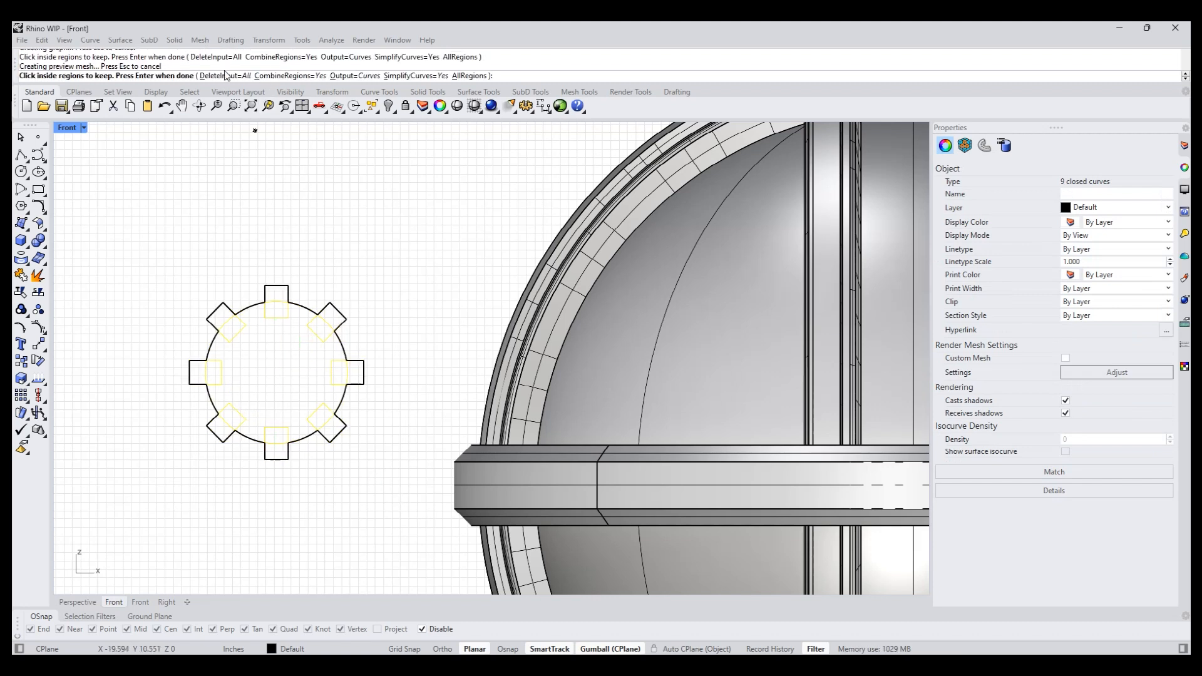
pyautogui.press('Return')
pyautogui.scroll(-3, 350, 318)
pyautogui.moveTo(351, 318); pyautogui.dragTo(320, 362, button='right')
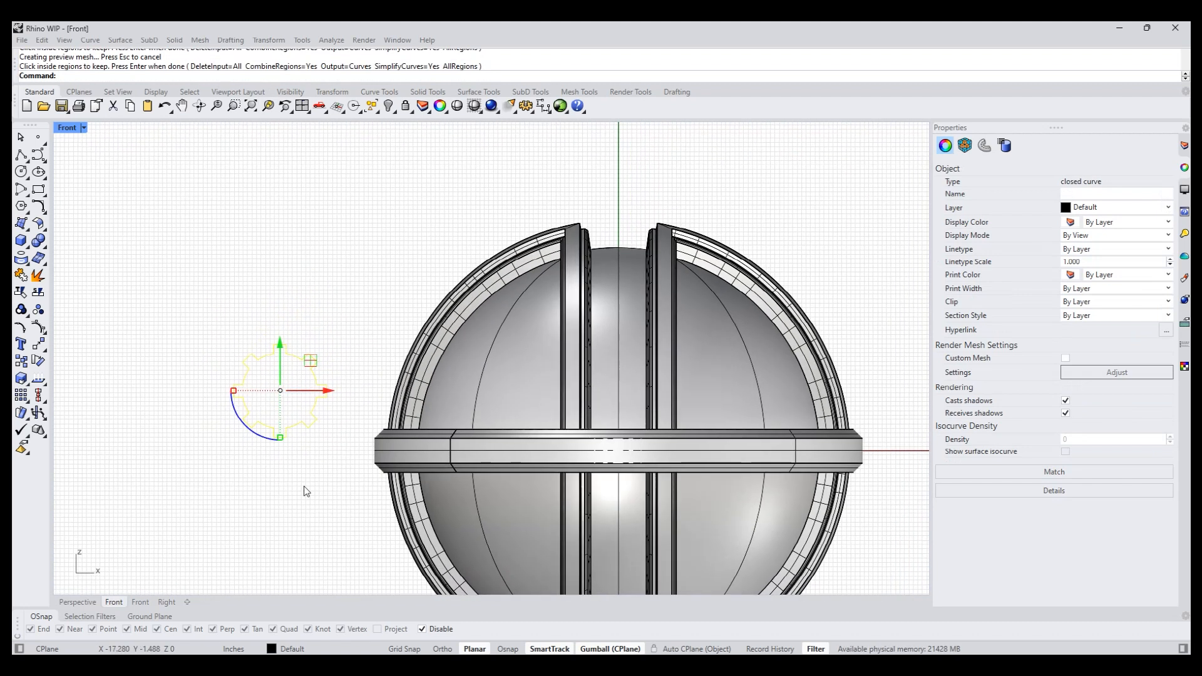
# Move the gear outline to the vertical axis of the sphere and down to the middle of the ring.
pyautogui.click(303, 486)
pyautogui.moveTo(314, 480); pyautogui.dragTo(318, 426, button='right')
pyautogui.click(307, 368)
pyautogui.moveTo(318, 343); pyautogui.dragTo(656, 342)
pyautogui.moveTo(623, 385); pyautogui.dragTo(623, 382)
pyautogui.moveTo(624, 299); pyautogui.dragTo(455, 394)
# Scale the gear outline down uniformly so that it fits within the ring's height.
pyautogui.scroll(10, 661, 409)
pyautogui.keyDown('shift'); pyautogui.moveTo(552, 503); pyautogui.dragTo(551, 398); pyautogui.keyUp('shift')
pyautogui.scroll(-6, 542, 407)
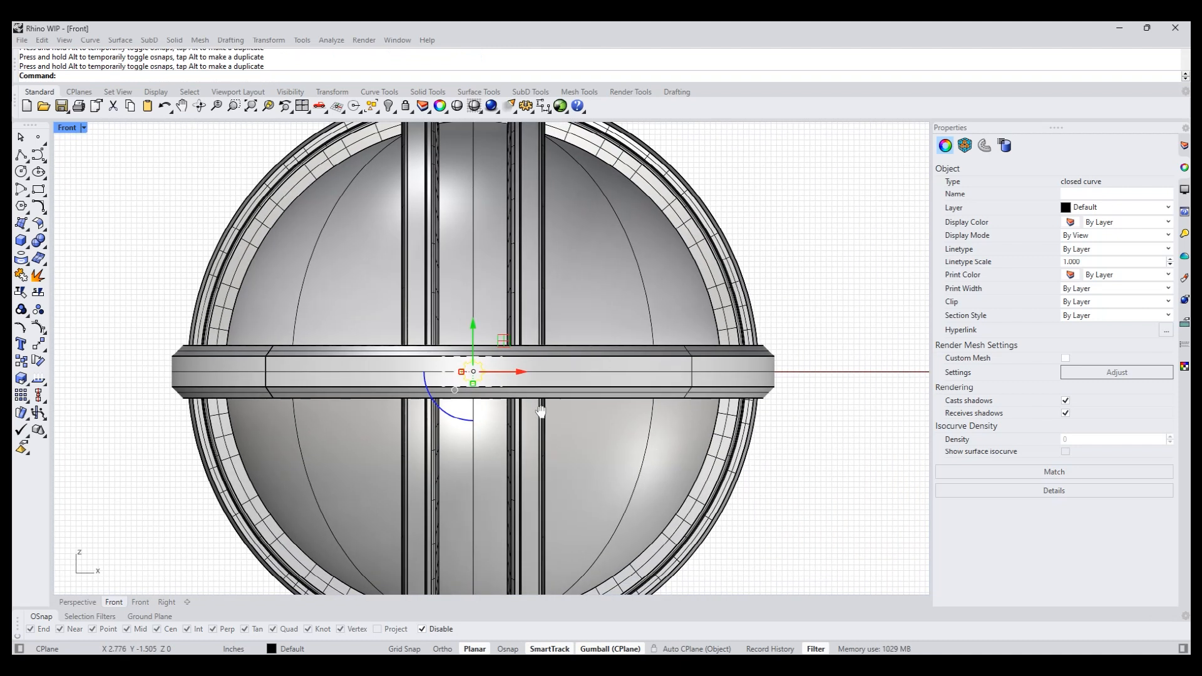
# Move the gear outline along negative Y until it lies in front of the ring, and return to the Perspective view.
pyautogui.rightClick(540, 412)
pyautogui.scroll(-9, 531, 403)
pyautogui.moveTo(542, 402); pyautogui.dragTo(538, 319, button='right')
pyautogui.moveTo(493, 377); pyautogui.dragTo(492, 501)
pyautogui.moveTo(504, 460); pyautogui.dragTo(504, 455)
pyautogui.hotkey('ctrl', 'F4')
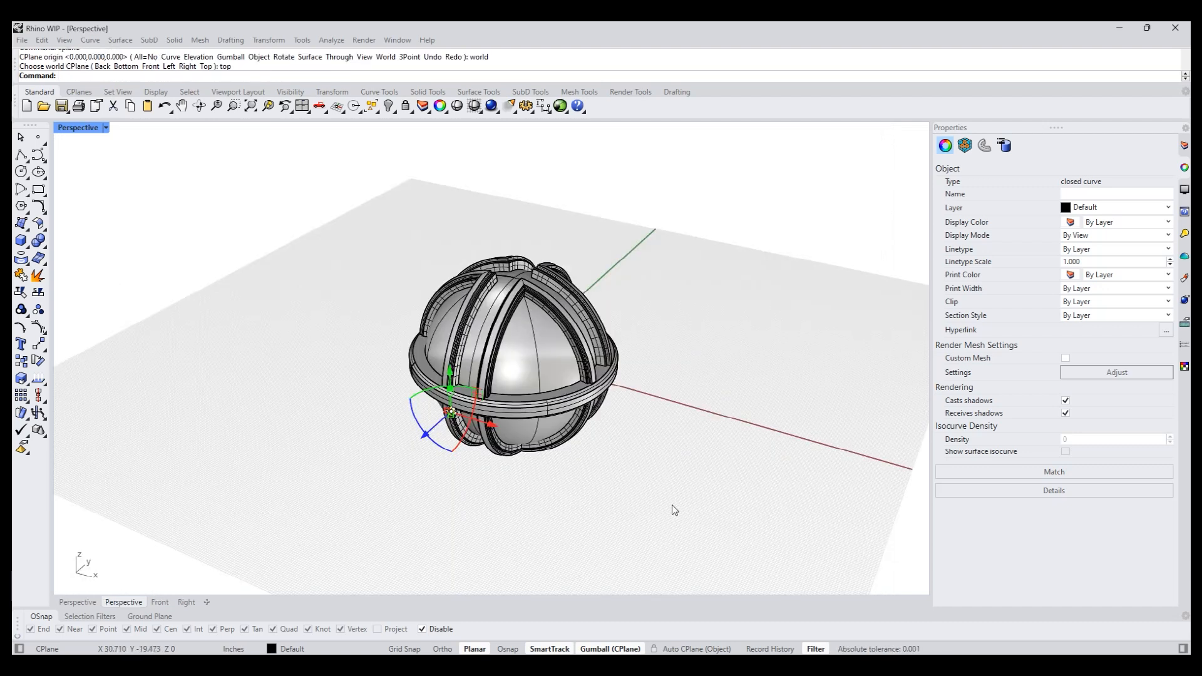
# Project the gear outline onto the ring in the Front view, and return to the Perspective view.
pyautogui.scroll(7, 689, 519)
pyautogui.keyDown('shift'); pyautogui.moveTo(283, 474); pyautogui.dragTo(322, 482, button='right'); pyautogui.keyUp('shift')
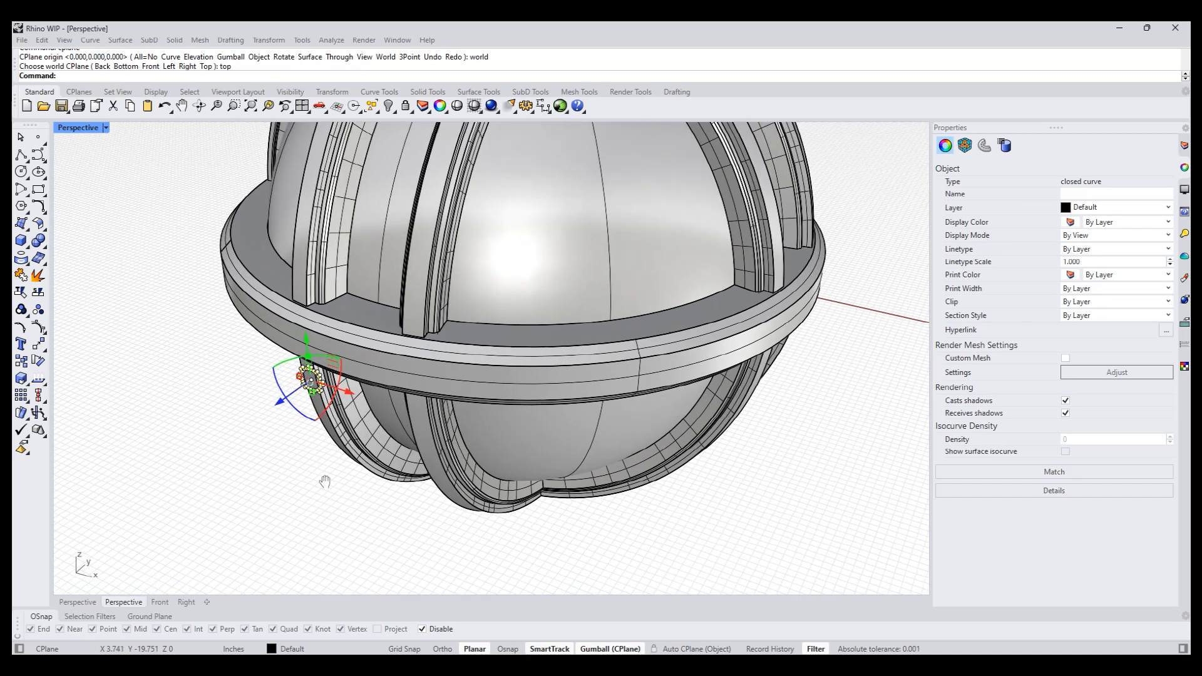
pyautogui.click(25, 261)
pyautogui.hotkey('ctrl', 'F2')
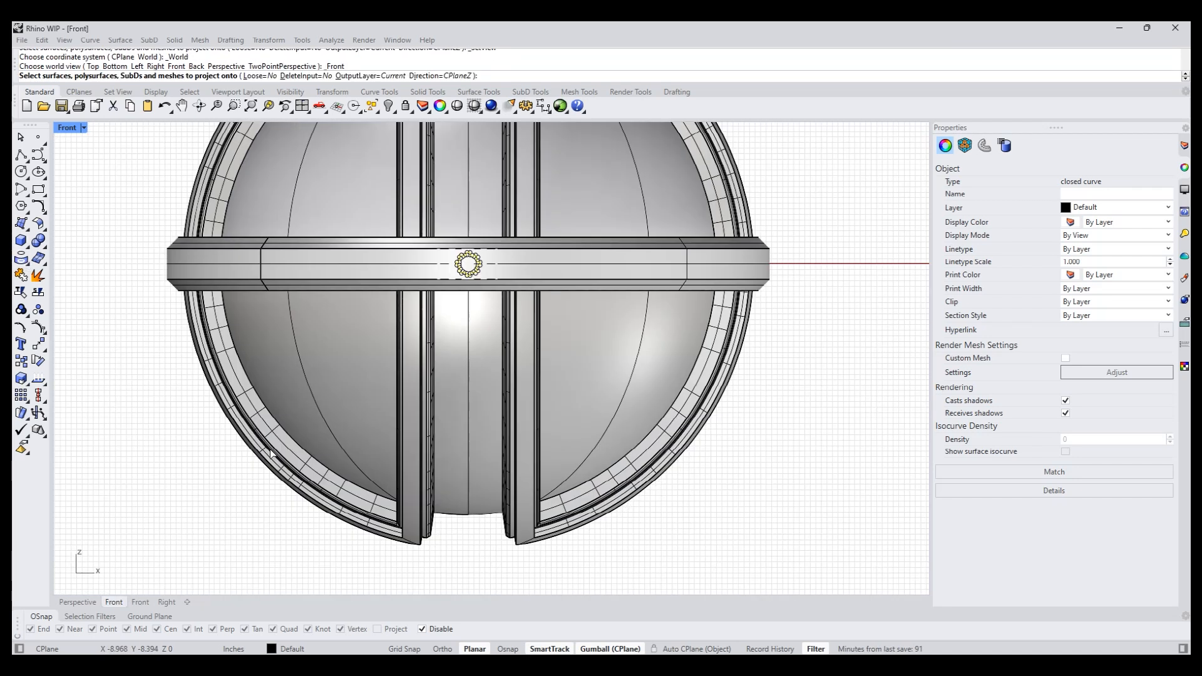
pyautogui.click(538, 267)
pyautogui.press('Return')
pyautogui.hotkey('ctrl', 'F4')
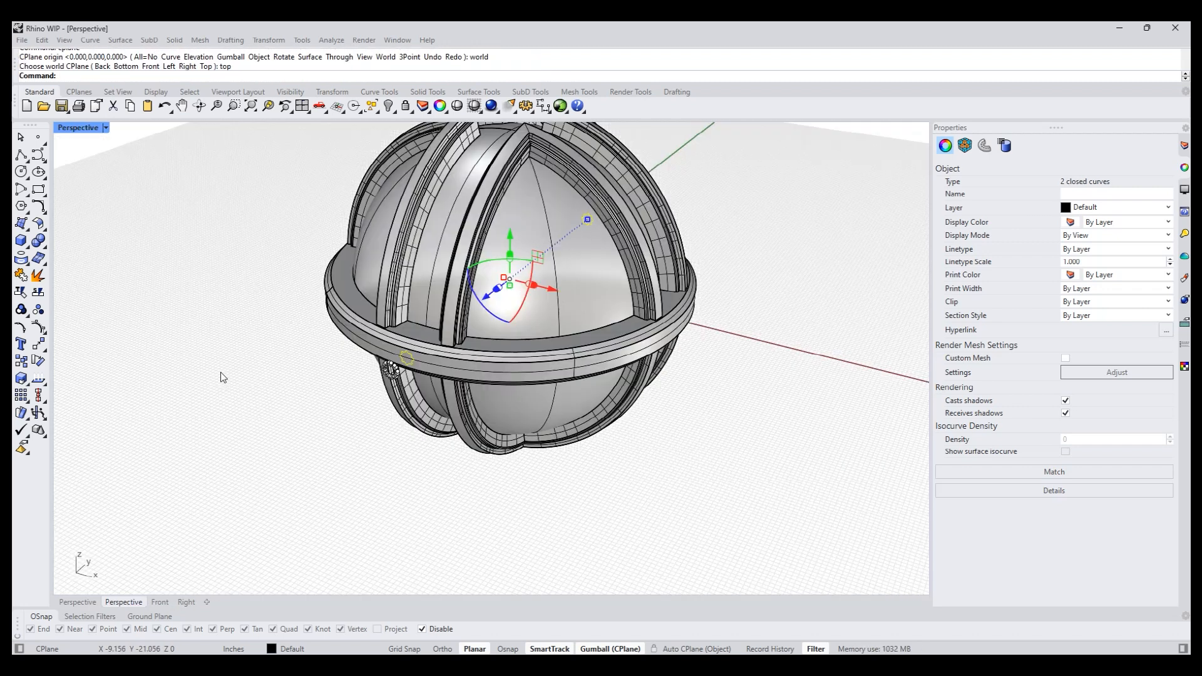
# Hide the original gear outline that floats in front of the ring.
pyautogui.scroll(7, 347, 377)
pyautogui.moveTo(354, 380); pyautogui.dragTo(306, 391, button='right')
pyautogui.press('Escape')
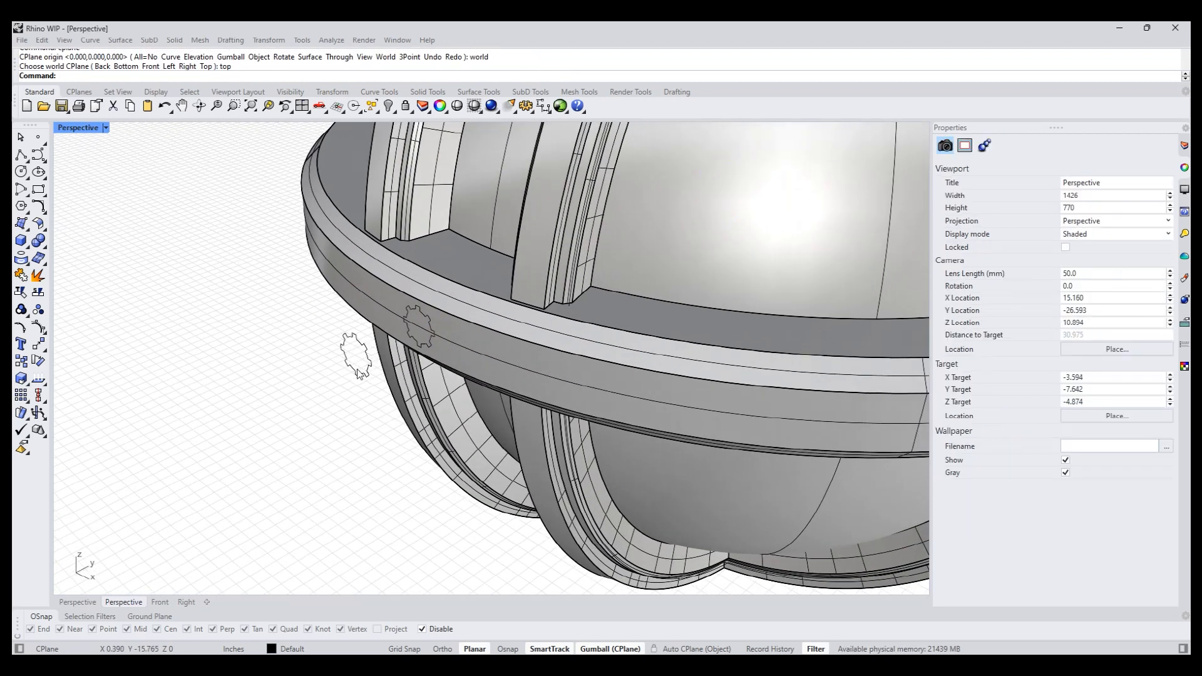
pyautogui.click(360, 374)
pyautogui.write('h')
pyautogui.press('Return')
# Polar-array the projected gear outline around the sphere's centre in the Top view, with 15 items over 360 degrees.
pyautogui.moveTo(333, 439); pyautogui.dragTo(457, 282)
pyautogui.scroll(-5, 288, 477)
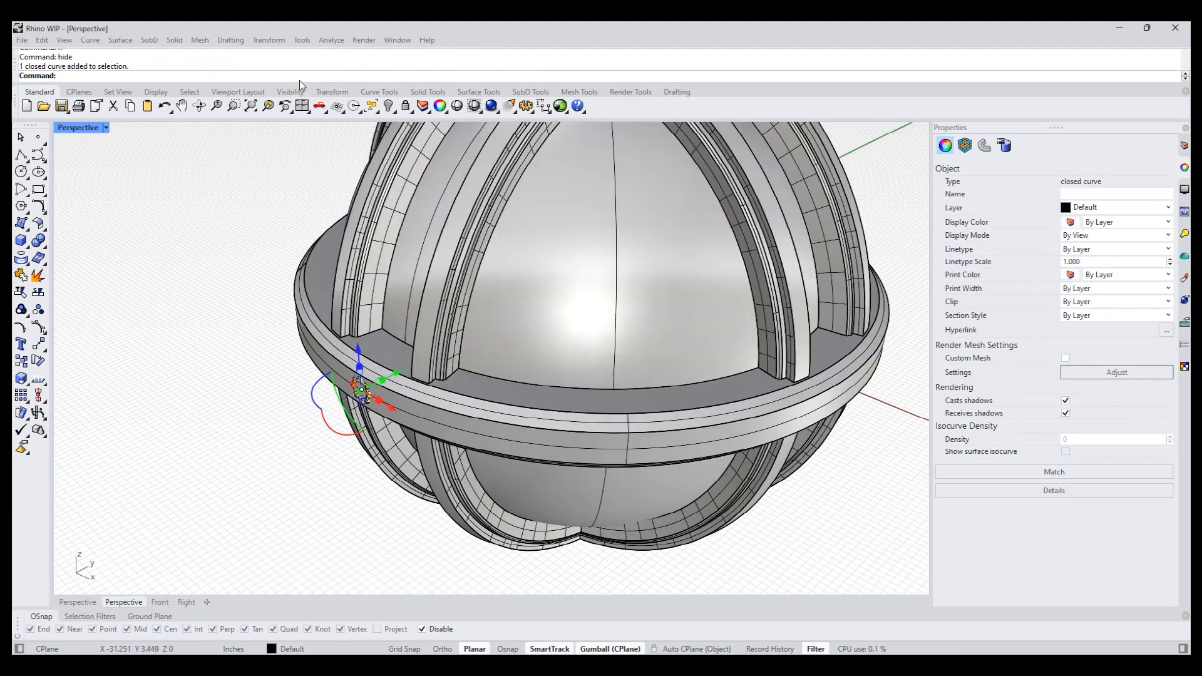
pyautogui.click(270, 41)
pyautogui.moveTo(282, 196)
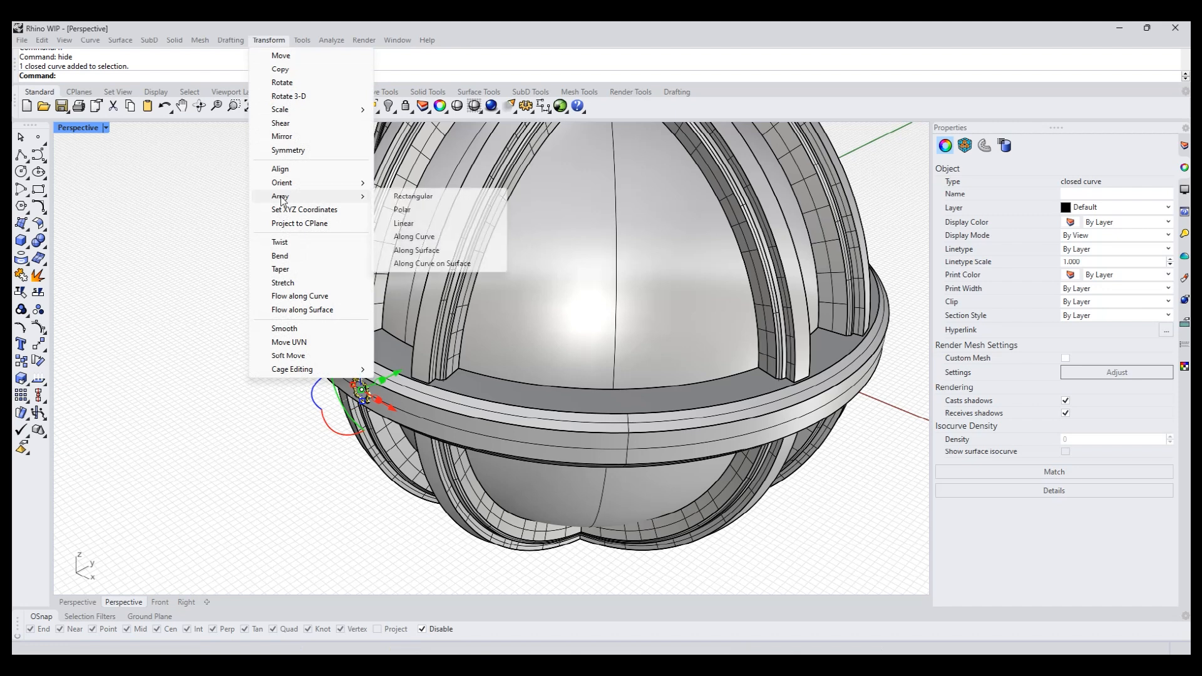
pyautogui.click(404, 211)
pyautogui.scroll(-7, 409, 213)
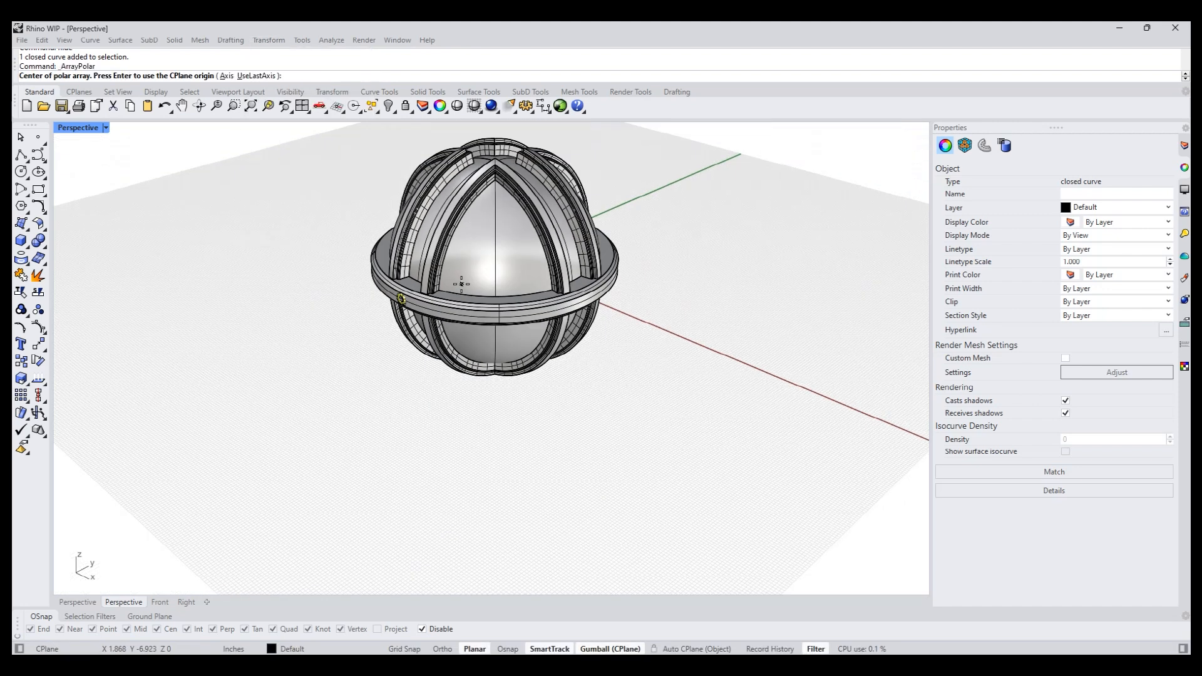
pyautogui.moveTo(461, 284); pyautogui.dragTo(480, 348, button='right')
pyautogui.hotkey('ctrl', 'F1')
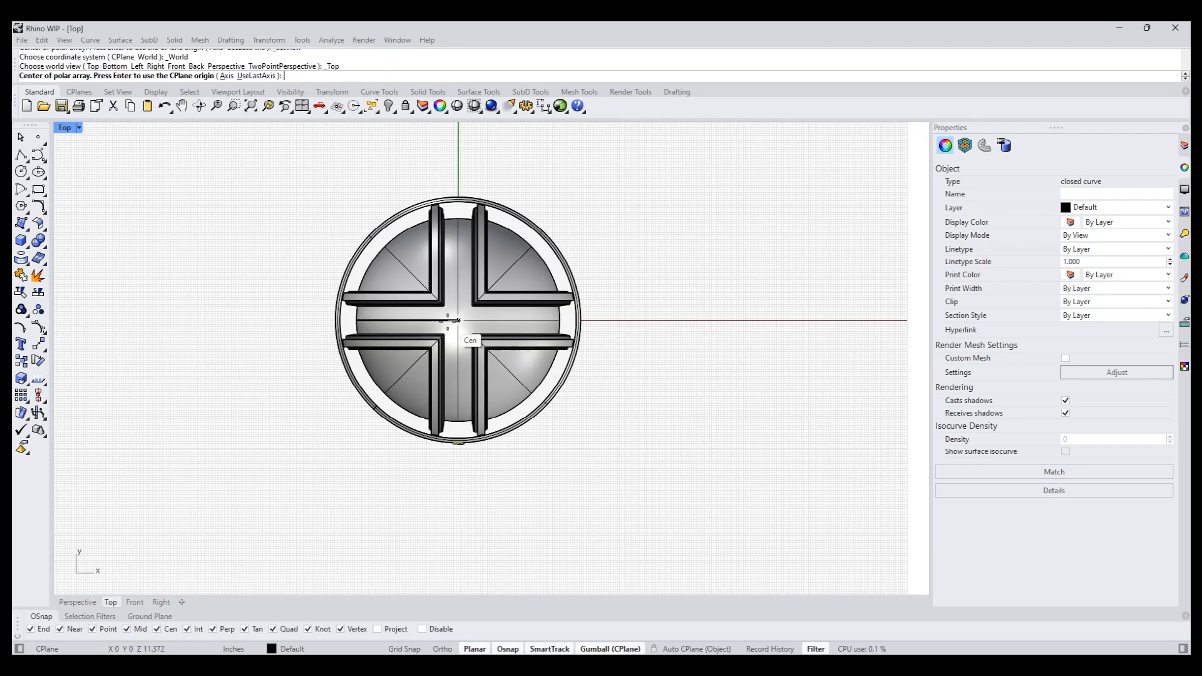
pyautogui.keyDown('alt'); pyautogui.click(462, 323); pyautogui.keyUp('alt')
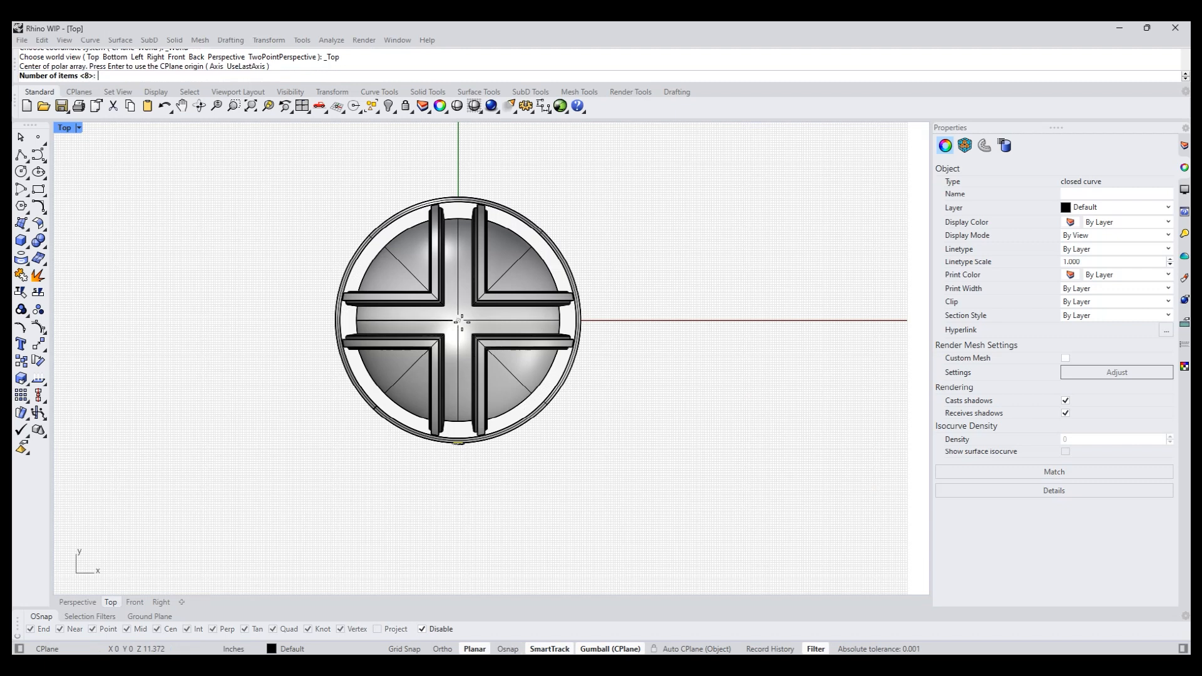
pyautogui.write('15')
pyautogui.press('Return')
pyautogui.press('Return')
pyautogui.press('Return')
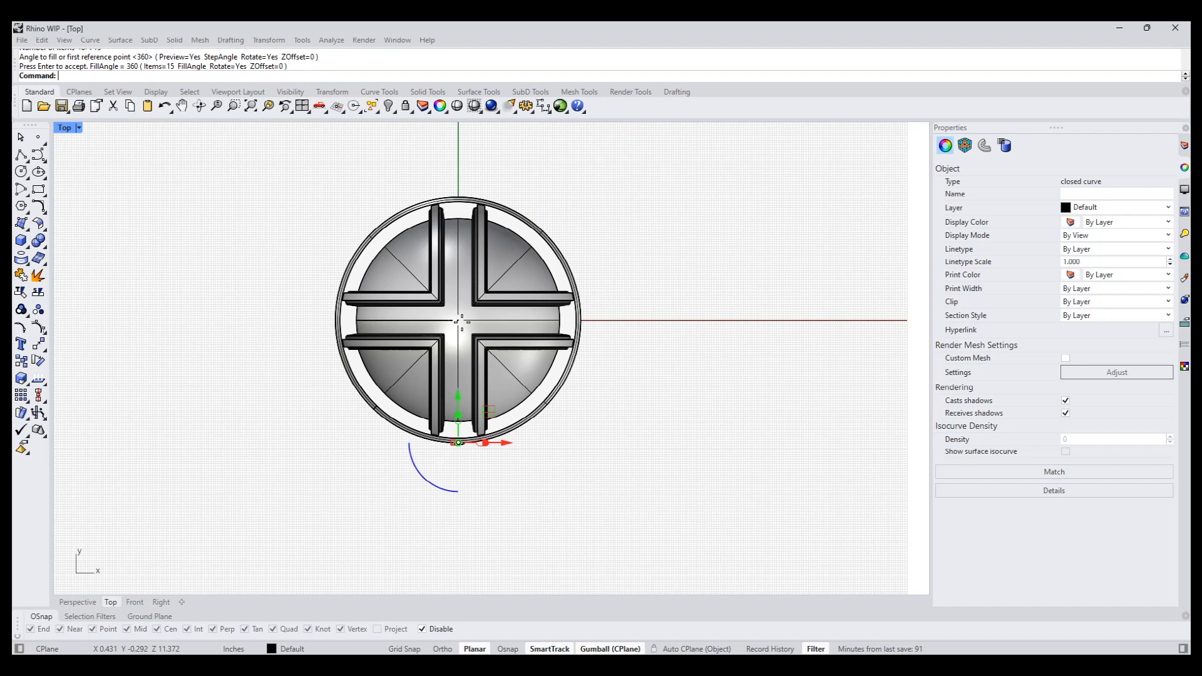
# In the Perspective view, PushPull only the gear-shaped regions of the ring's outer face outward by about 0.92 in, using an inverted region selection.
pyautogui.write('P')
pyautogui.press('Return')
pyautogui.scroll(5, 571, 334)
pyautogui.keyDown('shift'); pyautogui.moveTo(683, 424); pyautogui.dragTo(664, 484, button='right'); pyautogui.keyUp('shift')
pyautogui.click(636, 478)
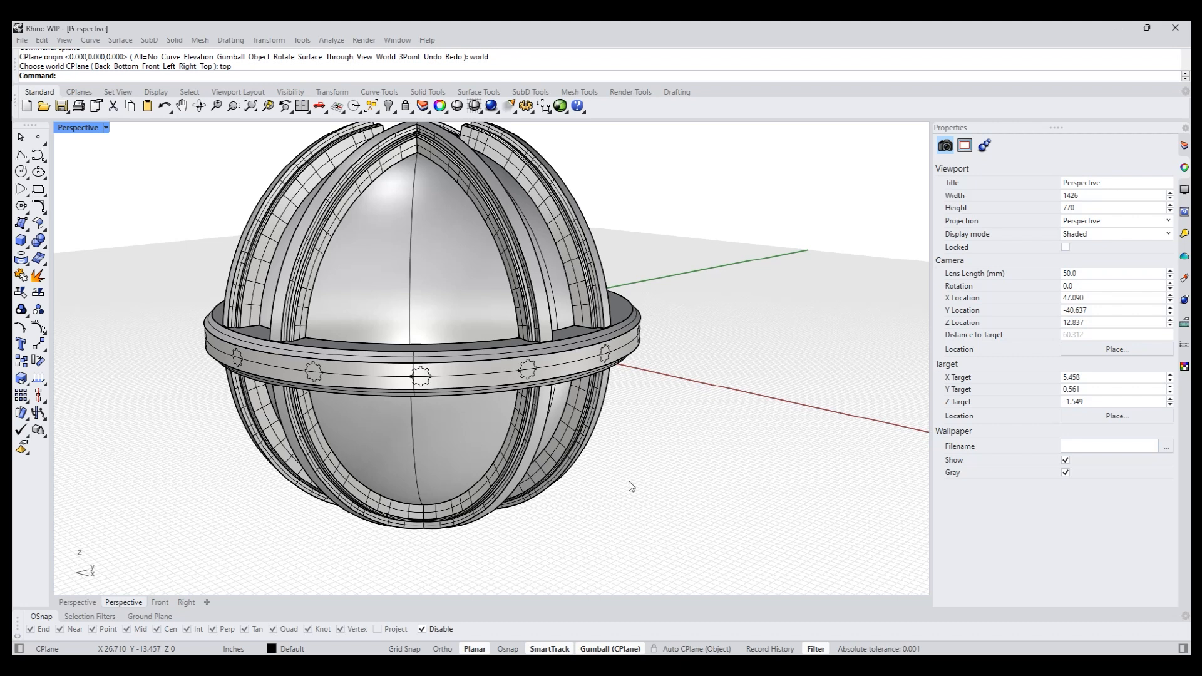
pyautogui.press('Return')
pyautogui.click(470, 373)
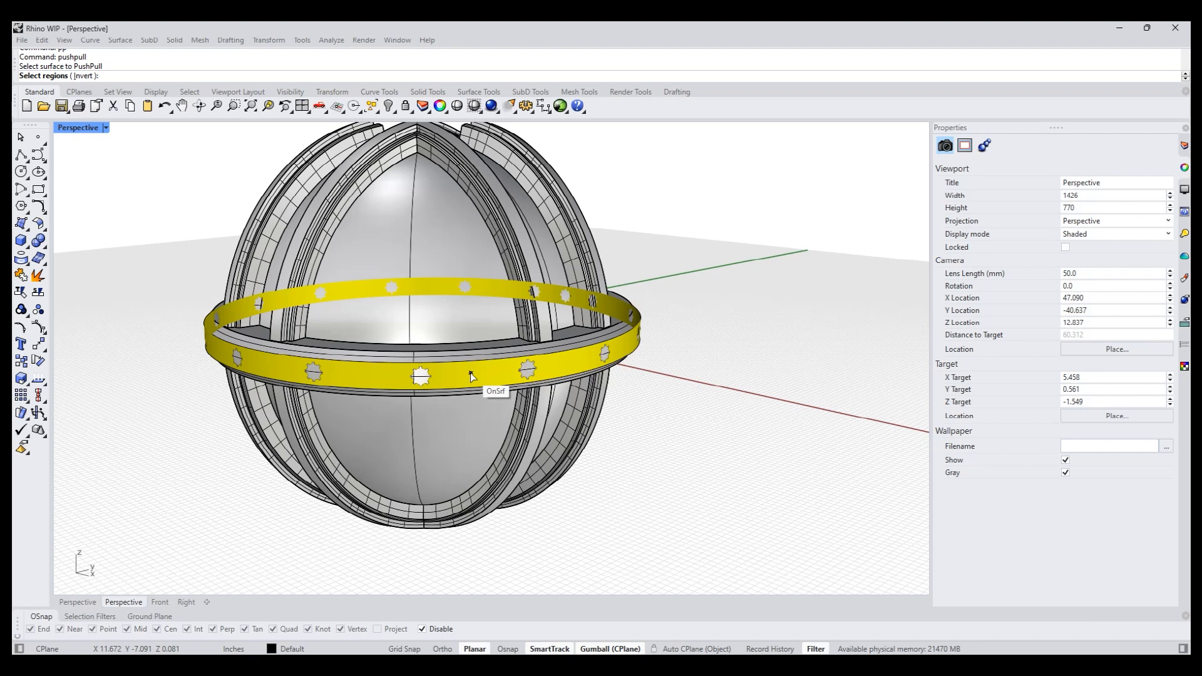
pyautogui.write('i')
pyautogui.press('Return')
pyautogui.scroll(2, 471, 373)
pyautogui.moveTo(471, 373); pyautogui.dragTo(501, 374, button='right')
pyautogui.press('Return')
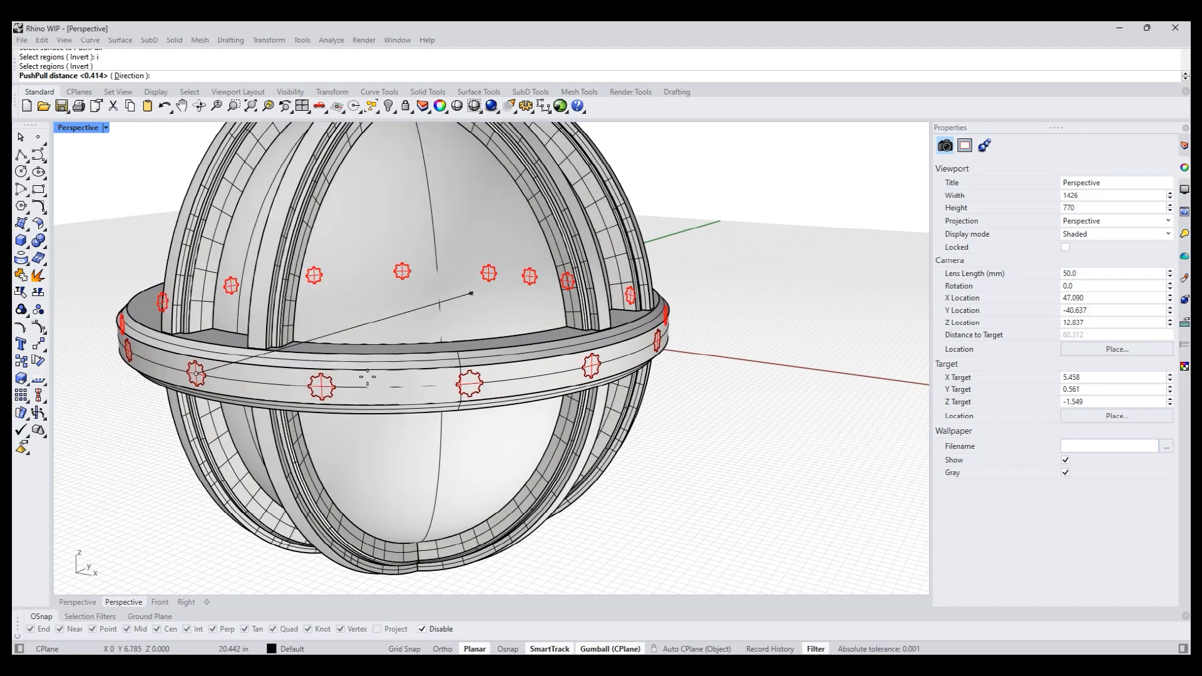
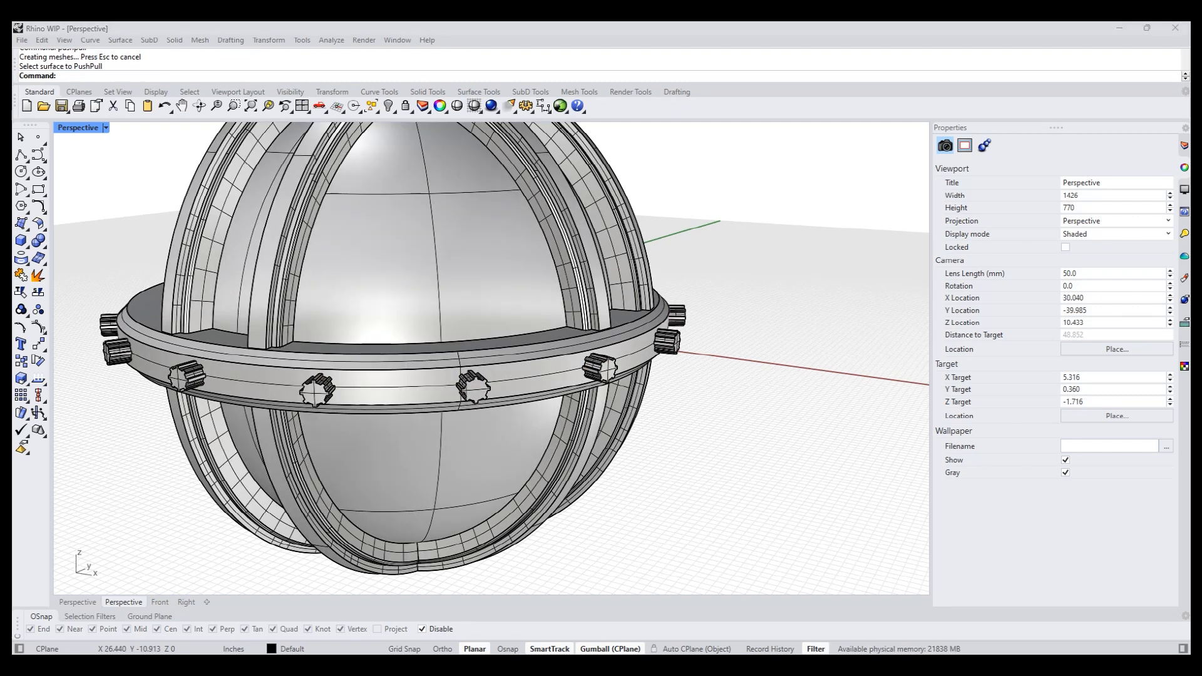
# Inset the ring's outer face around the extruded gear teeth with the Inset command.
pyautogui.moveTo(673, 445); pyautogui.dragTo(623, 478, button='right')
pyautogui.scroll(-5, 703, 442)
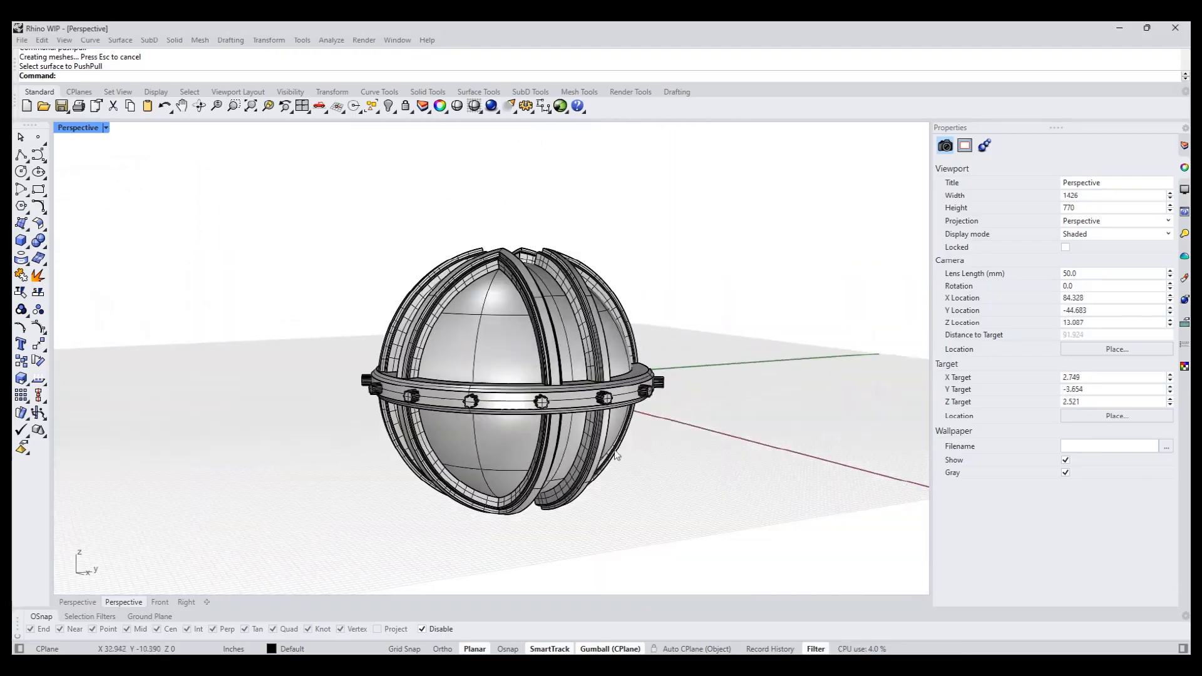
pyautogui.moveTo(701, 437); pyautogui.dragTo(632, 427, button='right')
pyautogui.scroll(6, 657, 478)
pyautogui.moveTo(739, 464); pyautogui.dragTo(664, 473, button='right')
pyautogui.scroll(3, 564, 467)
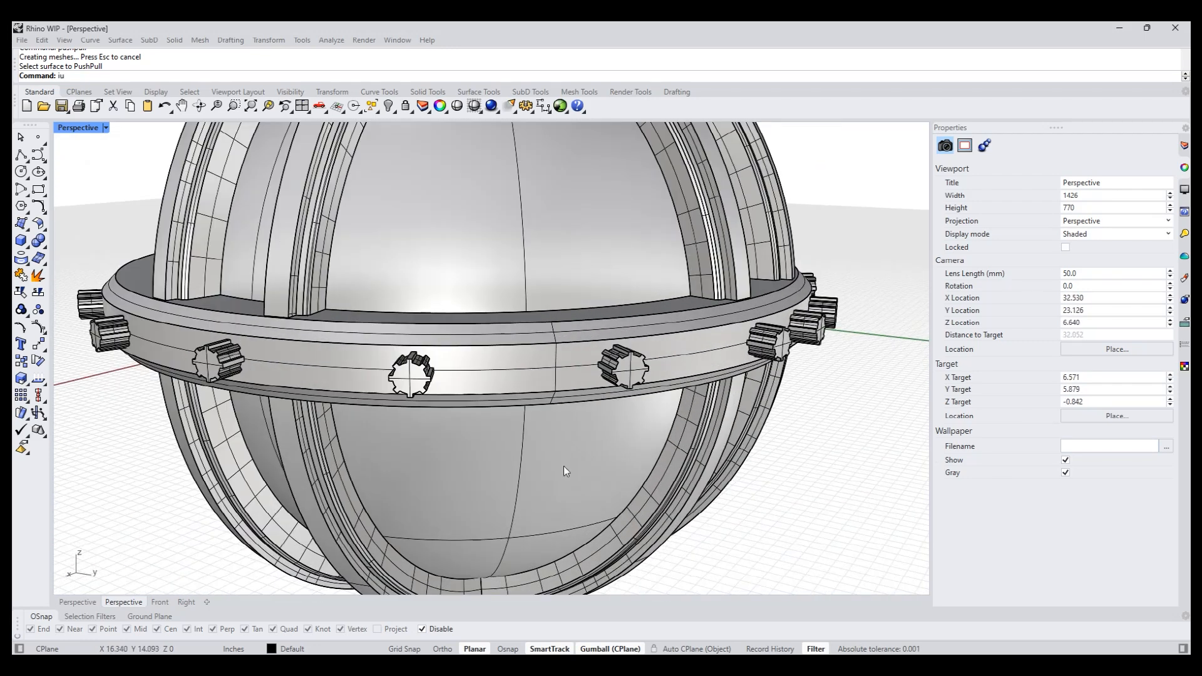
pyautogui.press('Return')
pyautogui.scroll(3, 538, 407)
pyautogui.click(486, 351)
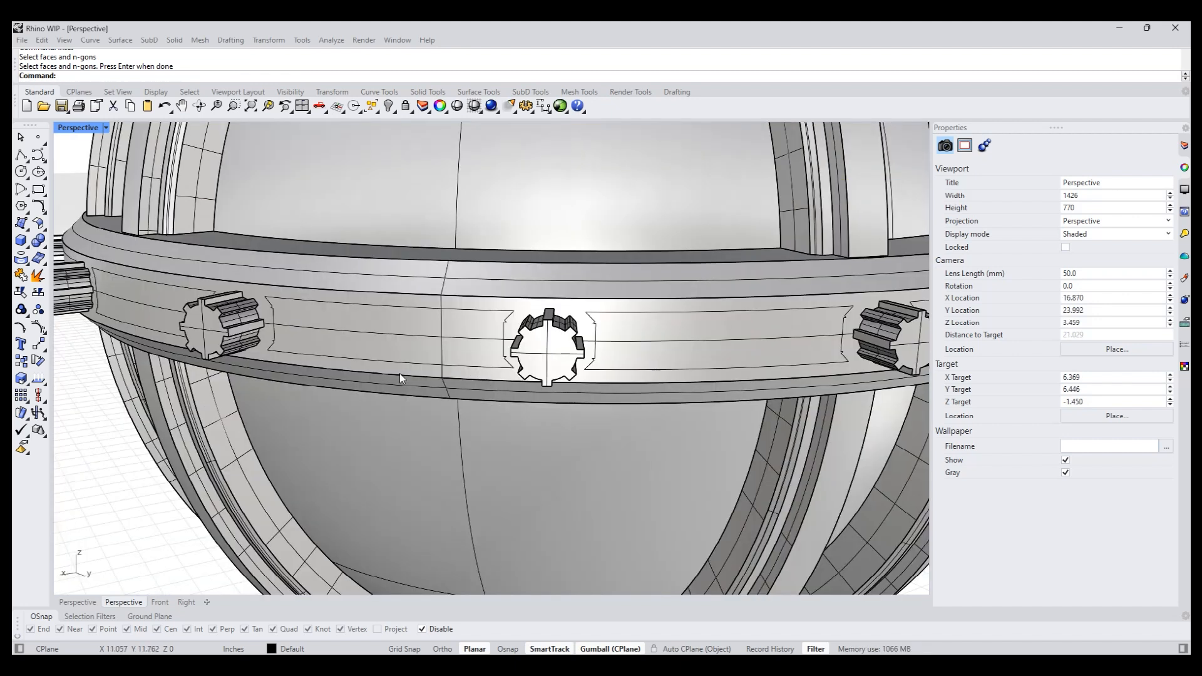
pyautogui.moveTo(399, 373); pyautogui.dragTo(329, 363, button='right')
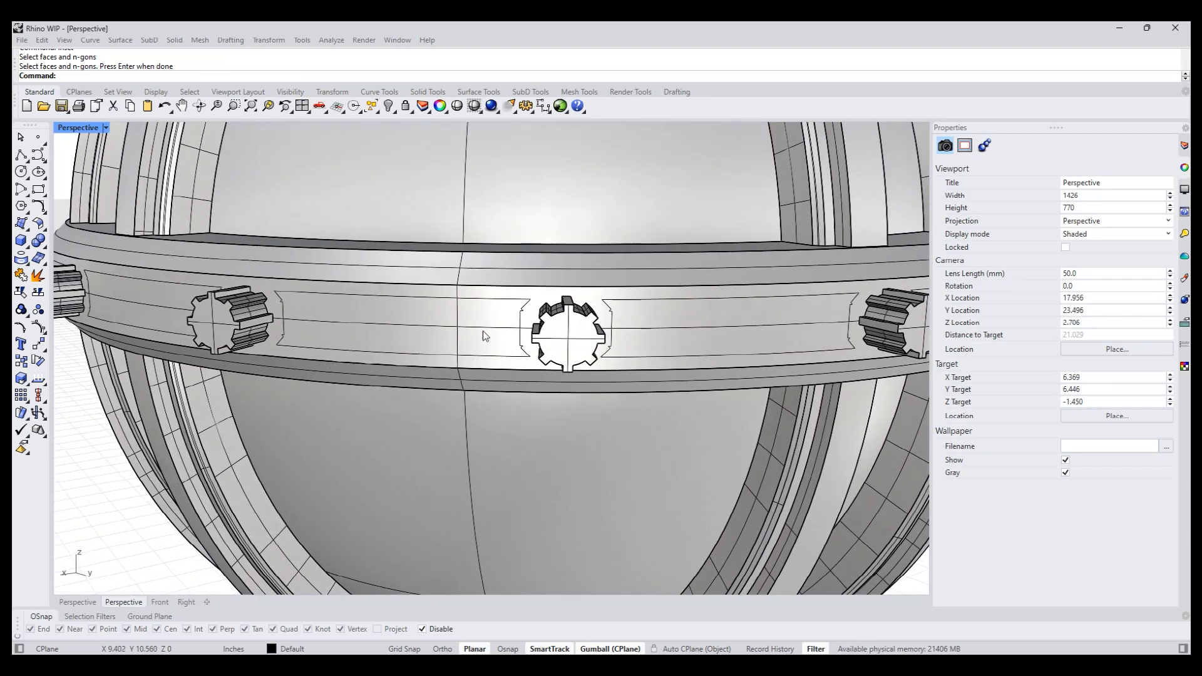
pyautogui.scroll(6, 528, 325)
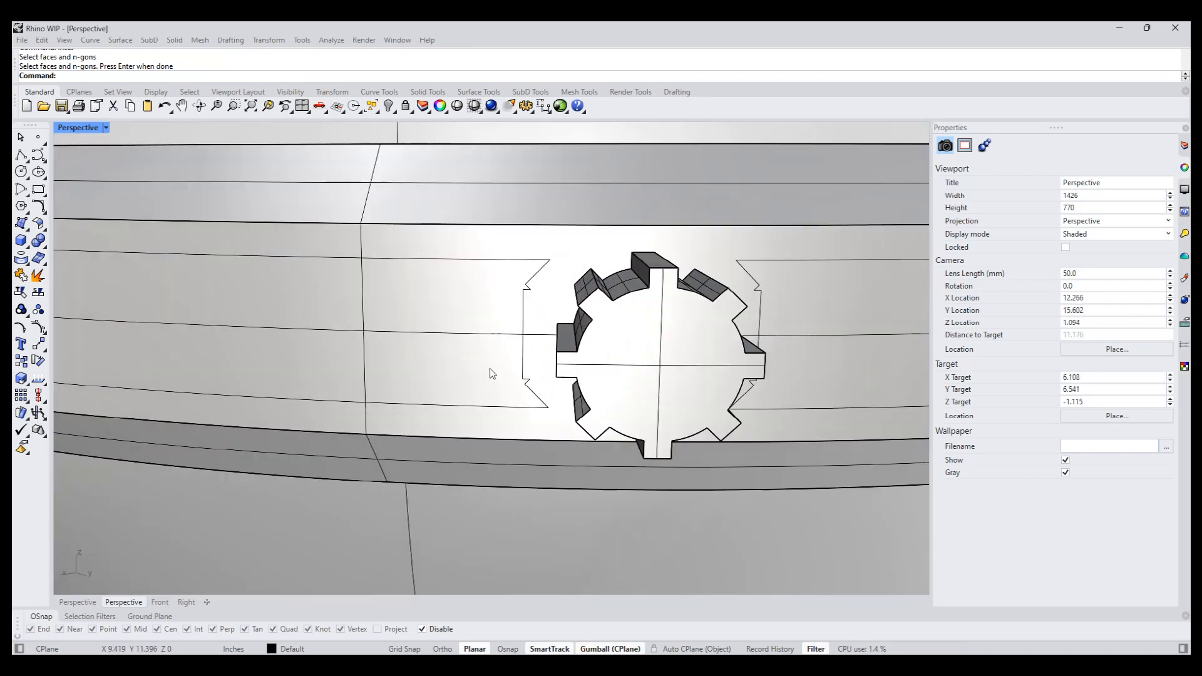
pyautogui.scroll(-5, 489, 364)
pyautogui.moveTo(490, 355); pyautogui.dragTo(417, 354, button='right')
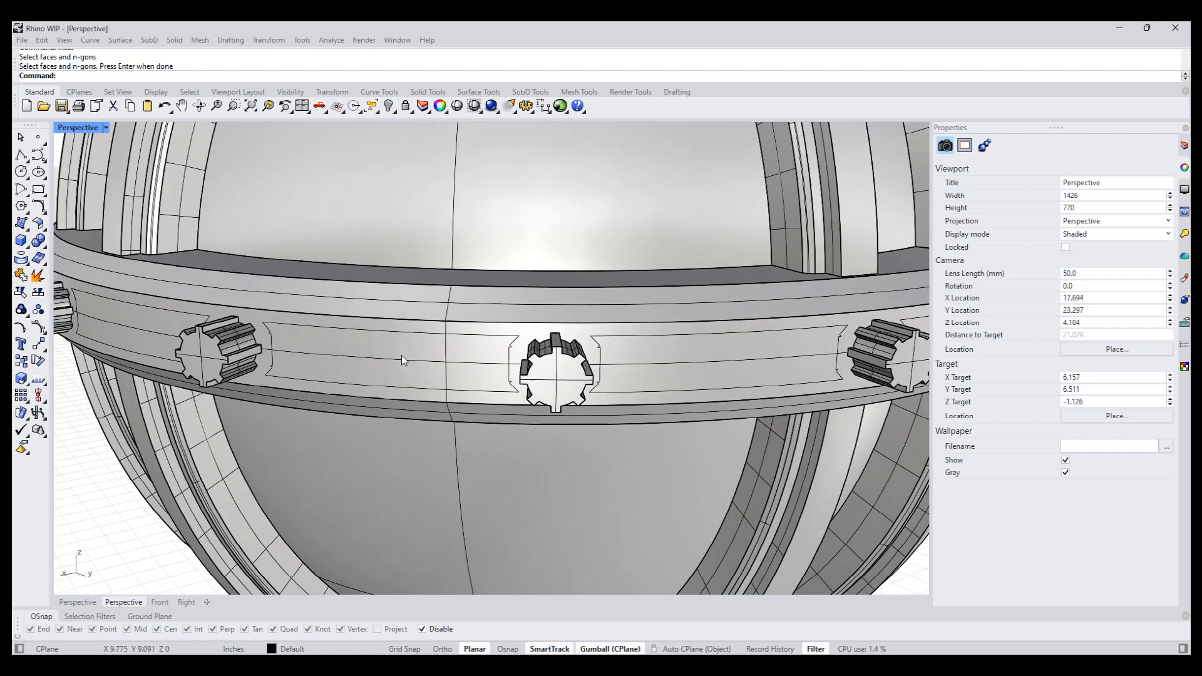
pyautogui.press('Return')
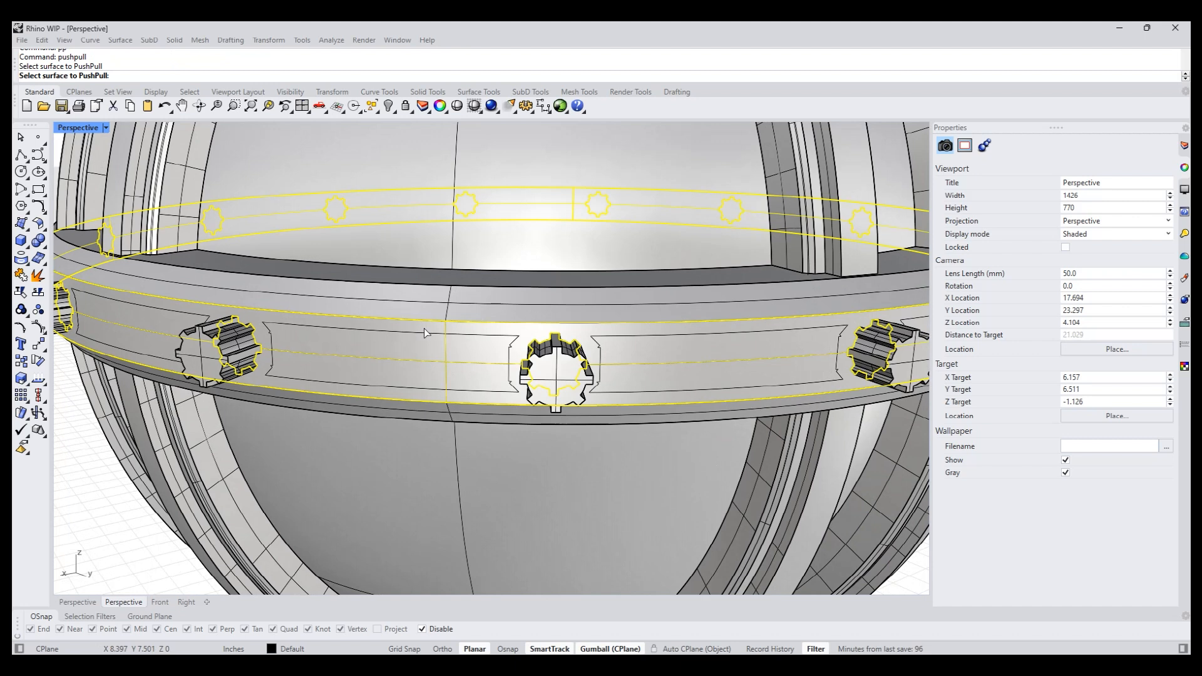
pyautogui.click(424, 328)
pyautogui.press('Return')
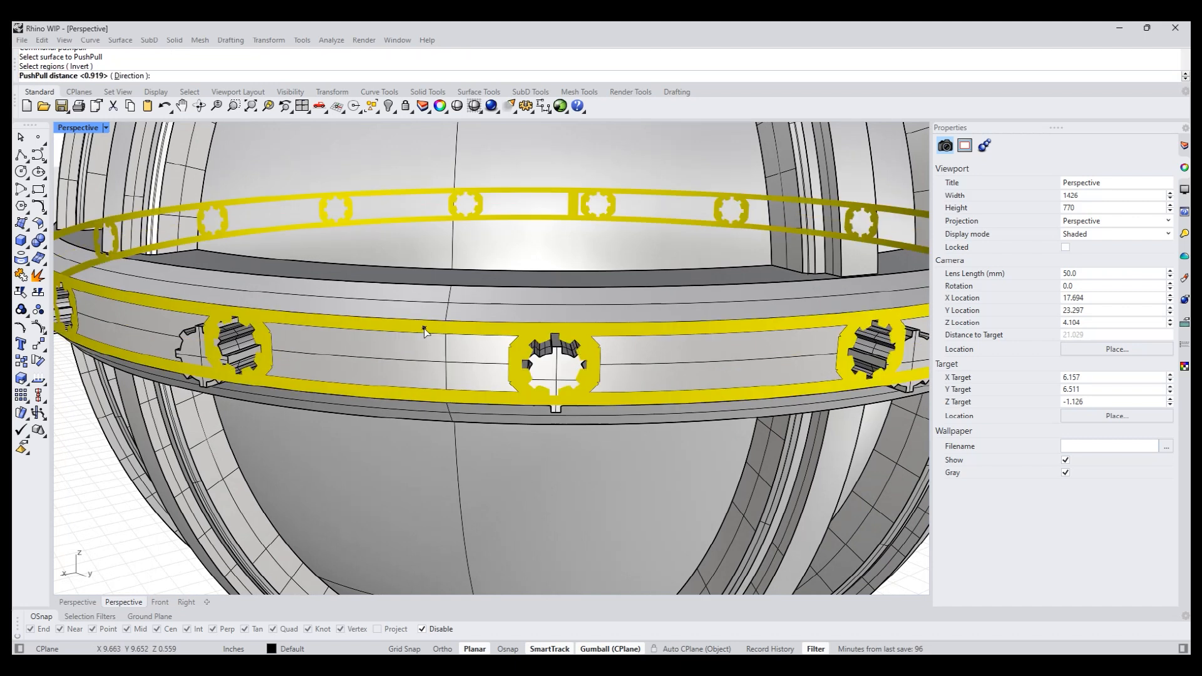
pyautogui.press('Return')
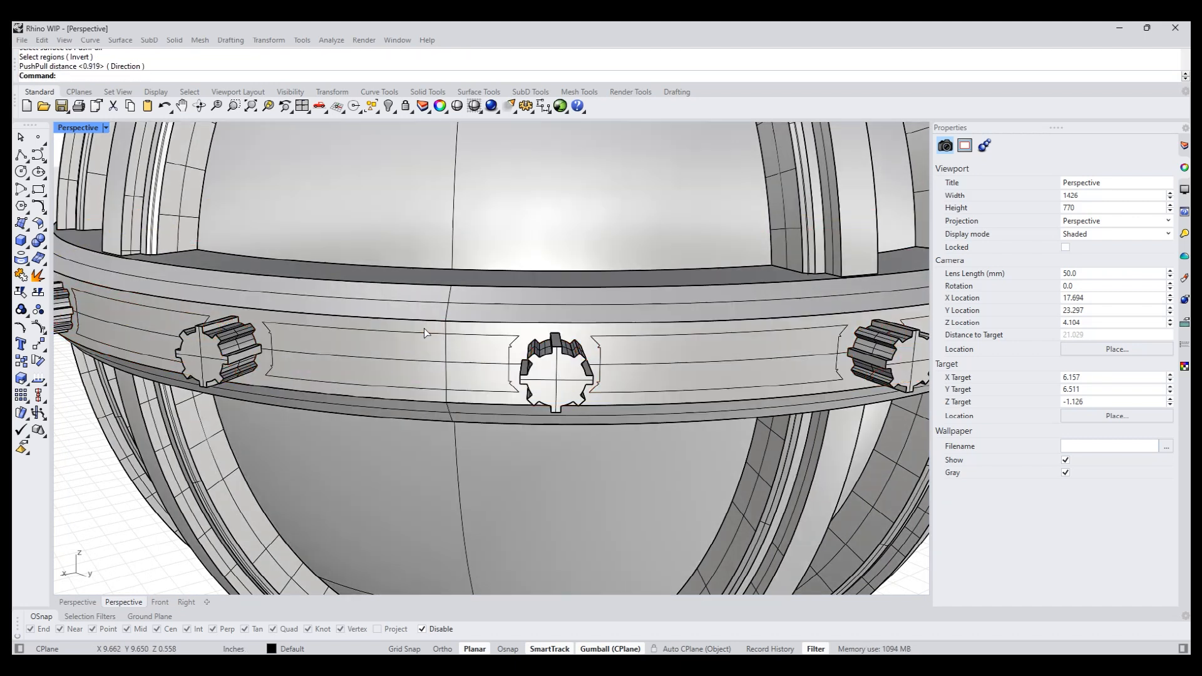
# PushPull the inset panels between the gears inward into the ring, using an inverted region selection.
pyautogui.write('pp')
pyautogui.press('Return')
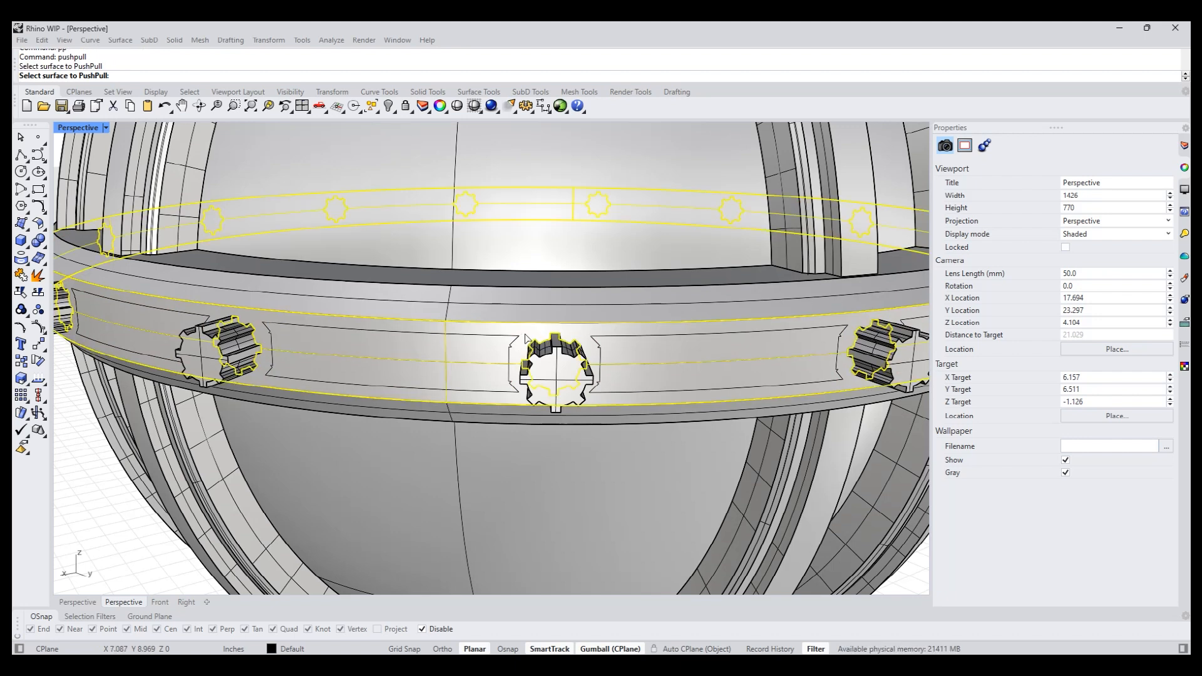
pyautogui.click(526, 339)
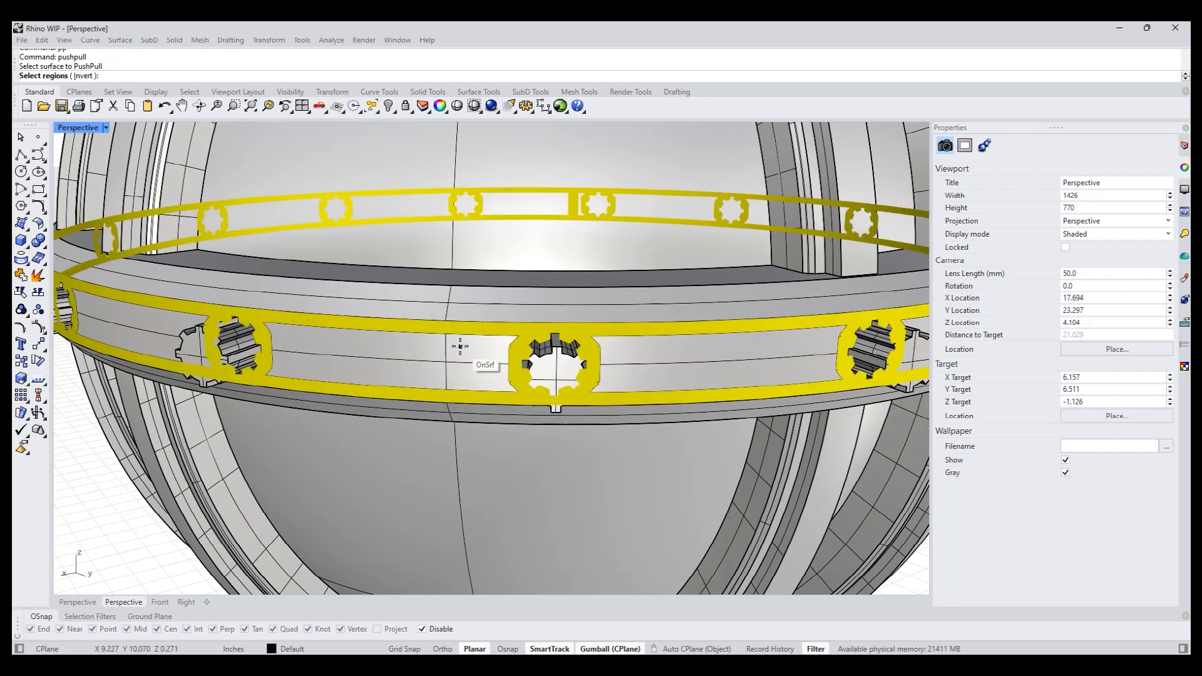
pyautogui.write('i')
pyautogui.press('Return')
pyautogui.scroll(-7, 459, 346)
pyautogui.moveTo(459, 346); pyautogui.dragTo(464, 385, button='right')
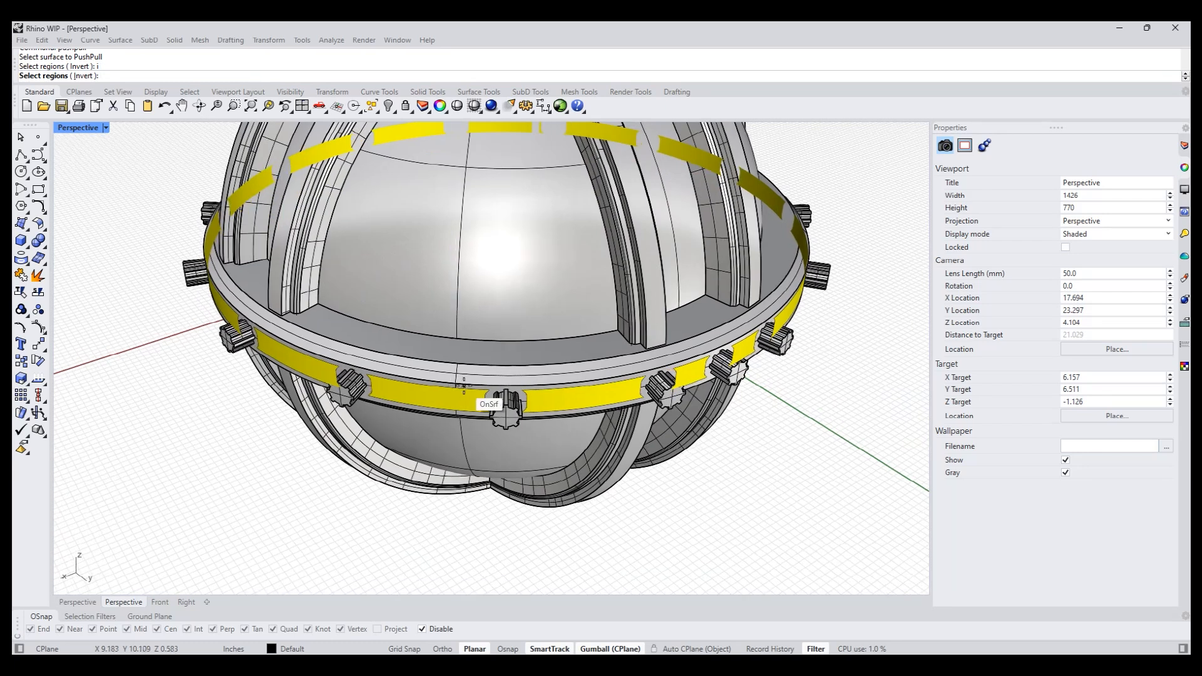
pyautogui.rightClick(461, 384)
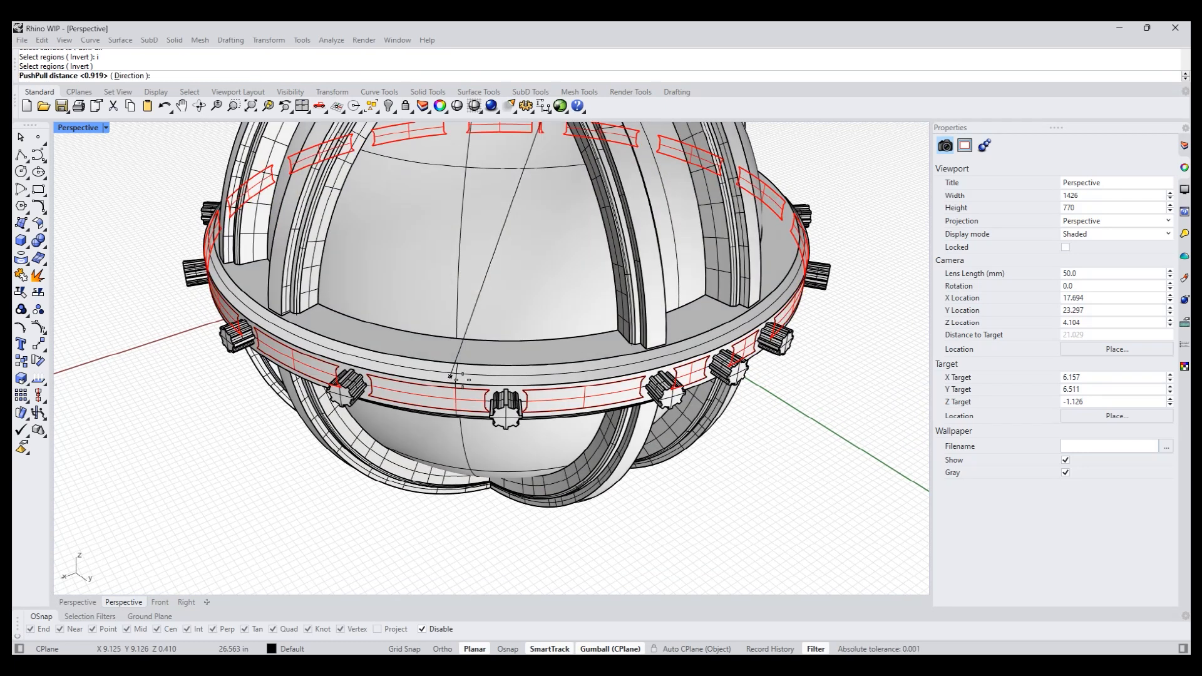
pyautogui.moveTo(556, 258); pyautogui.dragTo(460, 298, button='right')
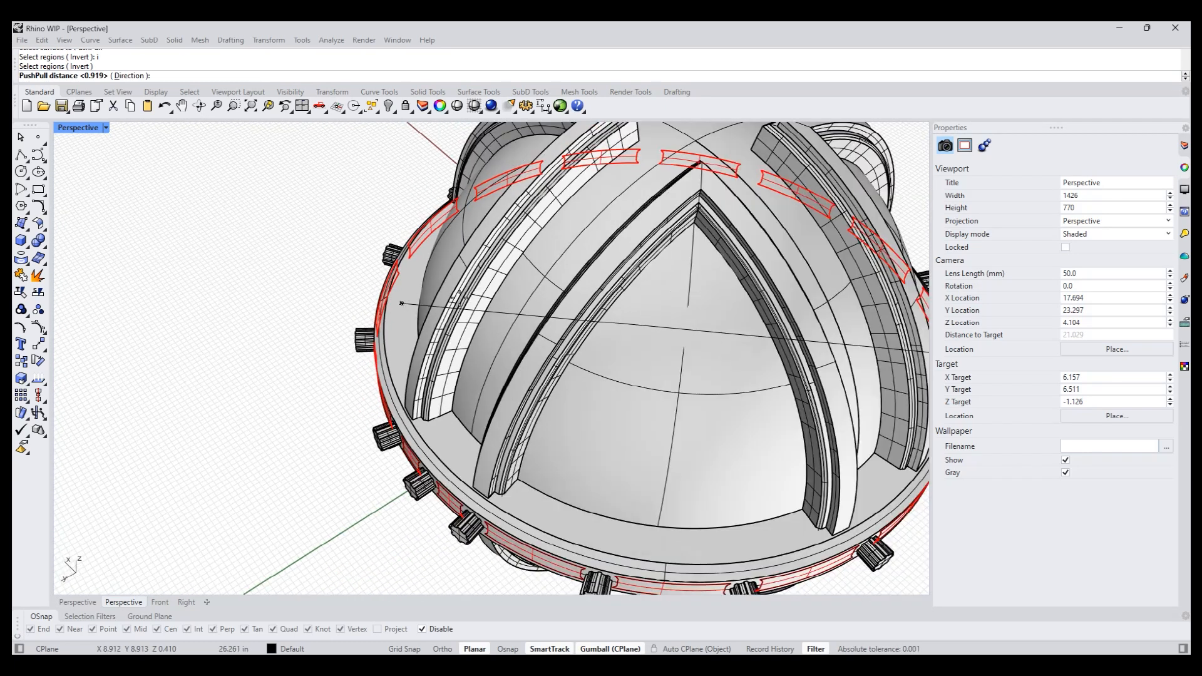
pyautogui.scroll(-3, 459, 298)
pyautogui.moveTo(657, 327); pyautogui.dragTo(533, 316, button='right')
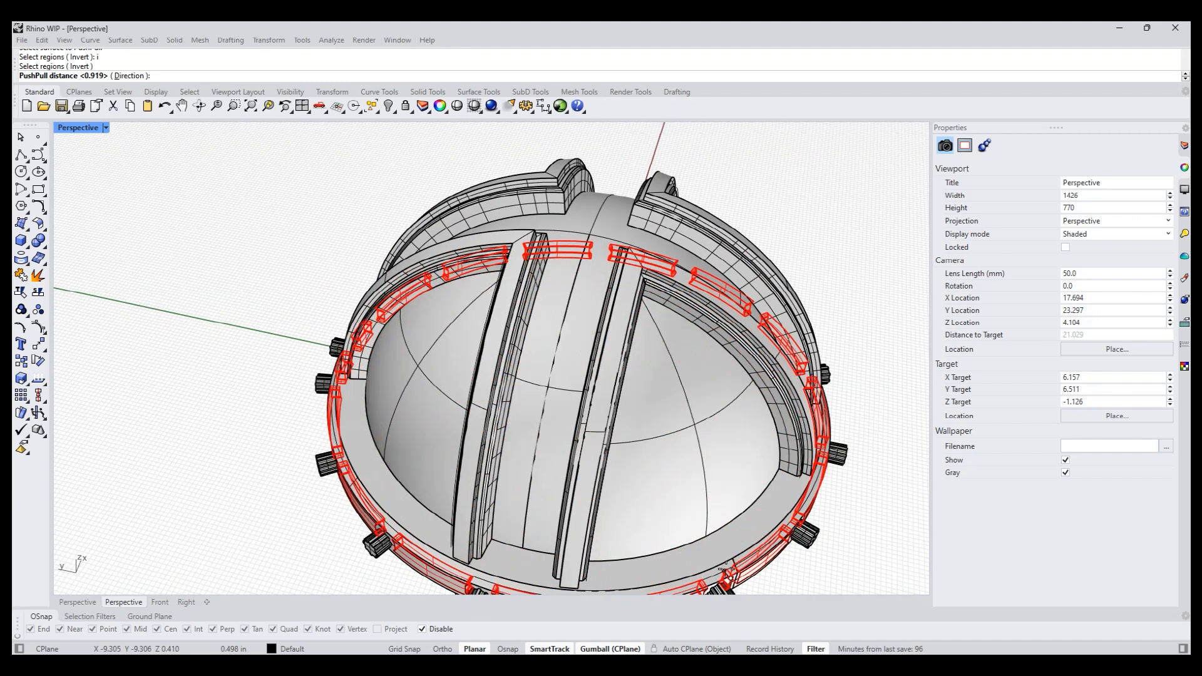
pyautogui.click(710, 523)
# Examine the seam edge running down the sphere's cross-shaped band by selecting it, and clear the selection.
pyautogui.moveTo(720, 432); pyautogui.dragTo(523, 405, button='right')
pyautogui.scroll(-3, 731, 455)
pyautogui.scroll(3, 577, 371)
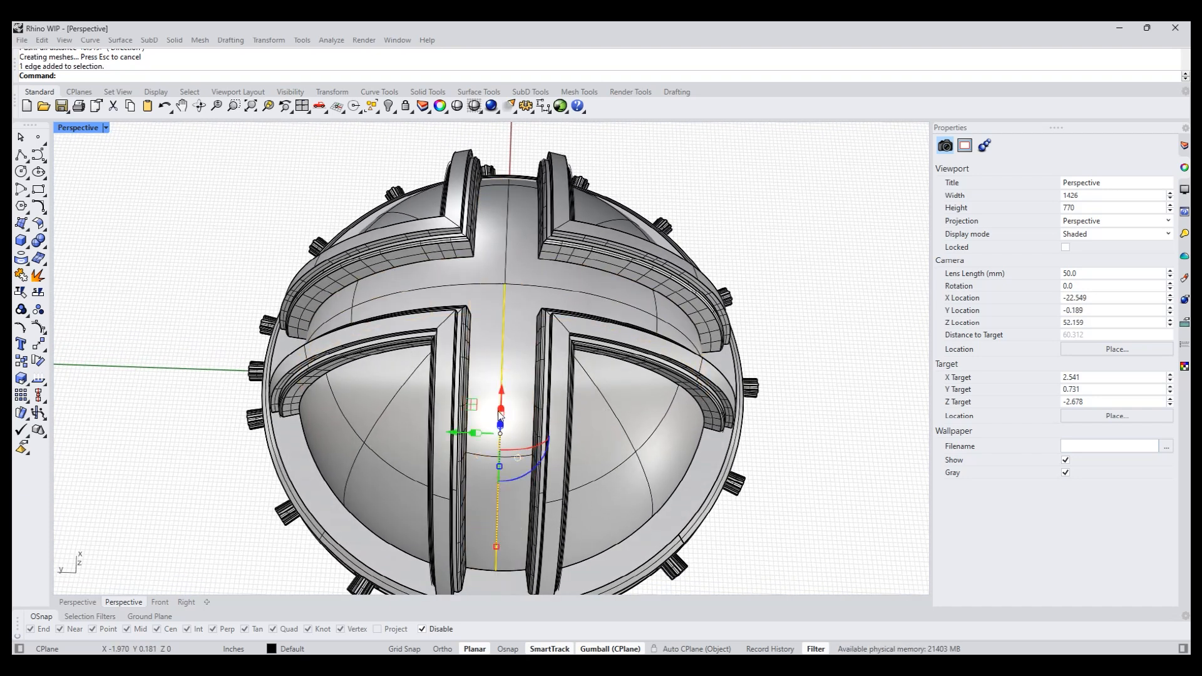
pyautogui.keyDown('ctrl'); pyautogui.keyDown('shift'); pyautogui.click(499, 411); pyautogui.keyUp('shift'); pyautogui.keyUp('ctrl')
pyautogui.moveTo(595, 412); pyautogui.dragTo(624, 425, button='right')
pyautogui.press('Escape')
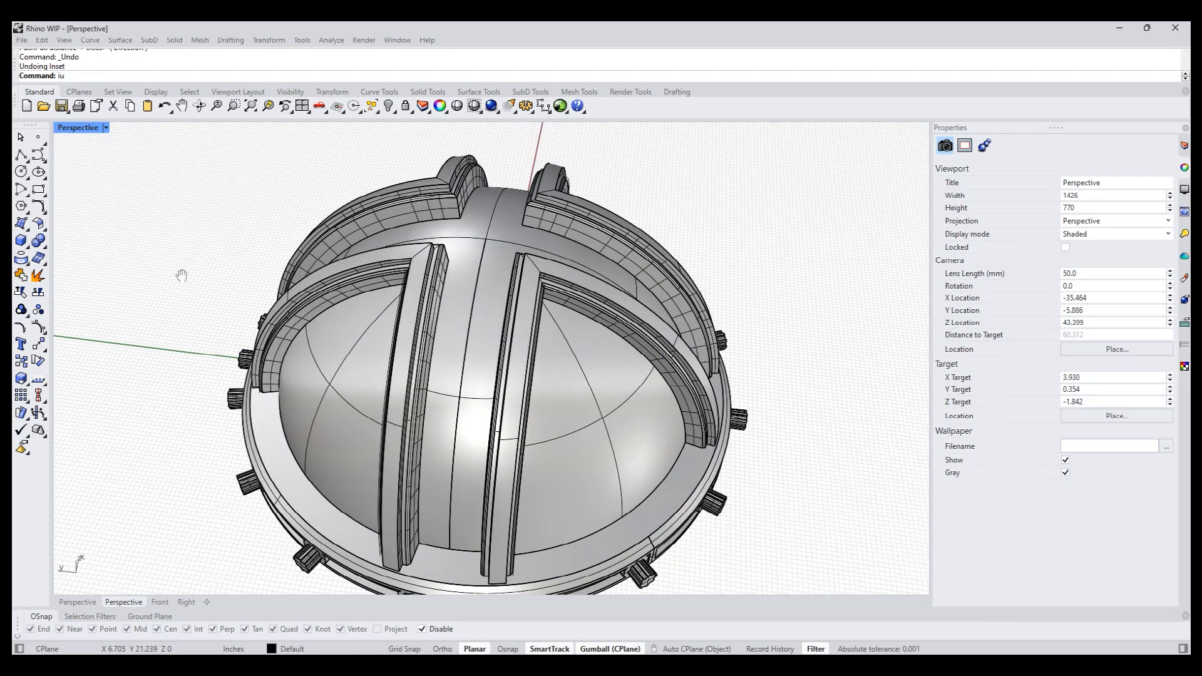
# Inset the sphere's cross-shaped band by 0.477357 in, keeping IgnoreSeams set to Yes after comparing it with No.
pyautogui.press('Return')
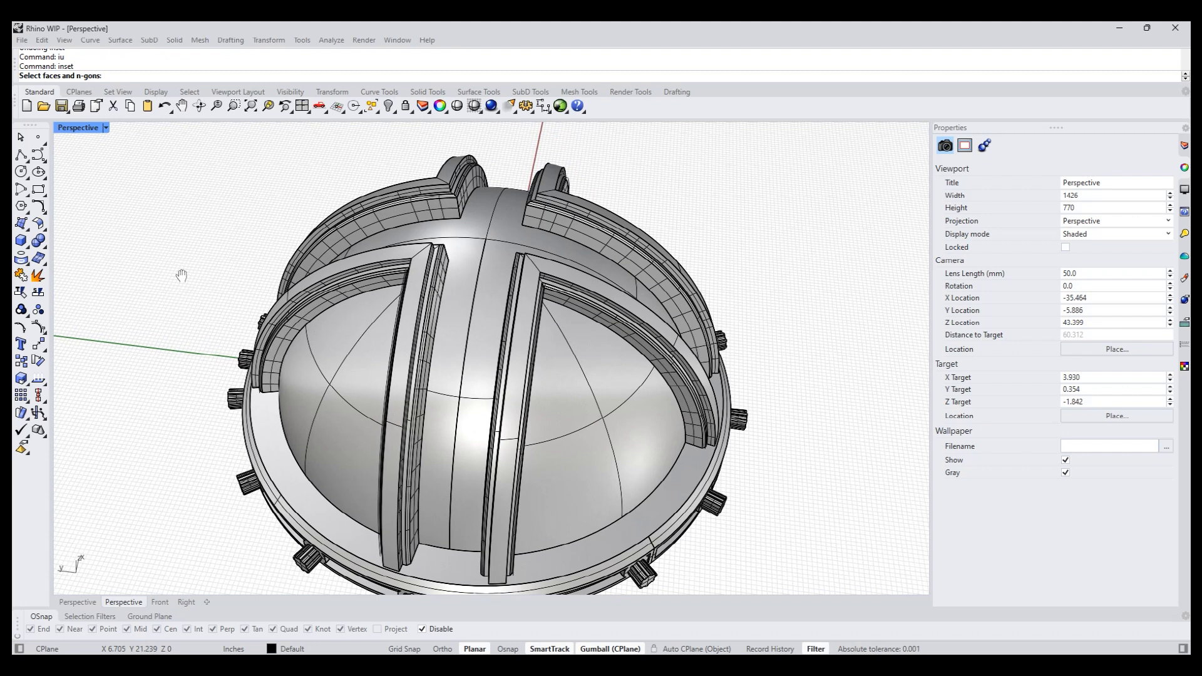
pyautogui.click(489, 313)
pyautogui.press('Return')
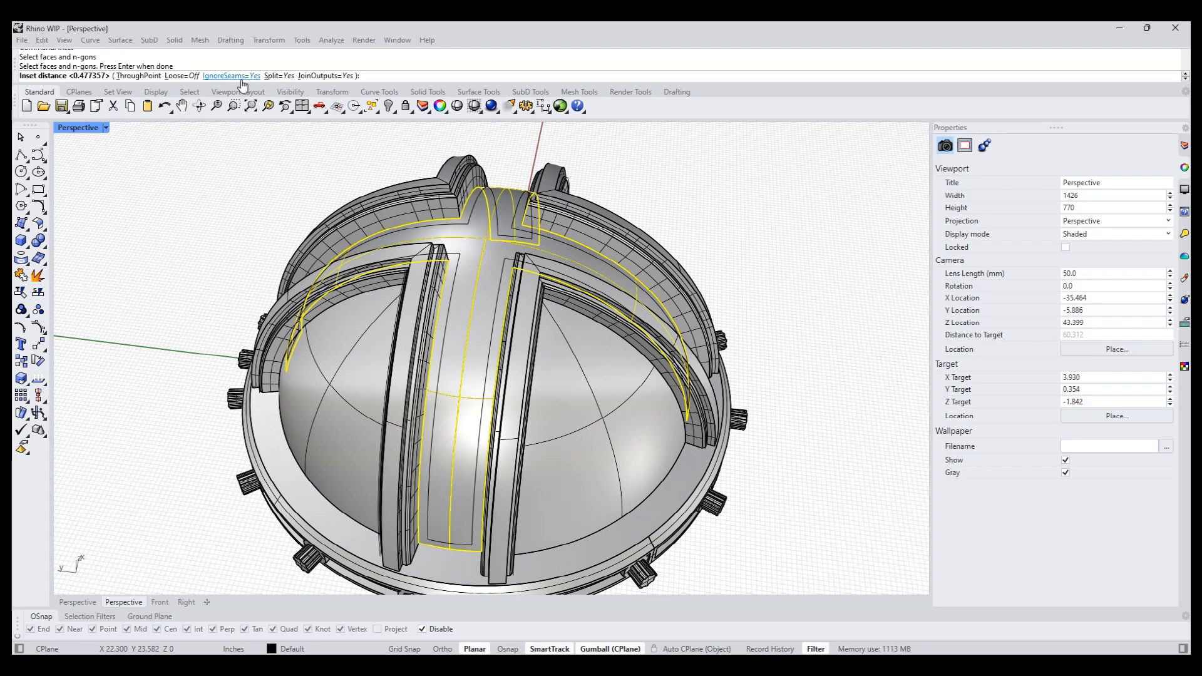
pyautogui.click(240, 78)
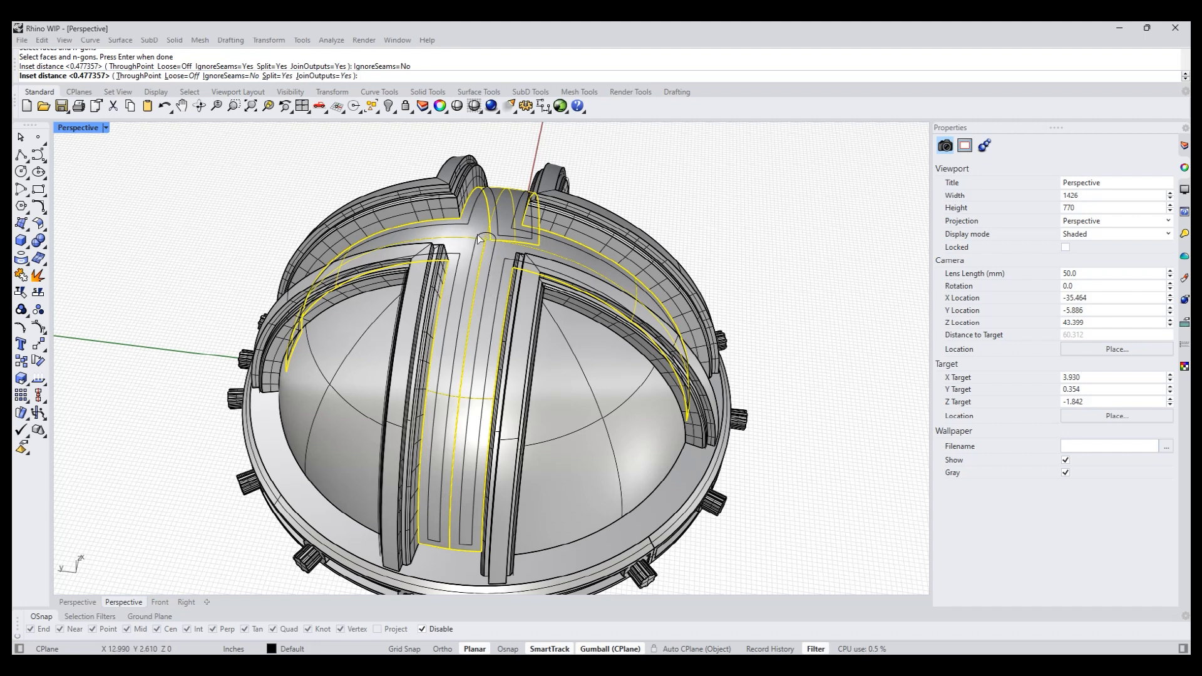
pyautogui.click(231, 76)
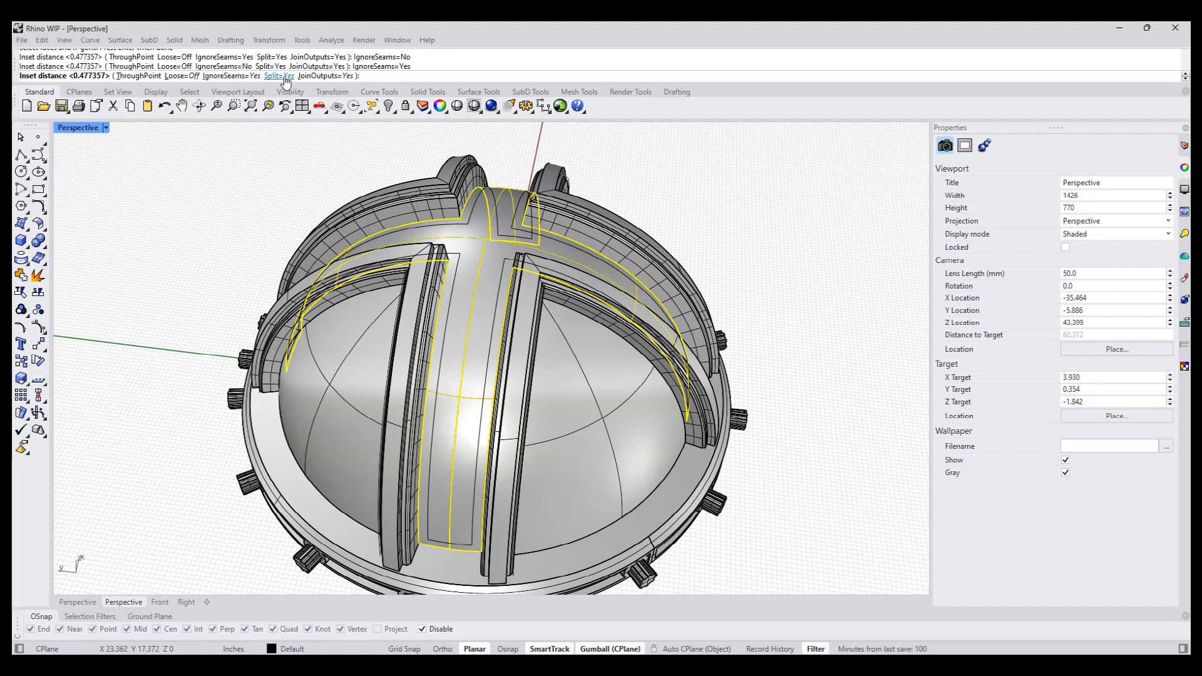
pyautogui.moveTo(260, 212); pyautogui.dragTo(217, 213, button='right')
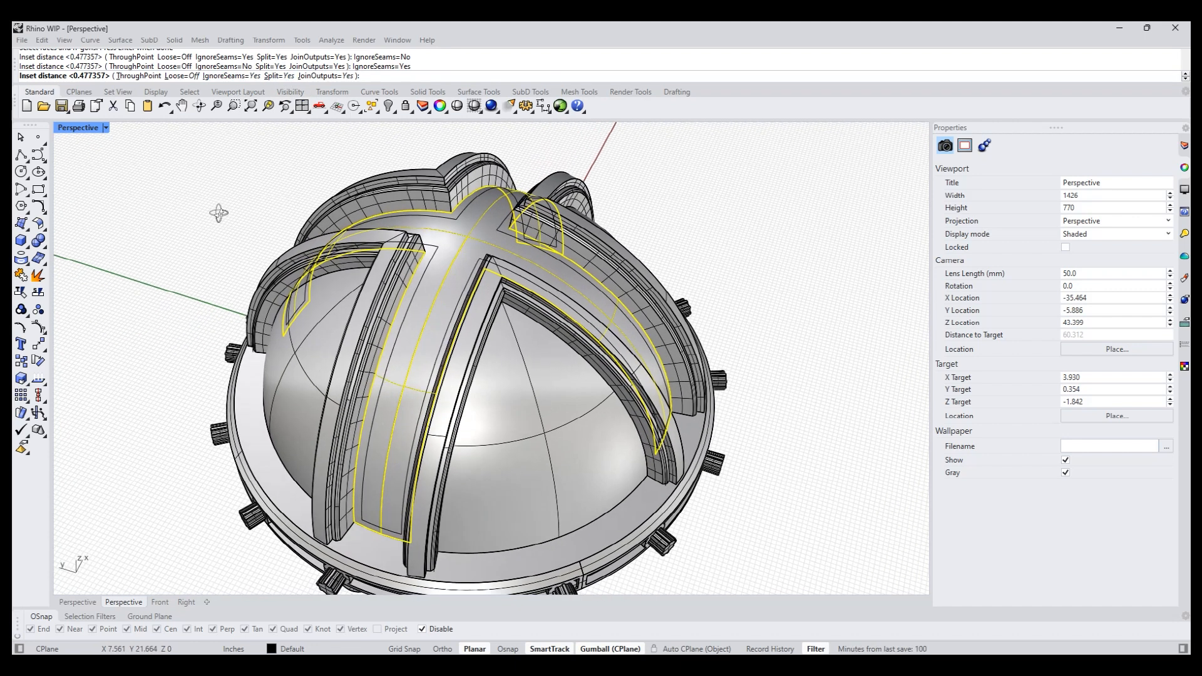
pyautogui.press('Return')
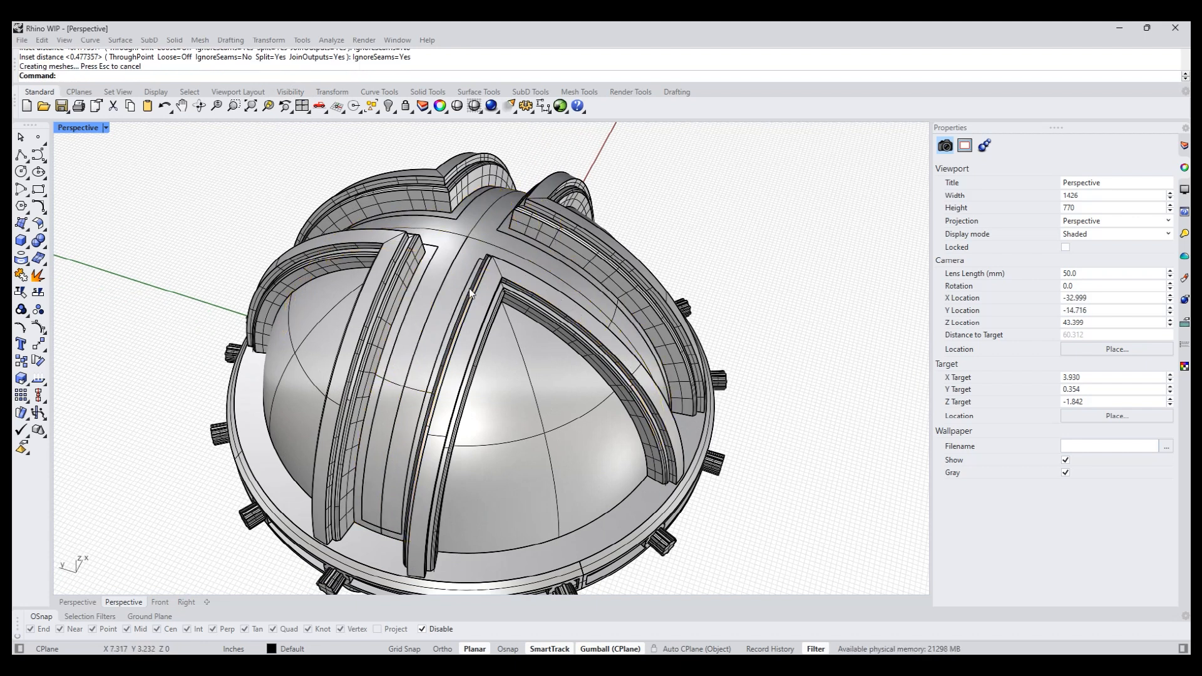
# PushPull the inset cross-shaped region of the band outward by about 1.8 in, and inspect the sphere from several sides.
pyautogui.press('Return')
pyautogui.click(471, 248)
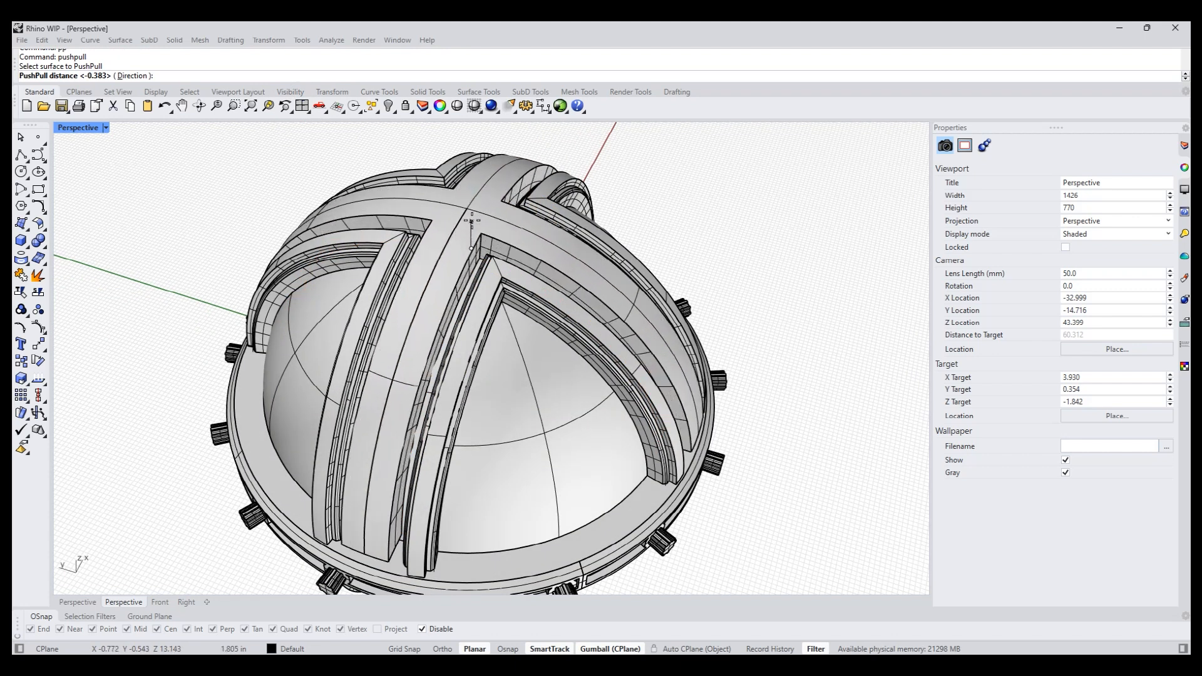
pyautogui.click(471, 221)
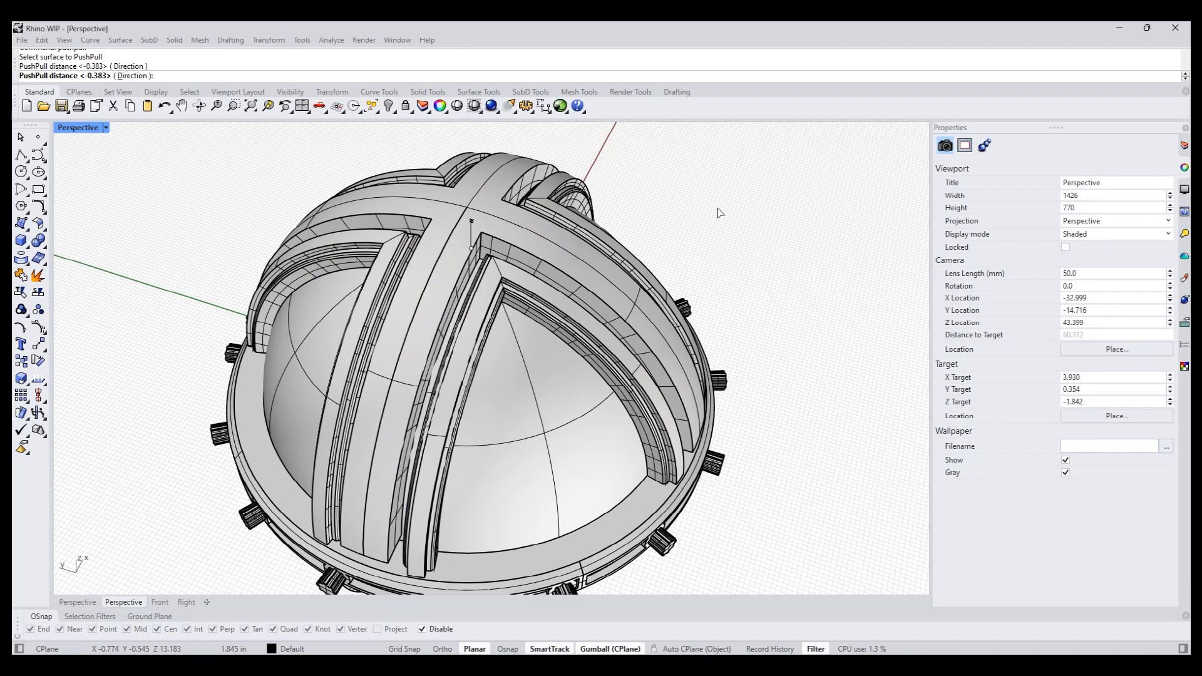
pyautogui.moveTo(710, 224); pyautogui.dragTo(639, 461, button='right')
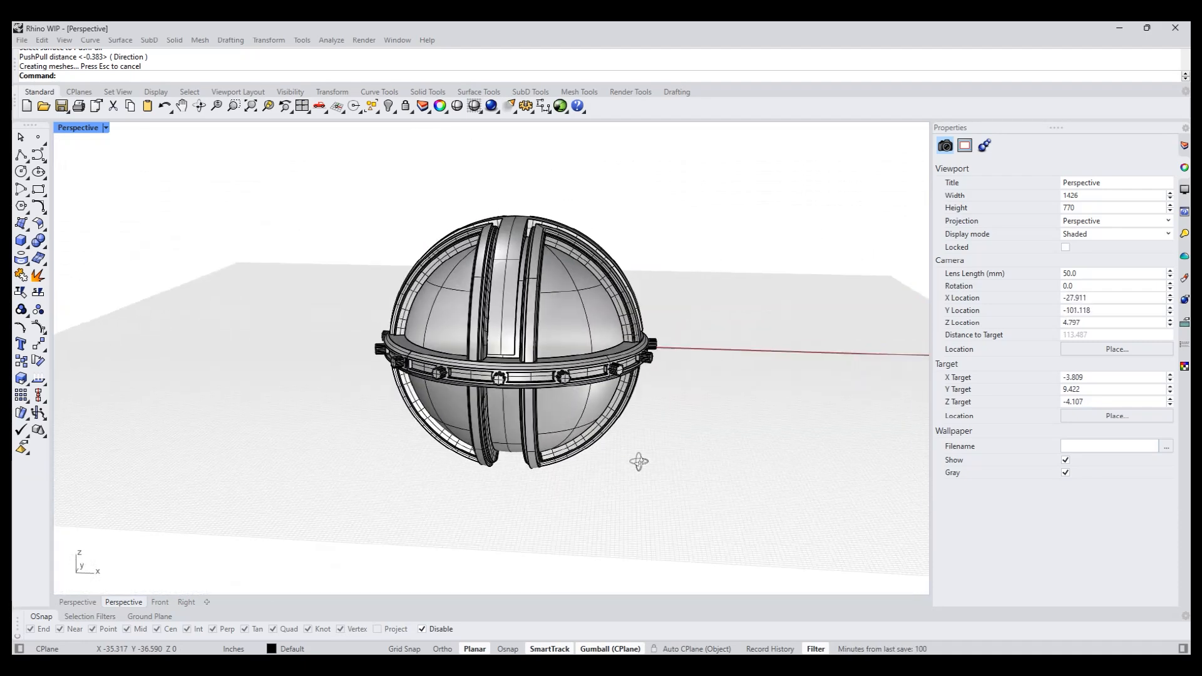
pyautogui.scroll(3, 487, 377)
pyautogui.scroll(-3, 487, 376)
pyautogui.moveTo(487, 376); pyautogui.dragTo(529, 411, button='right')
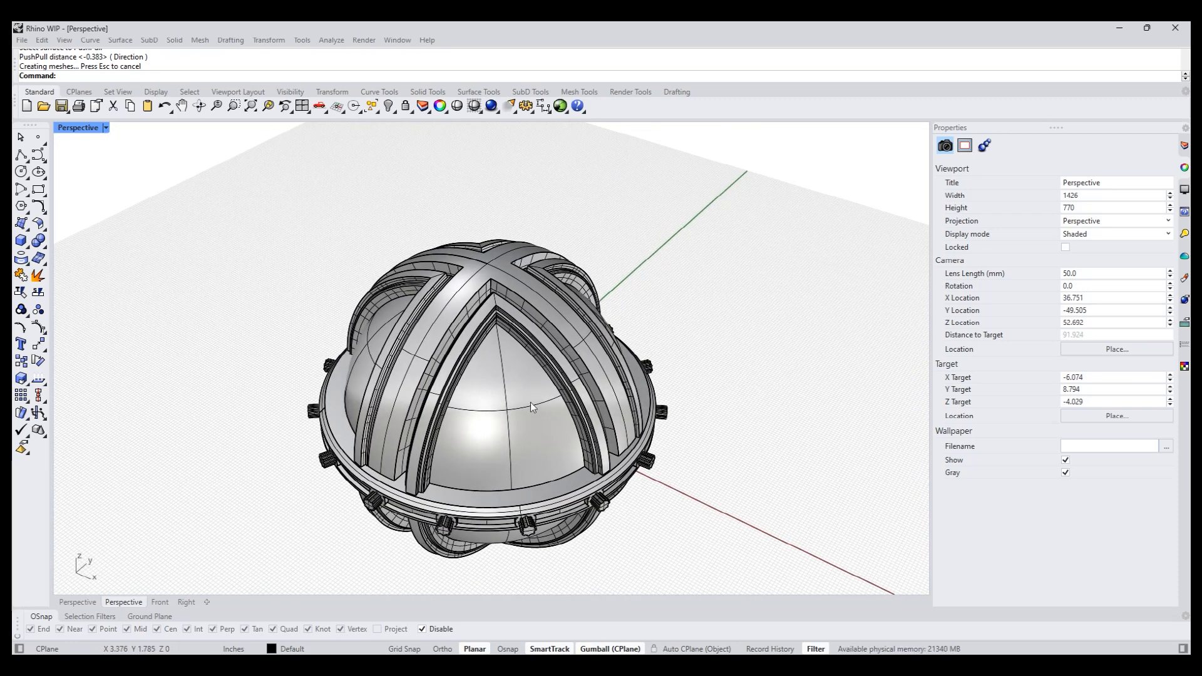
pyautogui.moveTo(505, 441); pyautogui.dragTo(617, 442, button='right')
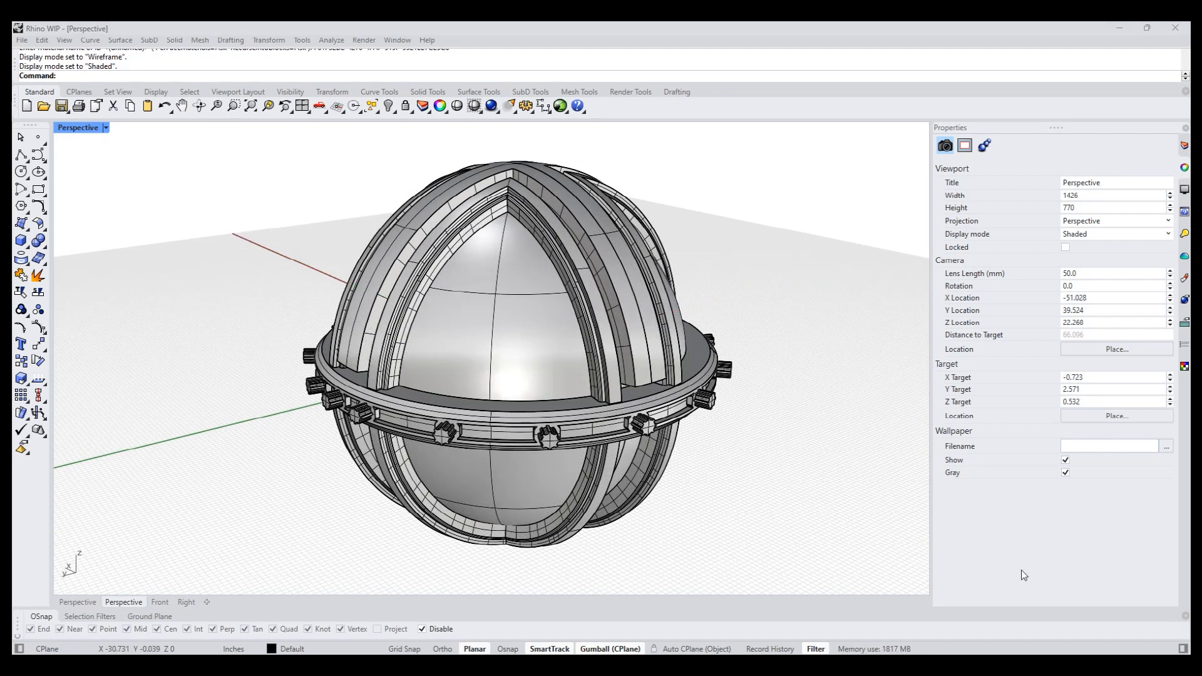
# Assign the Metal material to the whole sphere model.
pyautogui.moveTo(806, 467); pyautogui.dragTo(751, 485, button='right')
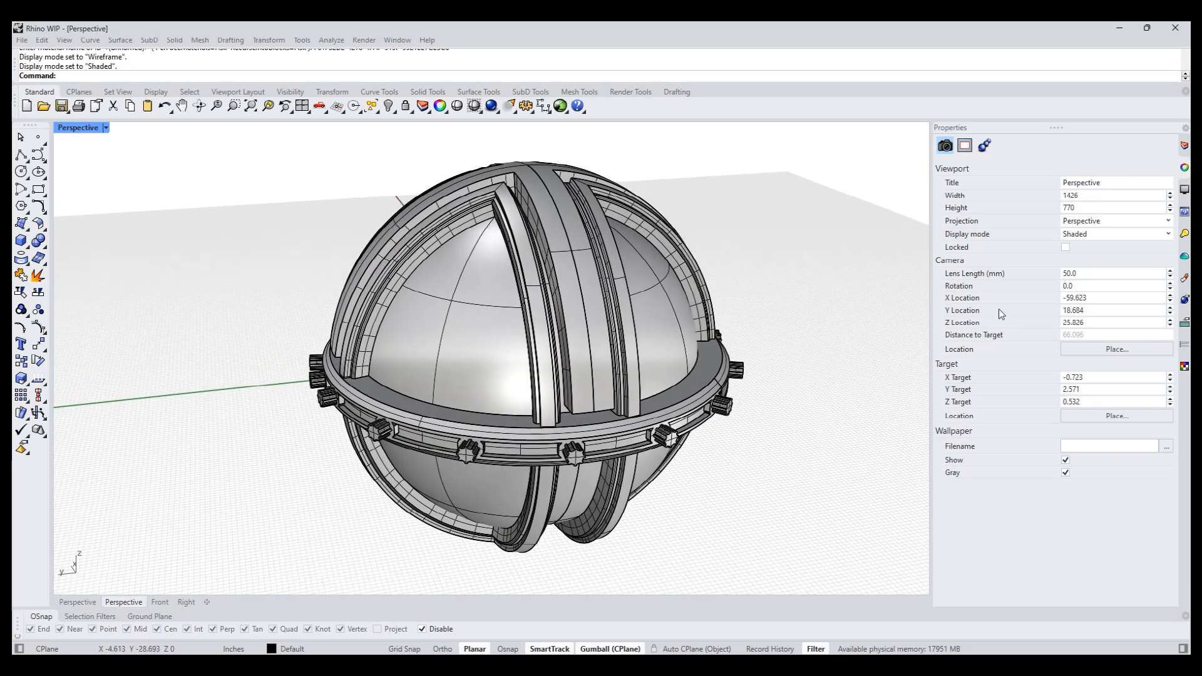
pyautogui.click(1184, 278)
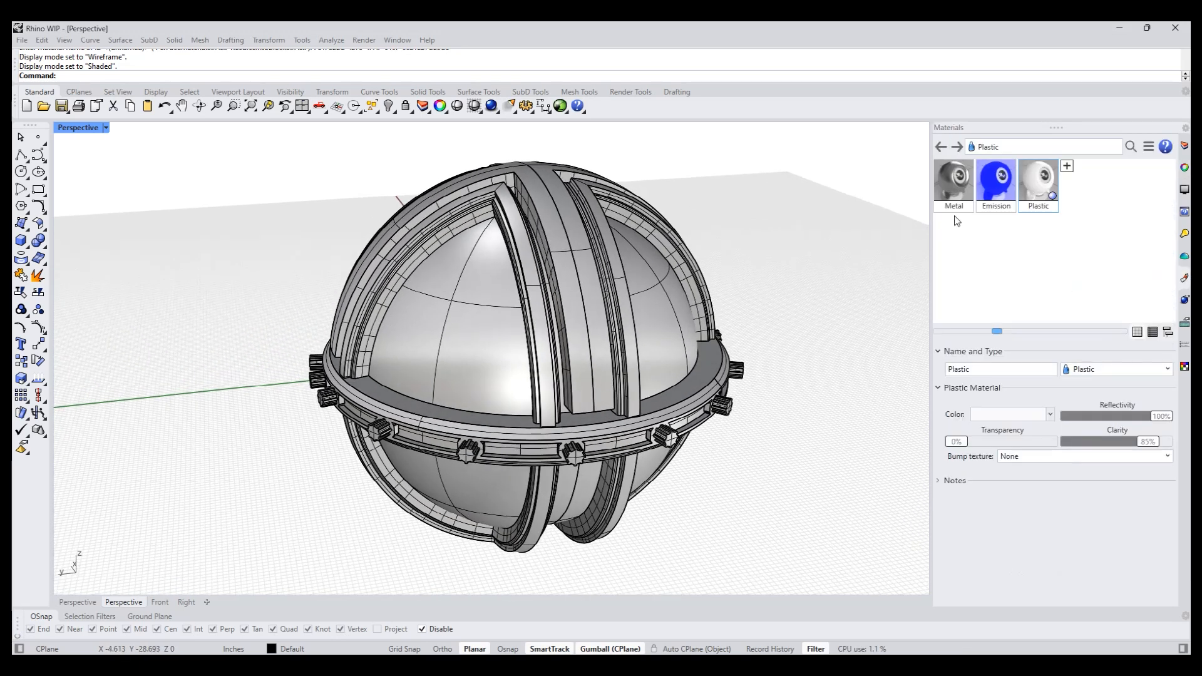
pyautogui.doubleClick(954, 192)
pyautogui.click(795, 335)
pyautogui.moveTo(795, 336); pyautogui.dragTo(808, 313, button='right')
# Assign the blue Emission material to the sphere's smooth curved panels between the bands, both above and below the ring.
pyautogui.click(532, 352)
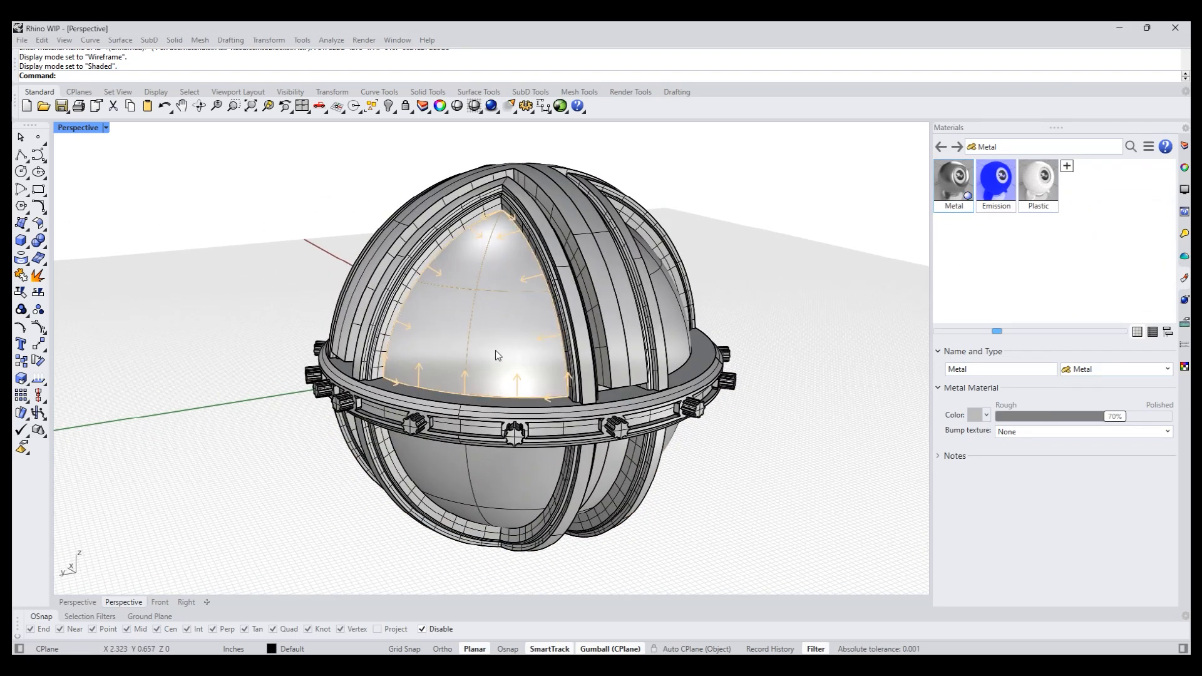
pyautogui.keyDown('shift'); pyautogui.click(516, 469); pyautogui.keyUp('shift')
pyautogui.moveTo(664, 464); pyautogui.dragTo(585, 486, button='right')
pyautogui.keyDown('shift'); pyautogui.click(585, 486); pyautogui.keyUp('shift')
pyautogui.keyDown('shift'); pyautogui.click(599, 310); pyautogui.keyUp('shift')
pyautogui.moveTo(732, 388); pyautogui.dragTo(556, 356, button='right')
pyautogui.moveTo(775, 493); pyautogui.dragTo(618, 491, button='right')
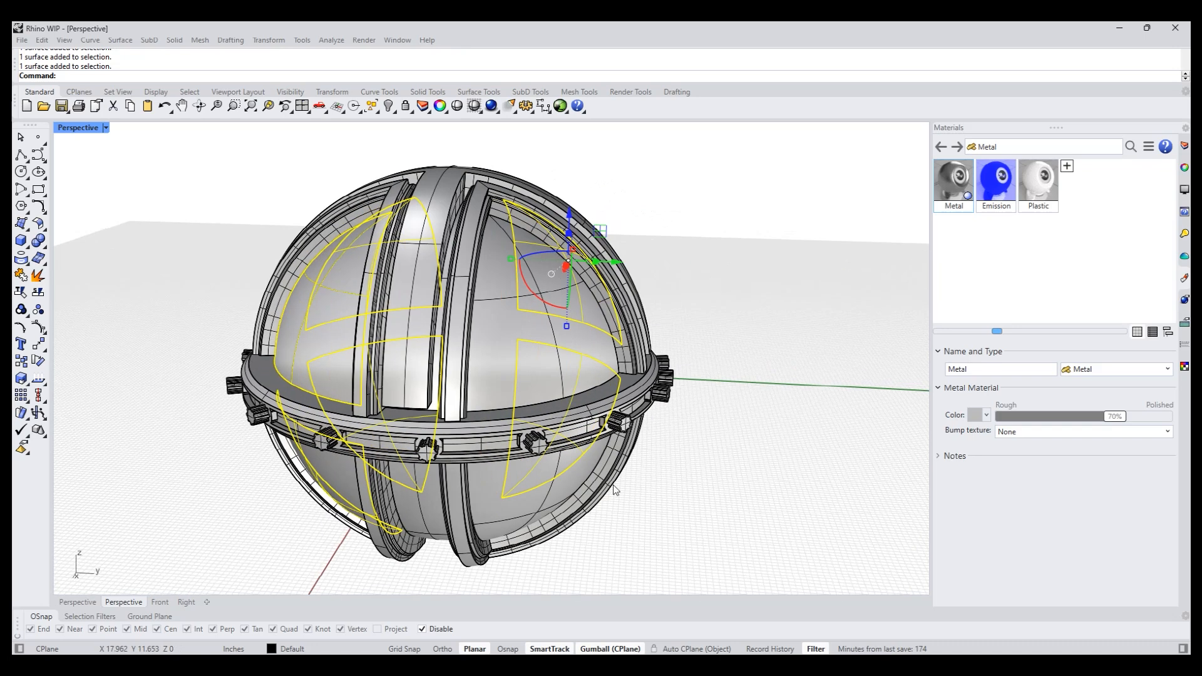
pyautogui.moveTo(539, 500); pyautogui.dragTo(706, 472, button='right')
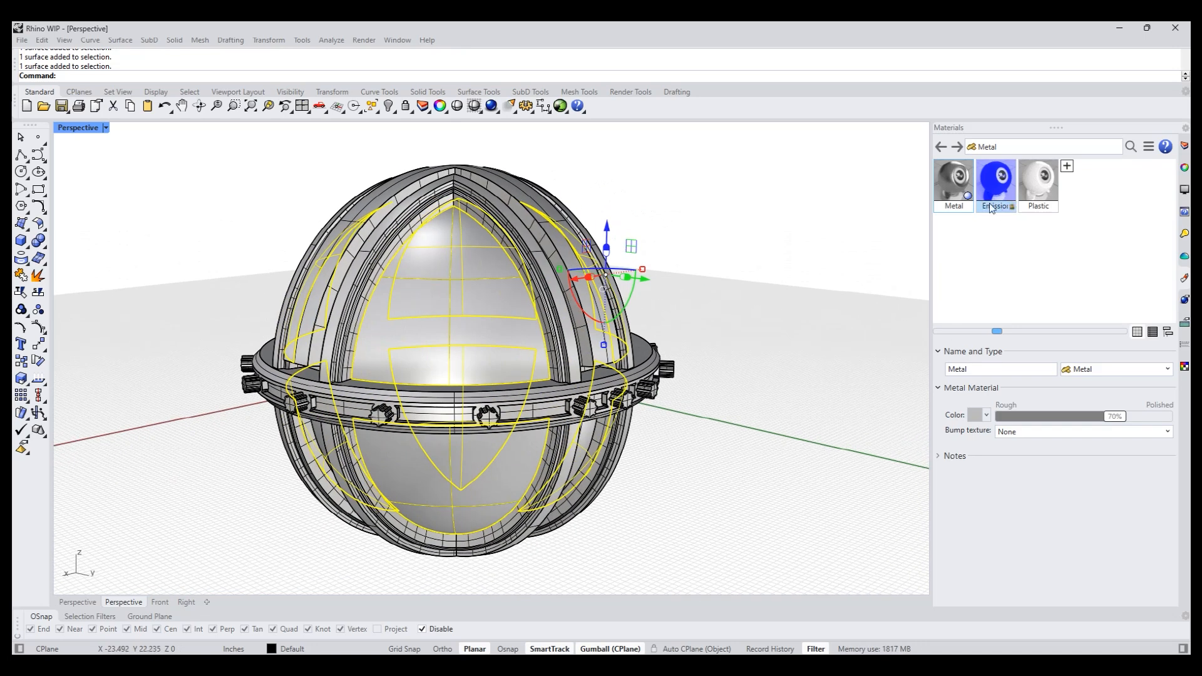
pyautogui.click(996, 188)
pyautogui.rightClick(997, 190)
pyautogui.click(919, 186)
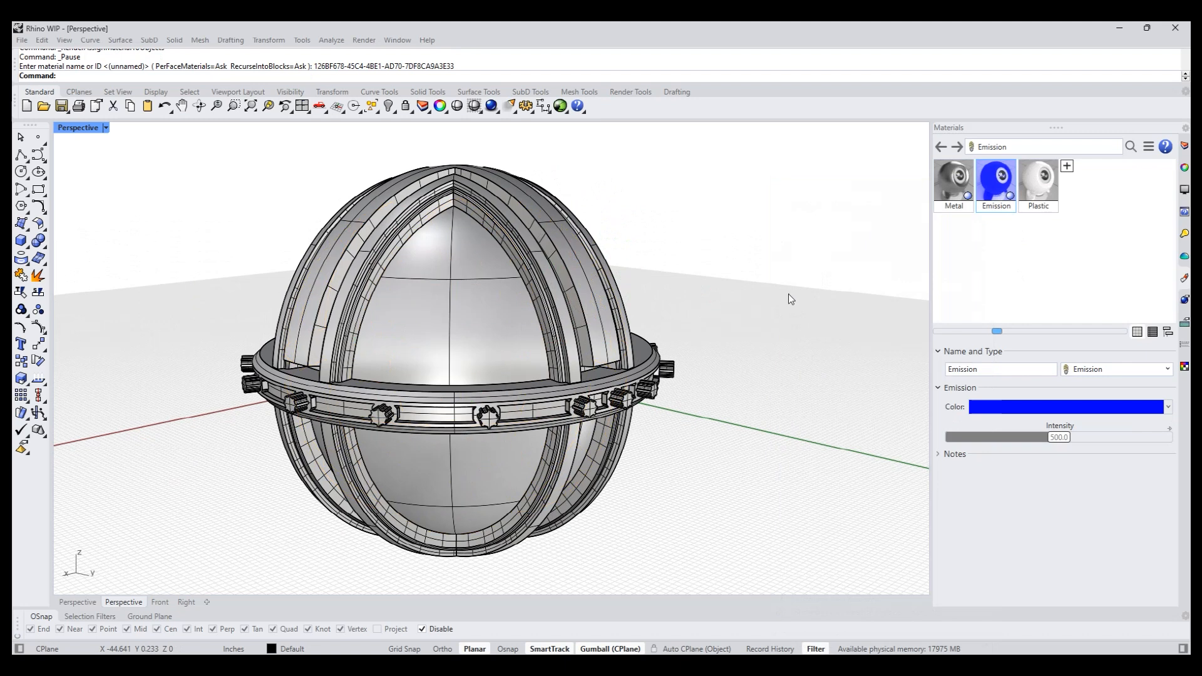
# Preview the materials in Rendered display mode in the Perspective viewport and open the rendering settings.
pyautogui.click(78, 128)
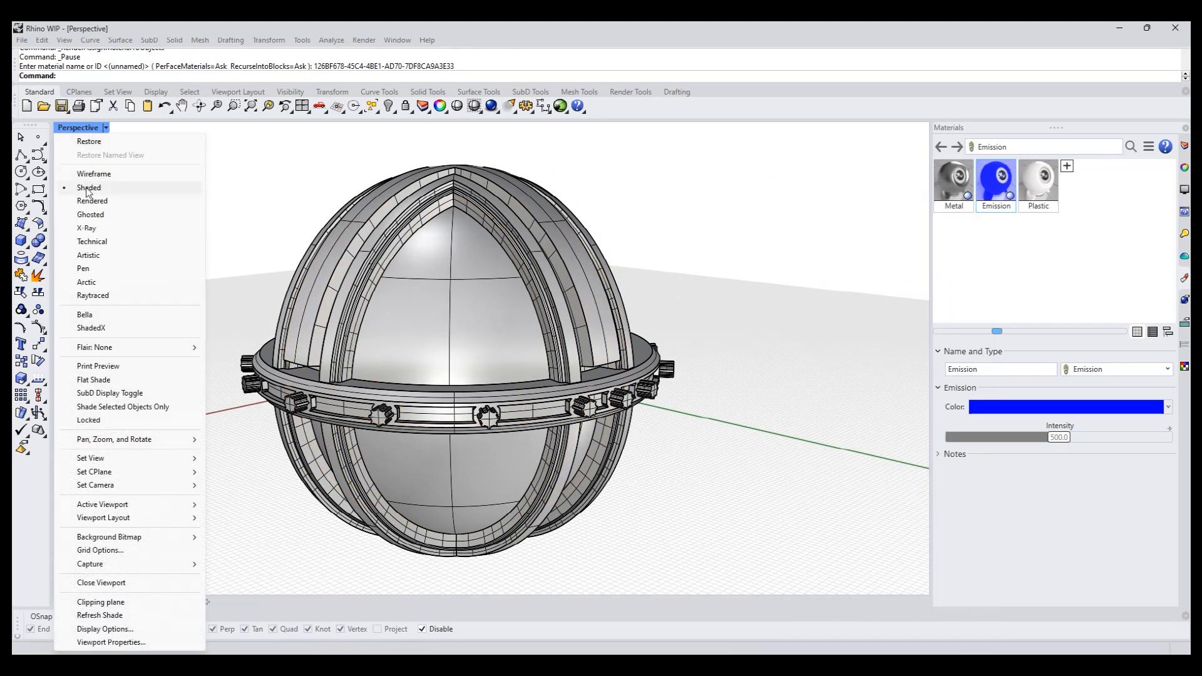
pyautogui.click(92, 201)
pyautogui.moveTo(772, 383); pyautogui.dragTo(808, 393, button='right')
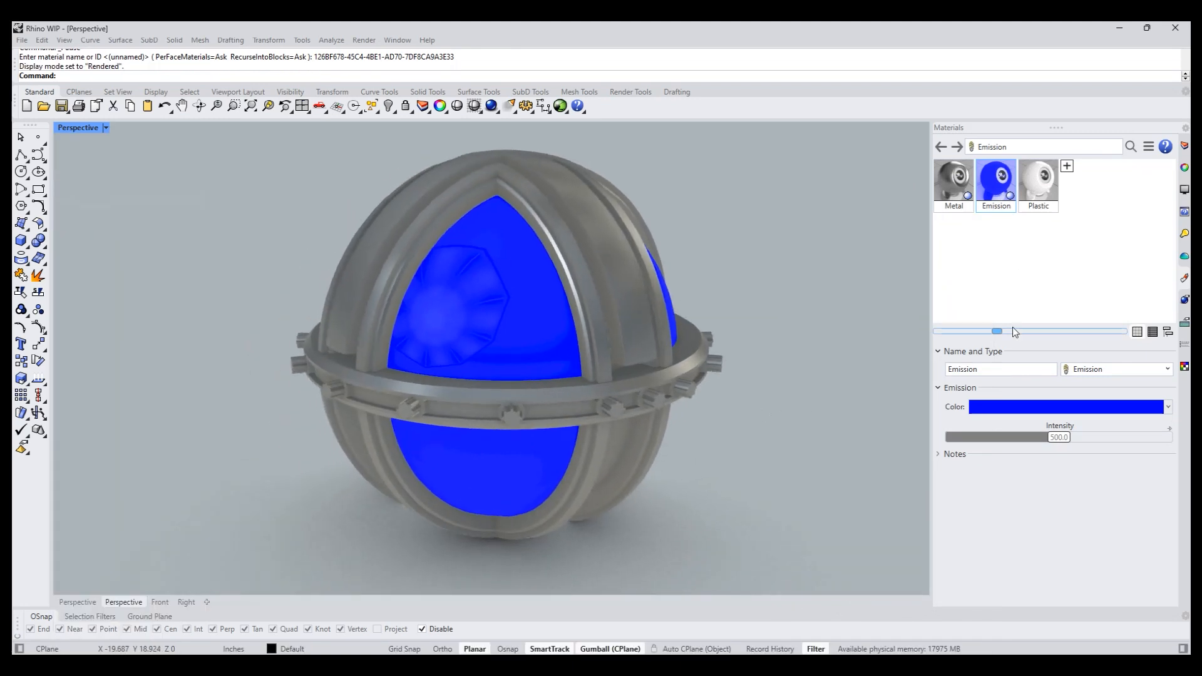
pyautogui.click(1184, 301)
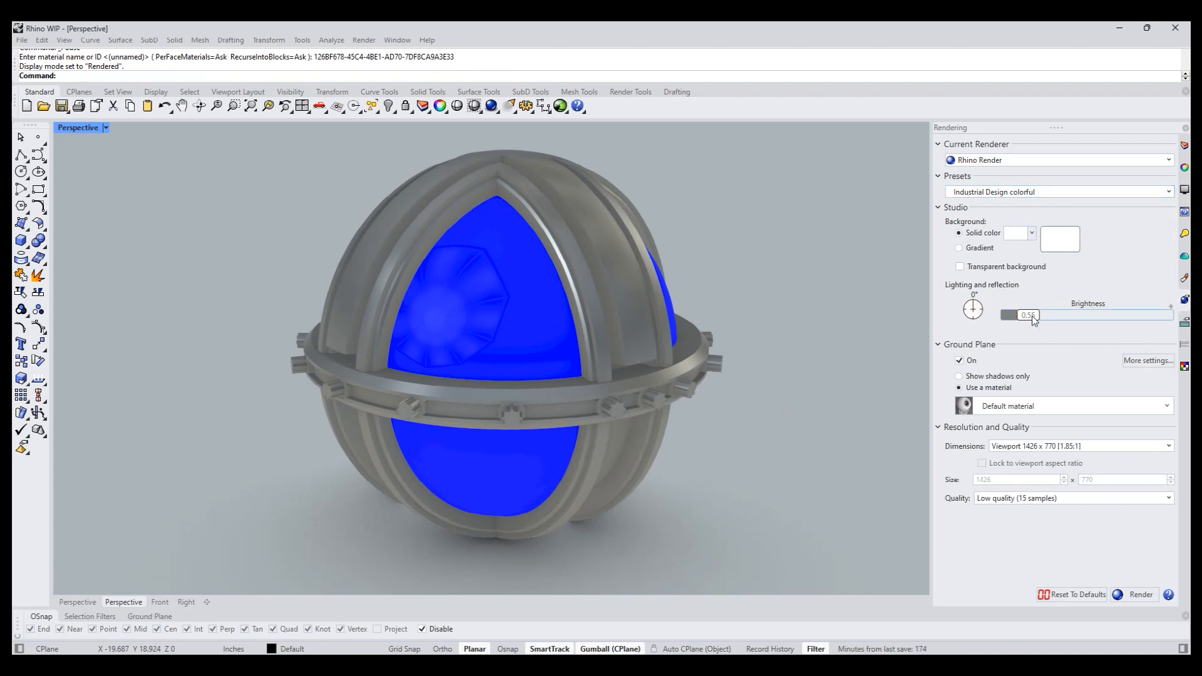
# Display the Perspective viewport in Raytraced mode and enable the NVIDIA denoiser post effect.
pyautogui.click(81, 129)
pyautogui.click(170, 295)
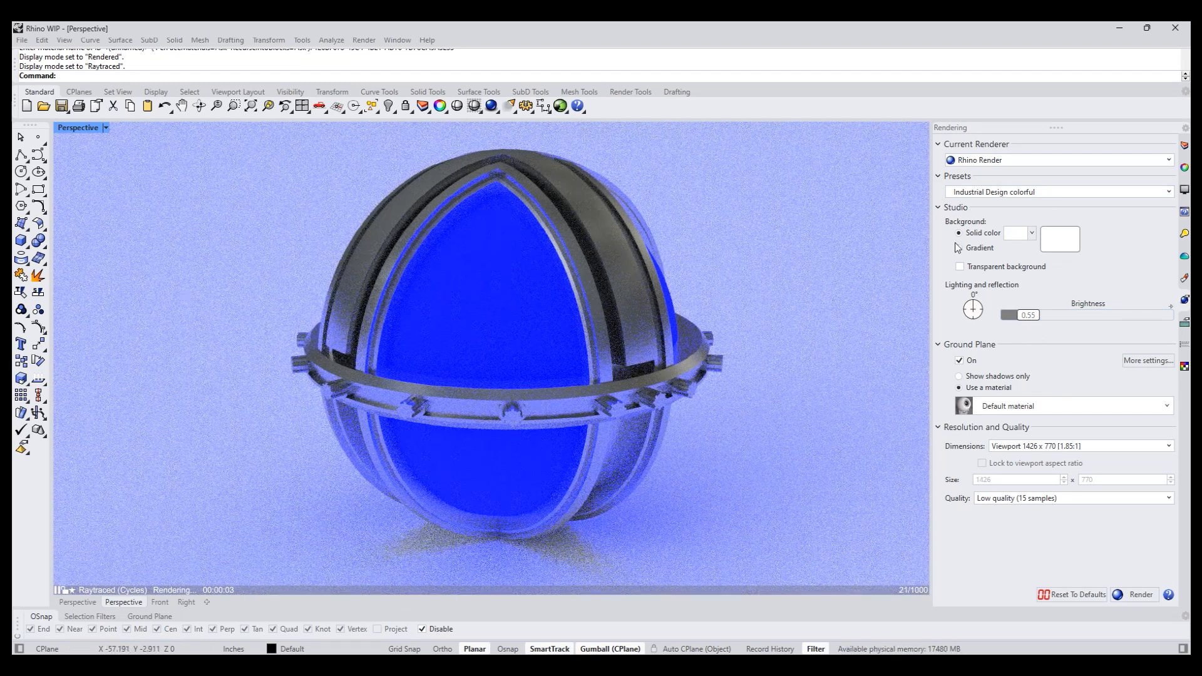
pyautogui.click(1185, 189)
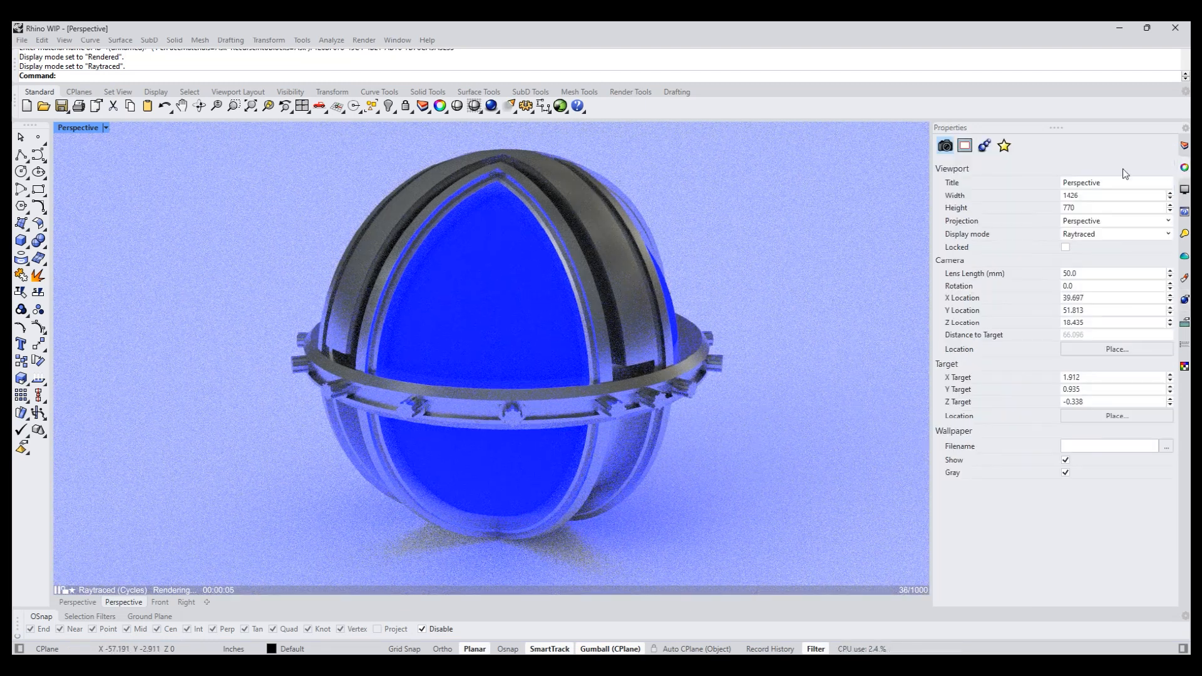
pyautogui.click(1003, 146)
pyautogui.click(952, 209)
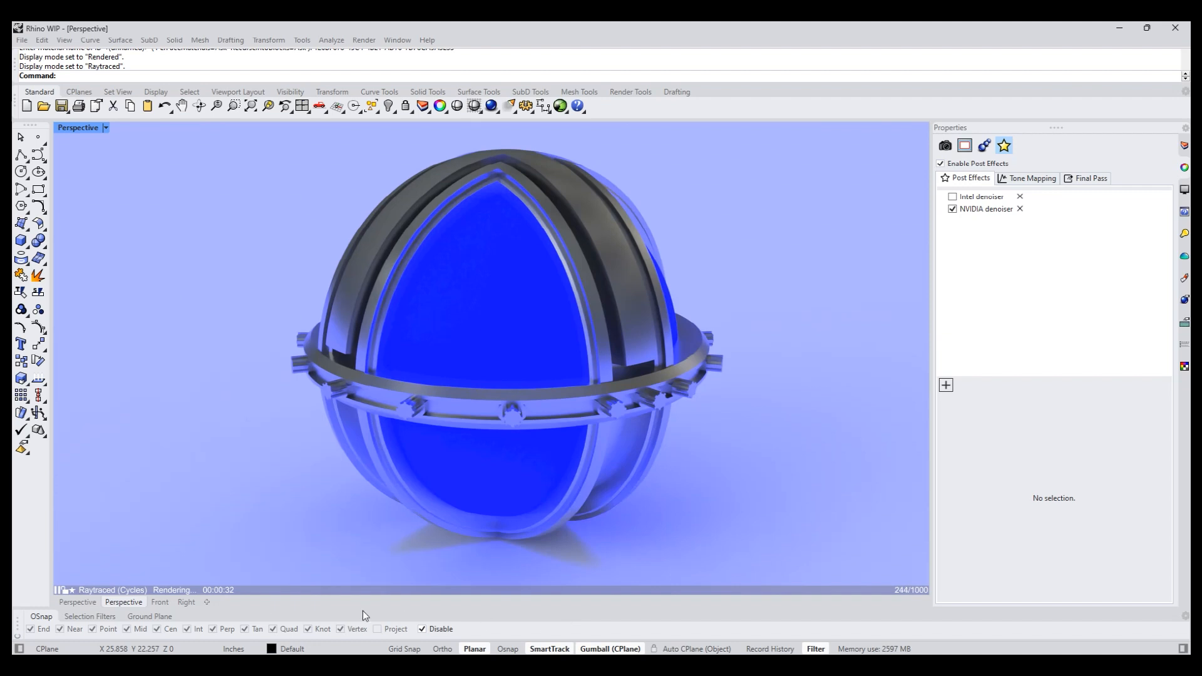
# Pause the raytraced rendering in the Perspective viewport.
pyautogui.click(57, 591)
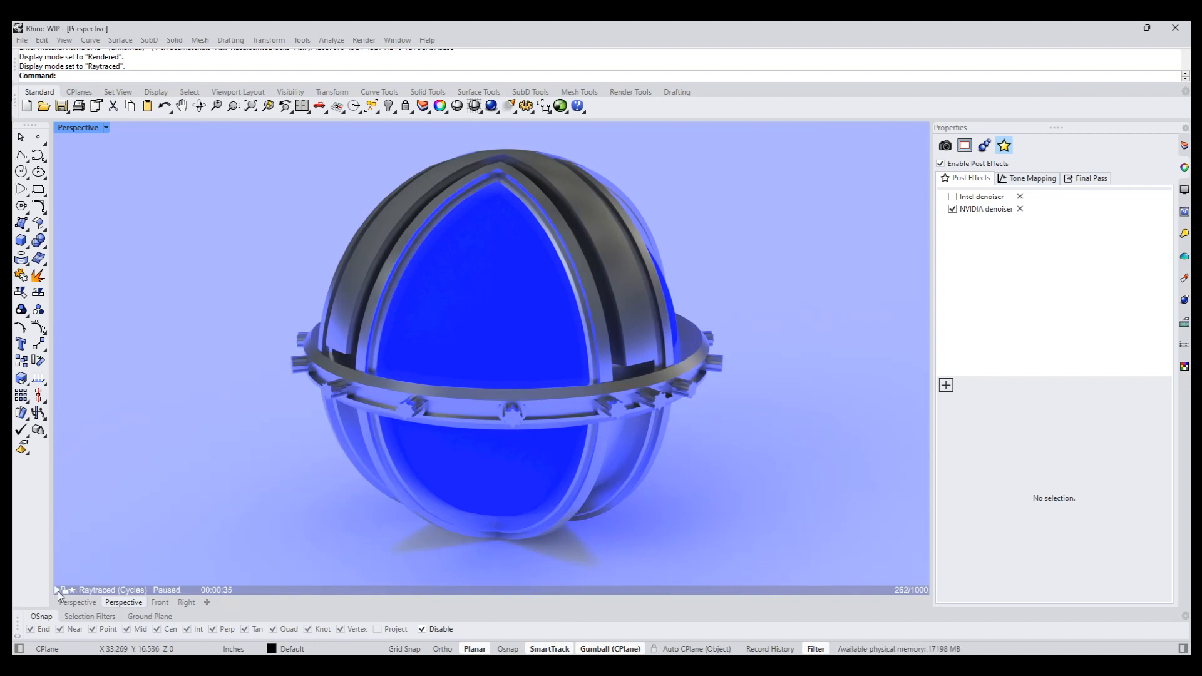
pyautogui.click(480, 112)
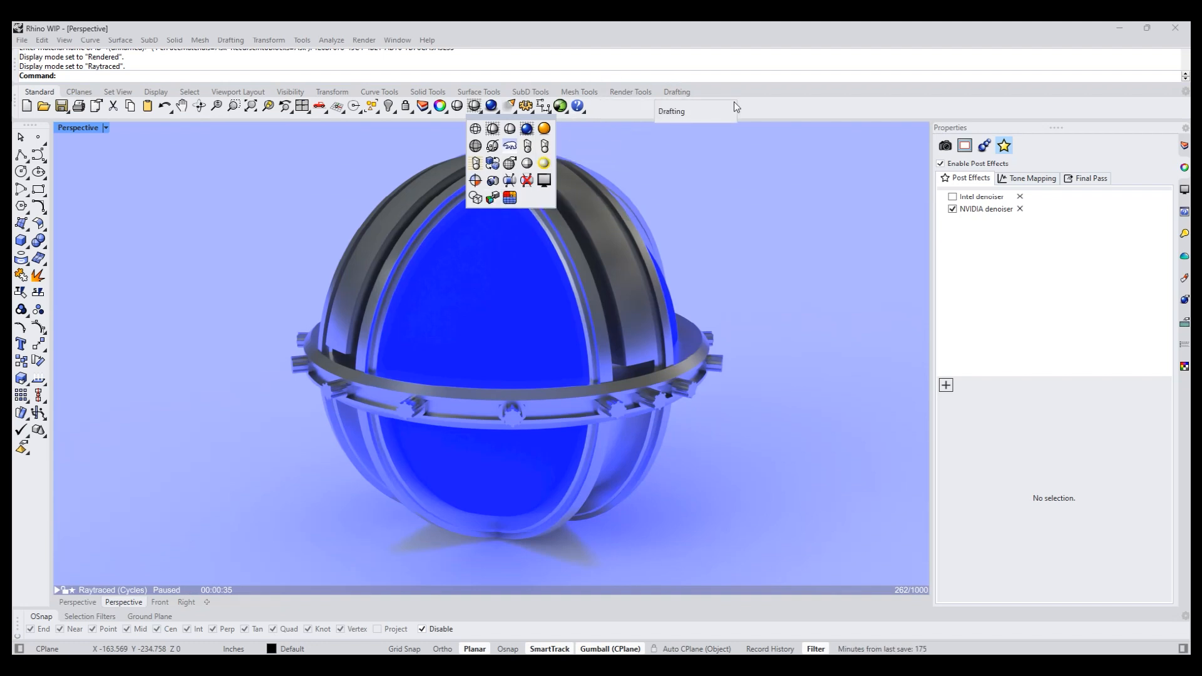
pyautogui.click(757, 39)
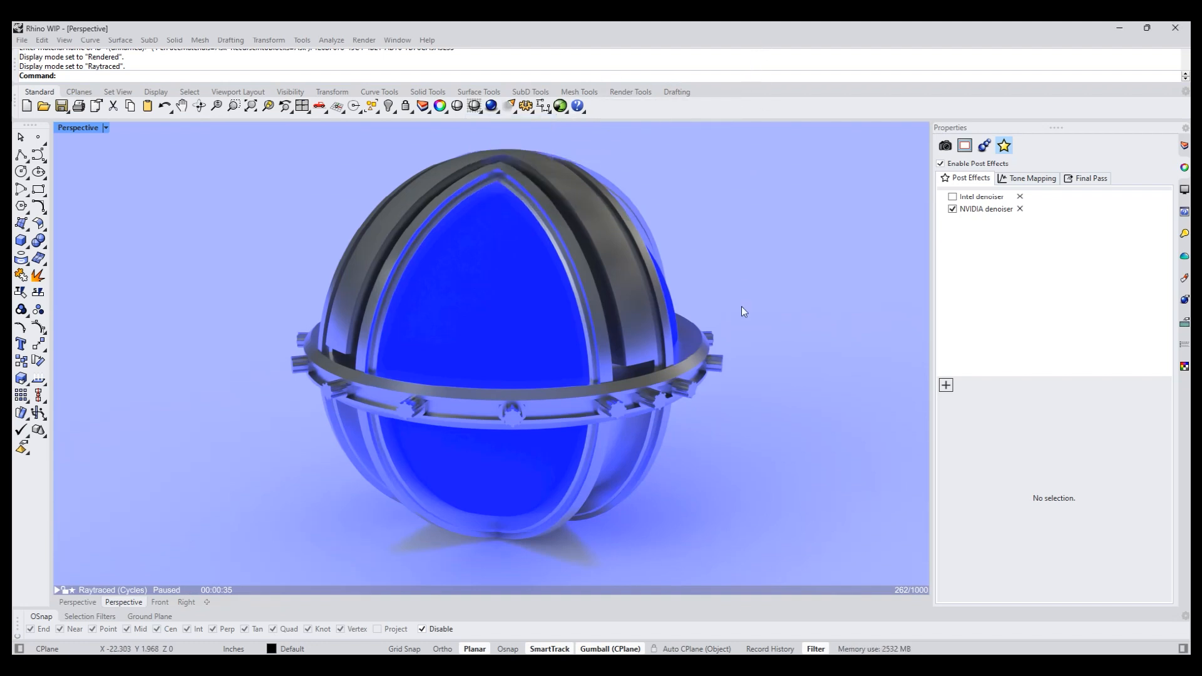